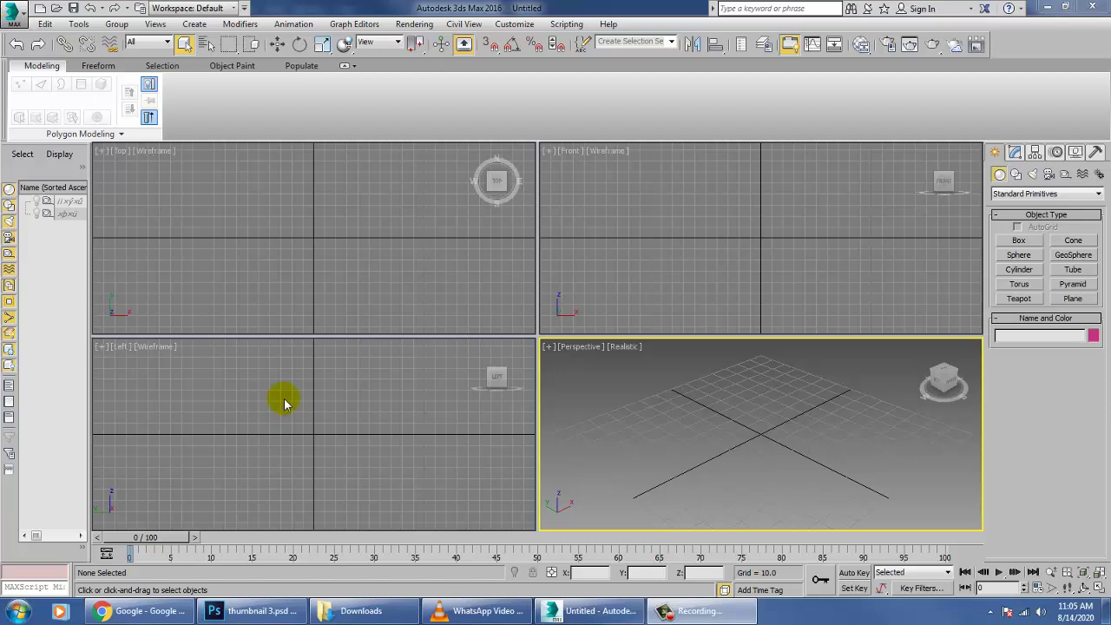
# - Maximize the Perspective viewport and create a large rectangular plane over the grid's origin
pyautogui.click(590, 433)
pyautogui.hotkey('alt', 'w')
pyautogui.keyDown('alt'); pyautogui.moveTo(672, 401); pyautogui.dragTo(651, 401, button='middle'); pyautogui.keyUp('alt')
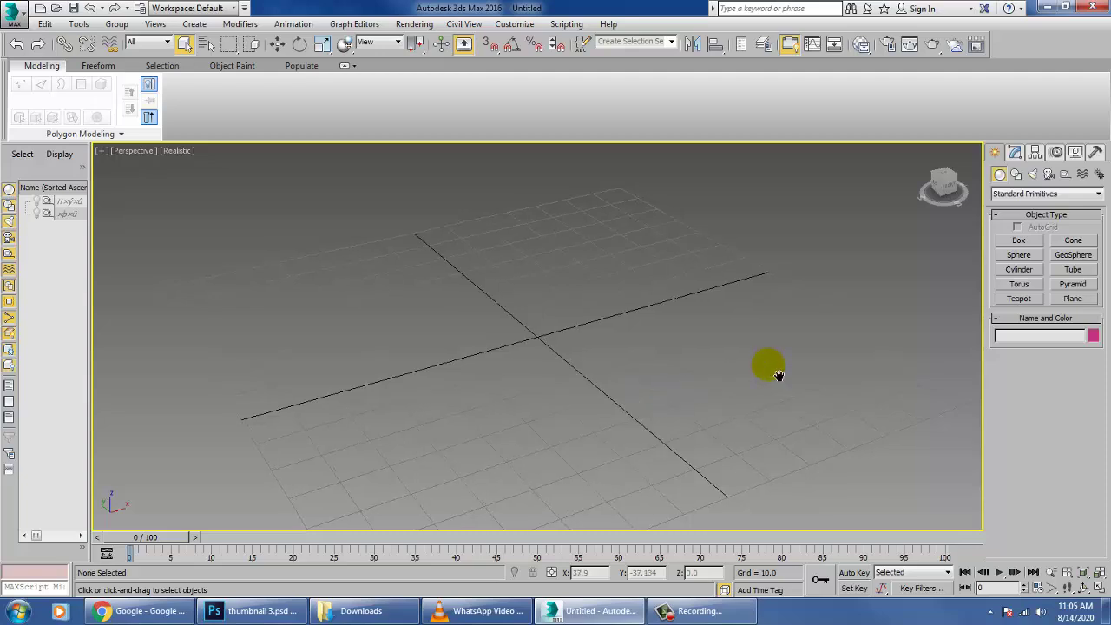
pyautogui.keyDown('alt'); pyautogui.moveTo(779, 375); pyautogui.dragTo(757, 369, button='middle'); pyautogui.keyUp('alt')
pyautogui.click(1073, 298)
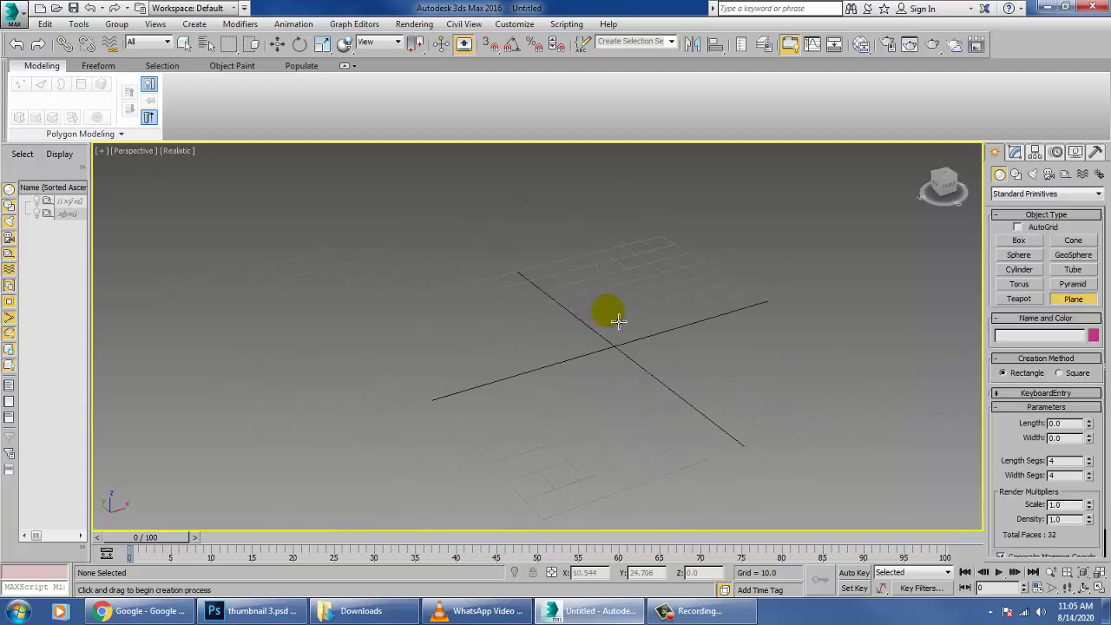
pyautogui.moveTo(591, 444); pyautogui.dragTo(499, 621)
pyautogui.press('w')
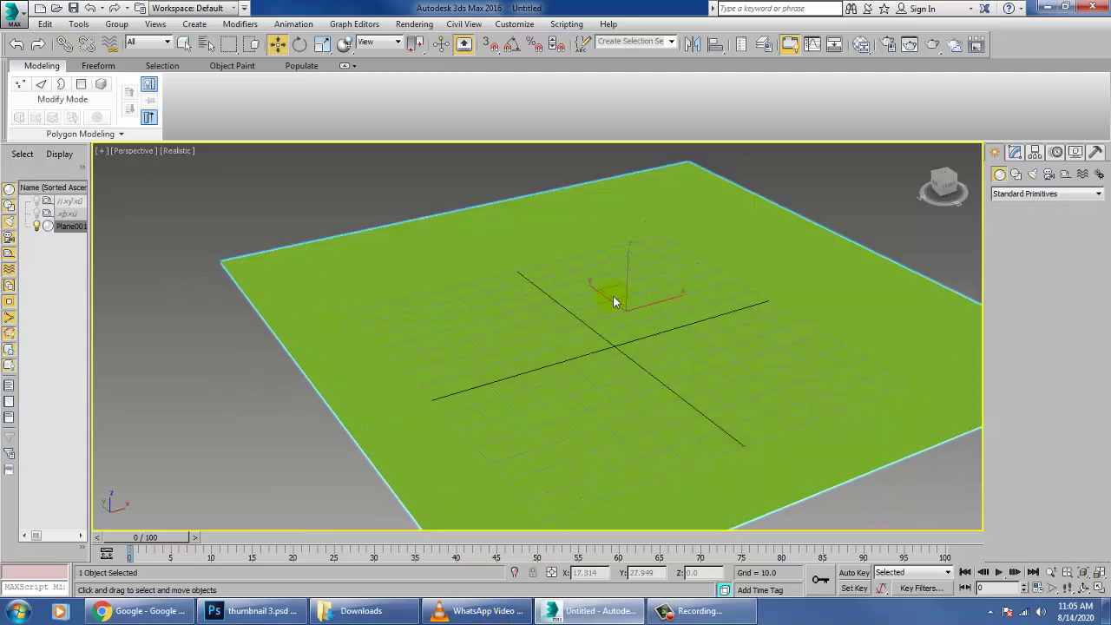
# - Scale the plane up uniformly to make a larger ground surface
pyautogui.keyDown('alt'); pyautogui.moveTo(693, 294); pyautogui.dragTo(662, 266, button='middle'); pyautogui.keyUp('alt')
pyautogui.press('r')
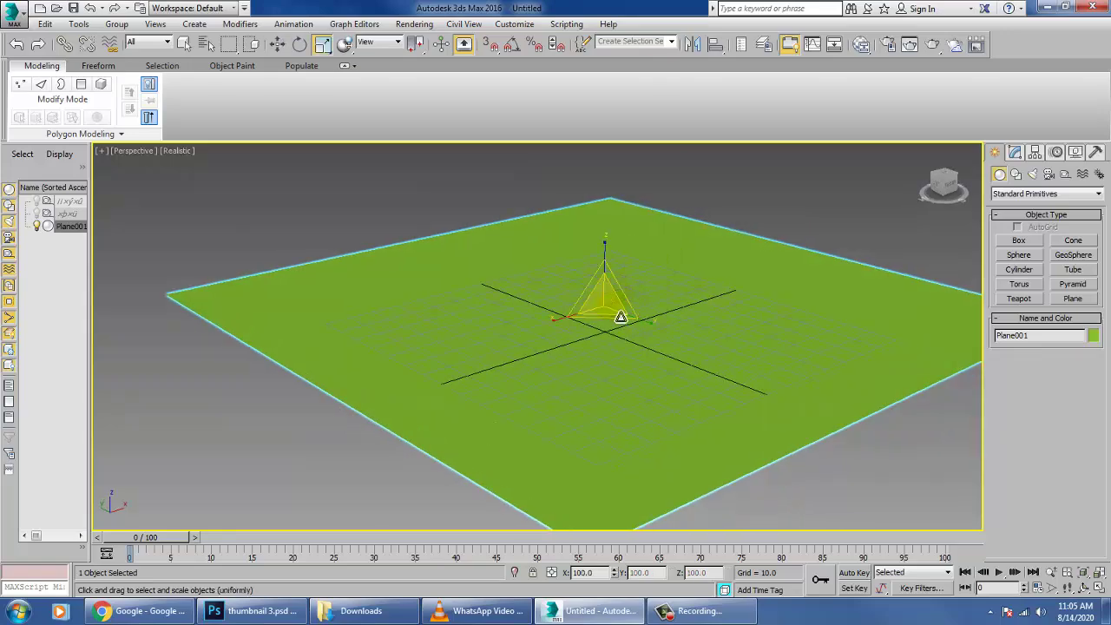
pyautogui.moveTo(618, 315); pyautogui.dragTo(588, 269)
pyautogui.press('w')
pyautogui.scroll(-3, 608, 280)
pyautogui.keyDown('alt'); pyautogui.moveTo(627, 288); pyautogui.dragTo(613, 296, button='middle'); pyautogui.keyUp('alt')
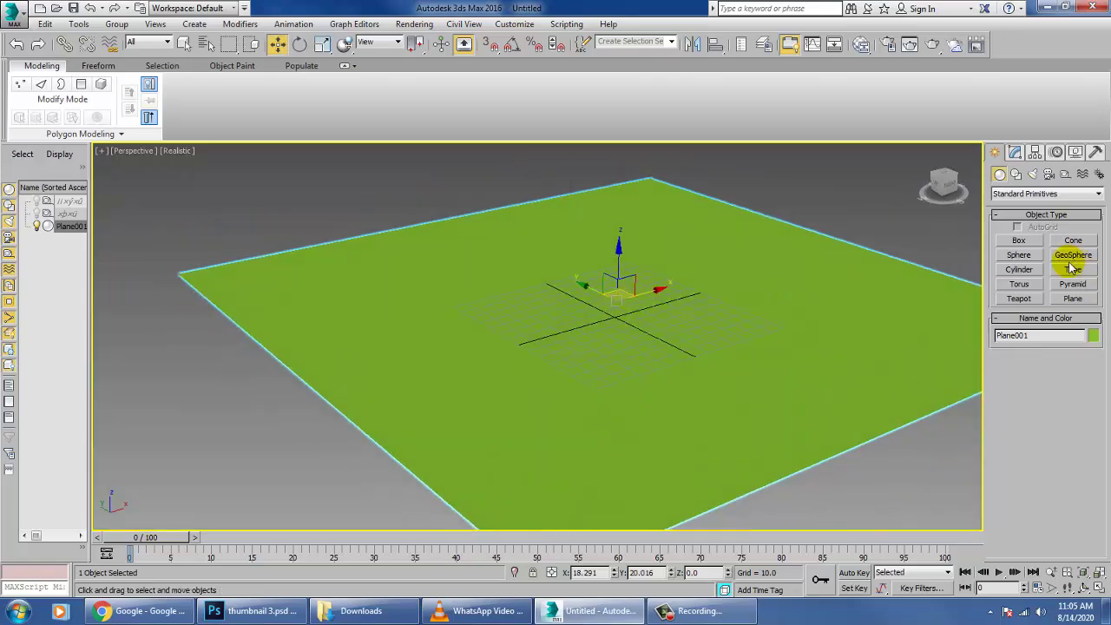
# - Create a tall box post with a base of about 13 by 14 at the plane's near corner
pyautogui.click(1018, 243)
pyautogui.keyDown('alt'); pyautogui.moveTo(840, 345); pyautogui.dragTo(757, 348, button='middle'); pyautogui.keyUp('alt')
pyautogui.moveTo(756, 348); pyautogui.dragTo(664, 178, button='middle')
pyautogui.moveTo(655, 424); pyautogui.dragTo(665, 433)
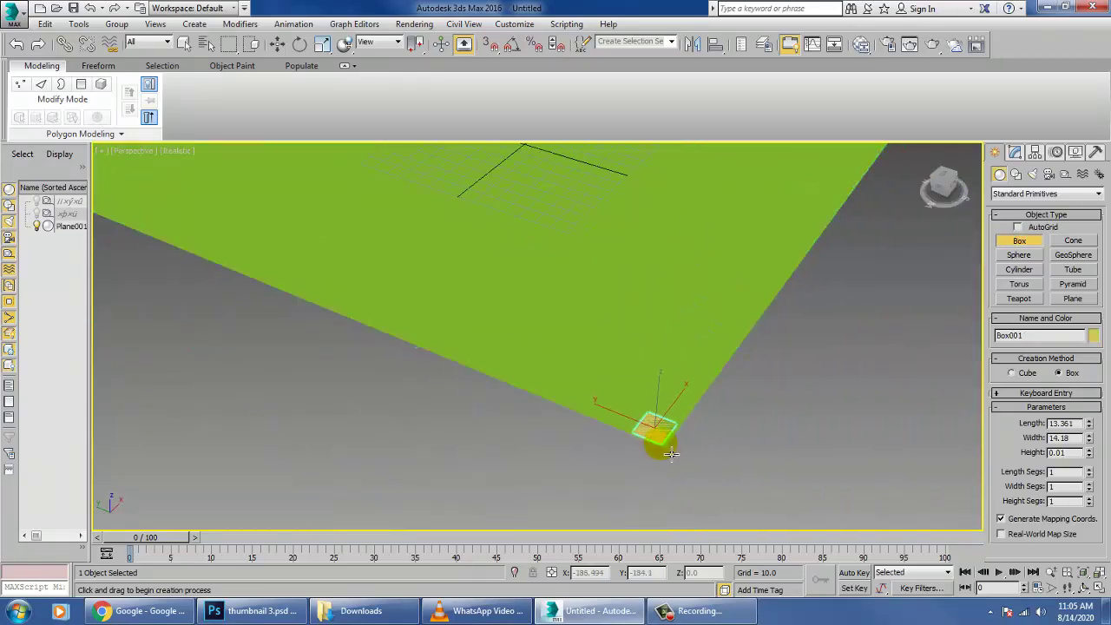
pyautogui.click(686, 297)
pyautogui.press('w')
pyautogui.keyDown('alt'); pyautogui.moveTo(704, 373); pyautogui.dragTo(695, 404, button='middle'); pyautogui.keyUp('alt')
pyautogui.scroll(5, 696, 405)
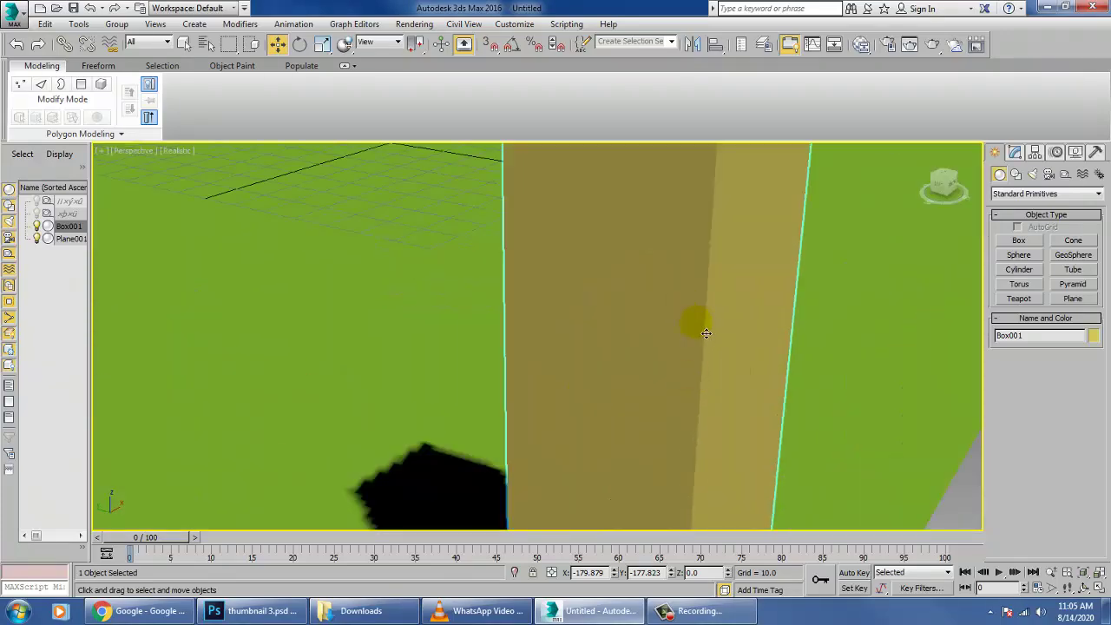
# - Display edged faces and convert the box post to an Editable Poly
pyautogui.scroll(-8, 695, 382)
pyautogui.press('F4')
pyautogui.scroll(5, 678, 322)
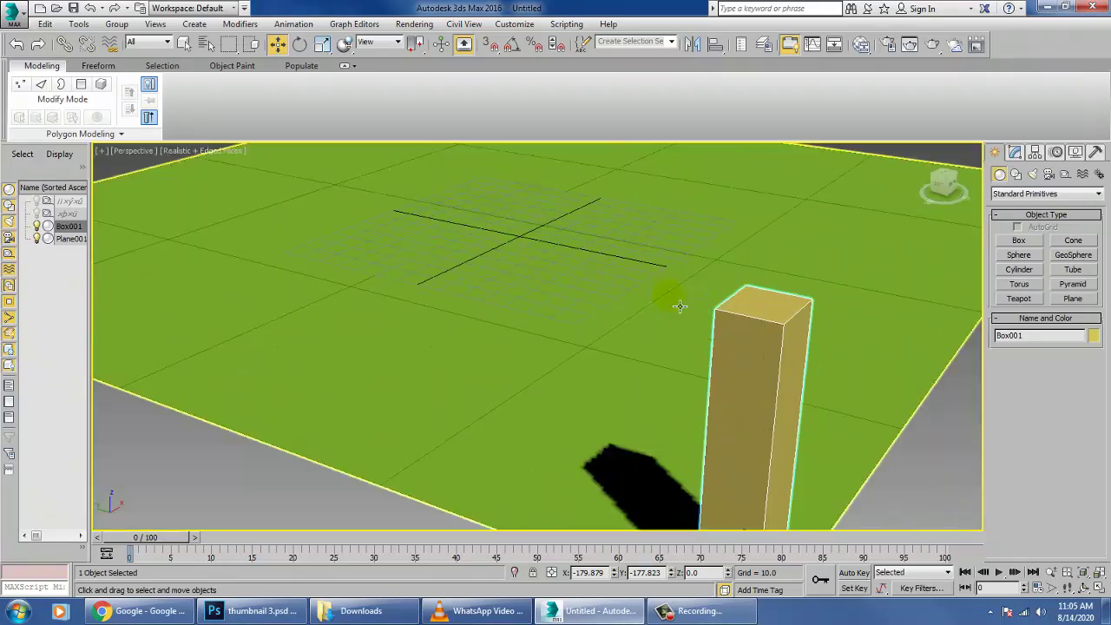
pyautogui.rightClick(762, 371)
pyautogui.moveTo(747, 491)
pyautogui.click(913, 500)
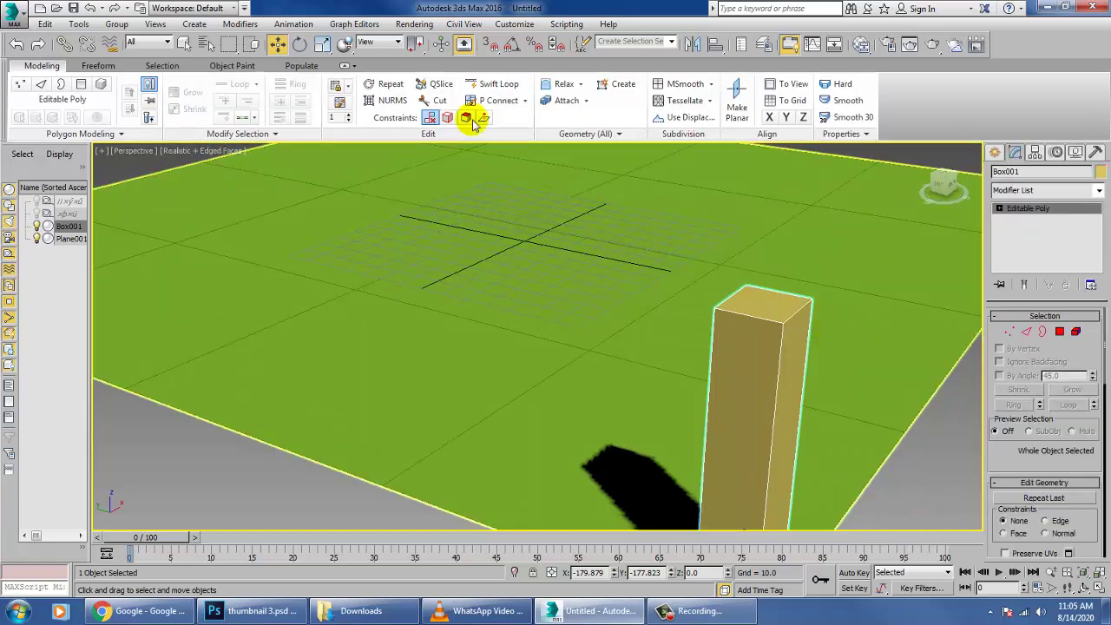
# - Add two horizontal edge loops near the top of the post with Swift Loop
pyautogui.click(493, 84)
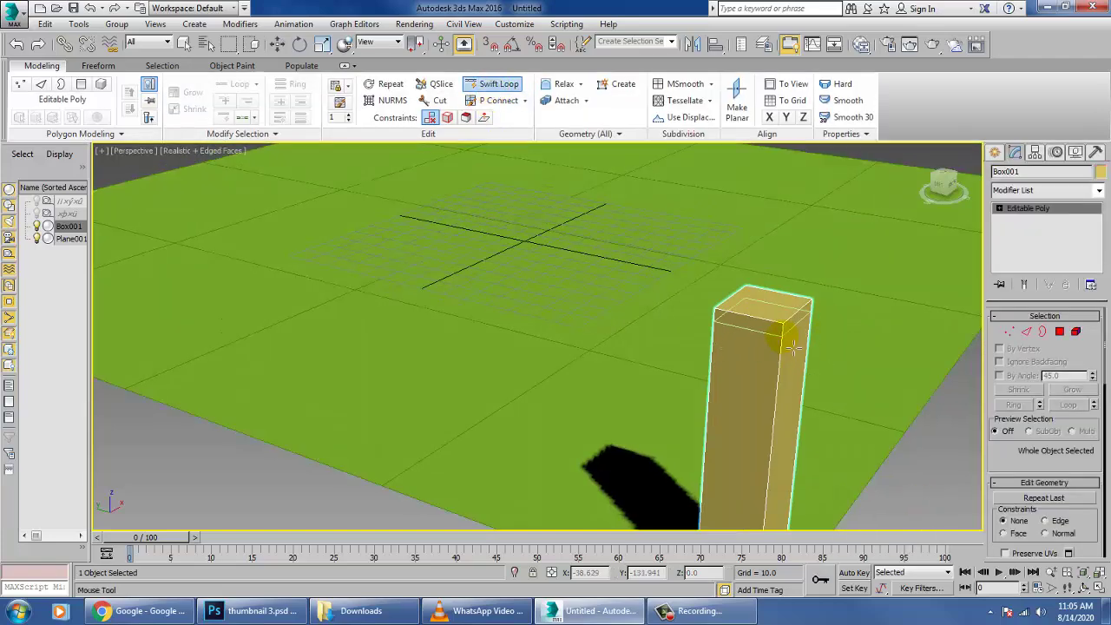
pyautogui.keyDown('alt'); pyautogui.moveTo(806, 357); pyautogui.dragTo(782, 364, button='middle'); pyautogui.keyUp('alt')
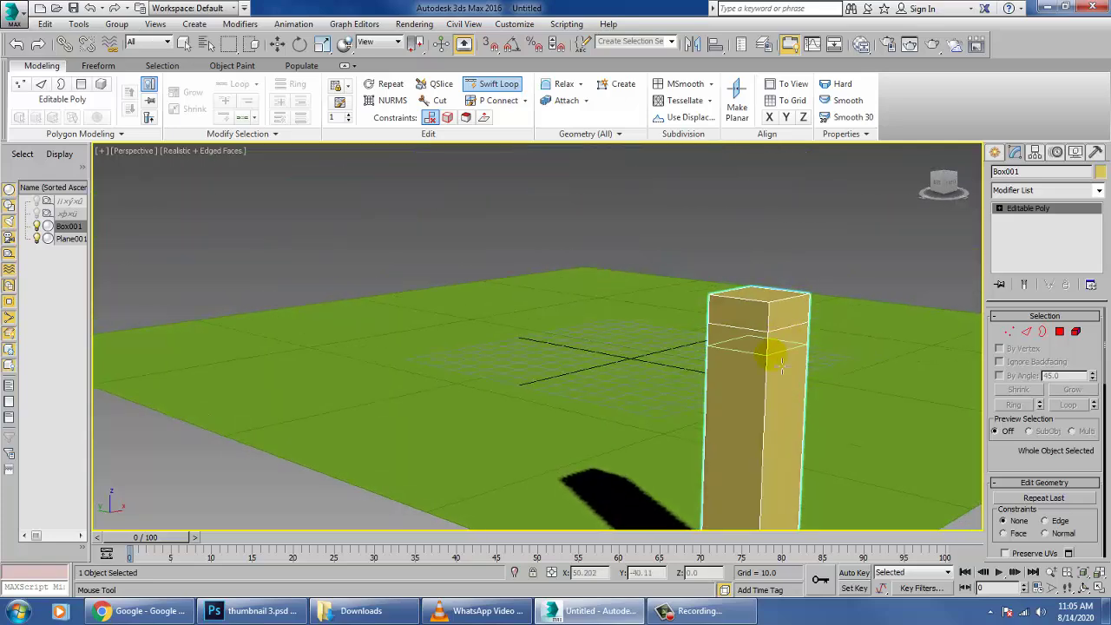
pyautogui.rightClick(778, 359)
# - Extrude the four side polygons of the post's top band outward by Local Normal to form a cap
pyautogui.click(1061, 332)
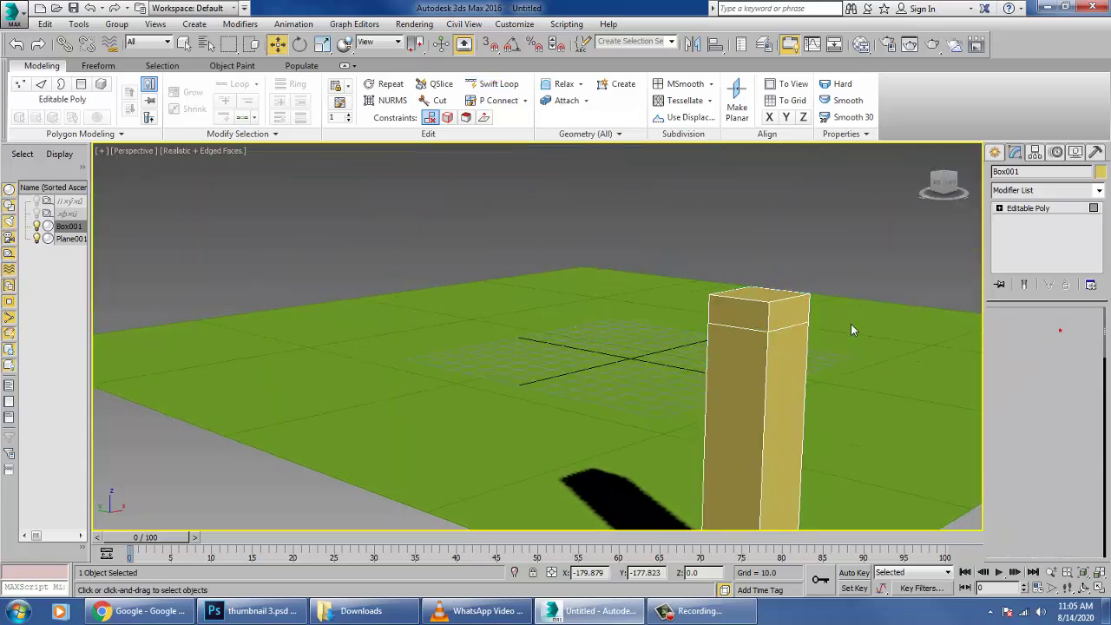
pyautogui.keyDown('alt'); pyautogui.moveTo(818, 327); pyautogui.dragTo(729, 334, button='middle'); pyautogui.keyUp('alt')
pyautogui.click(786, 330)
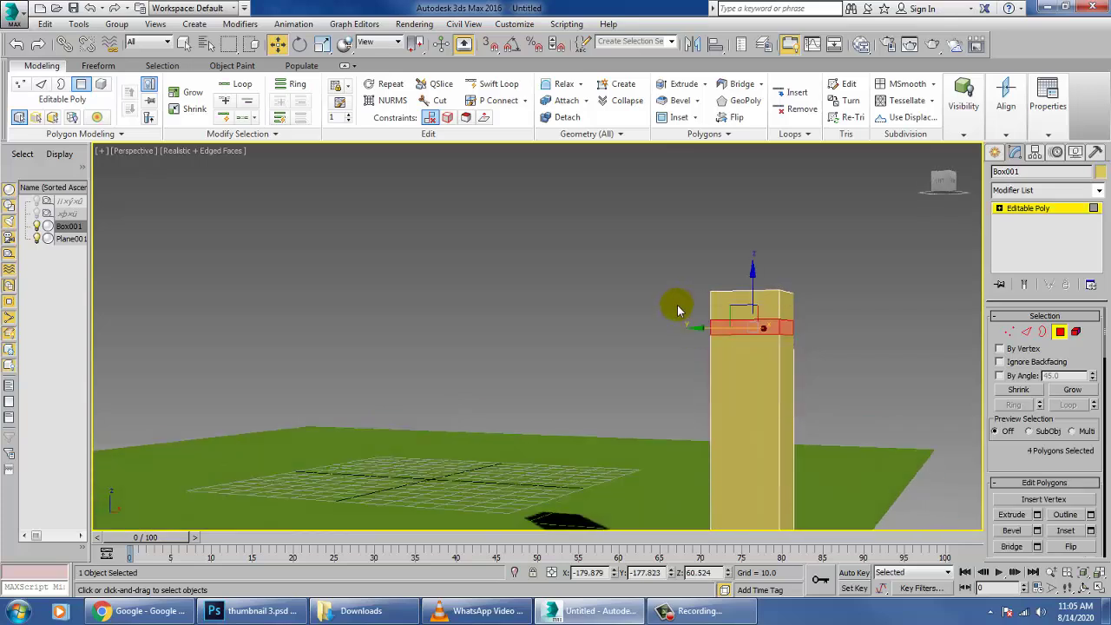
pyautogui.moveTo(832, 305); pyautogui.dragTo(835, 307)
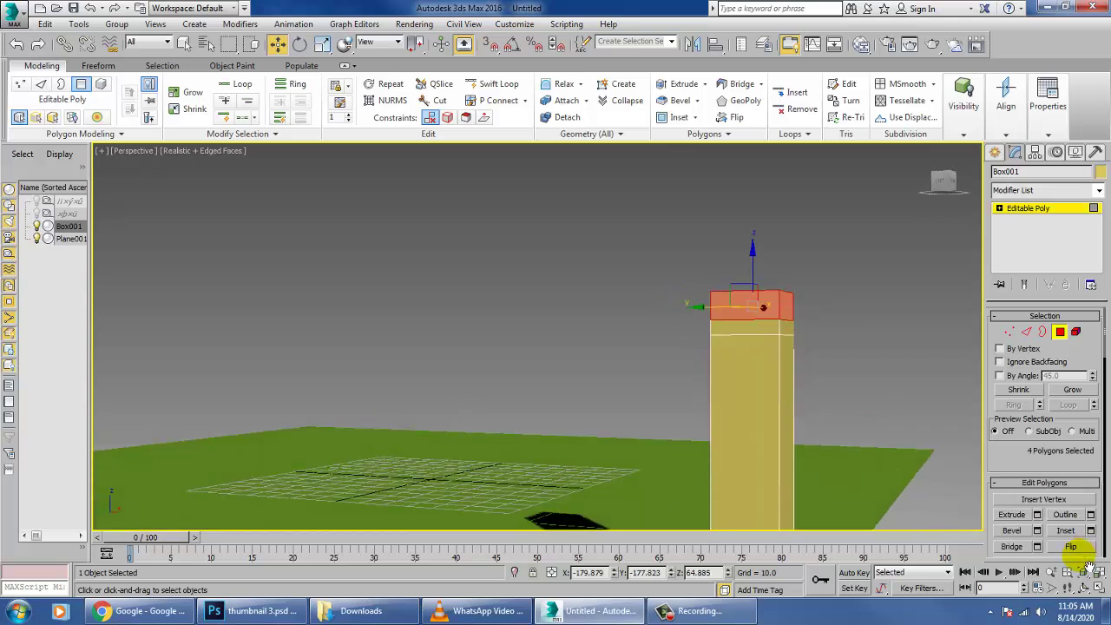
pyautogui.click(1038, 515)
pyautogui.click(556, 344)
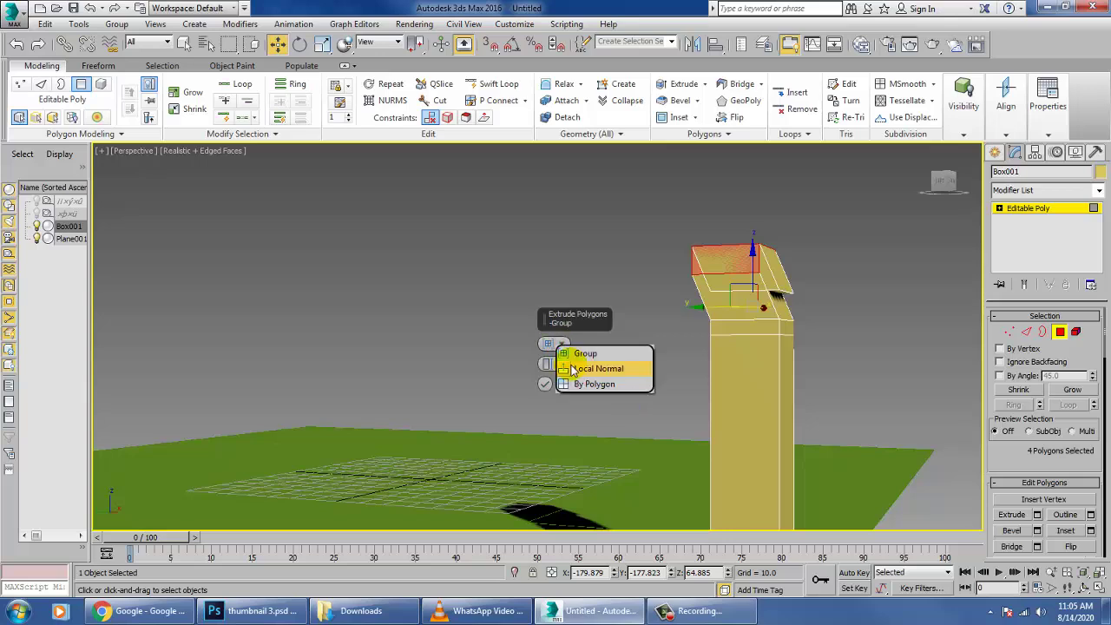
pyautogui.click(570, 366)
pyautogui.moveTo(552, 375); pyautogui.dragTo(557, 406)
pyautogui.click(544, 385)
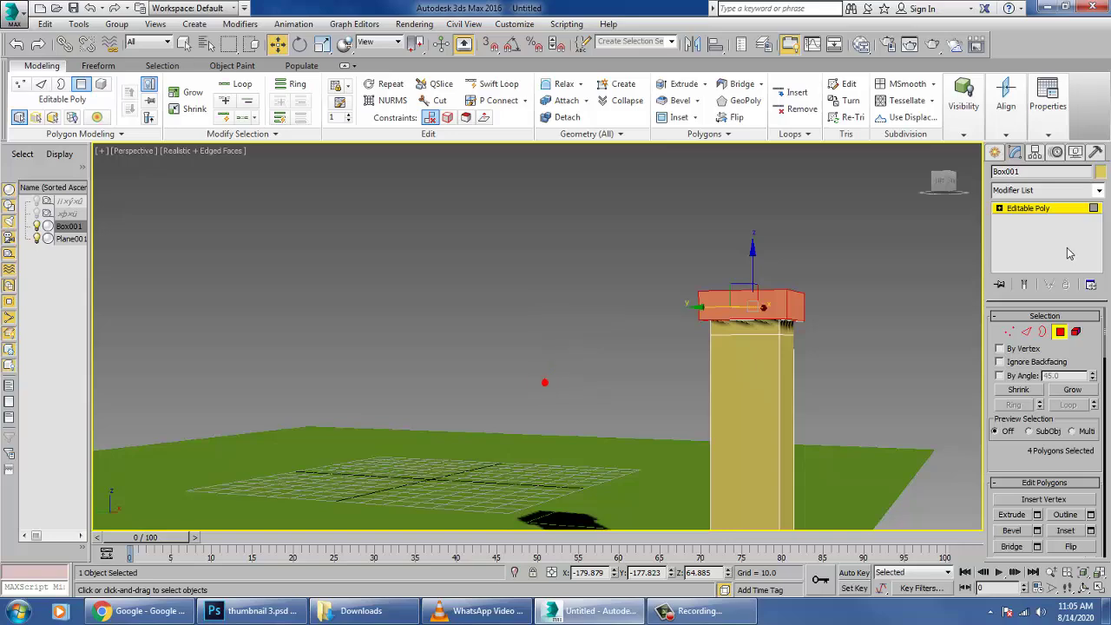
# - Return to object level and scale the capped post down uniformly to about 61 percent
pyautogui.click(1028, 211)
pyautogui.scroll(-4, 801, 367)
pyautogui.keyDown('alt'); pyautogui.moveTo(801, 367); pyautogui.dragTo(792, 421, button='middle'); pyautogui.keyUp('alt')
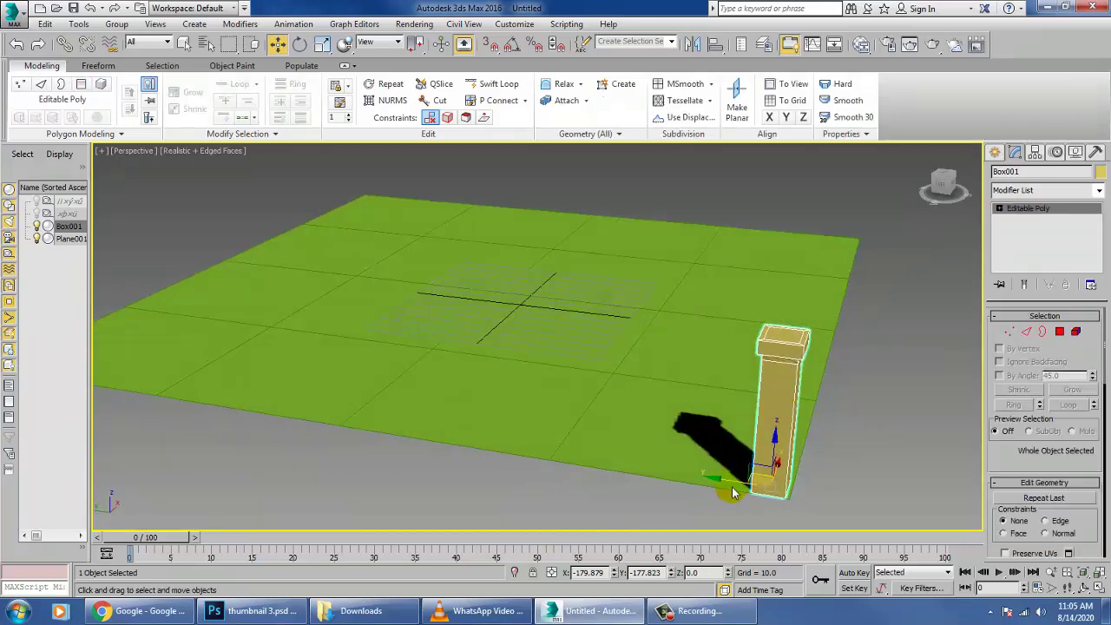
pyautogui.press('r')
pyautogui.moveTo(785, 486); pyautogui.dragTo(809, 538)
pyautogui.press('w')
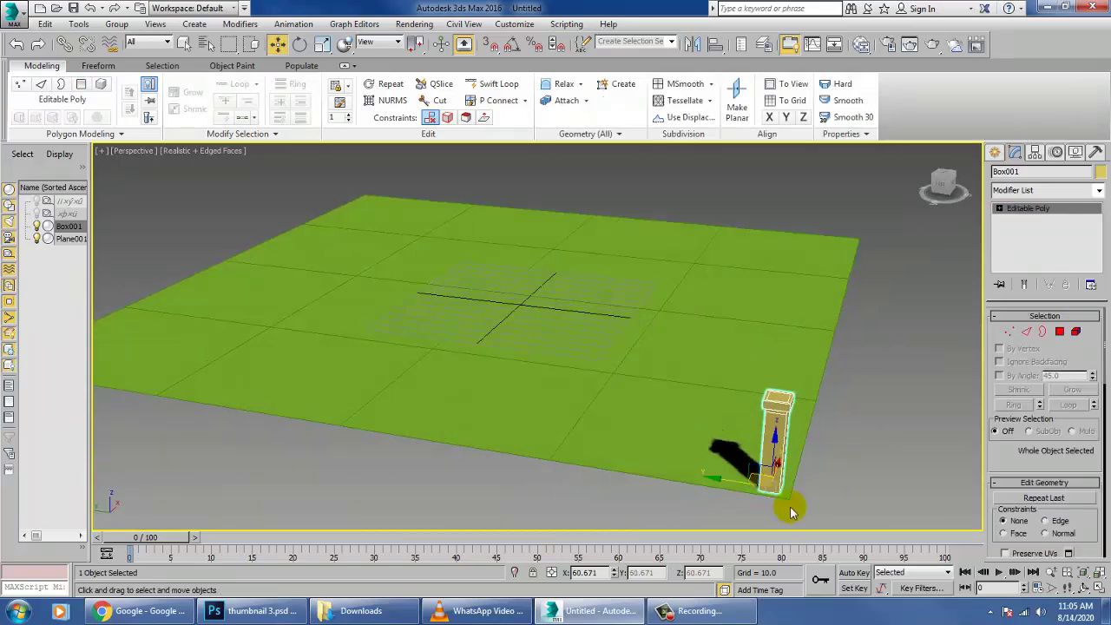
# - Clone the post along the plane's near edge as one independent copy
pyautogui.keyDown('shift'); pyautogui.moveTo(739, 489); pyautogui.dragTo(611, 467); pyautogui.keyUp('shift')
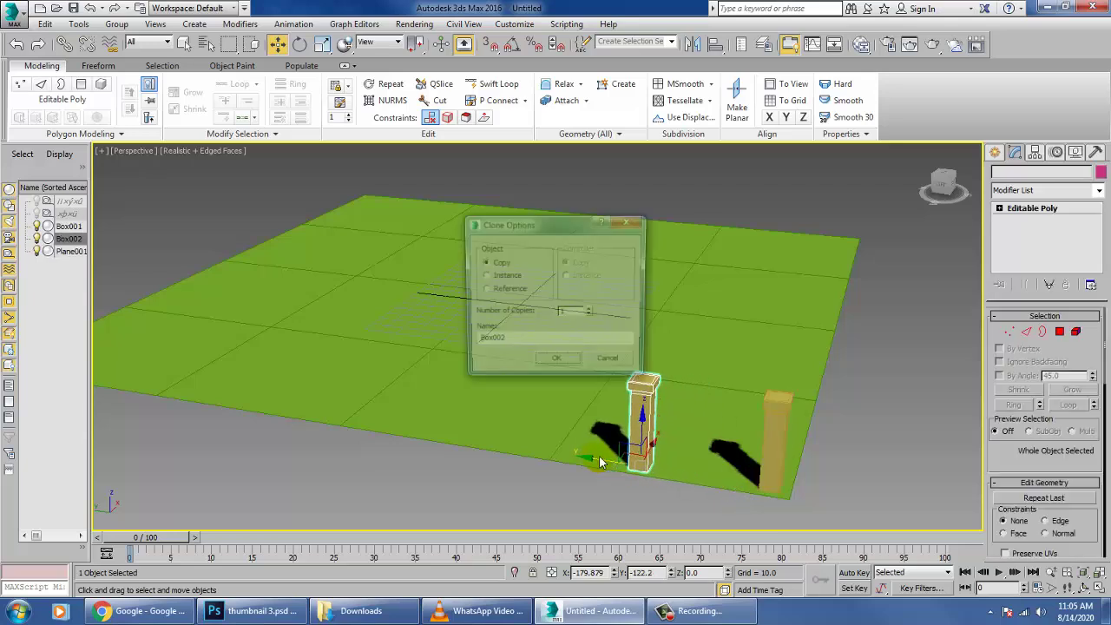
pyautogui.click(557, 365)
pyautogui.moveTo(574, 369)
pyautogui.keyDown('alt'); pyautogui.mouseDown(button='middle')
pyautogui.moveTo(739, 466)
pyautogui.moveTo(727, 446)
pyautogui.moveTo(693, 469)
pyautogui.mouseUp(button='middle'); pyautogui.keyUp('alt')
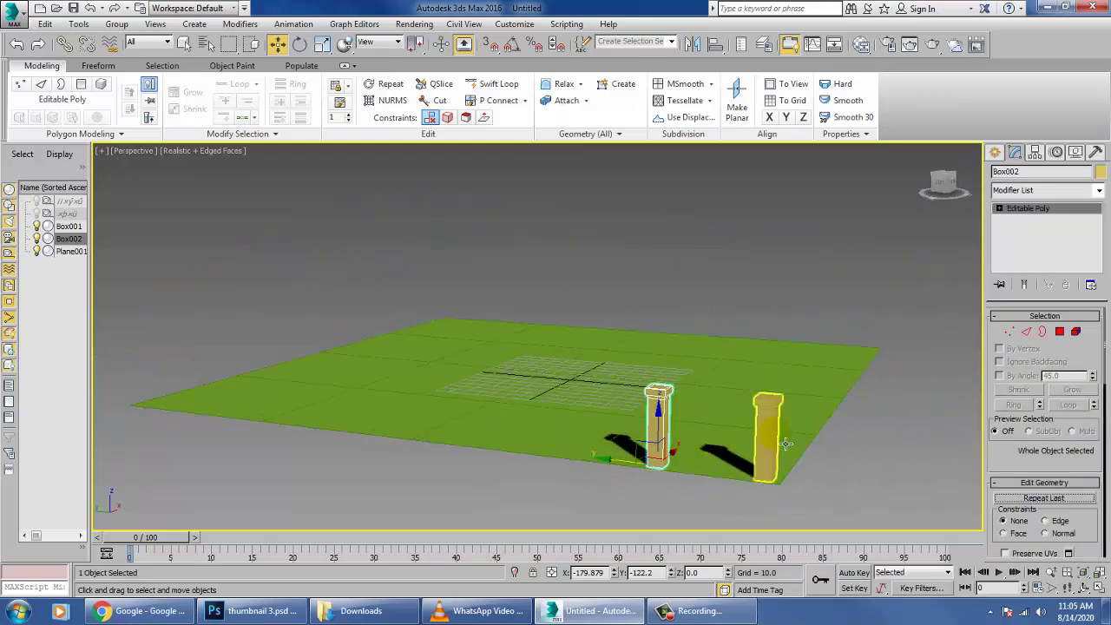
# - Attach the original corner post to the copied post so both form one Editable Poly object
pyautogui.scroll(-3, 1042, 391)
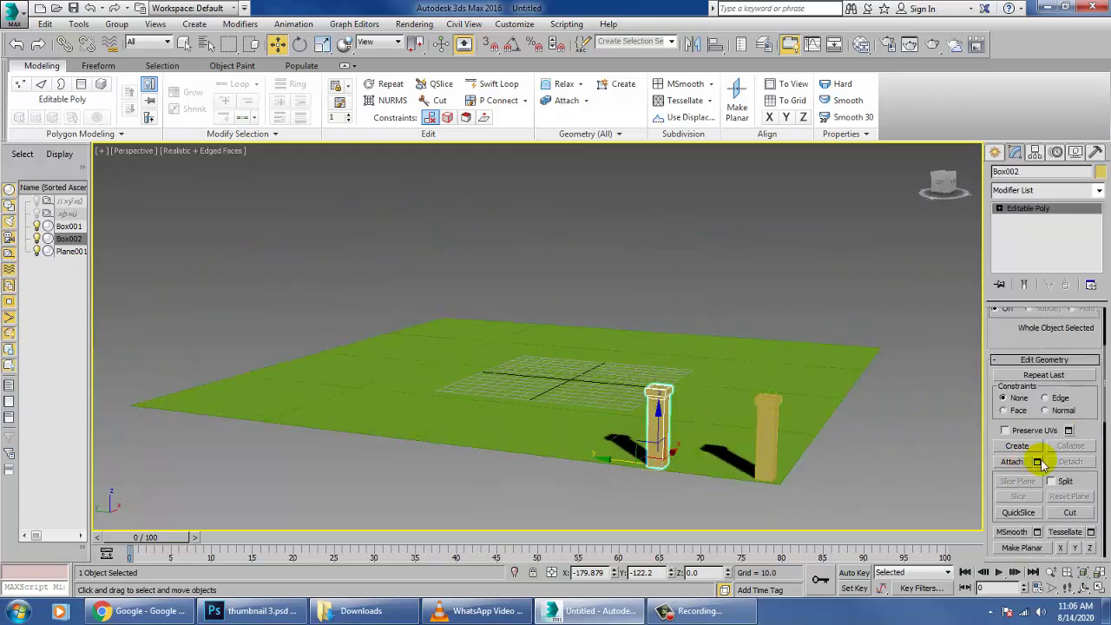
pyautogui.click(1014, 461)
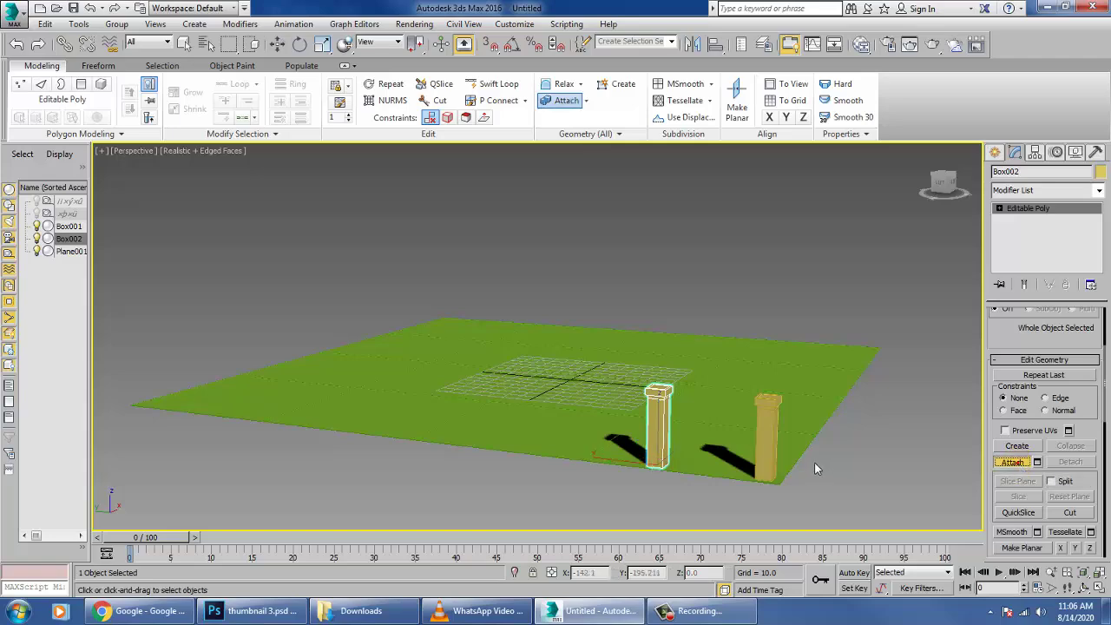
pyautogui.click(772, 429)
pyautogui.press('w')
pyautogui.keyDown('alt'); pyautogui.moveTo(769, 425); pyautogui.dragTo(739, 427, button='middle'); pyautogui.keyUp('alt')
pyautogui.press('4')
pyautogui.scroll(3, 707, 431)
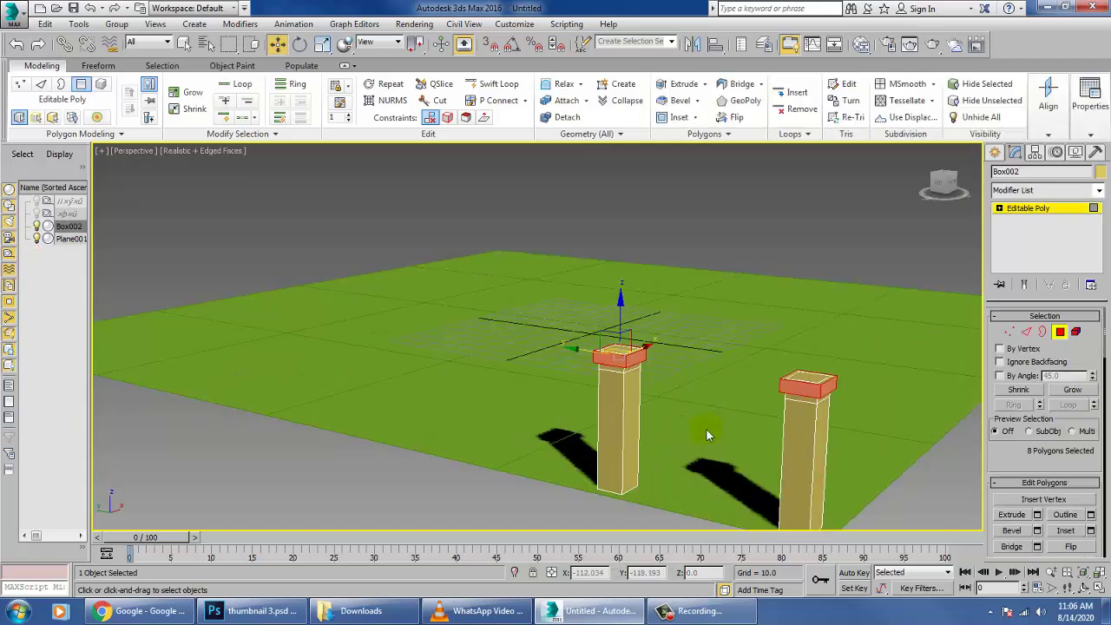
pyautogui.click(1064, 212)
pyautogui.keyDown('alt'); pyautogui.moveTo(839, 318); pyautogui.dragTo(959, 311, button='middle'); pyautogui.keyUp('alt')
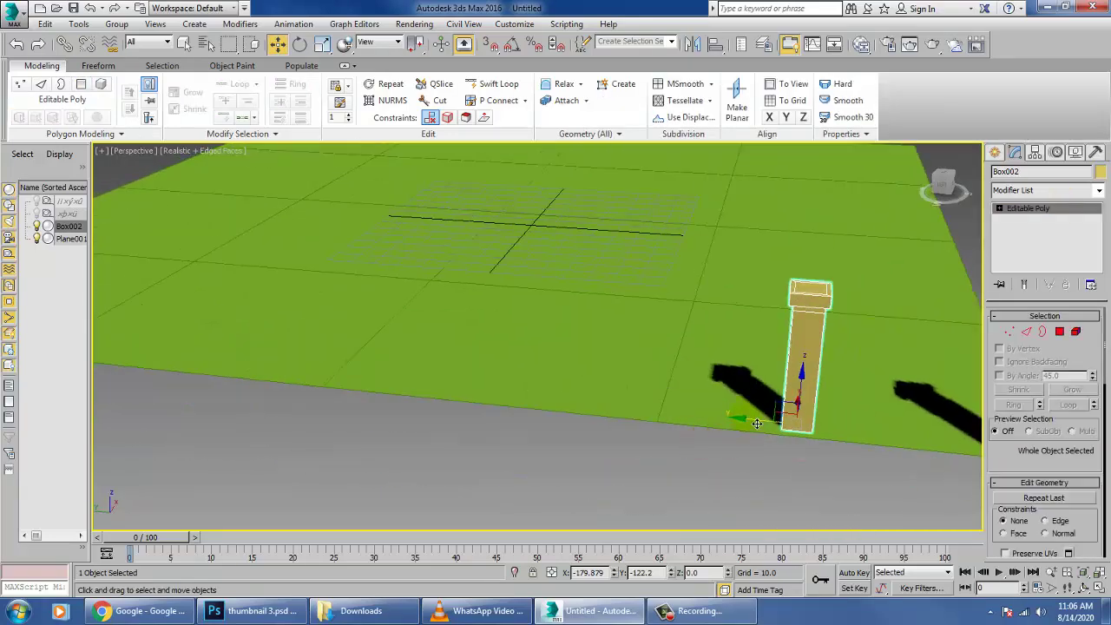
pyautogui.moveTo(758, 424)
pyautogui.keyDown('shift'); pyautogui.mouseDown()
pyautogui.moveTo(556, 396)
pyautogui.moveTo(553, 409)
pyautogui.mouseUp(); pyautogui.keyUp('shift')
pyautogui.click(606, 365)
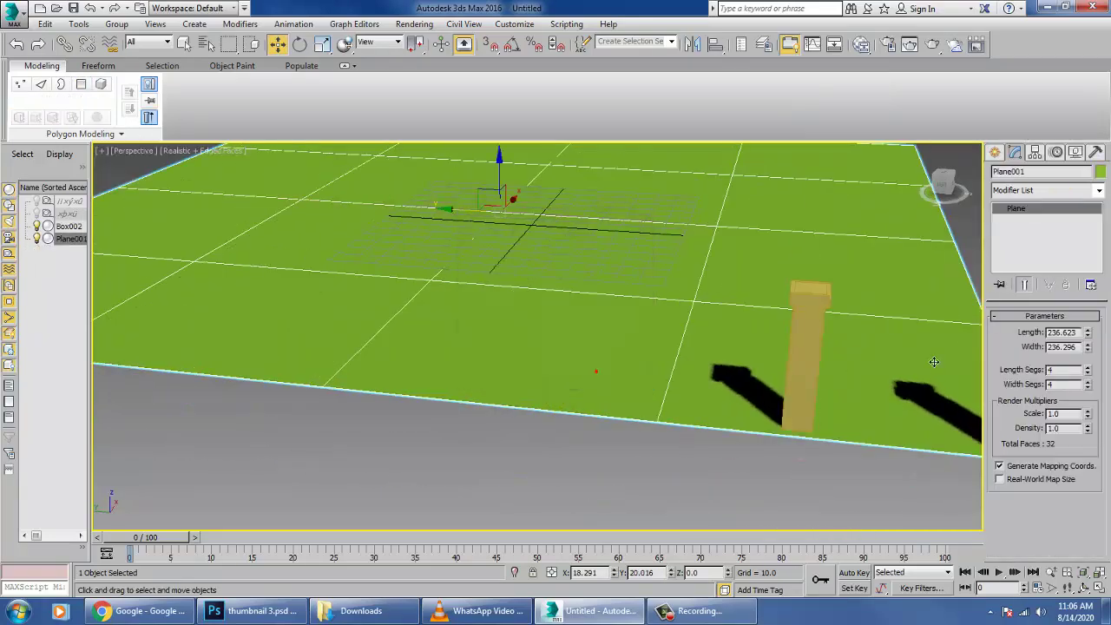
# - Clone the post pair along the plane's near edge as four evenly spaced copies
pyautogui.click(807, 364)
pyautogui.scroll(-3, 784, 406)
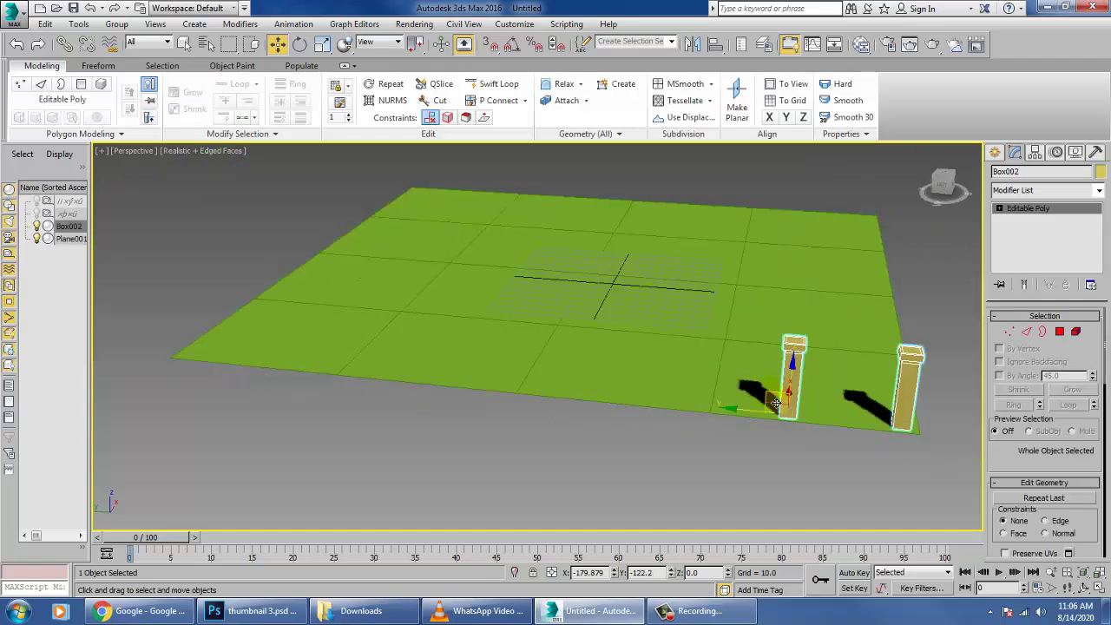
pyautogui.keyDown('shift'); pyautogui.moveTo(757, 419); pyautogui.dragTo(541, 389); pyautogui.keyUp('shift')
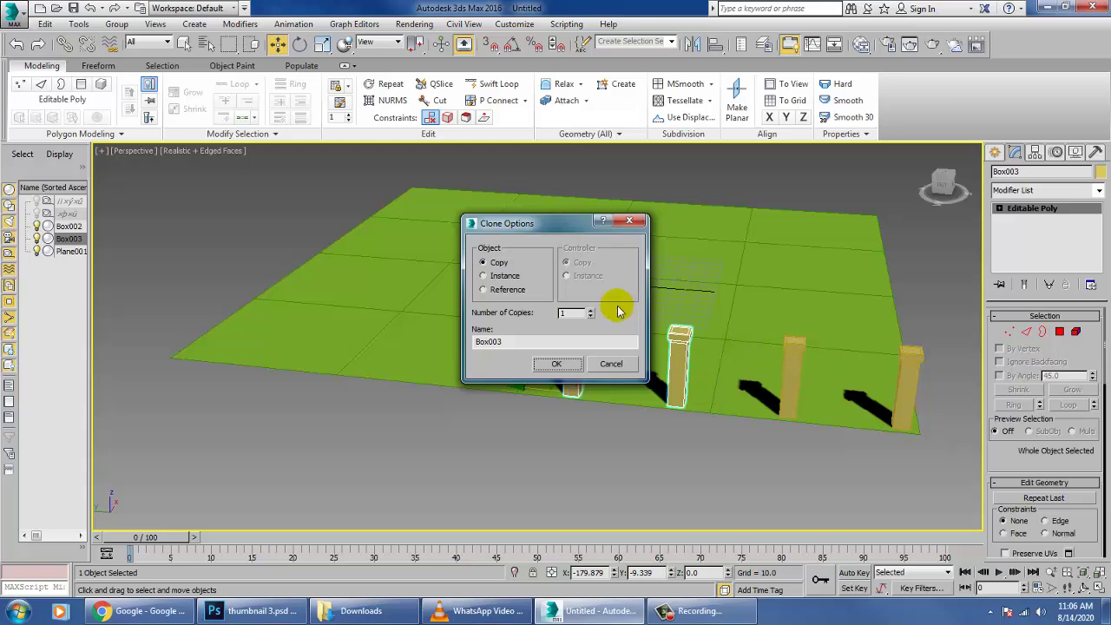
pyautogui.click(561, 369)
# - Turn on angle snap with an angle of 90 degrees
pyautogui.moveTo(494, 316); pyautogui.dragTo(867, 364, button='middle')
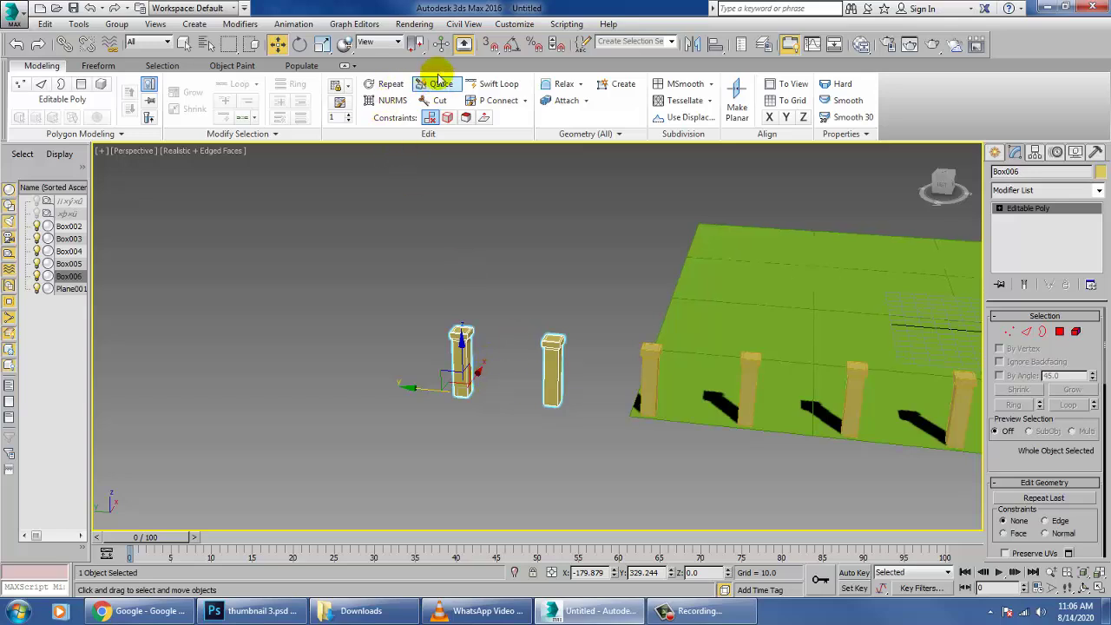
pyautogui.rightClick(512, 46)
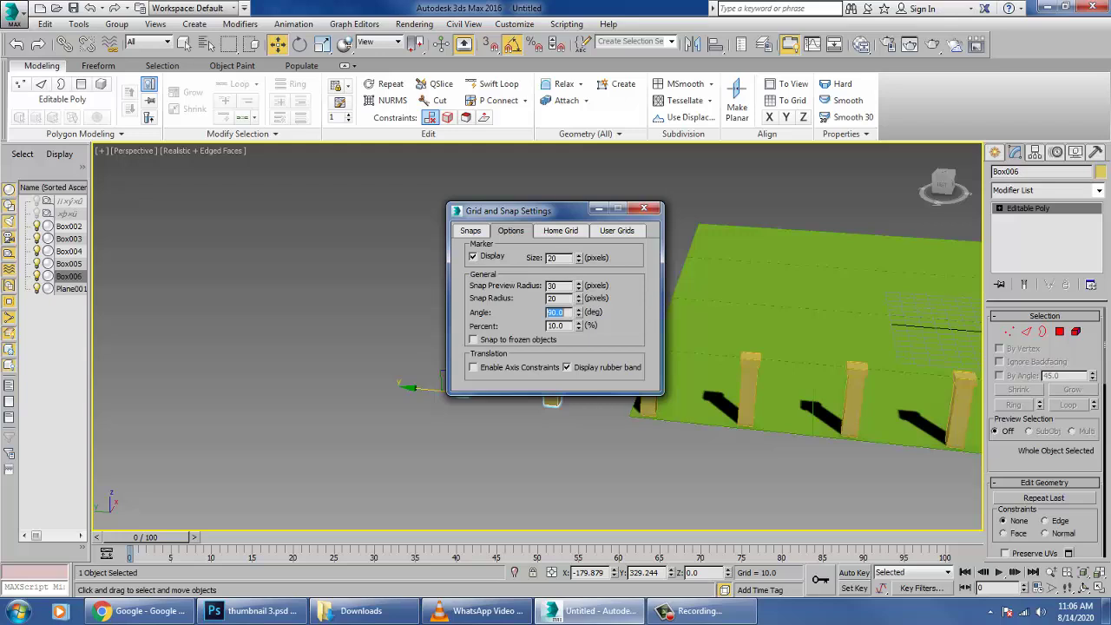
pyautogui.click(647, 211)
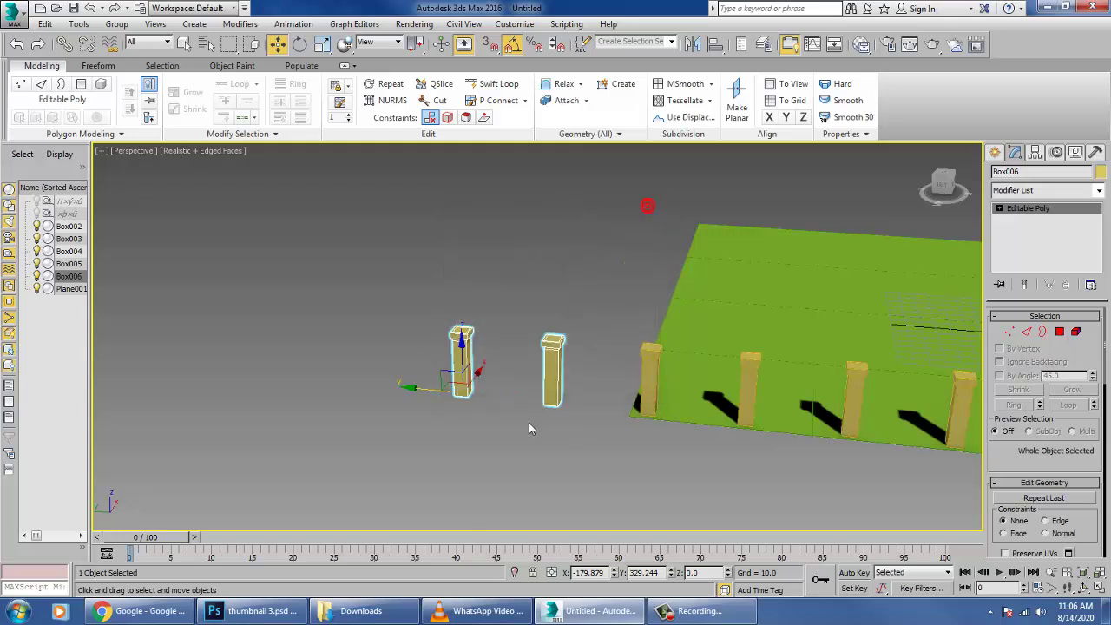
# - Rotate the outermost post pair 90 degrees about the vertical axis
pyautogui.press('e')
pyautogui.moveTo(514, 418)
pyautogui.mouseDown()
pyautogui.moveTo(506, 435)
pyautogui.moveTo(493, 423)
pyautogui.mouseUp()
pyautogui.press('w')
pyautogui.press('e')
pyautogui.hotkey('ctrl', 'z')
pyautogui.press('w')
pyautogui.keyDown('alt'); pyautogui.moveTo(493, 423); pyautogui.dragTo(439, 429, button='middle'); pyautogui.keyUp('alt')
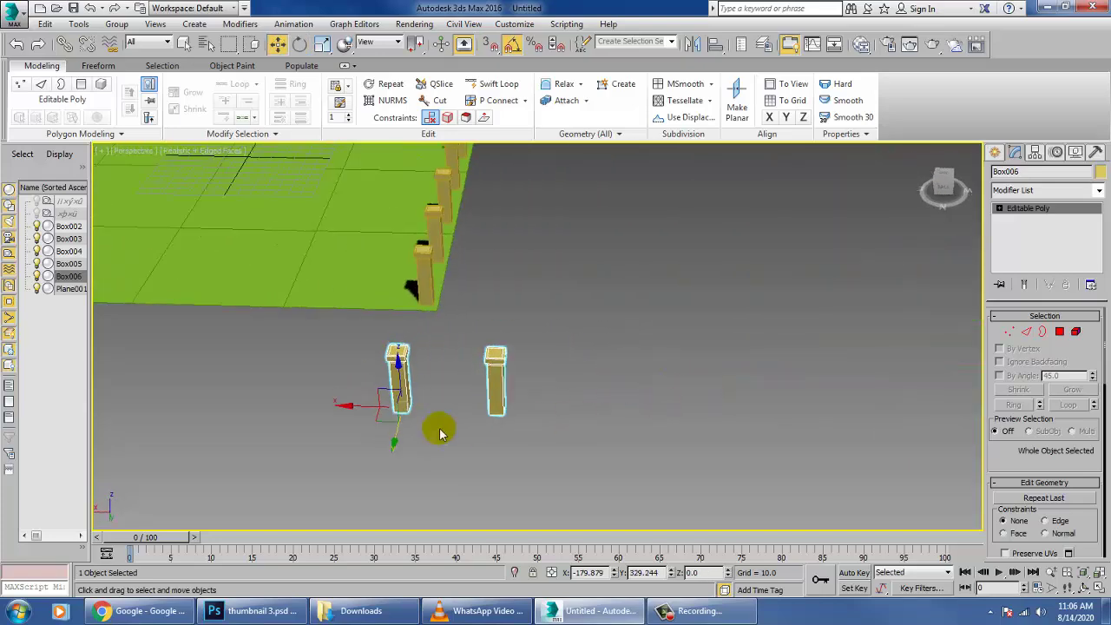
# - Move the rotated post pair in the Top view onto the plane's adjacent edge, at about X -55.8 and Y 215.1
pyautogui.moveTo(348, 402); pyautogui.dragTo(193, 387)
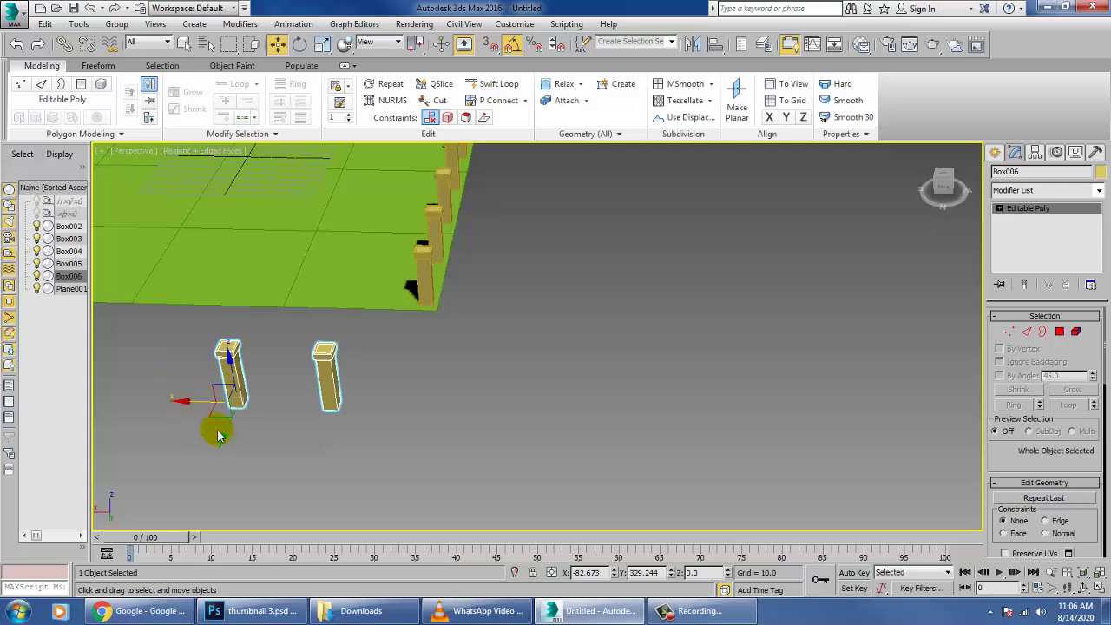
pyautogui.hotkey('alt', 'w')
pyautogui.rightClick(330, 310)
pyautogui.hotkey('alt', 'w')
pyautogui.scroll(-3, 426, 310)
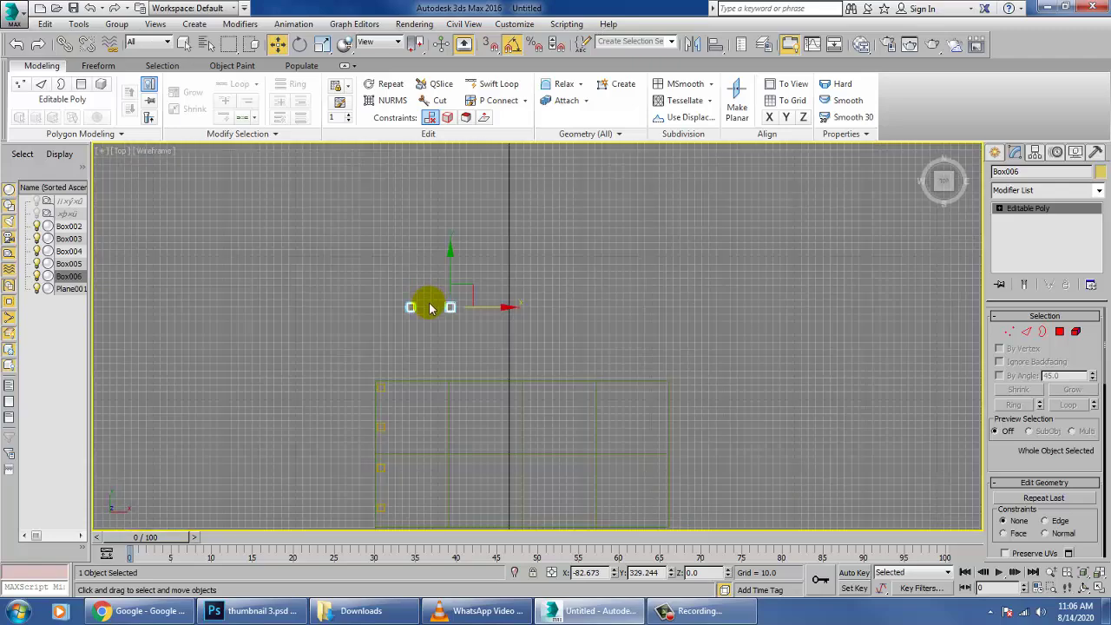
pyautogui.scroll(-2, 426, 301)
pyautogui.moveTo(427, 301); pyautogui.dragTo(496, 272, button='middle')
pyautogui.moveTo(569, 247); pyautogui.dragTo(566, 328)
pyautogui.scroll(3, 593, 375)
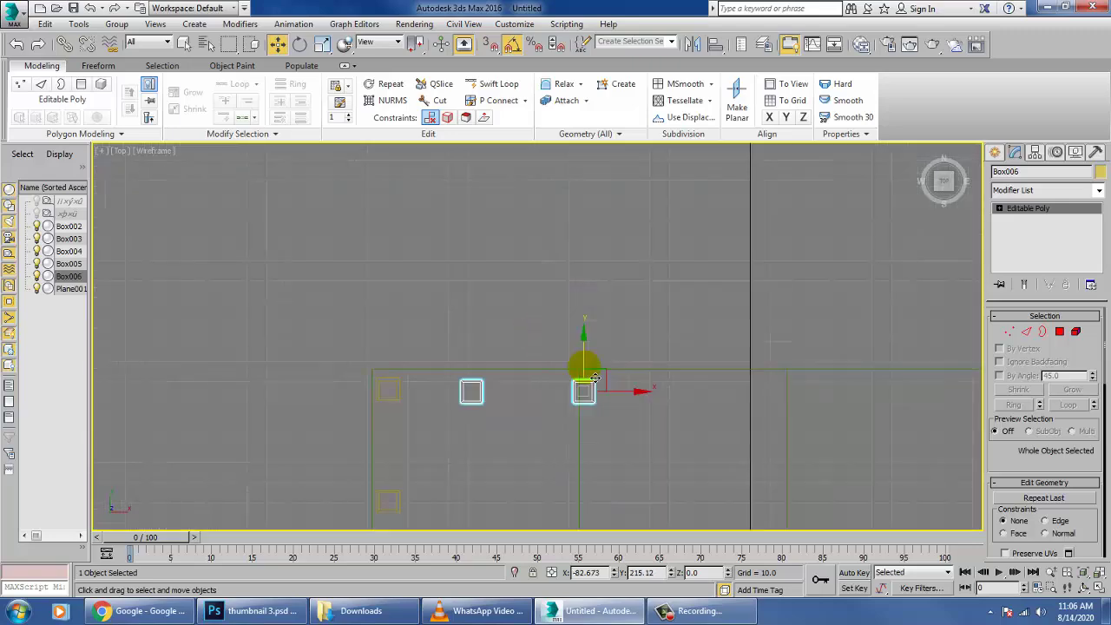
pyautogui.moveTo(645, 405); pyautogui.dragTo(700, 405)
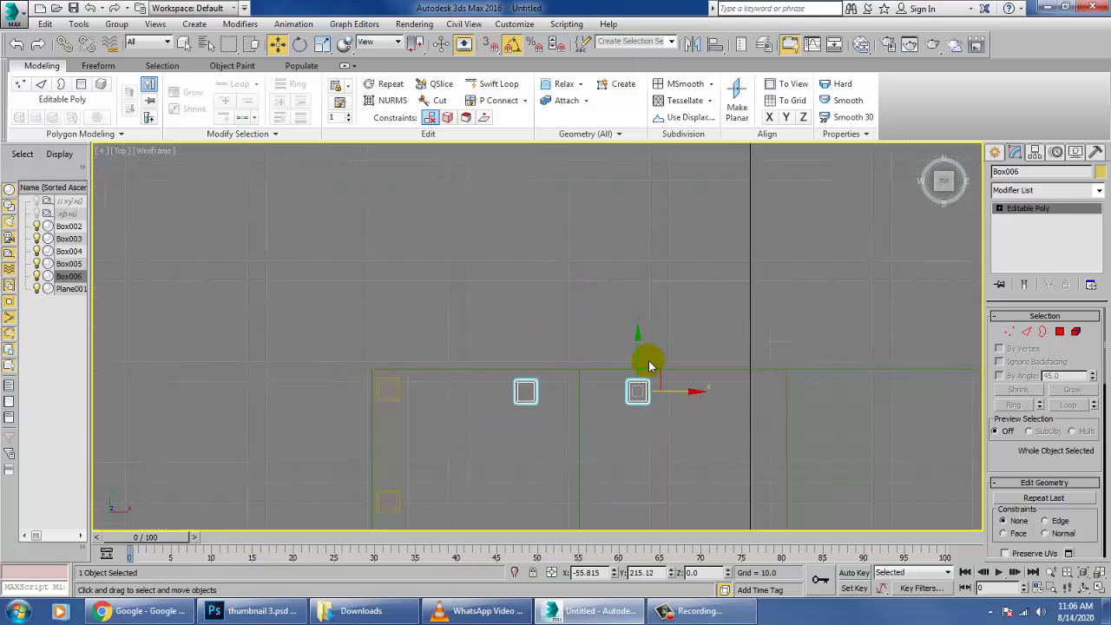
# - Nudge the rotated post pair to Y 215.867 and clone it along that edge as two evenly spaced copies
pyautogui.moveTo(649, 365); pyautogui.dragTo(645, 353)
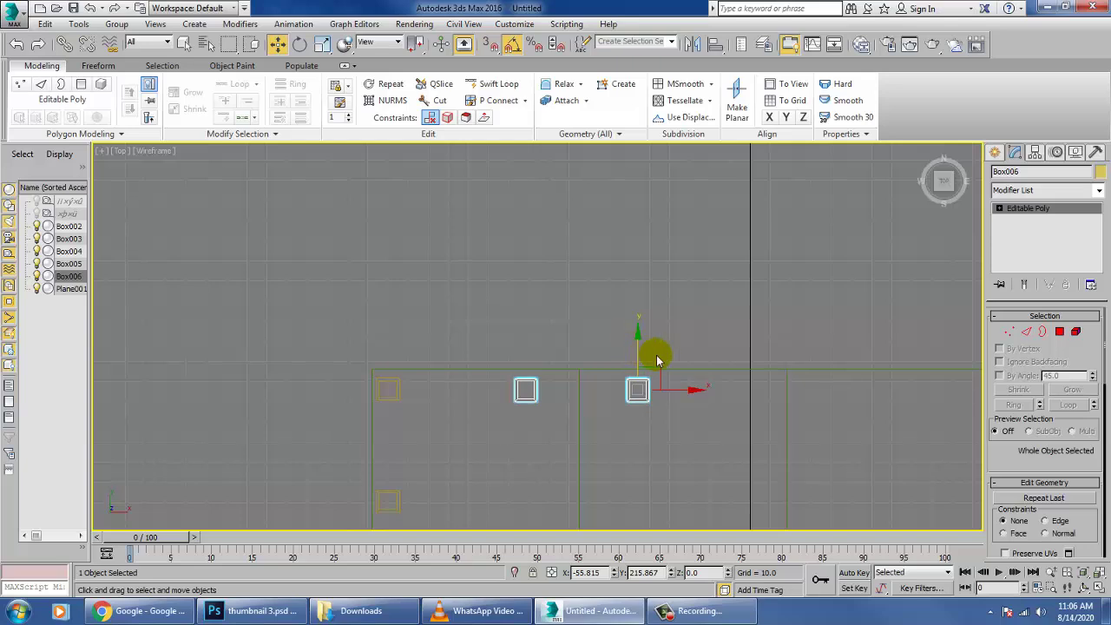
pyautogui.moveTo(675, 404); pyautogui.dragTo(549, 350, button='middle')
pyautogui.keyDown('shift'); pyautogui.moveTo(556, 344); pyautogui.dragTo(793, 339); pyautogui.keyUp('shift')
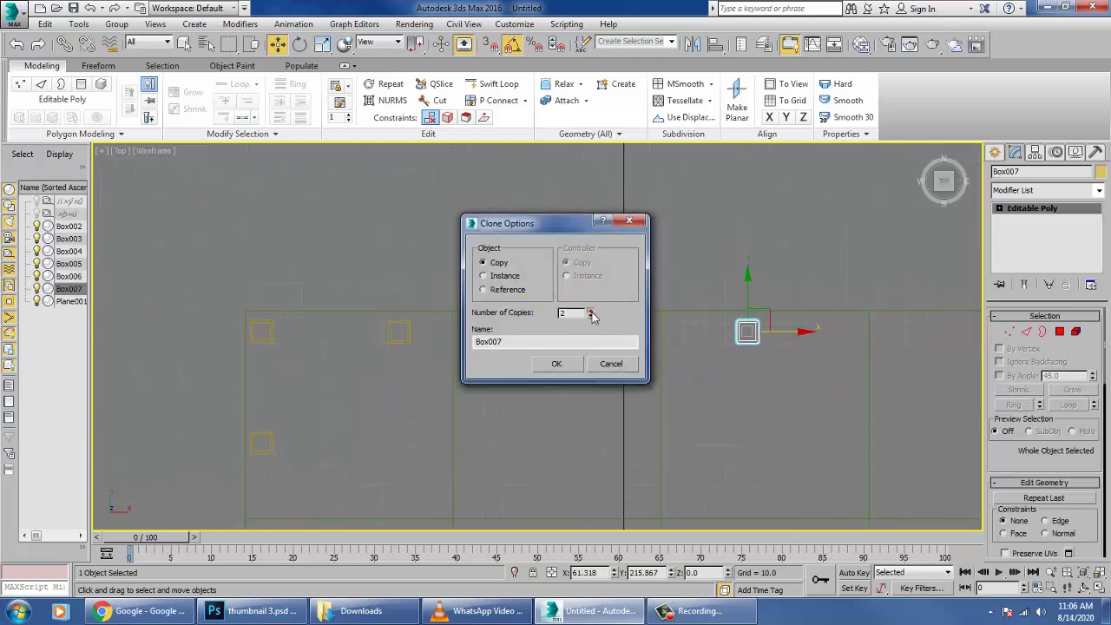
pyautogui.click(560, 368)
pyautogui.moveTo(802, 313); pyautogui.dragTo(534, 280, button='middle')
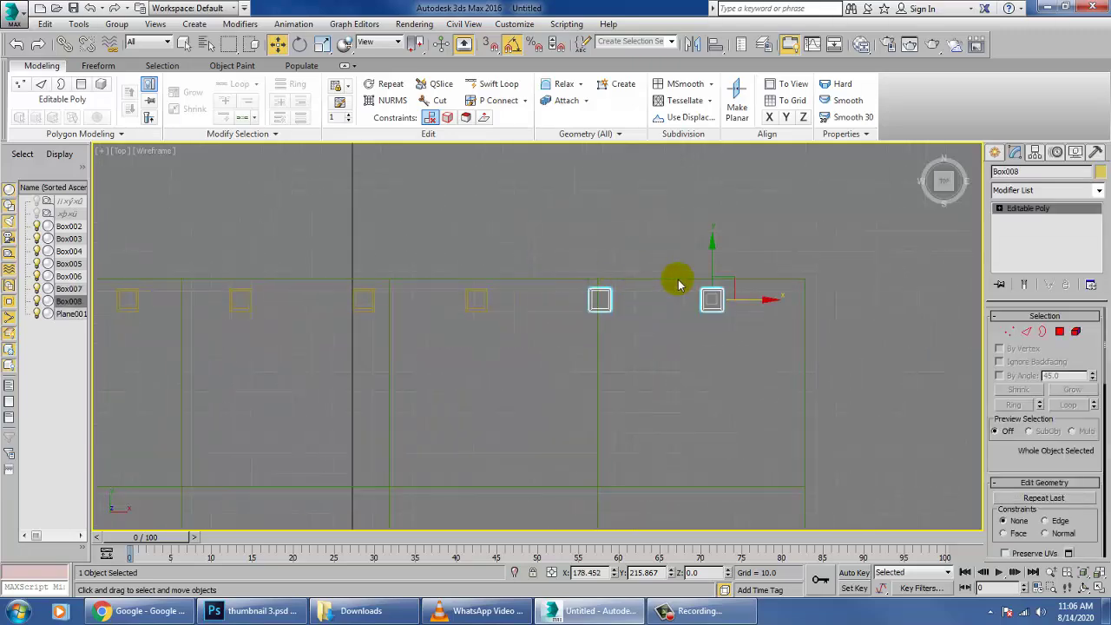
# - Clone the last post pair as one copy rotated 90 degrees about the vertical axis
pyautogui.moveTo(674, 281); pyautogui.dragTo(701, 249, button='middle')
pyautogui.scroll(-4, 702, 249)
pyautogui.press('e')
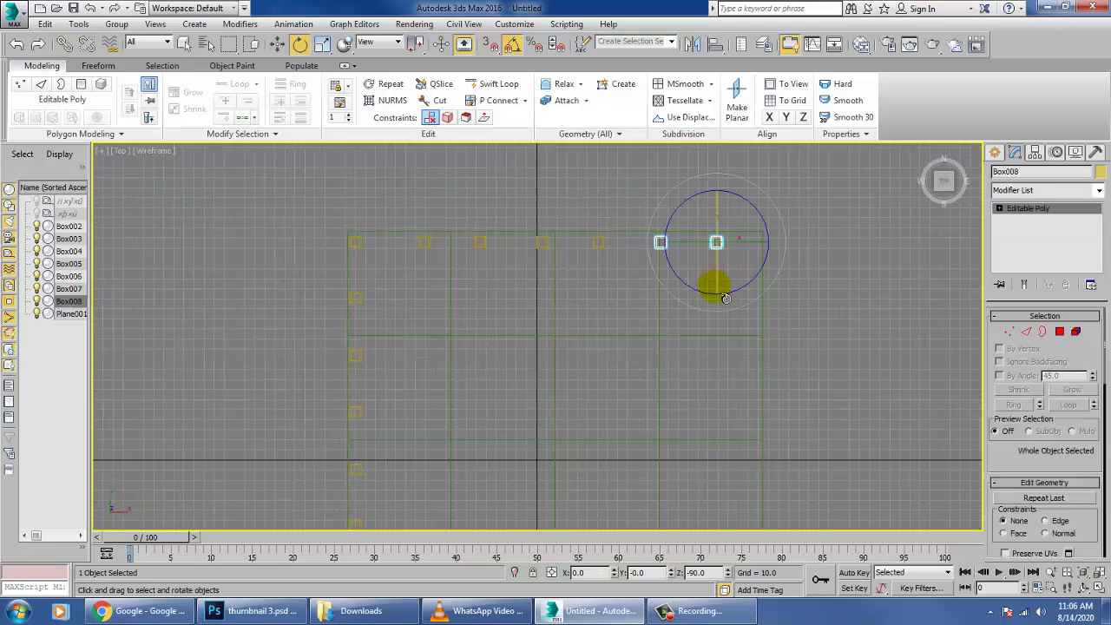
pyautogui.moveTo(744, 290); pyautogui.dragTo(740, 296)
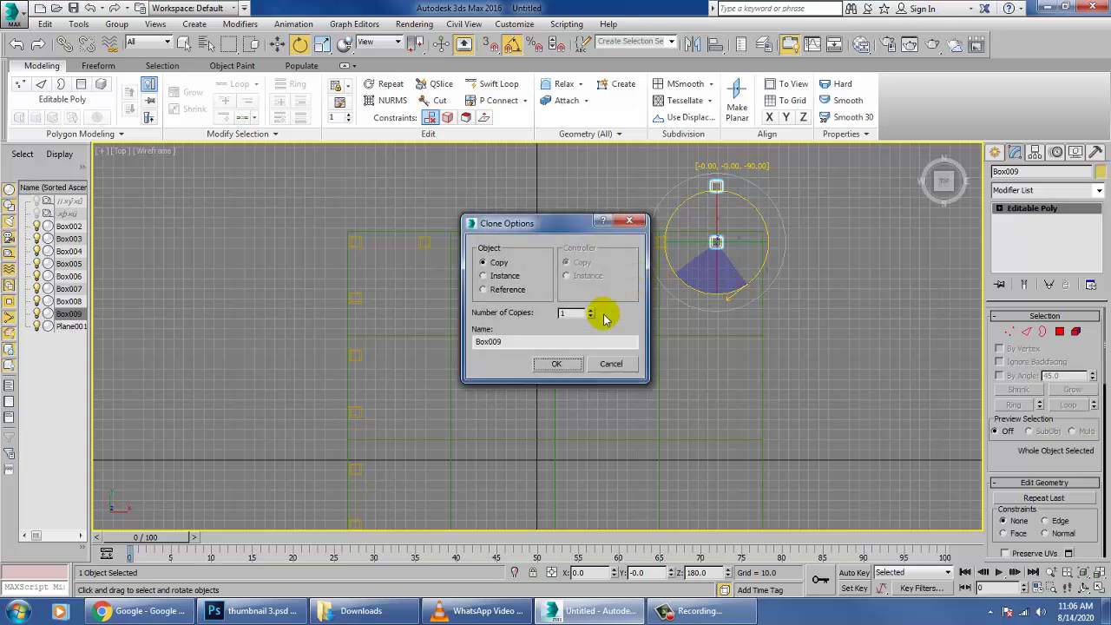
pyautogui.click(561, 367)
# - Move the rotated copy into the plane's corner at about X 214.8 and clone it along the third edge as three copies
pyautogui.press('w')
pyautogui.moveTo(772, 254); pyautogui.dragTo(806, 256)
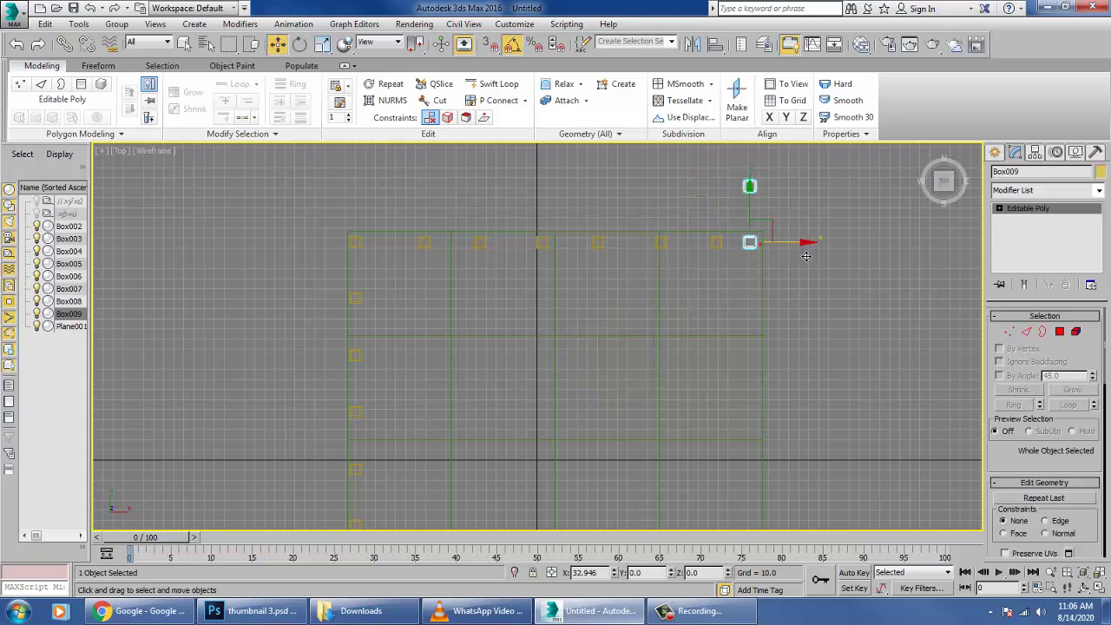
pyautogui.moveTo(762, 211)
pyautogui.mouseDown()
pyautogui.moveTo(780, 270)
pyautogui.moveTo(756, 248)
pyautogui.moveTo(756, 330)
pyautogui.moveTo(785, 369)
pyautogui.moveTo(781, 360)
pyautogui.mouseUp()
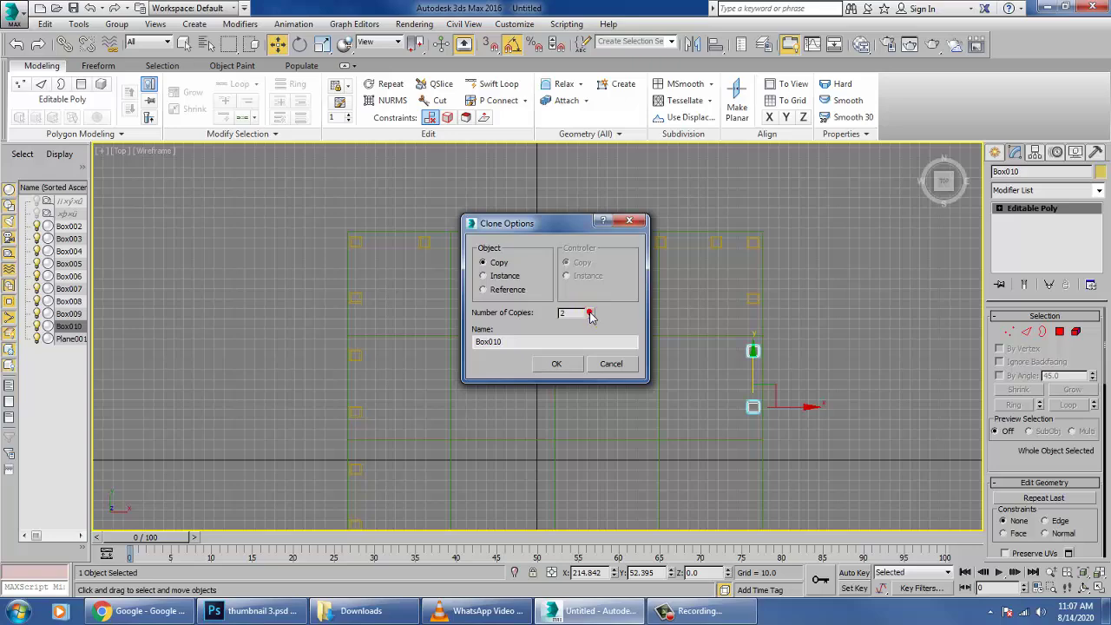
pyautogui.click(572, 364)
pyautogui.moveTo(720, 331); pyautogui.dragTo(740, 153, button='middle')
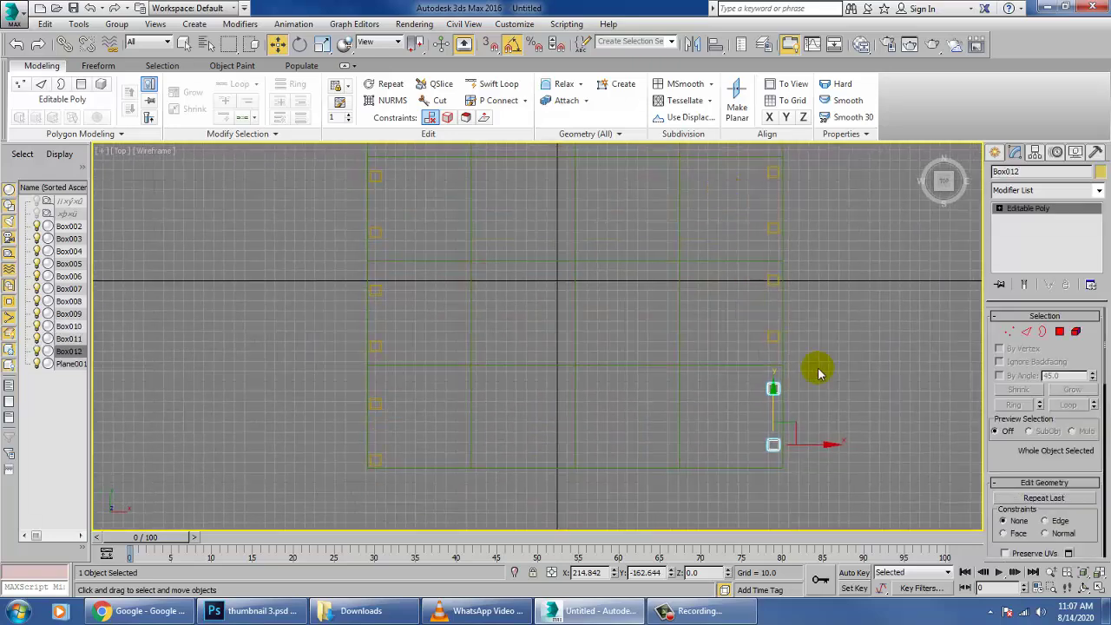
# - Clone the corner-side post pair of the second edge onto the opposite open edge at about Y -165.4, and clone one more pair beside it
pyautogui.moveTo(843, 413); pyautogui.dragTo(878, 488, button='middle')
pyautogui.scroll(-2, 769, 323)
pyautogui.moveTo(768, 320); pyautogui.dragTo(753, 317, button='middle')
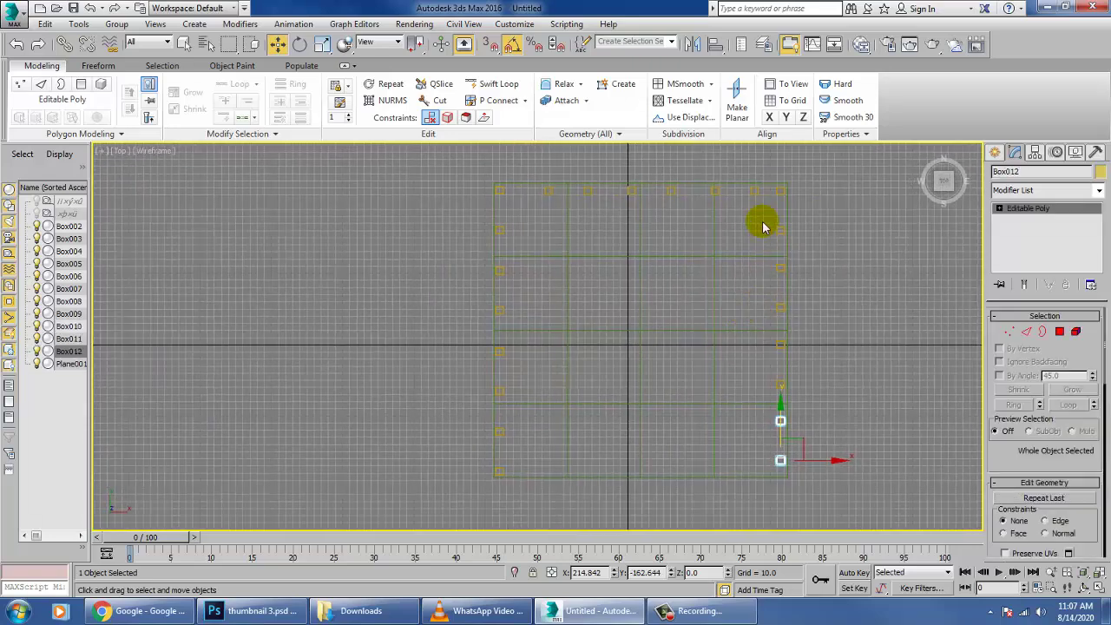
pyautogui.click(752, 200)
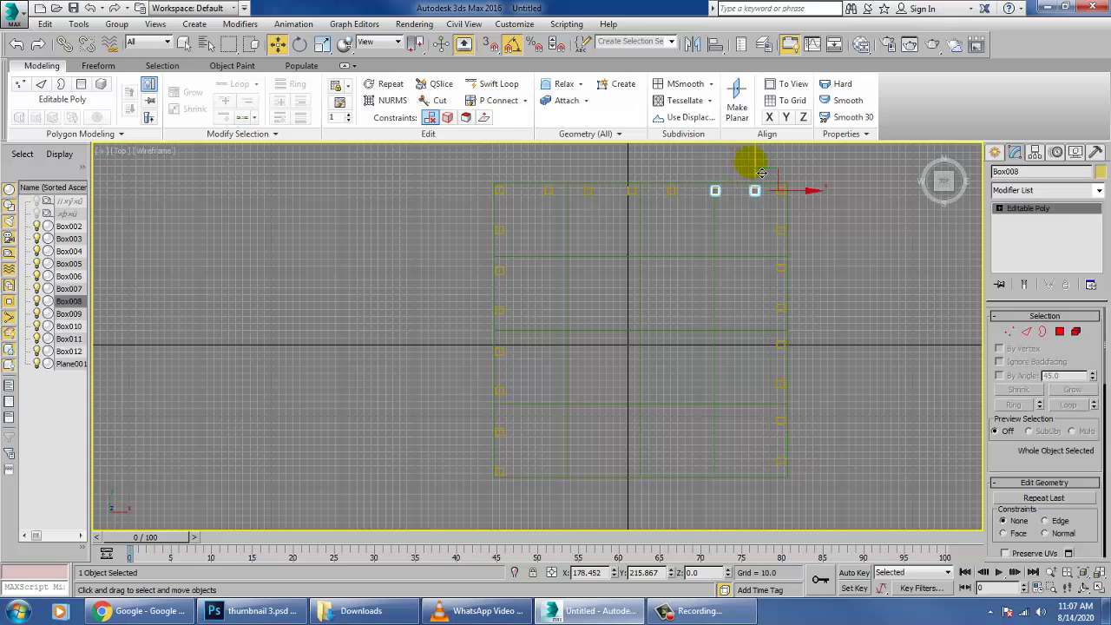
pyautogui.moveTo(761, 173)
pyautogui.mouseDown()
pyautogui.moveTo(778, 436)
pyautogui.moveTo(806, 473)
pyautogui.moveTo(728, 478)
pyautogui.mouseUp()
pyautogui.click(571, 366)
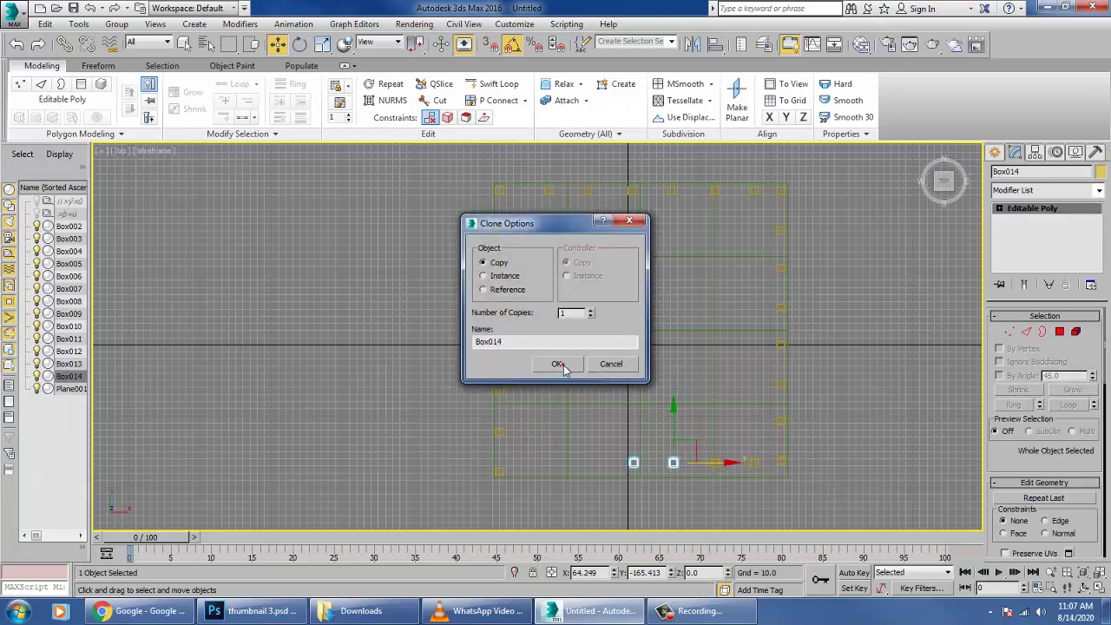
pyautogui.click(558, 365)
# - Select both new post pairs on the fourth edge and inspect the whole boundary in the maximized Perspective view
pyautogui.keyDown('ctrl'); pyautogui.click(725, 475); pyautogui.keyUp('ctrl')
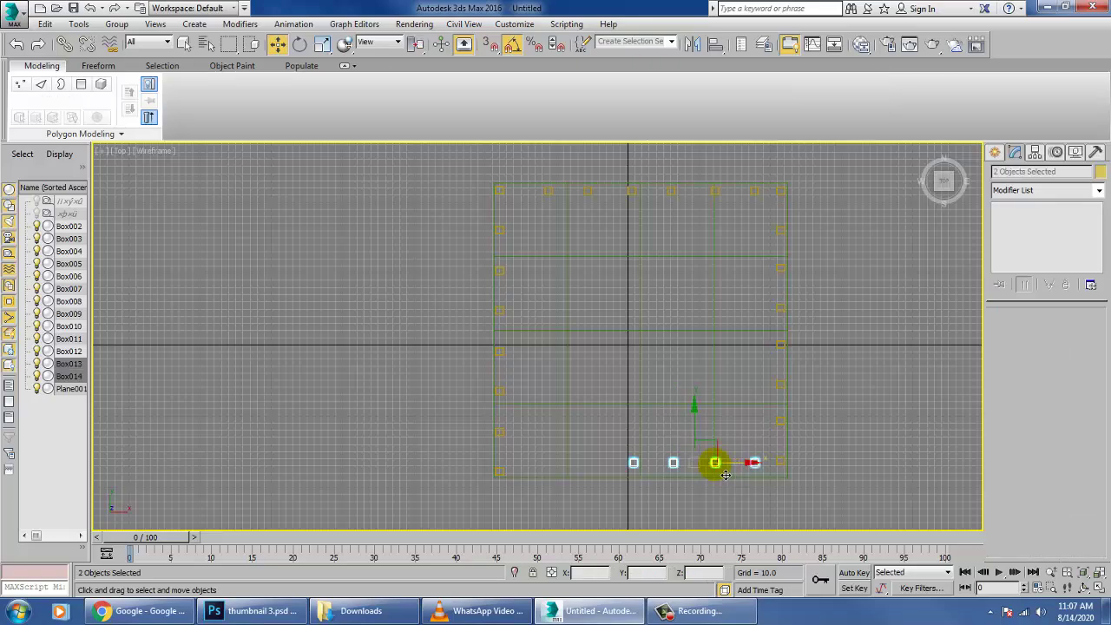
pyautogui.hotkey('alt', 'w')
pyautogui.middleClick(832, 466)
pyautogui.hotkey('alt', 'w')
pyautogui.keyDown('alt'); pyautogui.moveTo(771, 424); pyautogui.dragTo(939, 459, button='middle'); pyautogui.keyUp('alt')
pyautogui.keyDown('alt'); pyautogui.moveTo(665, 367); pyautogui.dragTo(771, 392, button='middle'); pyautogui.keyUp('alt')
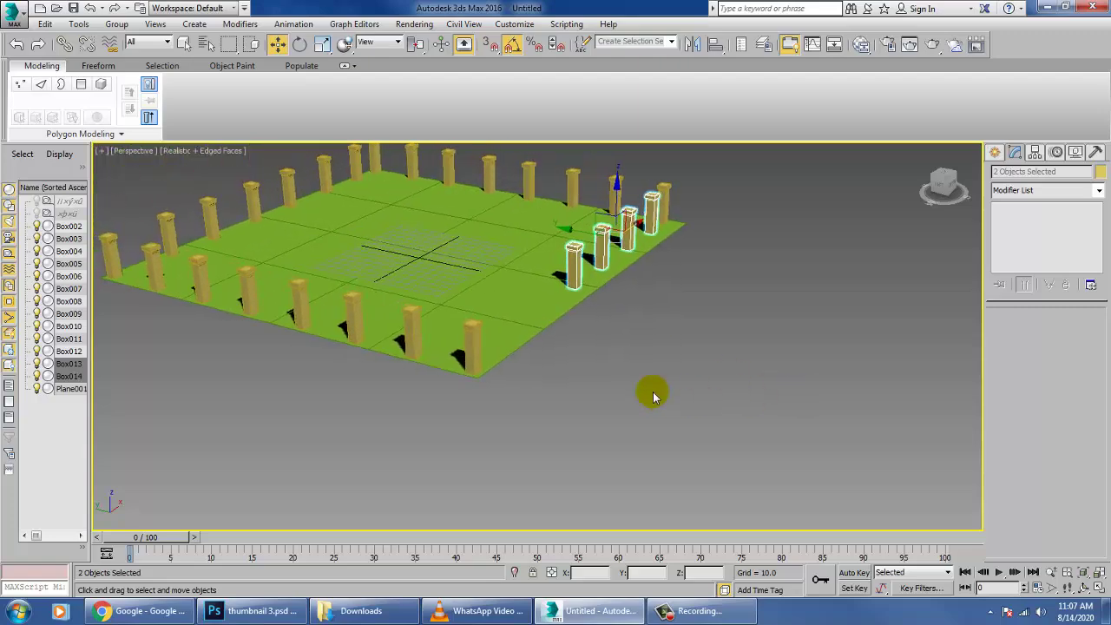
# - Bridge the facing side polygons of the first near-edge post pair, Box002, into a wall panel
pyautogui.scroll(2, 654, 397)
pyautogui.click(405, 340)
pyautogui.moveTo(510, 313); pyautogui.dragTo(705, 337, button='middle')
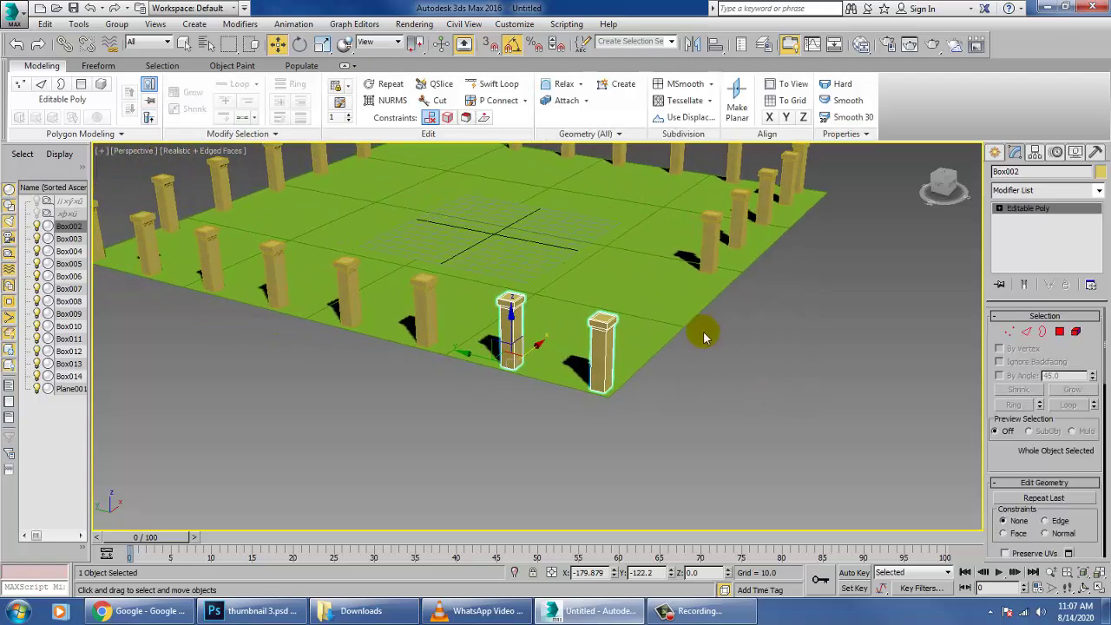
pyautogui.press('4')
pyautogui.click(521, 346)
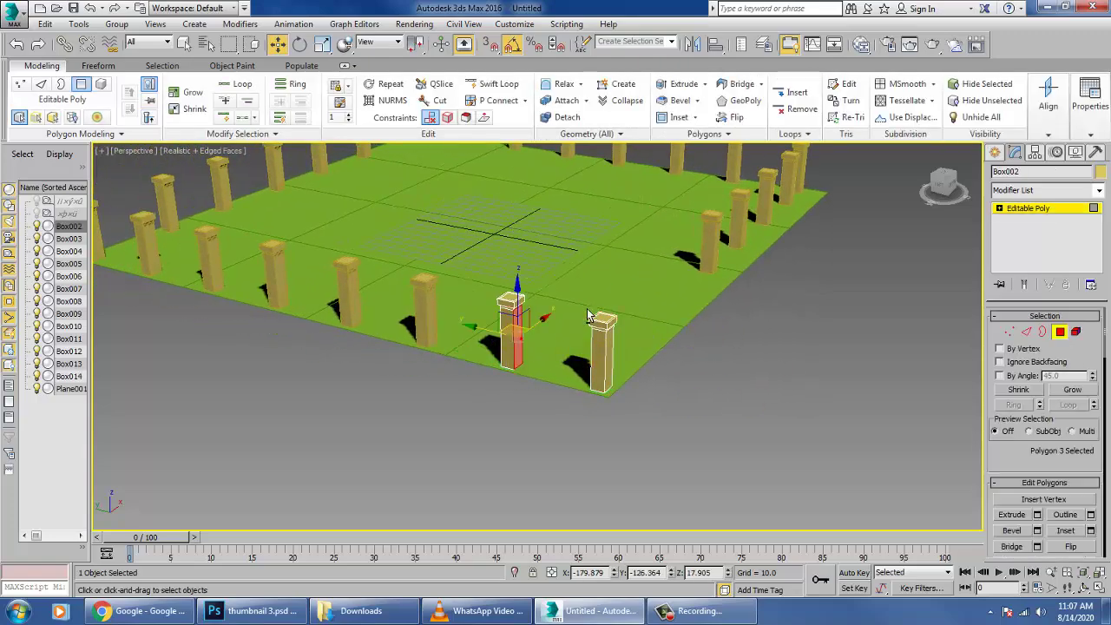
pyautogui.keyDown('alt'); pyautogui.moveTo(592, 316); pyautogui.dragTo(722, 354, button='middle'); pyautogui.keyUp('alt')
pyautogui.keyDown('ctrl'); pyautogui.click(585, 319); pyautogui.keyUp('ctrl')
pyautogui.click(1009, 548)
pyautogui.scroll(3, 599, 351)
pyautogui.moveTo(556, 347); pyautogui.dragTo(667, 362, button='middle')
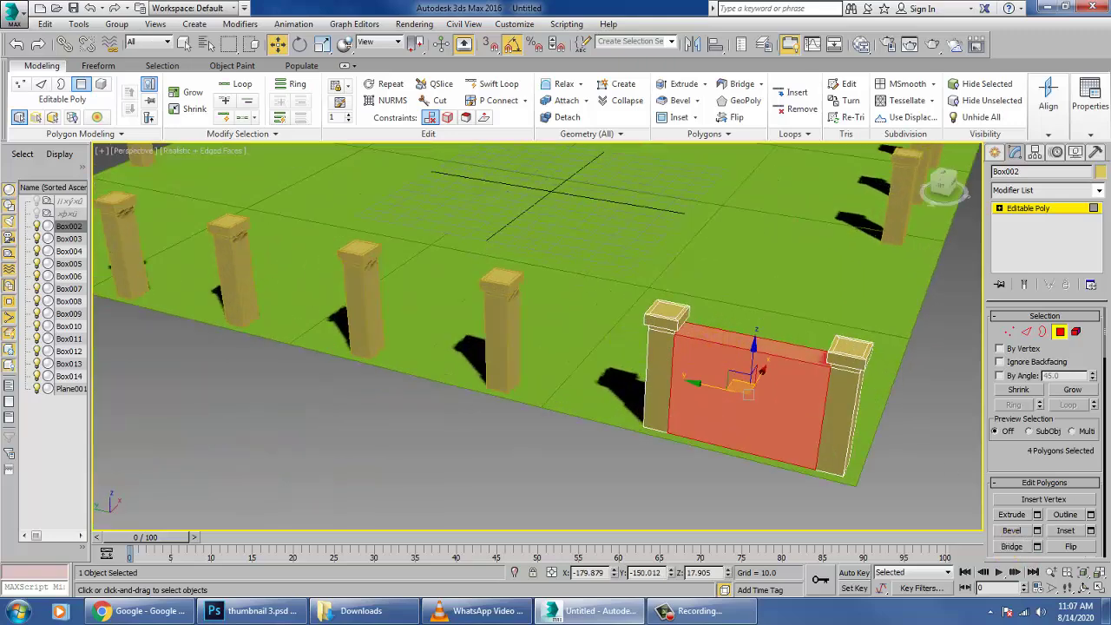
pyautogui.click(1029, 211)
# - Attach the remaining post pairs of the near edge and the adjacent edge to Box003
pyautogui.moveTo(847, 280); pyautogui.dragTo(893, 298, button='middle')
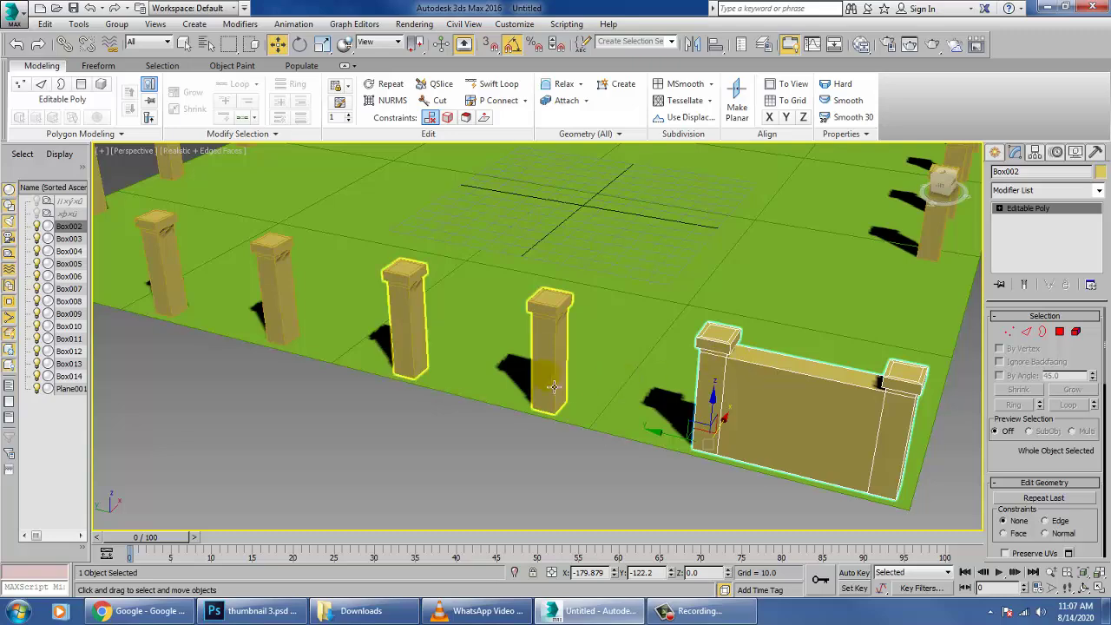
pyautogui.scroll(-3, 556, 387)
pyautogui.moveTo(582, 396); pyautogui.dragTo(637, 460, button='middle')
pyautogui.click(598, 414)
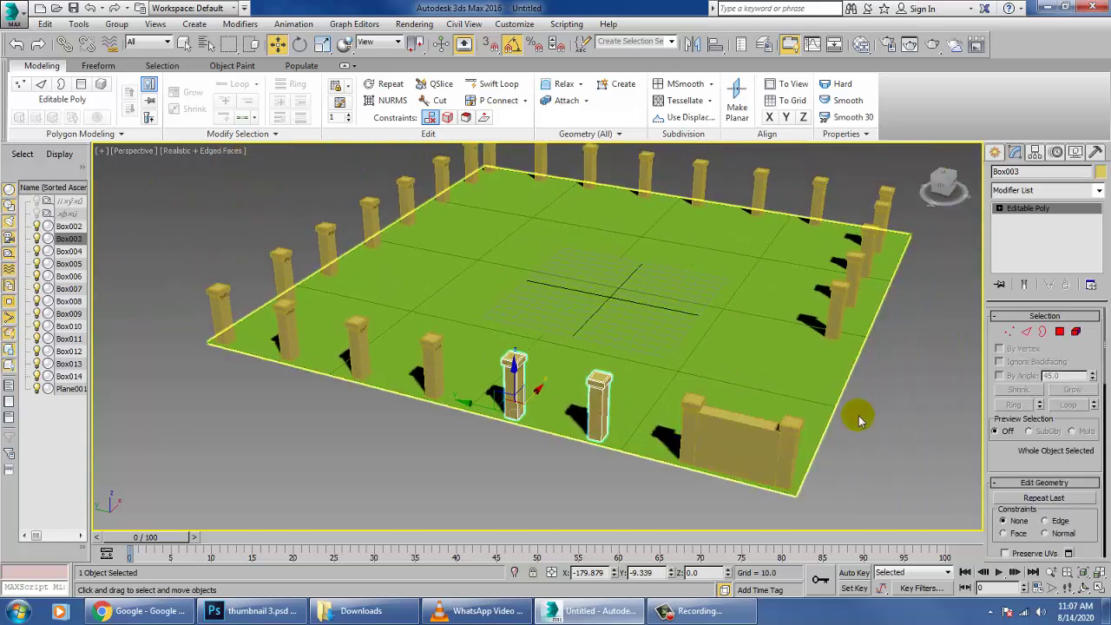
pyautogui.scroll(-3, 1012, 495)
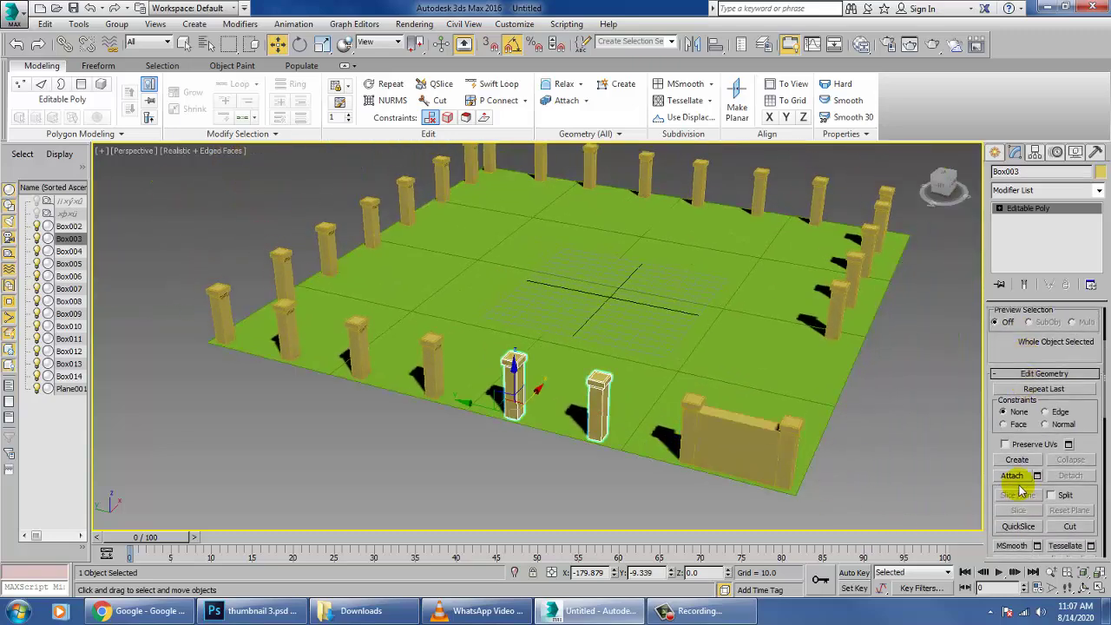
pyautogui.click(1014, 476)
pyautogui.click(447, 355)
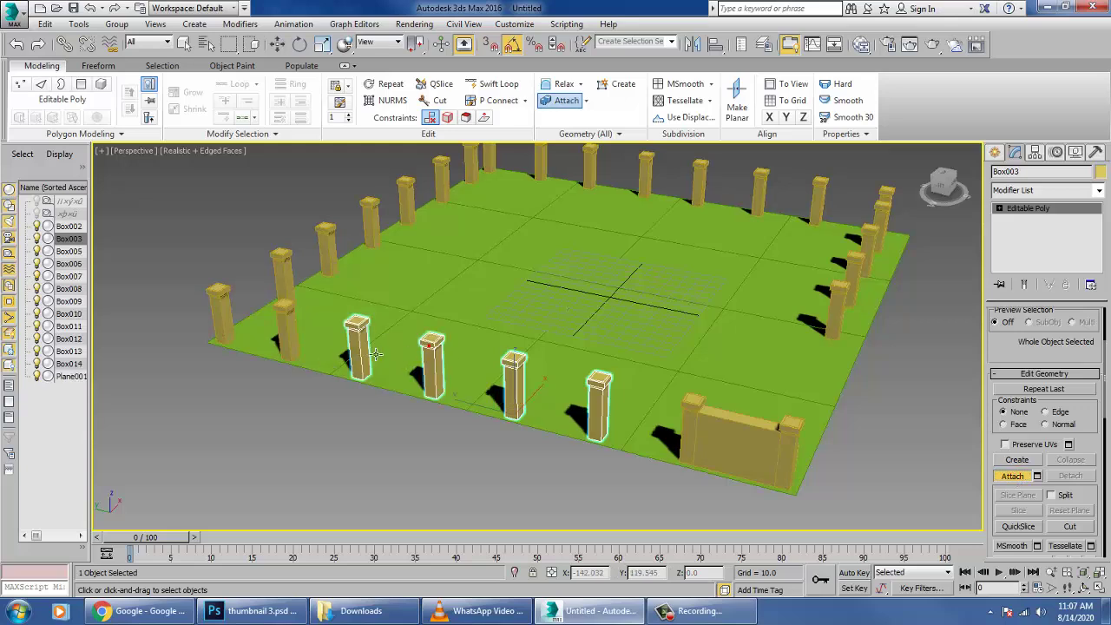
pyautogui.click(290, 334)
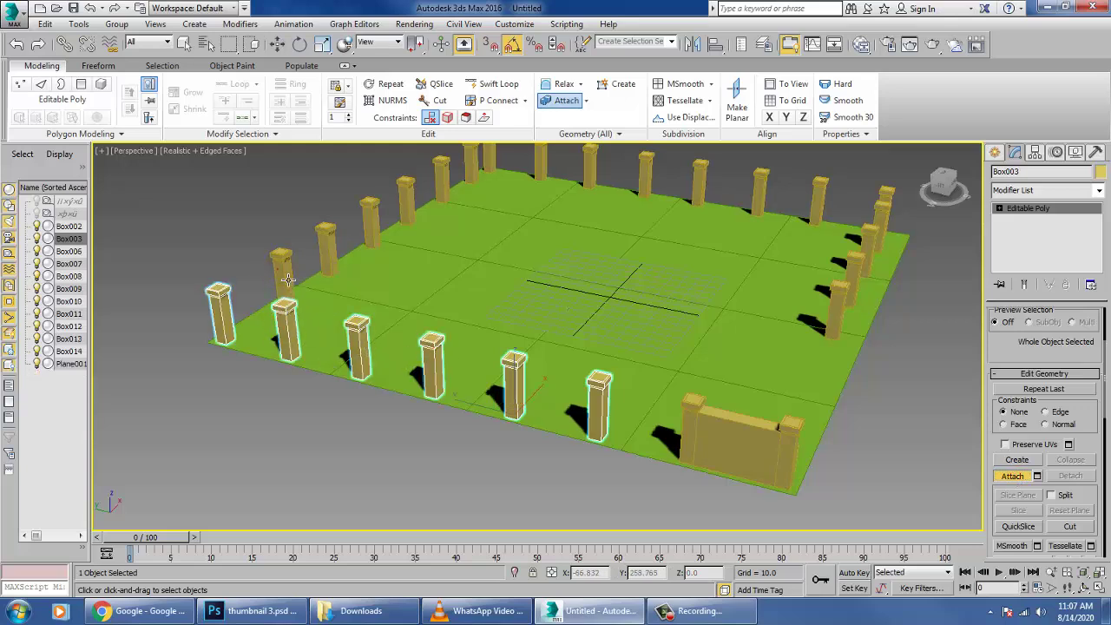
pyautogui.click(288, 279)
pyautogui.click(406, 195)
pyautogui.click(447, 180)
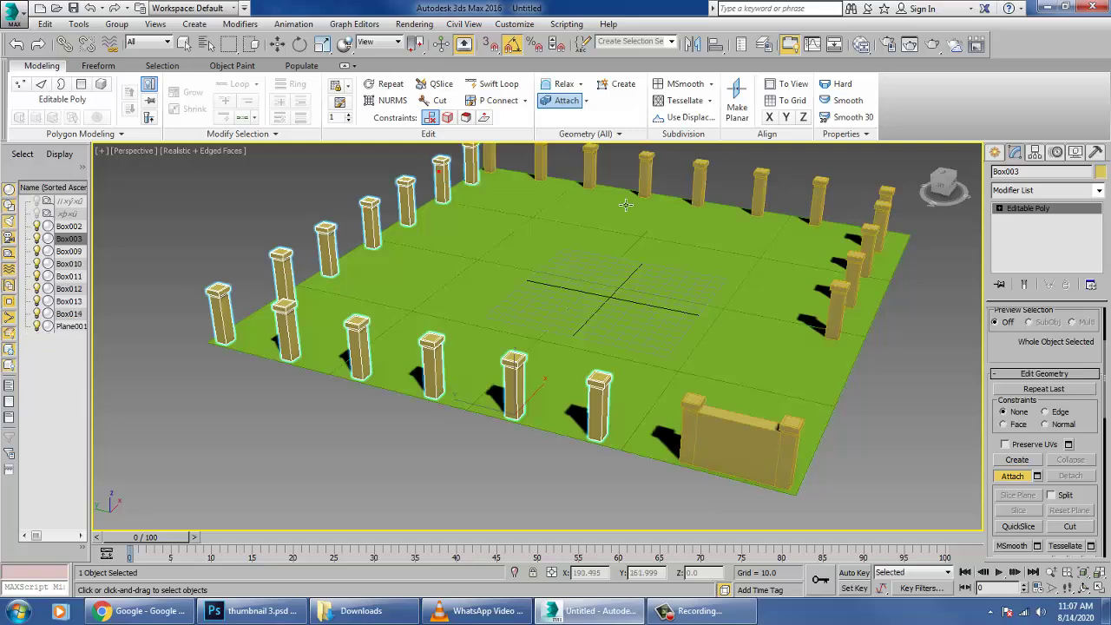
pyautogui.press('w')
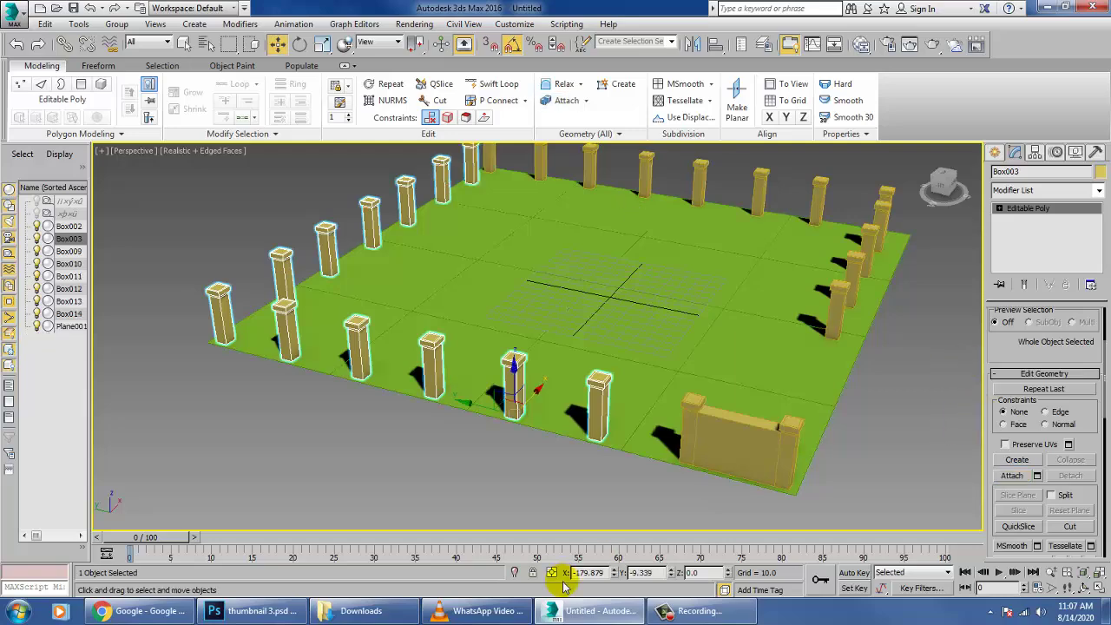
# - Attach the combined posts of Box003 to the walled post pair Box002
pyautogui.press('4')
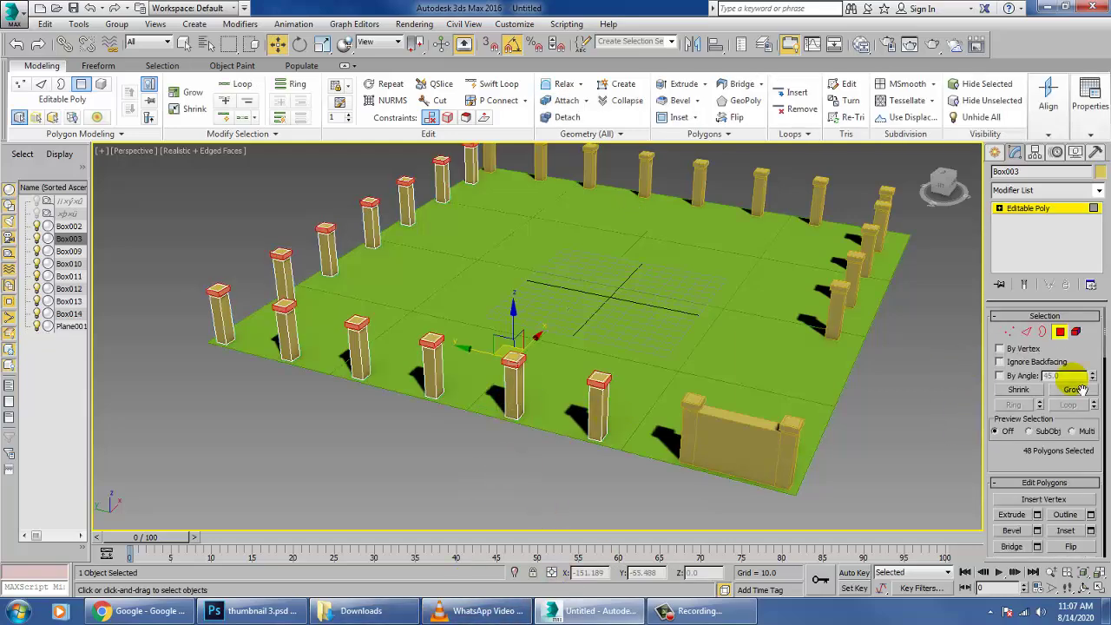
pyautogui.click(1022, 210)
pyautogui.click(714, 456)
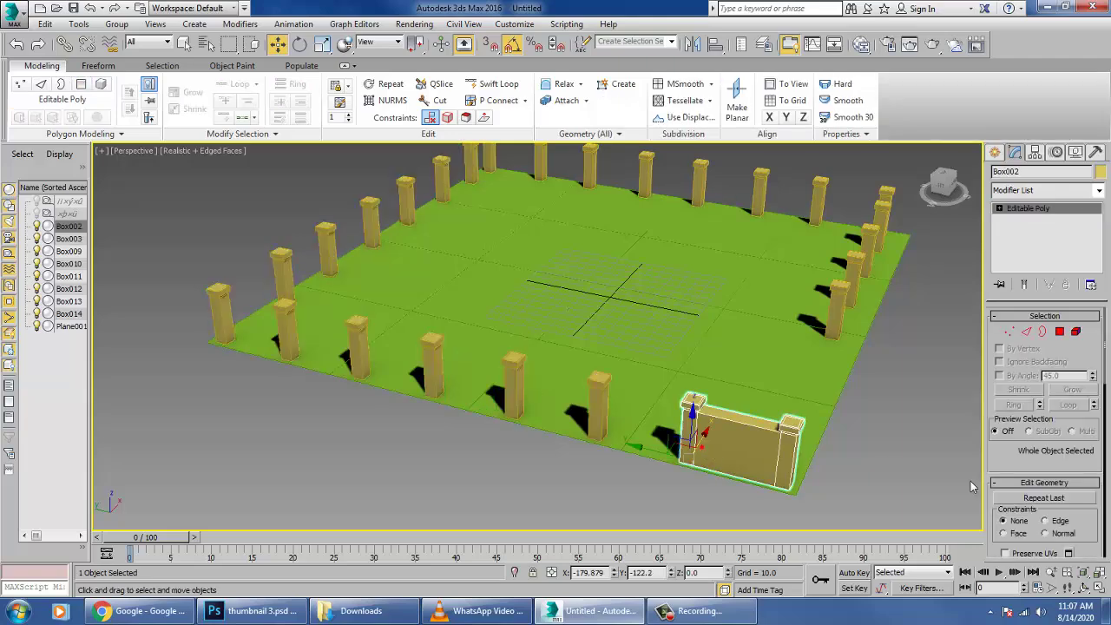
pyautogui.scroll(-2, 1040, 469)
pyautogui.click(1016, 528)
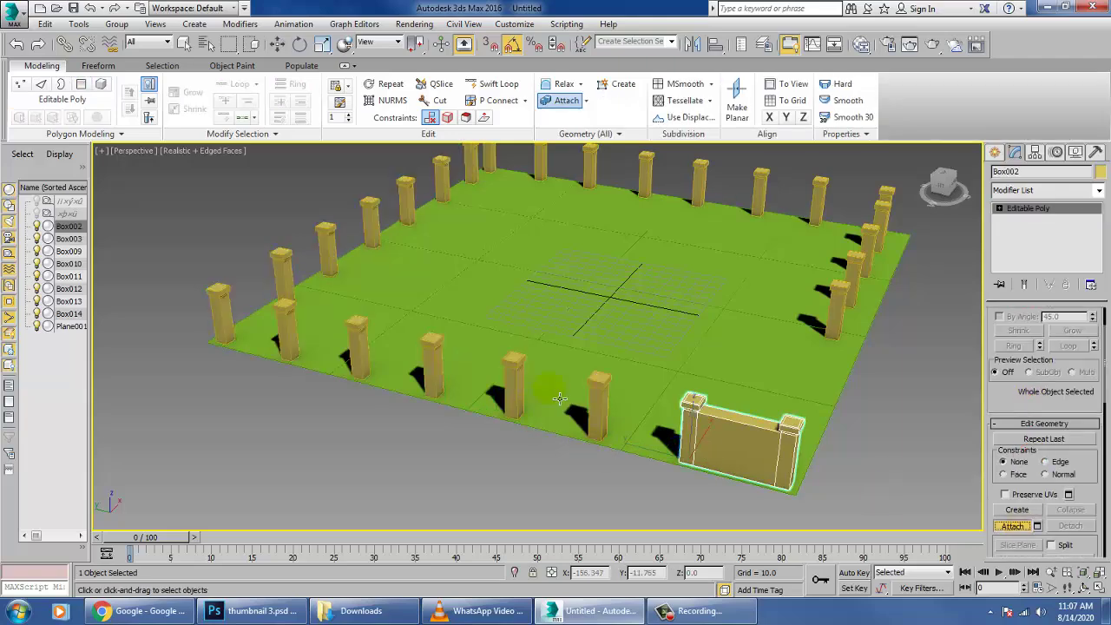
pyautogui.click(611, 404)
# - Bridge the facing post sides across the second gap of the near edge, beside the first wall panel
pyautogui.press('4')
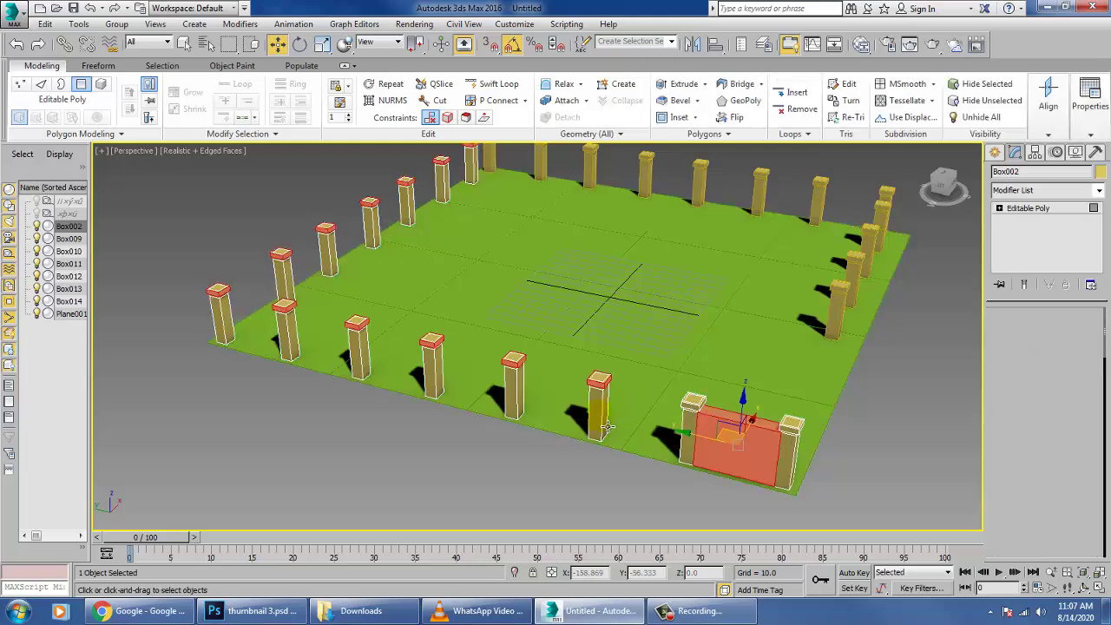
pyautogui.click(605, 415)
pyautogui.keyDown('alt'); pyautogui.moveTo(605, 415); pyautogui.dragTo(718, 431, button='middle'); pyautogui.keyUp('alt')
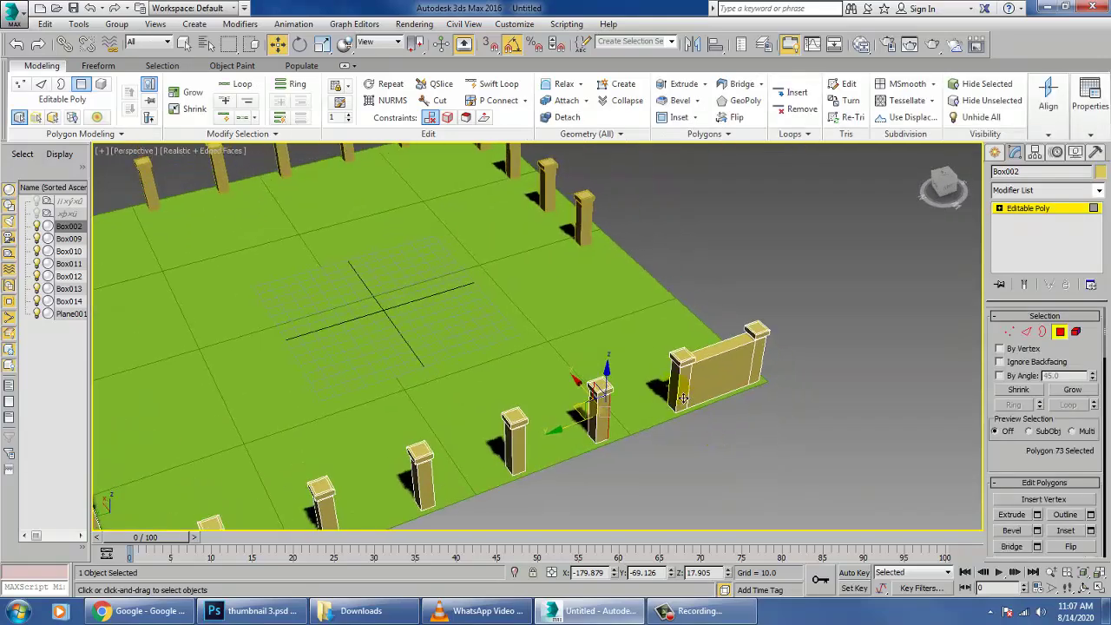
pyautogui.keyDown('ctrl'); pyautogui.click(673, 388); pyautogui.keyUp('ctrl')
pyautogui.click(1012, 546)
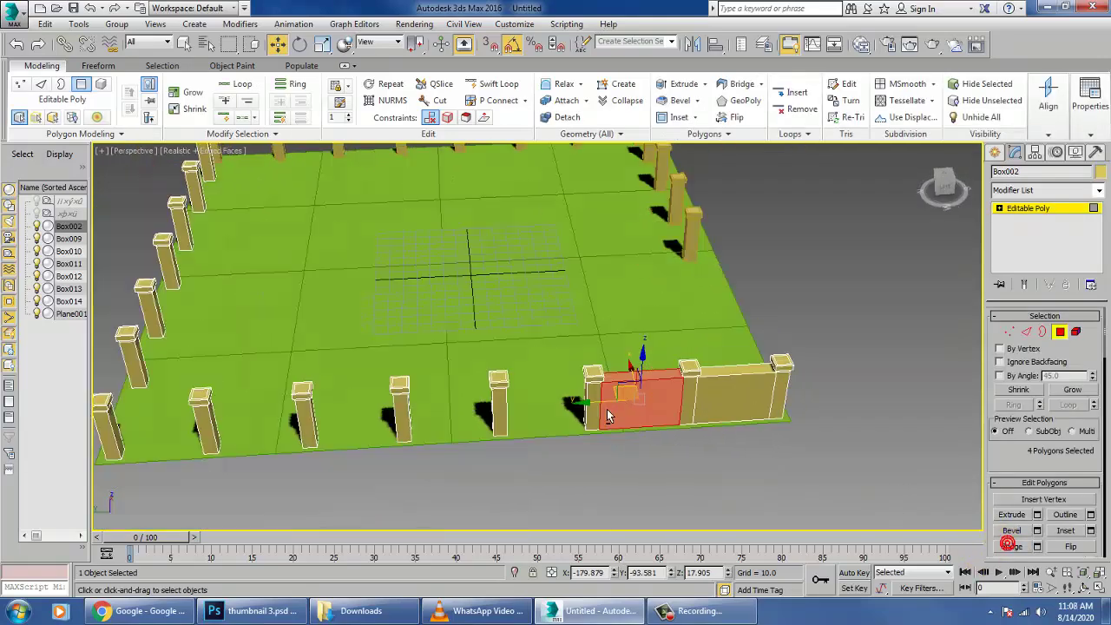
# - Bridge the facing post sides across the third gap of the near edge
pyautogui.keyDown('alt'); pyautogui.moveTo(606, 397); pyautogui.dragTo(768, 408, button='middle'); pyautogui.keyUp('alt')
pyautogui.click(769, 408)
pyautogui.keyDown('ctrl'); pyautogui.click(758, 406); pyautogui.keyUp('ctrl')
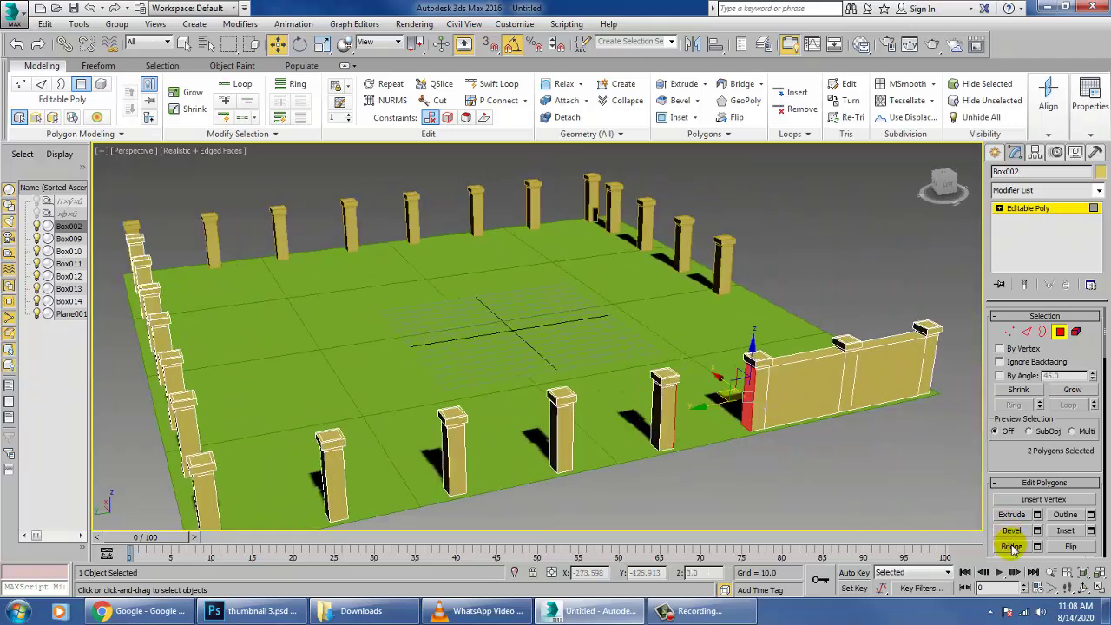
pyautogui.click(1013, 547)
# - Bridge the facing post sides across the fourth gap of the near edge
pyautogui.keyDown('alt'); pyautogui.moveTo(574, 417); pyautogui.dragTo(489, 409, button='middle'); pyautogui.keyUp('alt')
pyautogui.click(580, 390)
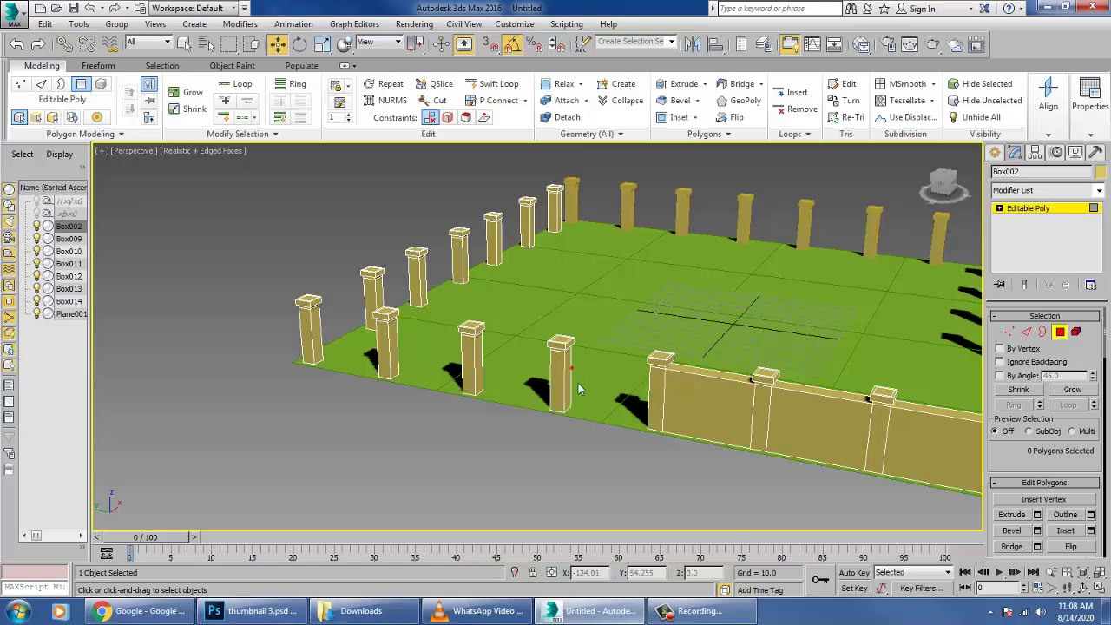
pyautogui.click(569, 390)
pyautogui.keyDown('alt'); pyautogui.moveTo(583, 396); pyautogui.dragTo(666, 404, button='middle'); pyautogui.keyUp('alt')
pyautogui.keyDown('ctrl'); pyautogui.click(646, 366); pyautogui.keyUp('ctrl')
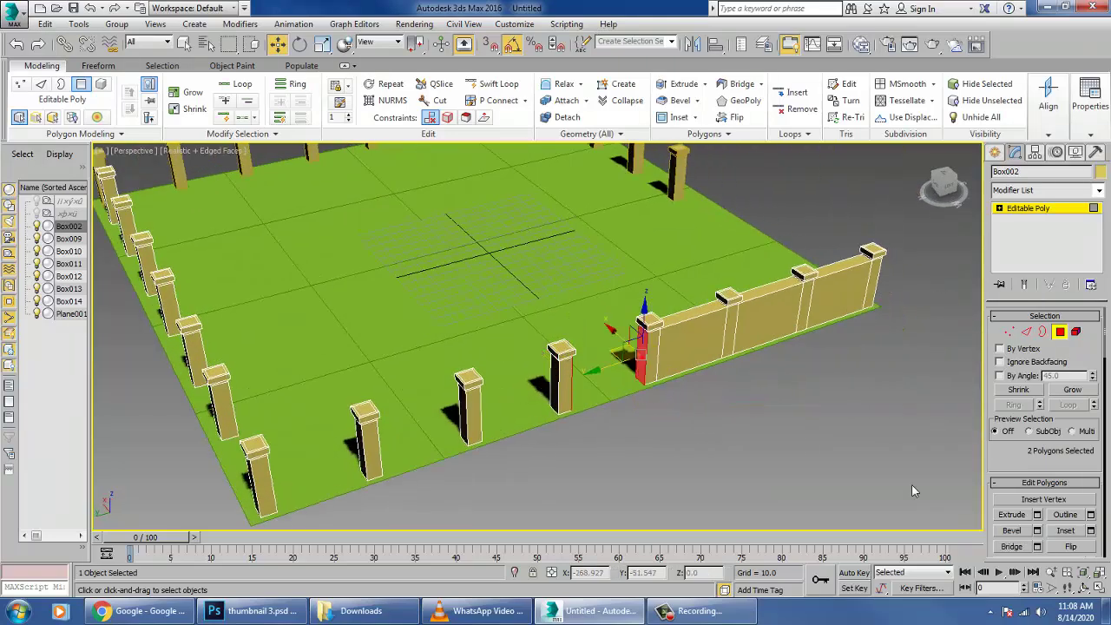
pyautogui.click(1012, 547)
# - Bridge the facing post sides across the fifth gap of the near edge
pyautogui.keyDown('alt'); pyautogui.moveTo(671, 442); pyautogui.dragTo(599, 340, button='middle'); pyautogui.keyUp('alt')
pyautogui.click(480, 336)
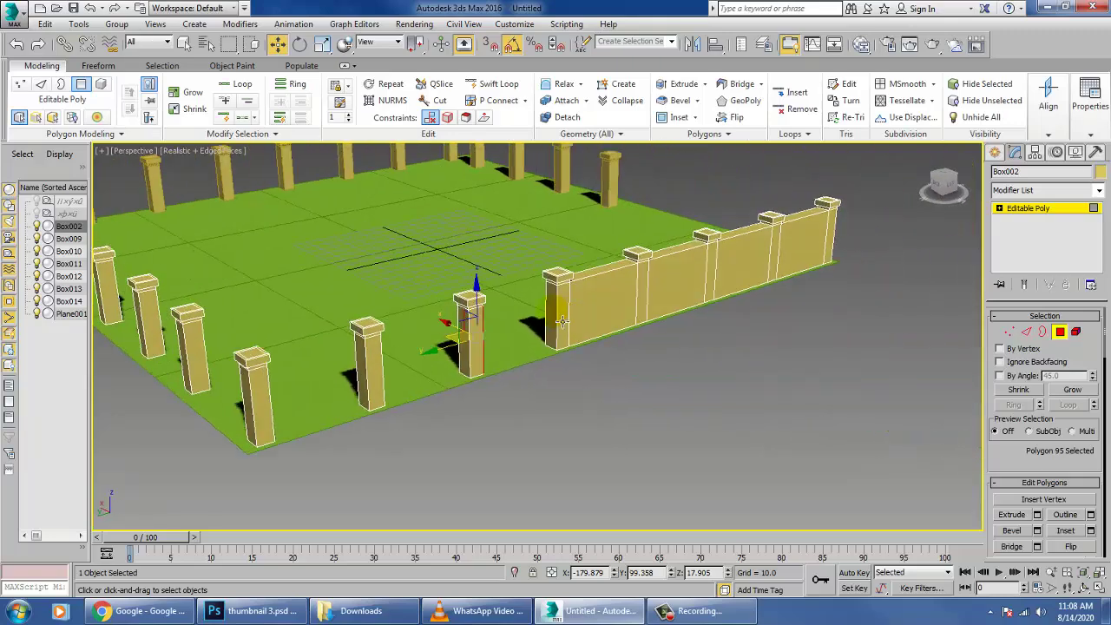
pyautogui.keyDown('ctrl'); pyautogui.click(555, 320); pyautogui.keyUp('ctrl')
pyautogui.click(1012, 547)
# - Bridge the facing post sides across the sixth gap of the near edge
pyautogui.keyDown('alt'); pyautogui.moveTo(591, 422); pyautogui.dragTo(565, 393, button='middle'); pyautogui.keyUp('alt')
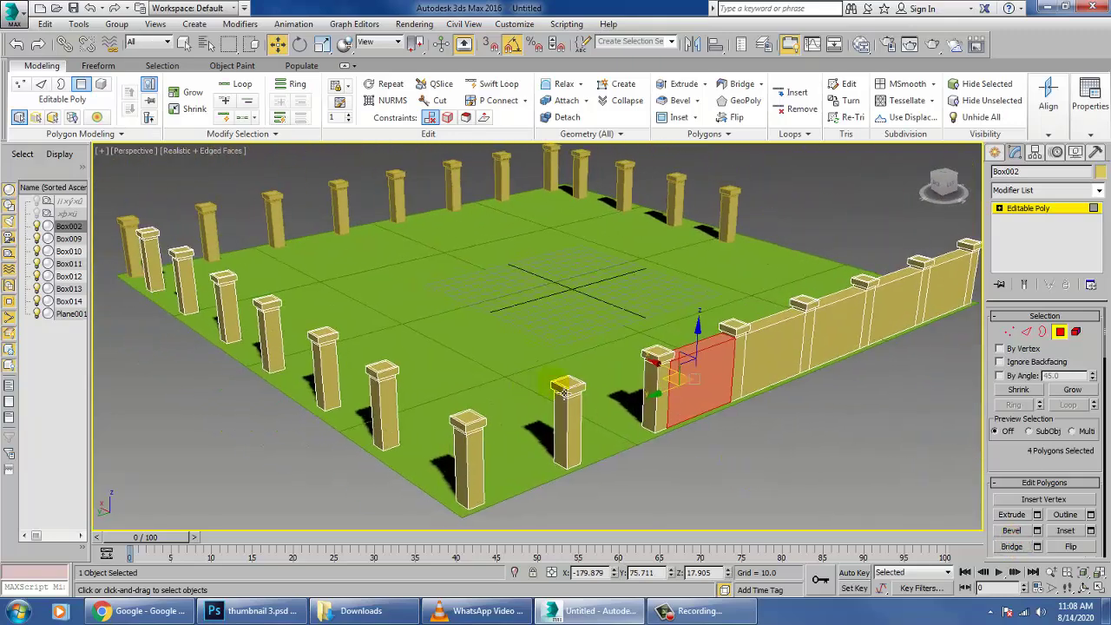
pyautogui.click(658, 396)
pyautogui.keyDown('alt'); pyautogui.moveTo(530, 402); pyautogui.dragTo(525, 402, button='middle'); pyautogui.keyUp('alt')
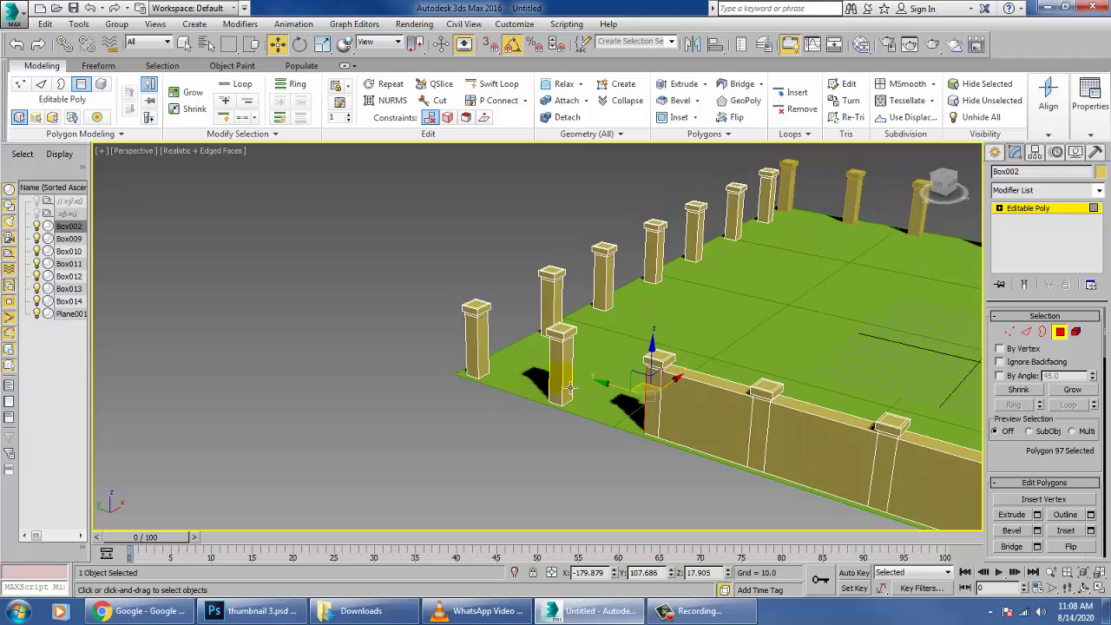
pyautogui.keyDown('ctrl'); pyautogui.click(569, 385); pyautogui.keyUp('ctrl')
pyautogui.click(1012, 547)
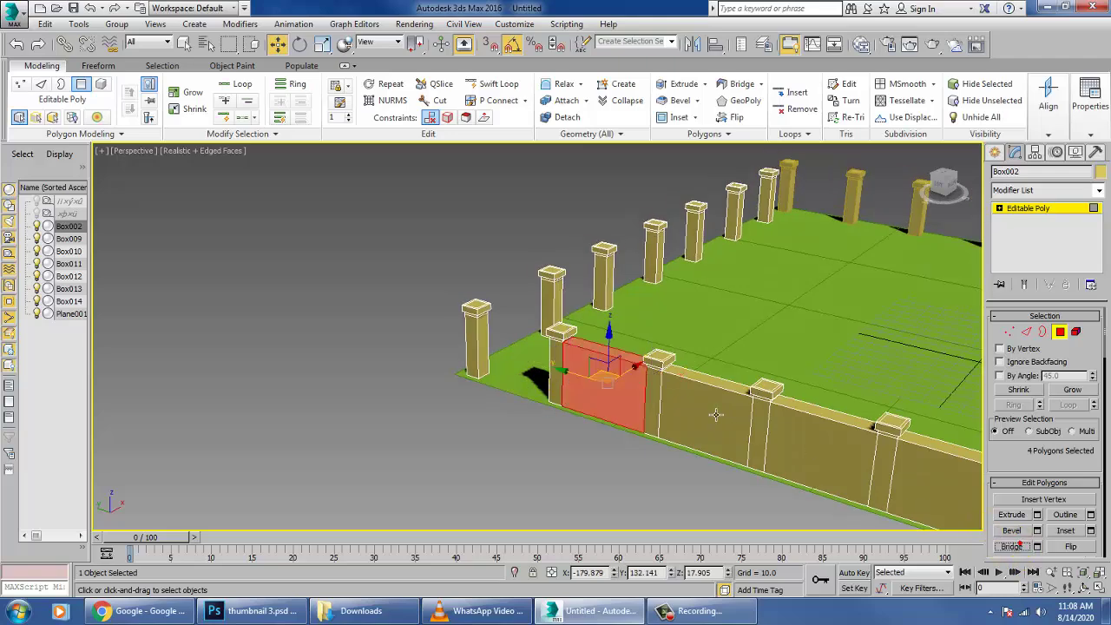
# - Bridge the corner post to its neighbour across the seventh, last gap of the near edge
pyautogui.click(483, 347)
pyautogui.keyDown('alt'); pyautogui.moveTo(462, 346); pyautogui.dragTo(780, 409, button='middle'); pyautogui.keyUp('alt')
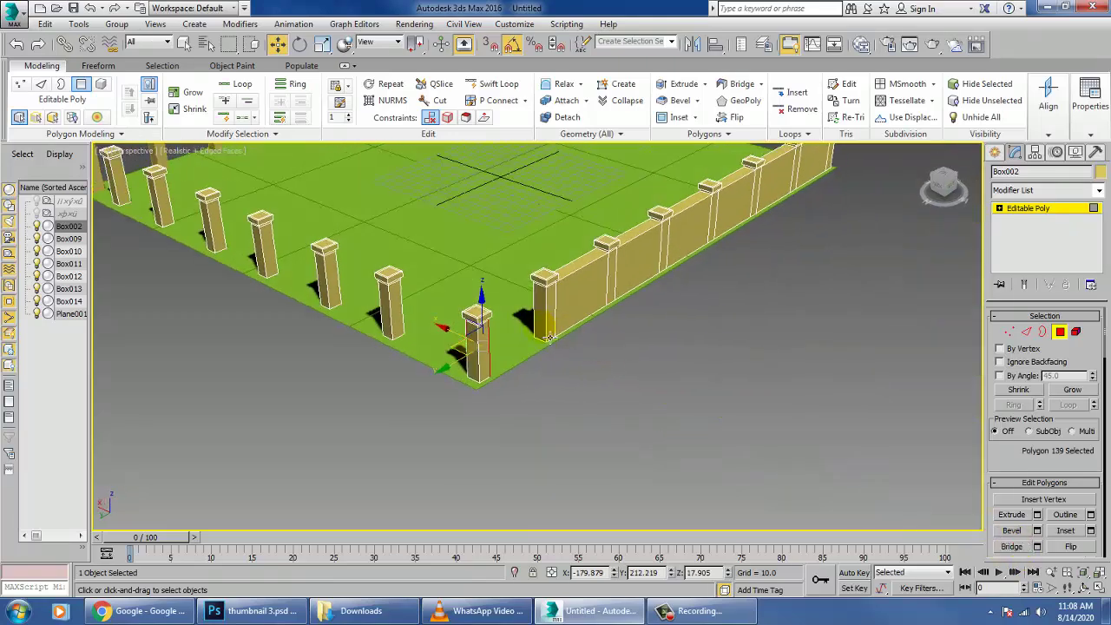
pyautogui.keyDown('ctrl'); pyautogui.click(539, 328); pyautogui.keyUp('ctrl')
pyautogui.click(1018, 547)
# - Bridge the facing post sides across the first gap of the second edge, beside the corner post
pyautogui.keyDown('alt'); pyautogui.moveTo(451, 378); pyautogui.dragTo(522, 366, button='middle'); pyautogui.keyUp('alt')
pyautogui.scroll(4, 558, 355)
pyautogui.click(418, 325)
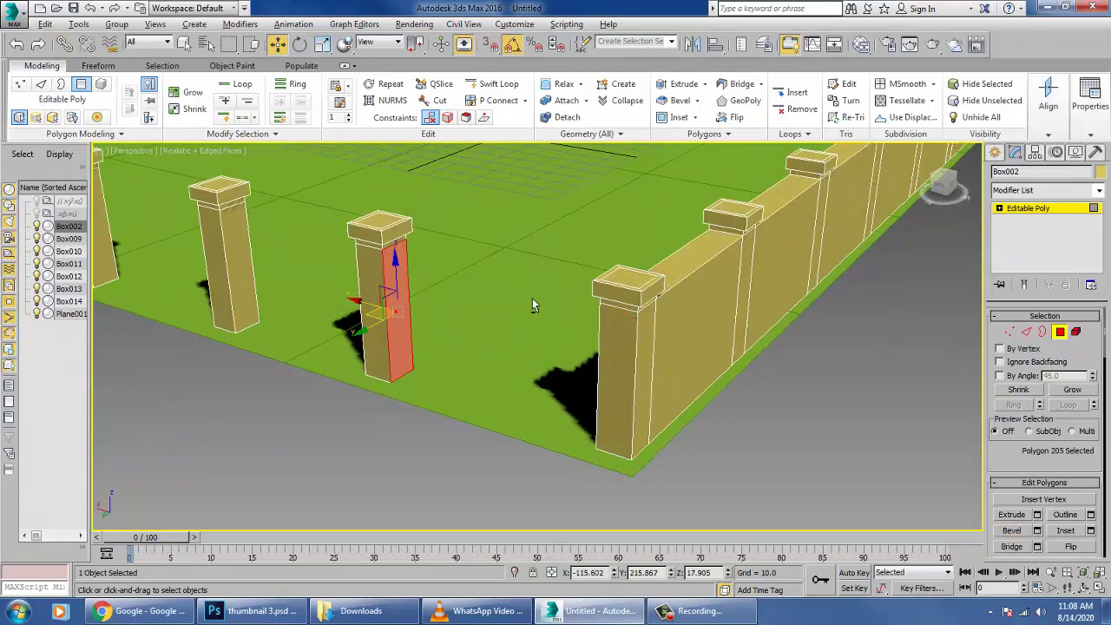
pyautogui.keyDown('alt'); pyautogui.moveTo(532, 298); pyautogui.dragTo(606, 318, button='middle'); pyautogui.keyUp('alt')
pyautogui.keyDown('ctrl'); pyautogui.click(636, 290); pyautogui.keyUp('ctrl')
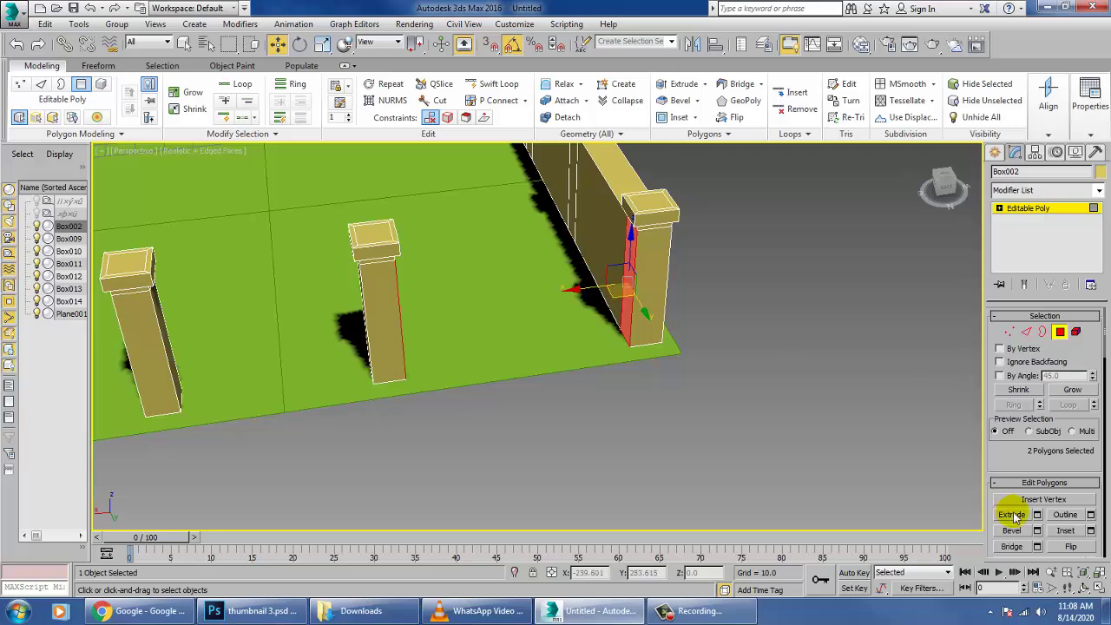
pyautogui.click(1012, 547)
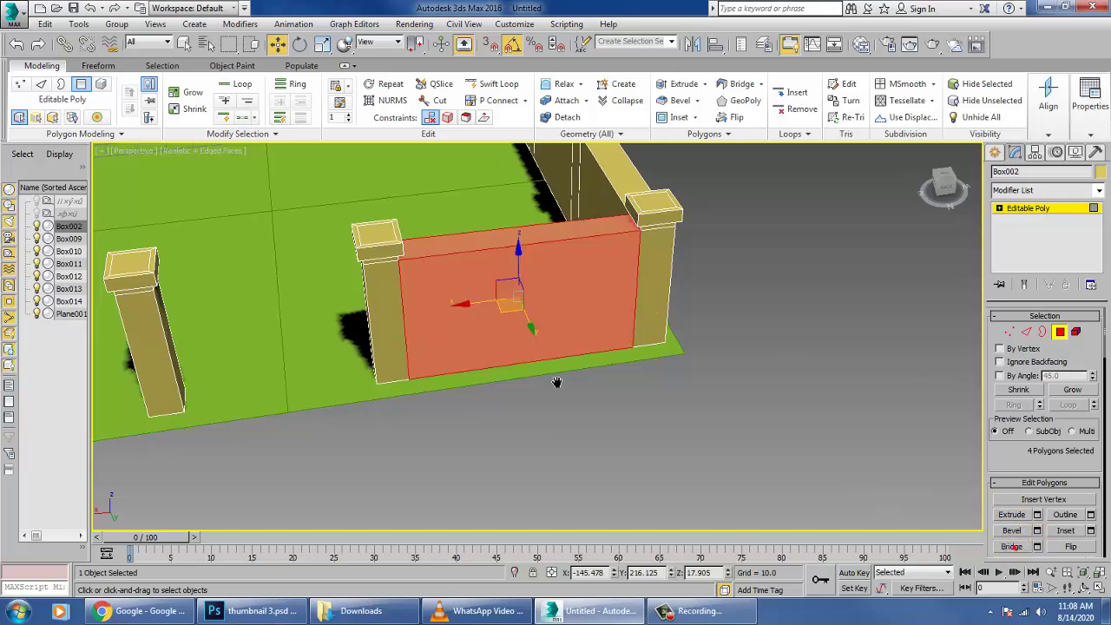
# - Bridge the facing post sides across the second gap of the second edge
pyautogui.keyDown('alt'); pyautogui.moveTo(558, 379); pyautogui.dragTo(826, 474, button='middle'); pyautogui.keyUp('alt')
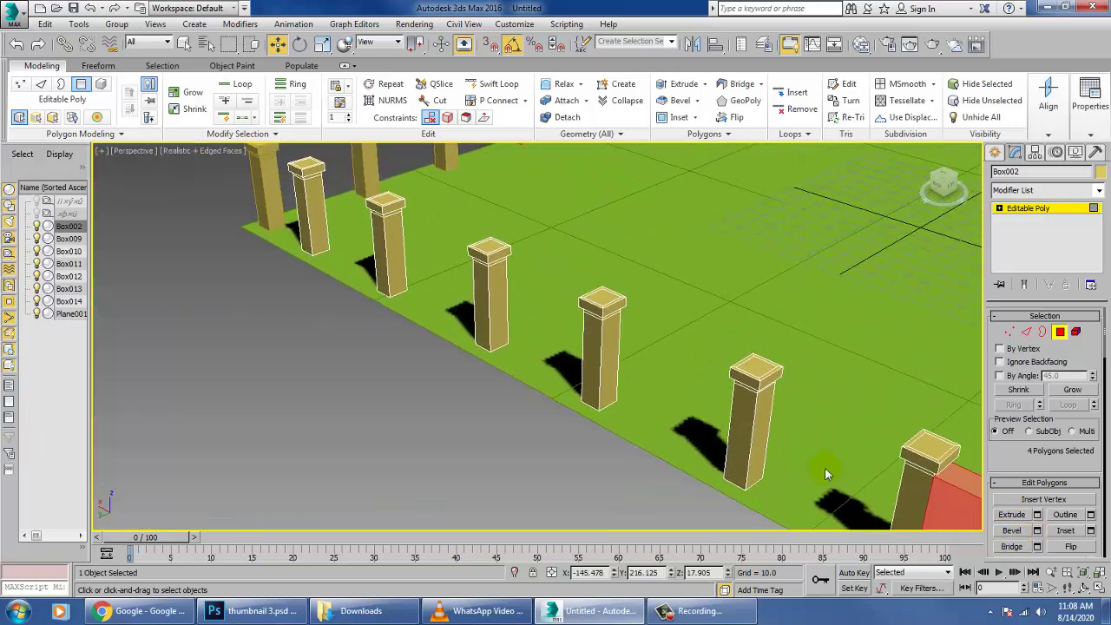
pyautogui.click(779, 437)
pyautogui.keyDown('alt'); pyautogui.moveTo(779, 437); pyautogui.dragTo(934, 423, button='middle'); pyautogui.keyUp('alt')
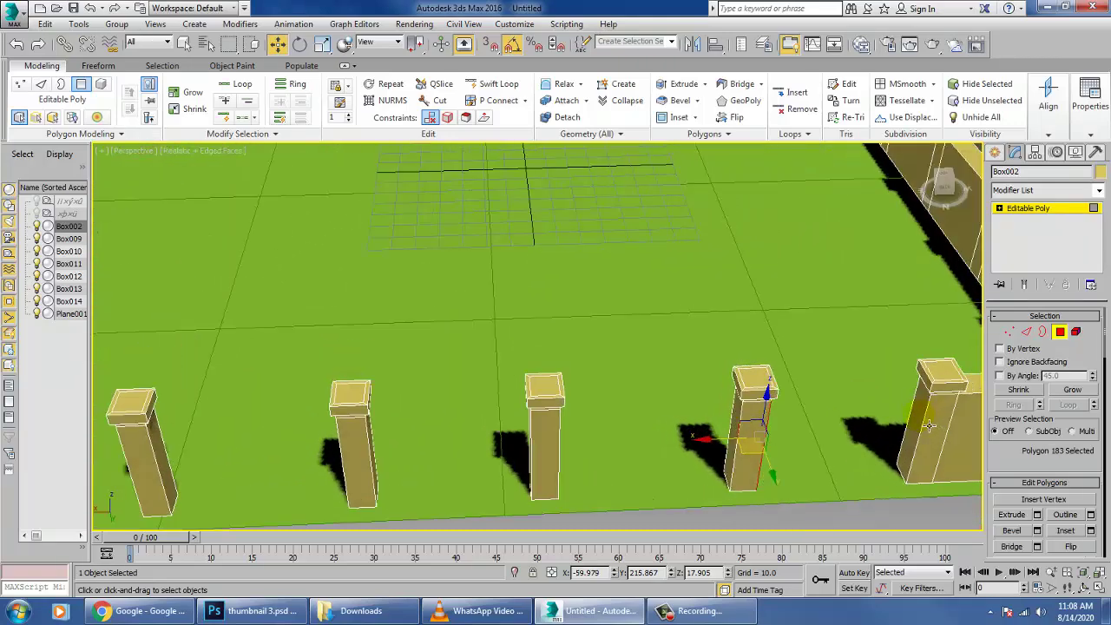
pyautogui.keyDown('ctrl'); pyautogui.click(919, 417); pyautogui.keyUp('ctrl')
pyautogui.click(1017, 553)
# - Bridge the facing post sides across the third gap of the second edge
pyautogui.keyDown('alt'); pyautogui.moveTo(651, 462); pyautogui.dragTo(583, 413, button='middle'); pyautogui.keyUp('alt')
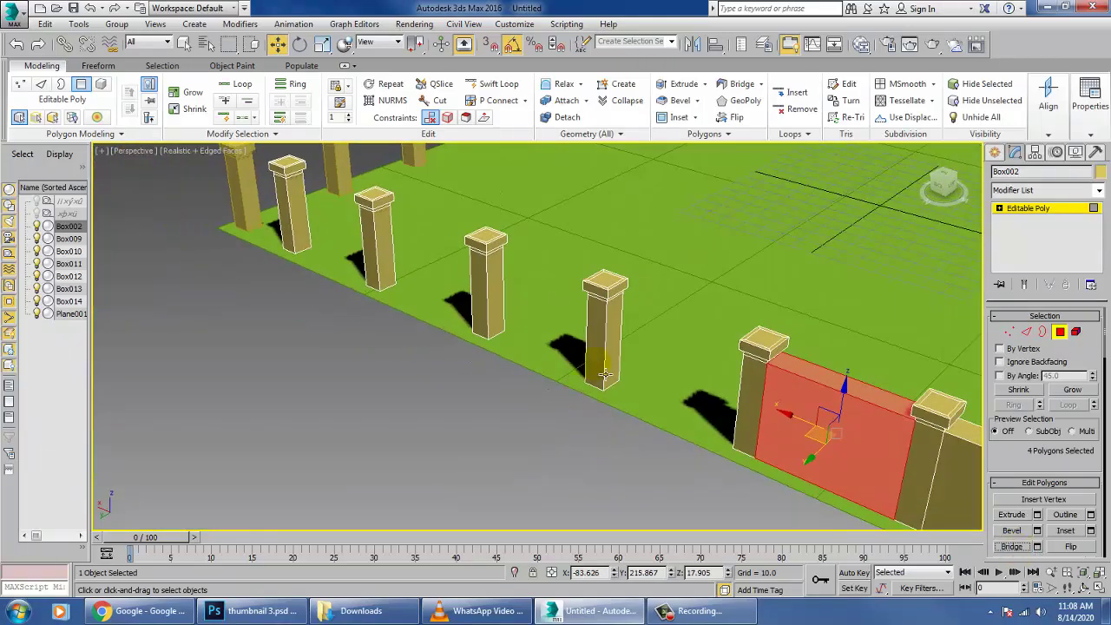
pyautogui.click(616, 341)
pyautogui.keyDown('alt'); pyautogui.moveTo(638, 349); pyautogui.dragTo(801, 334, button='middle'); pyautogui.keyUp('alt')
pyautogui.keyDown('ctrl'); pyautogui.click(740, 315); pyautogui.keyUp('ctrl')
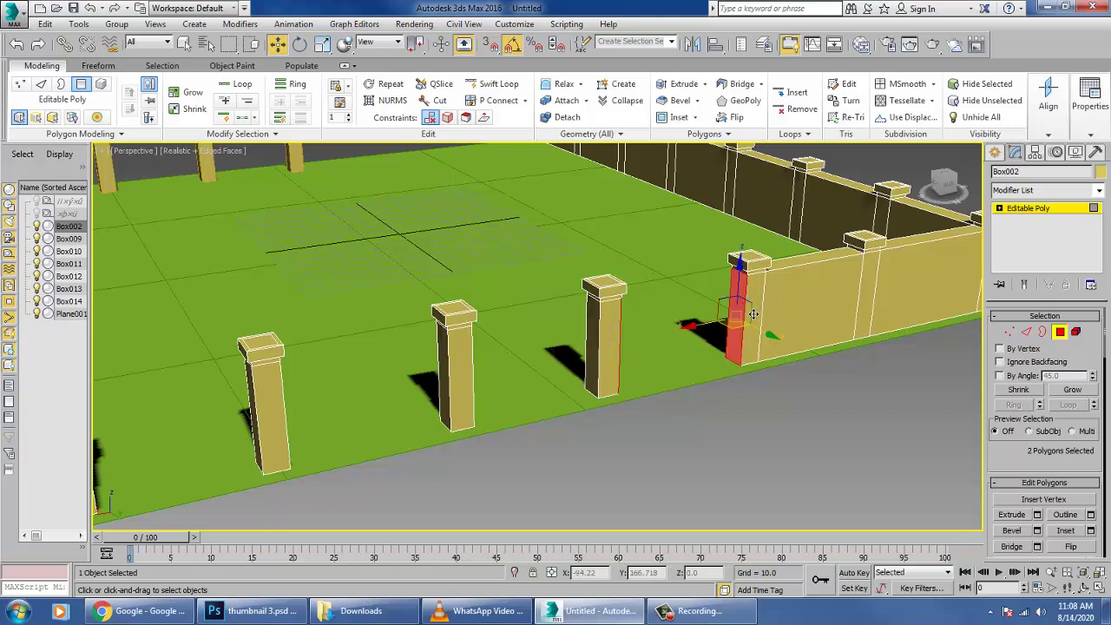
pyautogui.click(1009, 546)
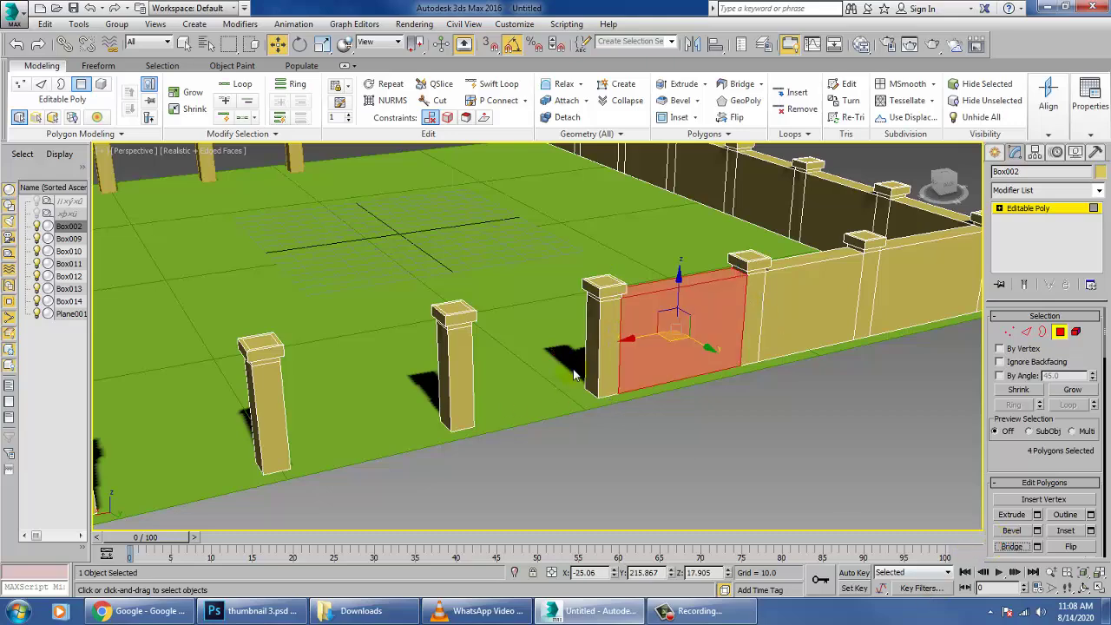
# - Bridge the facing post sides across the fourth gap of the second edge
pyautogui.click(596, 370)
pyautogui.keyDown('alt'); pyautogui.moveTo(596, 371); pyautogui.dragTo(466, 336, button='middle'); pyautogui.keyUp('alt')
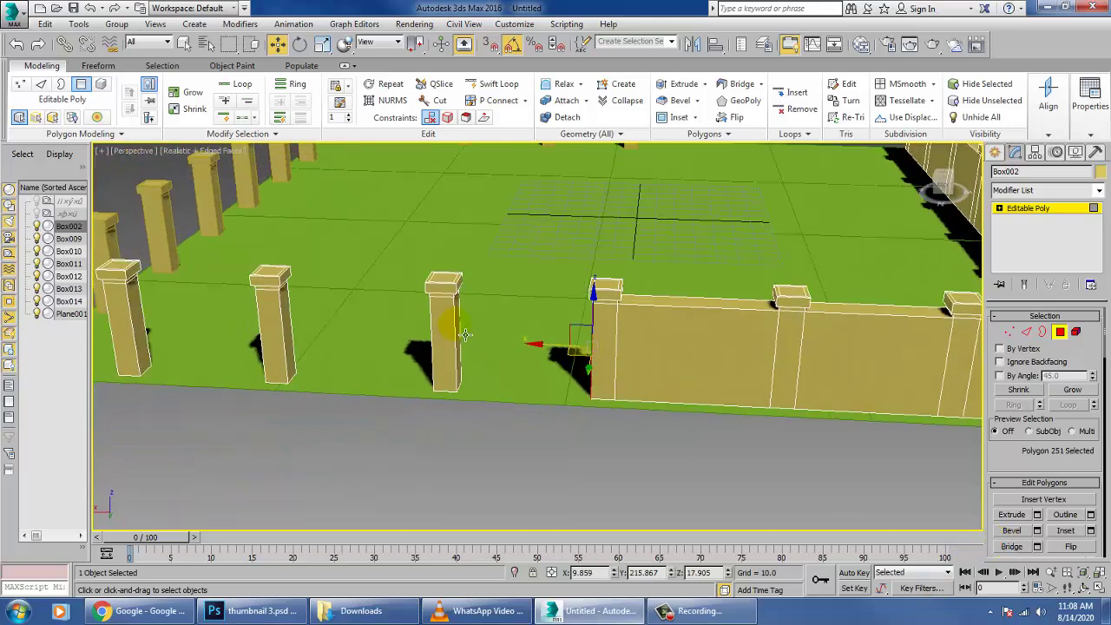
pyautogui.keyDown('ctrl'); pyautogui.click(460, 326); pyautogui.keyUp('ctrl')
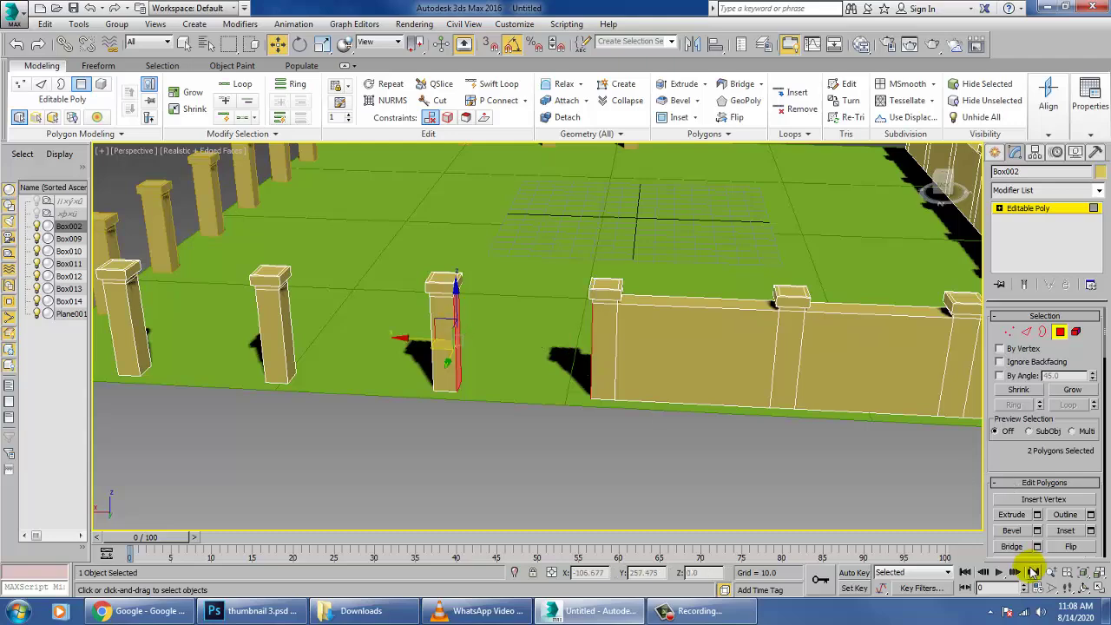
pyautogui.click(1011, 546)
# - Bridge the facing post sides across the fifth gap of the second edge
pyautogui.click(300, 333)
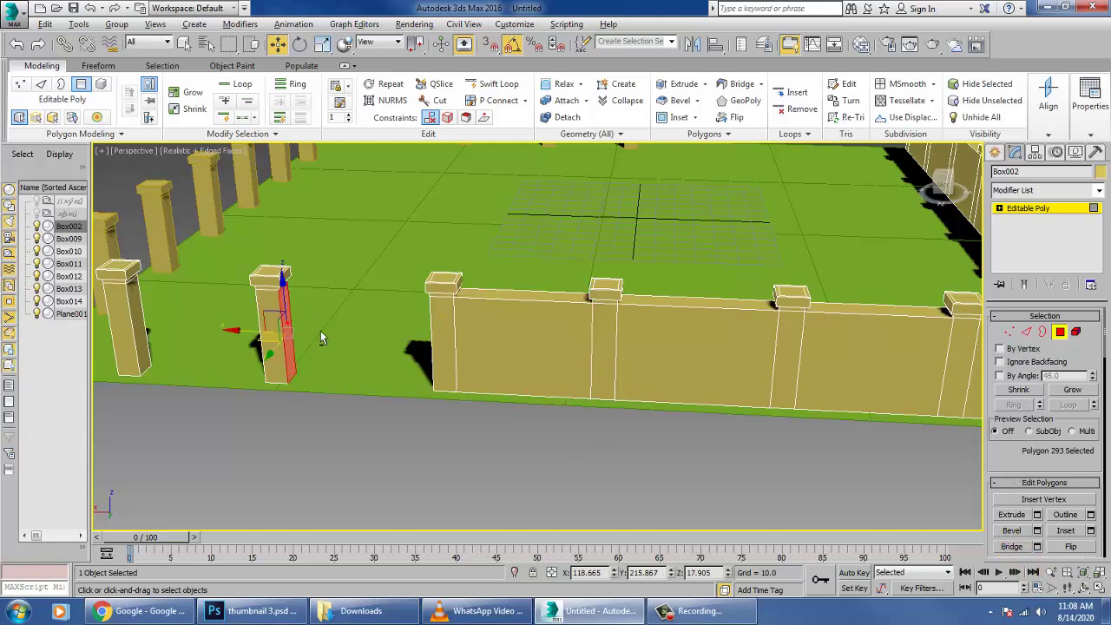
pyautogui.keyDown('alt'); pyautogui.moveTo(321, 334); pyautogui.dragTo(445, 352, button='middle'); pyautogui.keyUp('alt')
pyautogui.keyDown('ctrl'); pyautogui.click(438, 311); pyautogui.keyUp('ctrl')
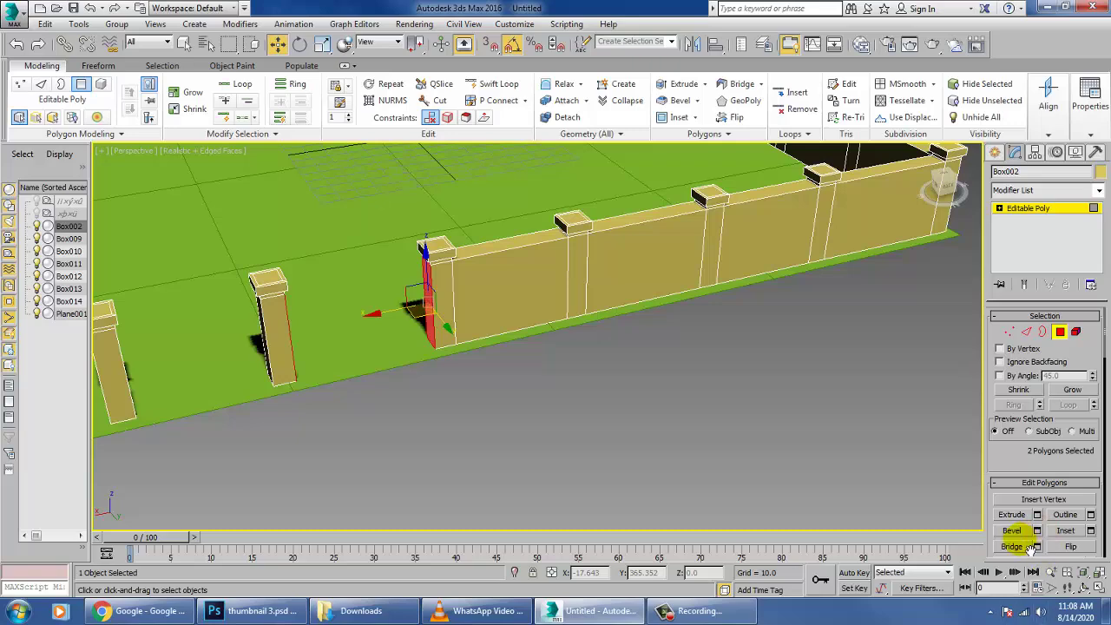
pyautogui.click(1012, 546)
# - Bridge the facing post sides across the sixth gap of the second edge
pyautogui.keyDown('alt'); pyautogui.moveTo(509, 436); pyautogui.dragTo(521, 299, button='middle'); pyautogui.keyUp('alt')
pyautogui.click(1000, 389)
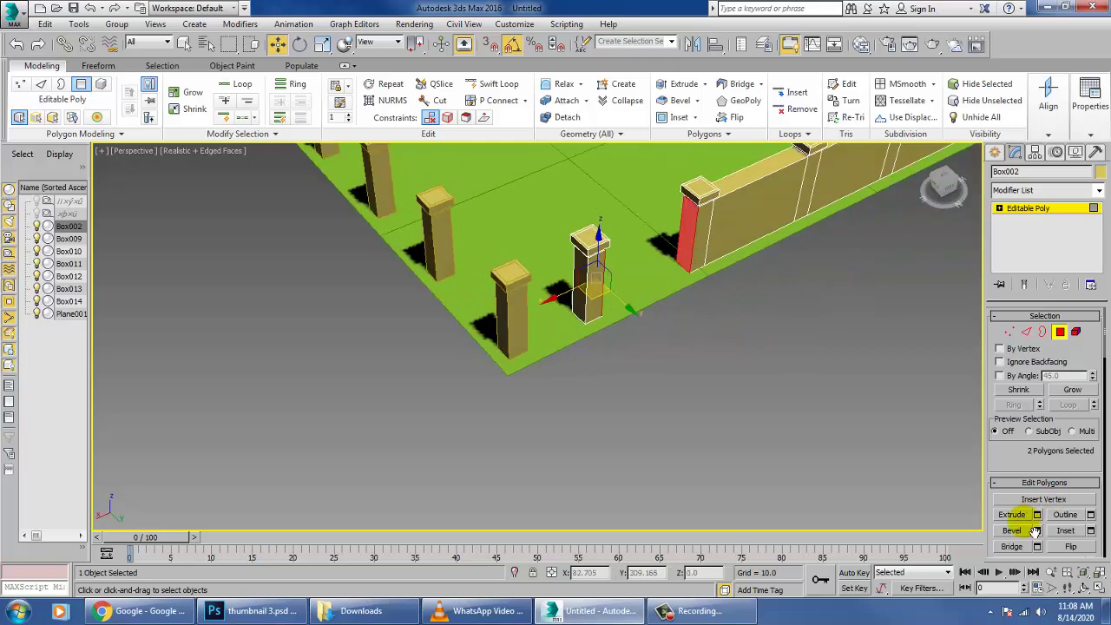
pyautogui.click(1012, 548)
# - Attach the corner post and the posts along the third edge, Box009 to Box012, to the wall object Box002
pyautogui.click(1032, 209)
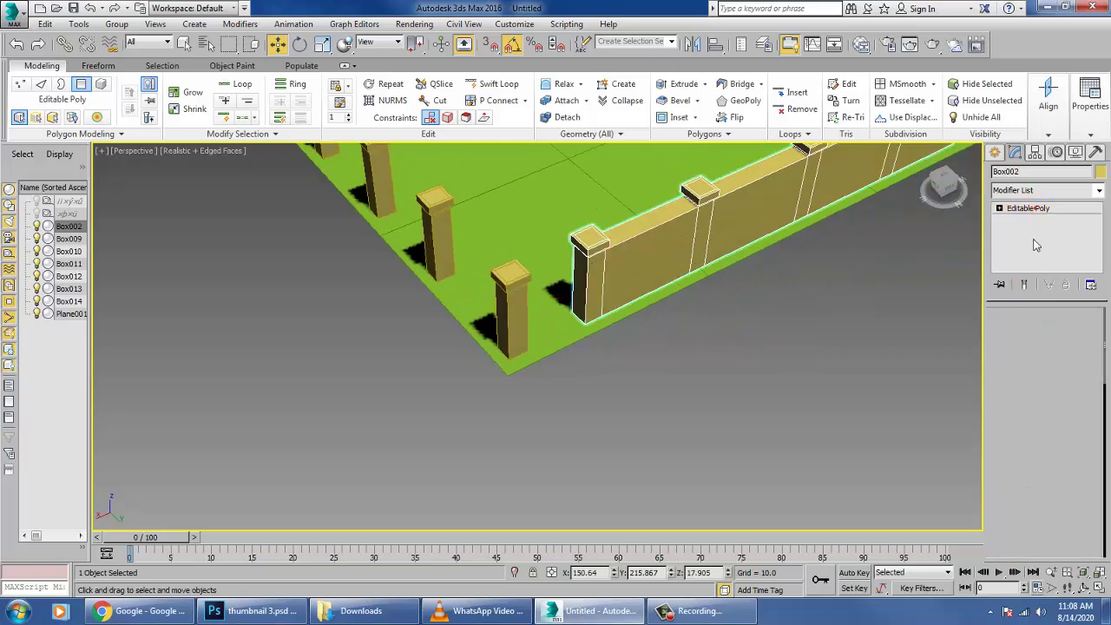
pyautogui.moveTo(1031, 464); pyautogui.dragTo(1020, 380)
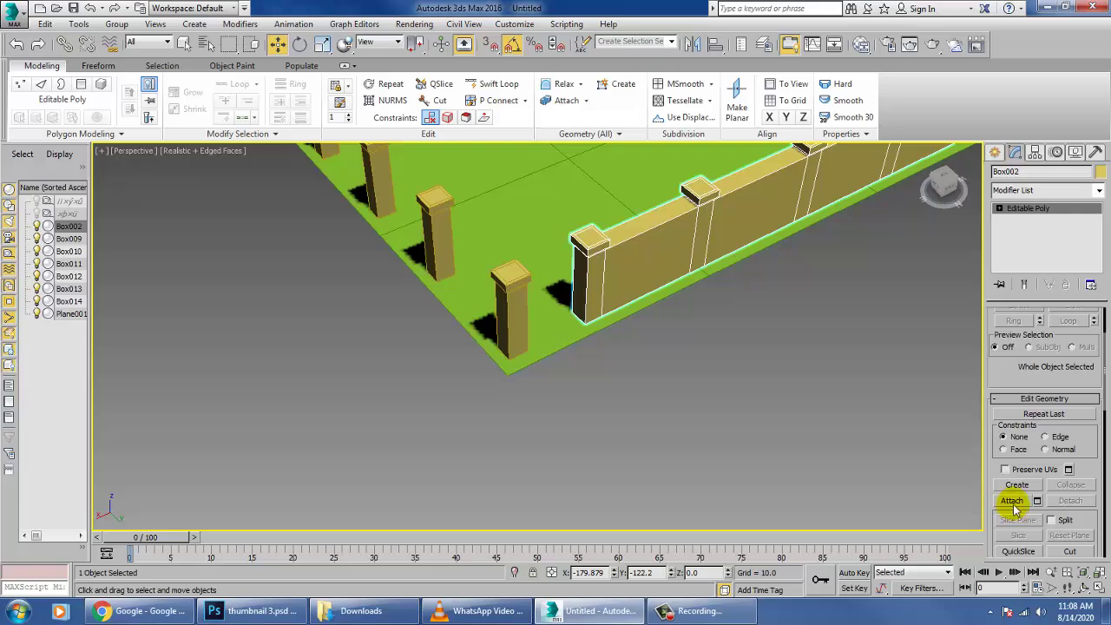
pyautogui.click(1012, 502)
pyautogui.click(522, 304)
pyautogui.moveTo(533, 282); pyautogui.dragTo(651, 386, button='middle')
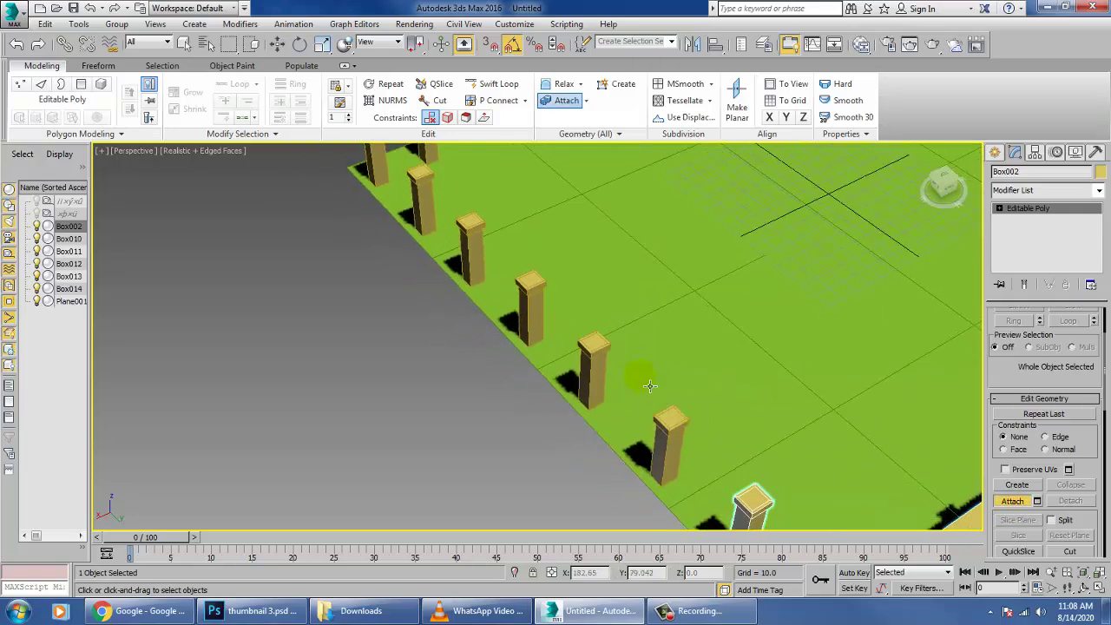
pyautogui.click(651, 421)
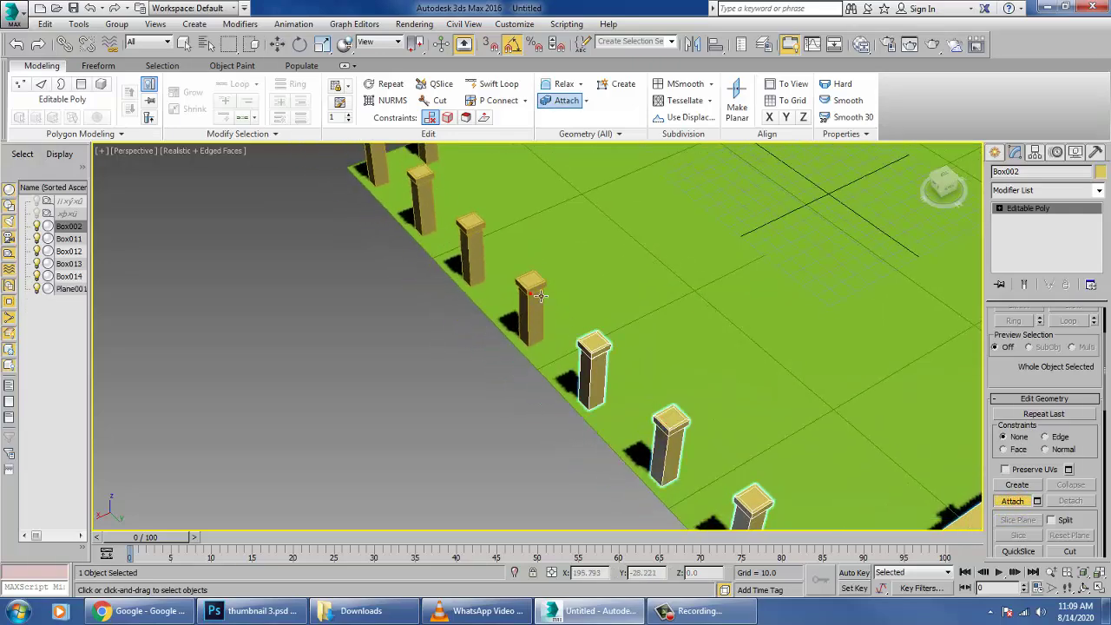
pyautogui.click(540, 296)
pyautogui.moveTo(531, 293); pyautogui.dragTo(566, 366, button='middle')
pyautogui.click(513, 330)
pyautogui.rightClick(713, 365)
# - Bridge the end of the second edge's wall to the attached corner post across the last gap
pyautogui.moveTo(713, 365); pyautogui.dragTo(585, 241, button='middle')
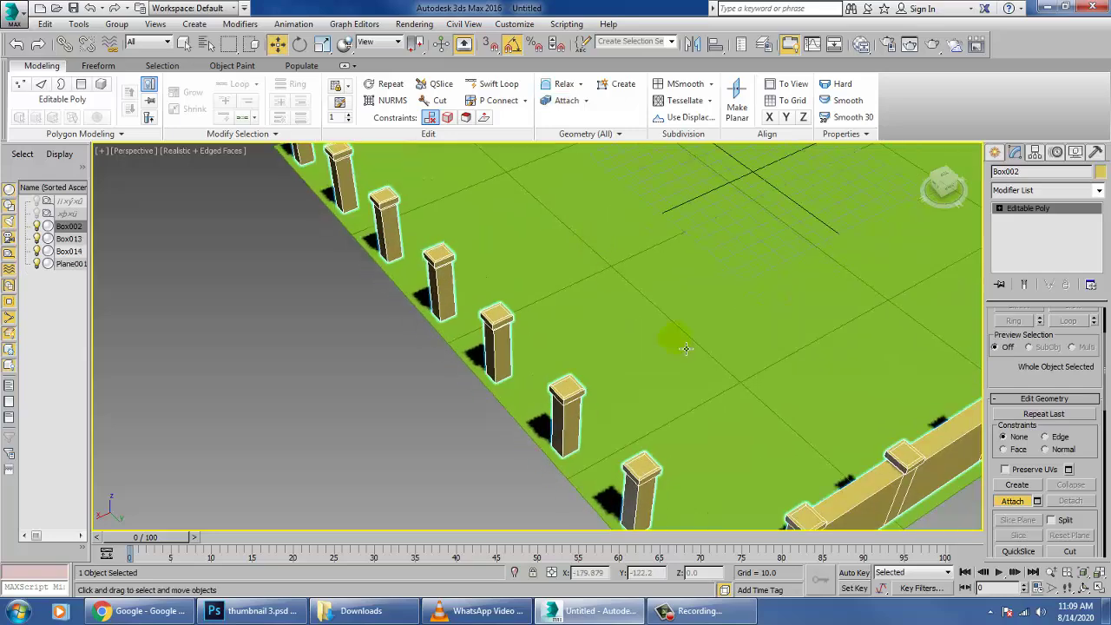
pyautogui.keyDown('alt'); pyautogui.moveTo(755, 426); pyautogui.dragTo(702, 397, button='middle'); pyautogui.keyUp('alt')
pyautogui.moveTo(563, 355); pyautogui.dragTo(769, 428, button='middle')
pyautogui.press('4')
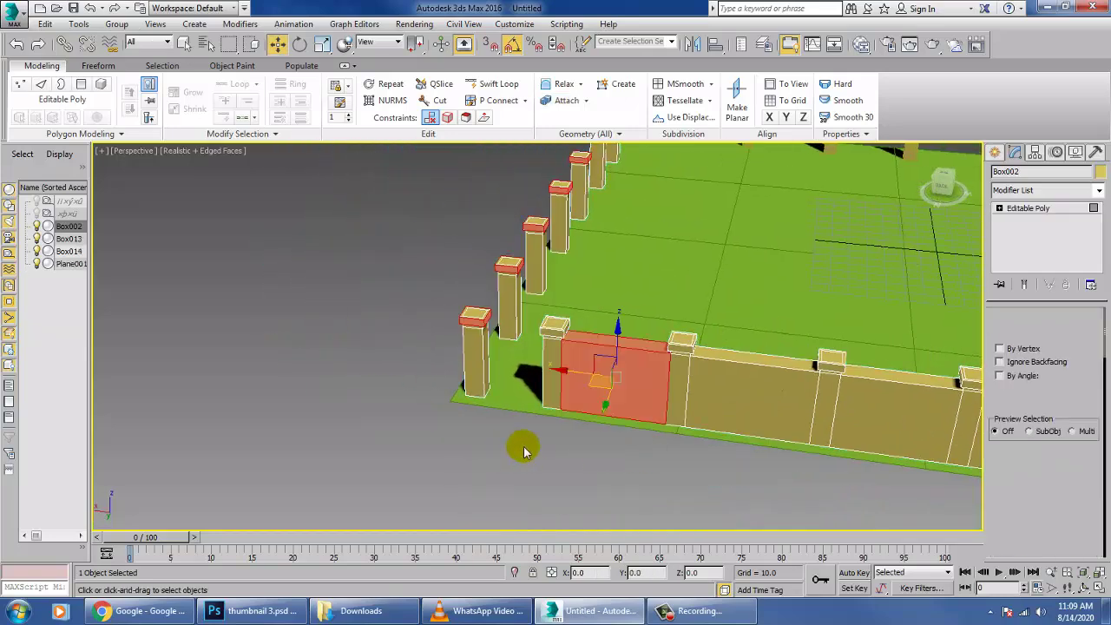
pyautogui.click(487, 366)
pyautogui.keyDown('alt'); pyautogui.moveTo(487, 366); pyautogui.dragTo(560, 340, button='middle'); pyautogui.keyUp('alt')
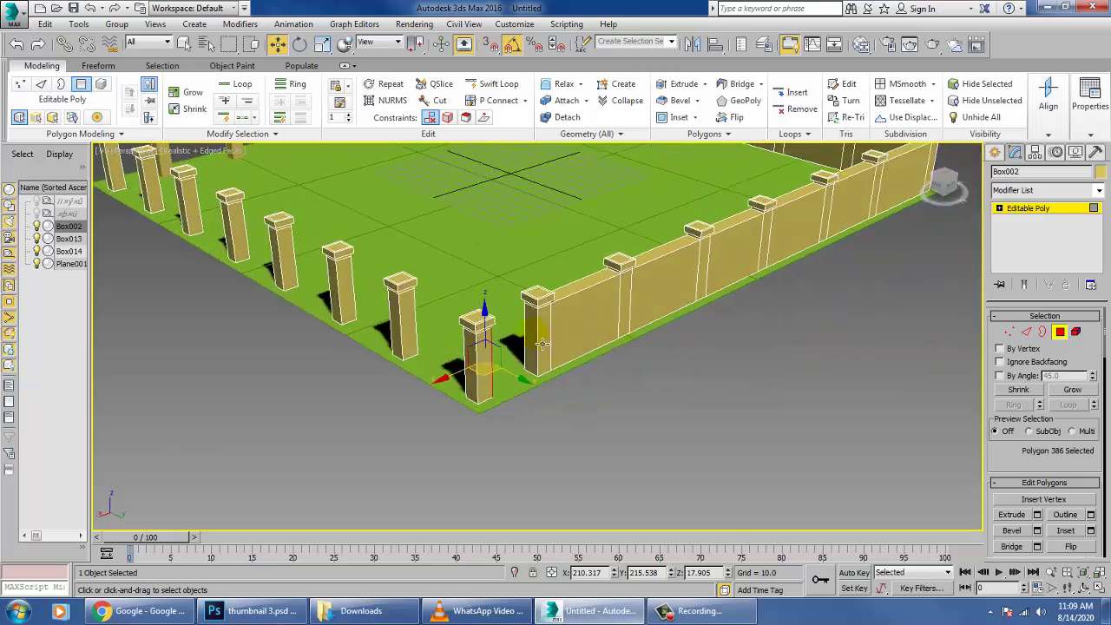
pyautogui.keyDown('ctrl'); pyautogui.click(535, 341); pyautogui.keyUp('ctrl')
pyautogui.click(1011, 546)
# - Bridge the corner post to its neighbour across the first gap of the third edge
pyautogui.keyDown('alt'); pyautogui.moveTo(625, 286); pyautogui.dragTo(820, 383, button='middle'); pyautogui.keyUp('alt')
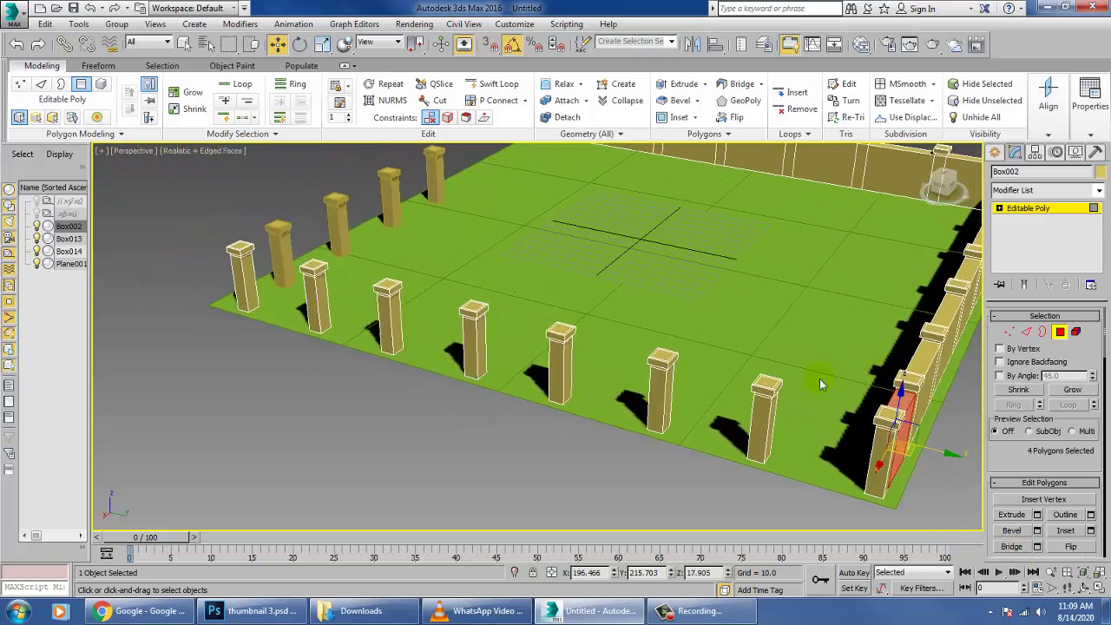
pyautogui.click(779, 437)
pyautogui.keyDown('alt'); pyautogui.moveTo(778, 437); pyautogui.dragTo(864, 420, button='middle'); pyautogui.keyUp('alt')
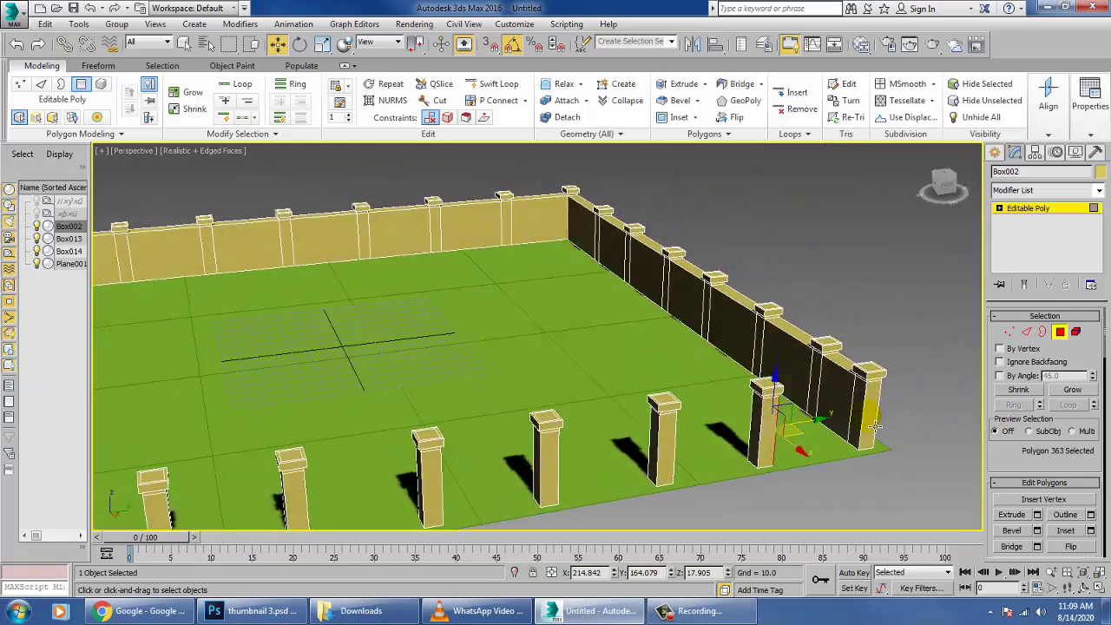
pyautogui.keyDown('ctrl'); pyautogui.click(874, 424); pyautogui.keyUp('ctrl')
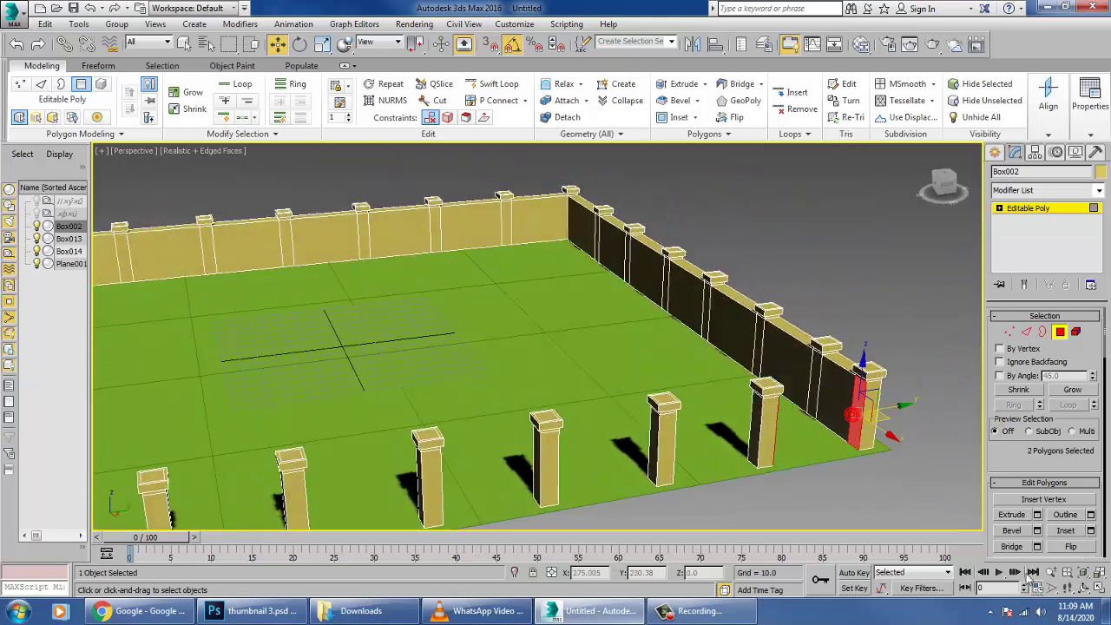
pyautogui.click(1012, 546)
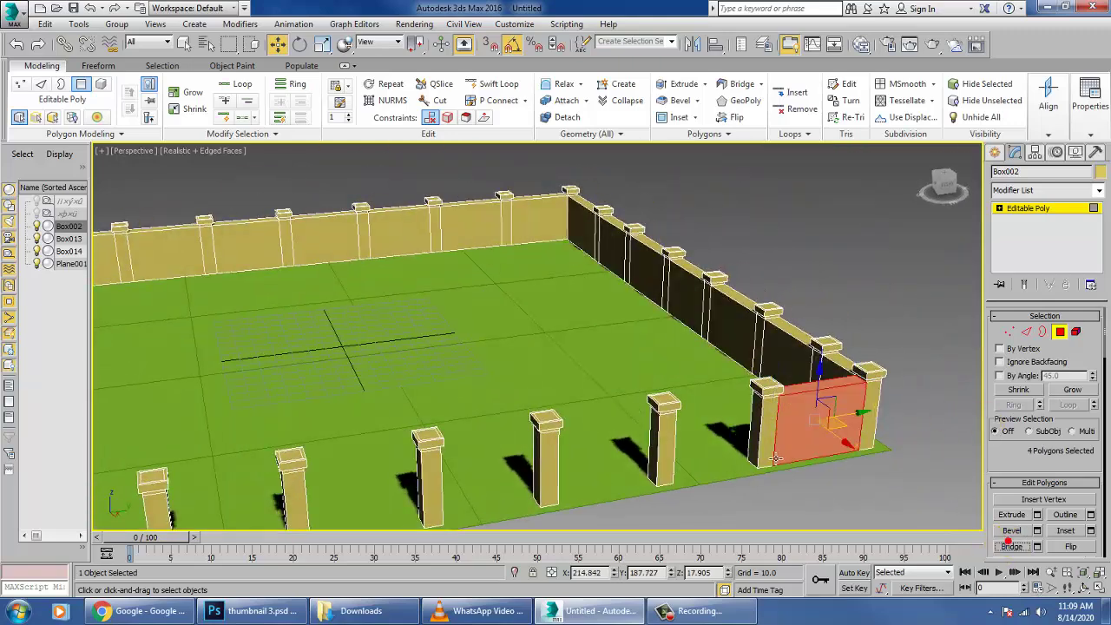
# - Select all objects in the scene and create an Architectural material based on the Paint Flat template
pyautogui.click(1045, 209)
pyautogui.hotkey('ctrl', 'a')
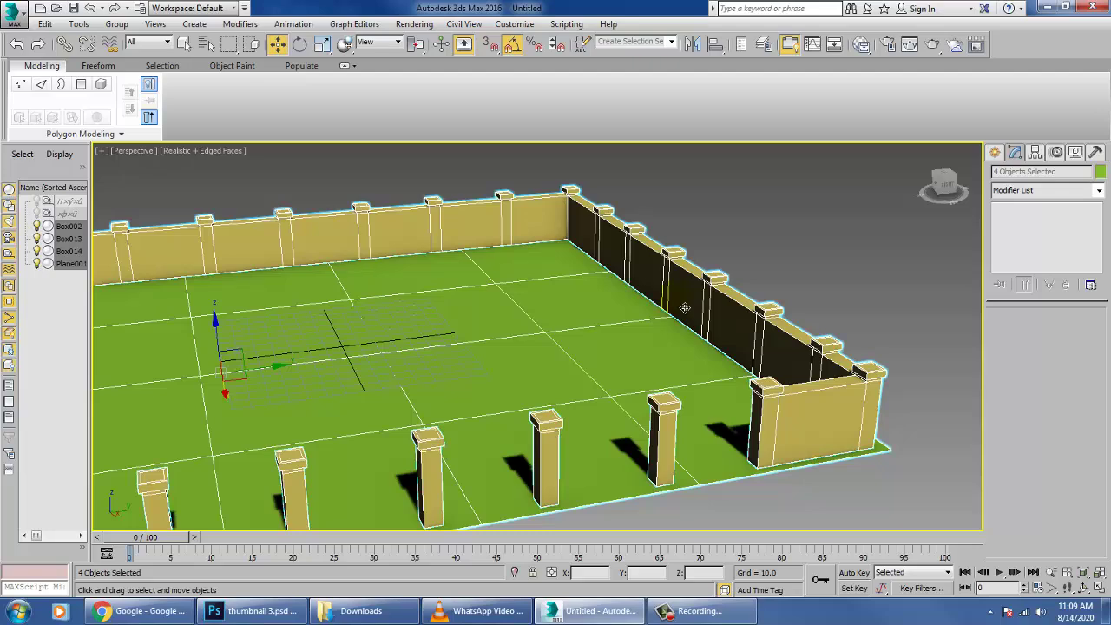
pyautogui.keyDown('alt'); pyautogui.moveTo(400, 253); pyautogui.dragTo(608, 271, button='middle'); pyautogui.keyUp('alt')
pyautogui.press('m')
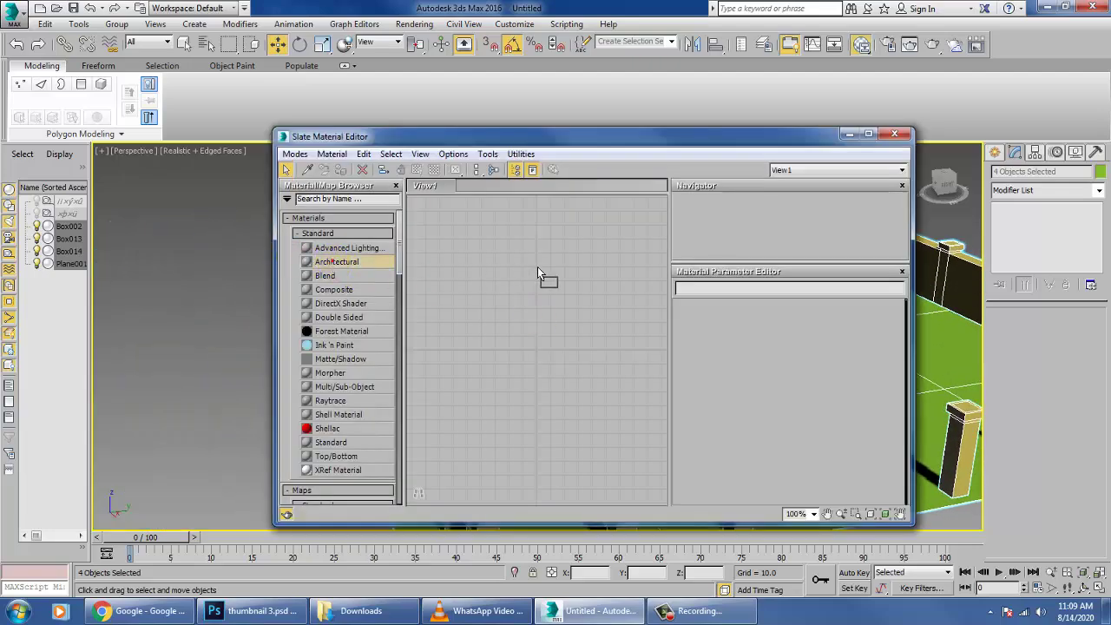
pyautogui.moveTo(539, 273); pyautogui.dragTo(535, 271)
pyautogui.click(858, 324)
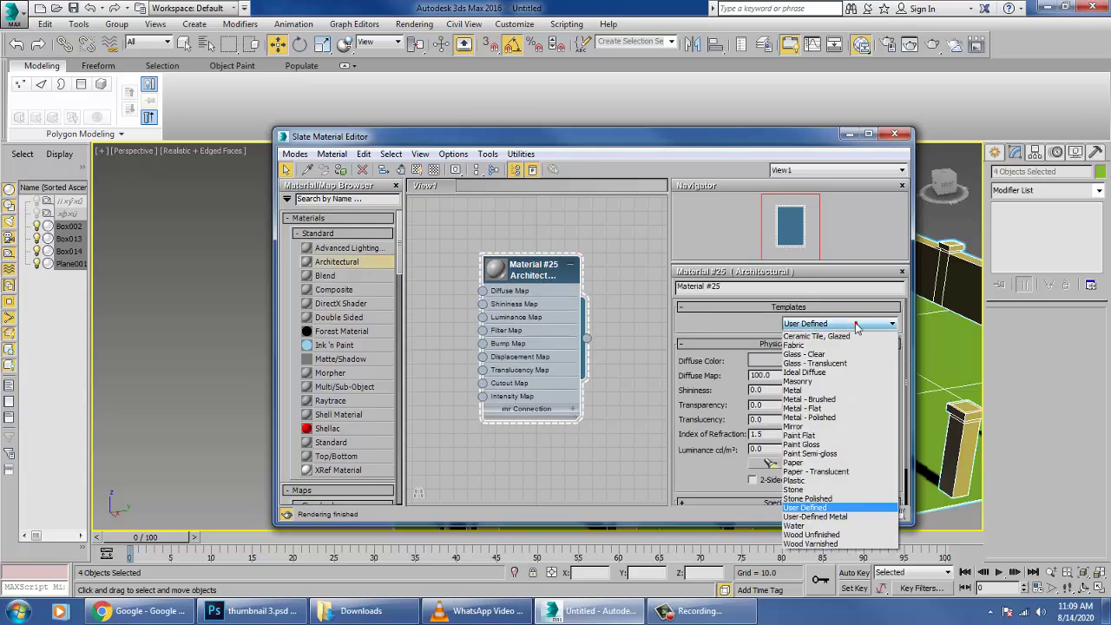
pyautogui.click(842, 435)
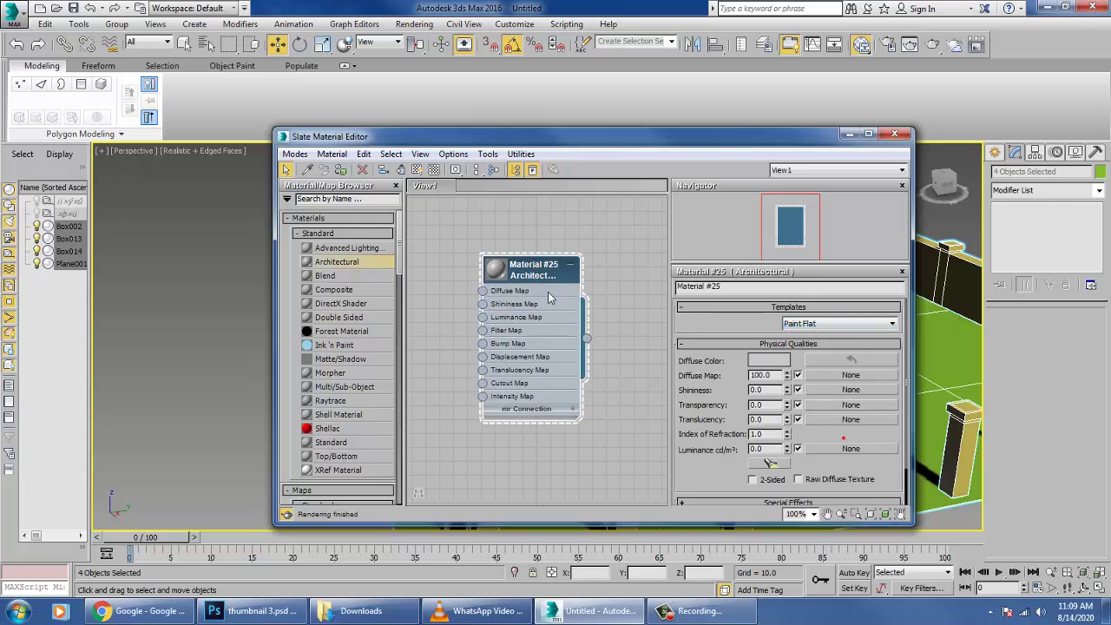
# - Set the material's diffuse color to white (255, 255, 255) and assign it to all selected objects
pyautogui.click(757, 366)
pyautogui.click(511, 205)
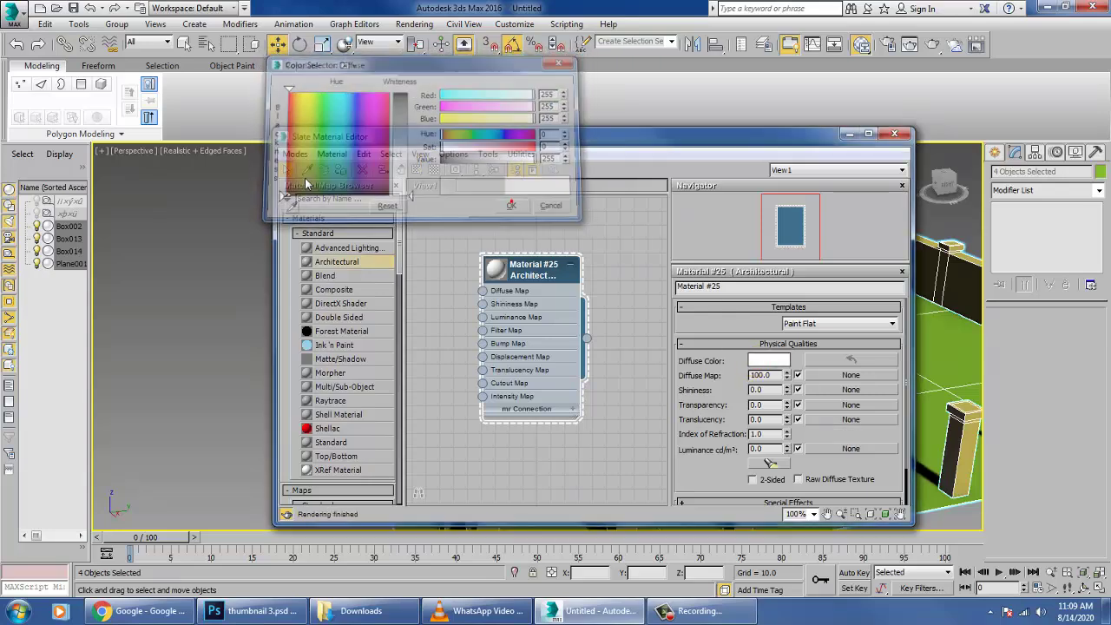
pyautogui.click(894, 133)
pyautogui.click(841, 184)
# - Select the attached post-and-wall object and bridge the facing post polygons across the second gap of the third edge
pyautogui.keyDown('alt'); pyautogui.moveTo(772, 387); pyautogui.dragTo(946, 444, button='middle'); pyautogui.keyUp('alt')
pyautogui.click(947, 444)
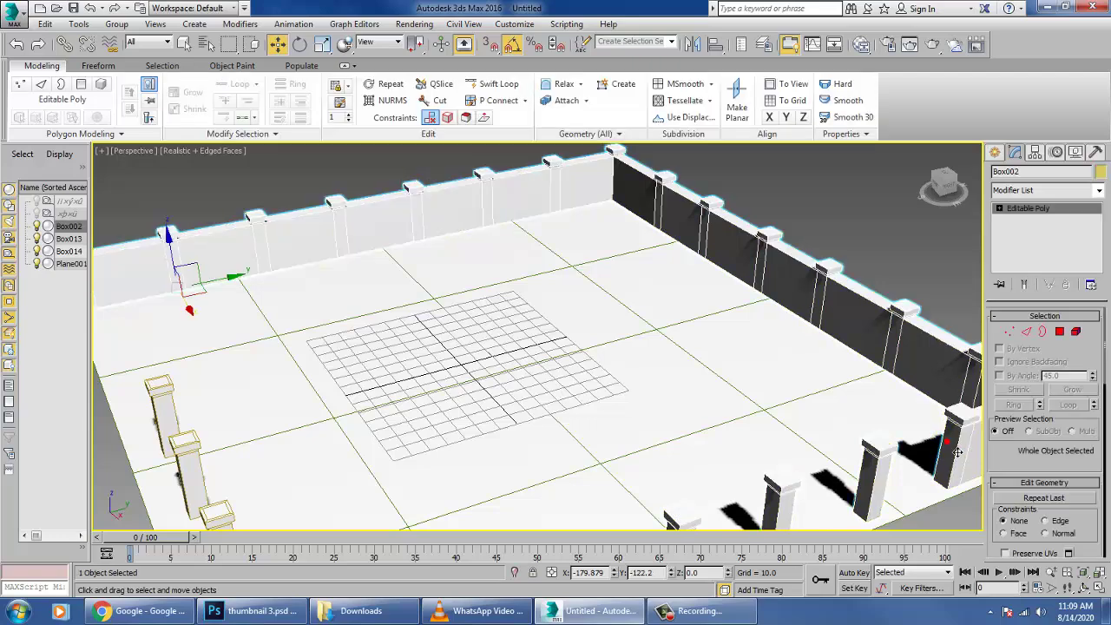
pyautogui.press('4')
pyautogui.keyDown('alt'); pyautogui.moveTo(959, 466); pyautogui.dragTo(878, 454, button='middle'); pyautogui.keyUp('alt')
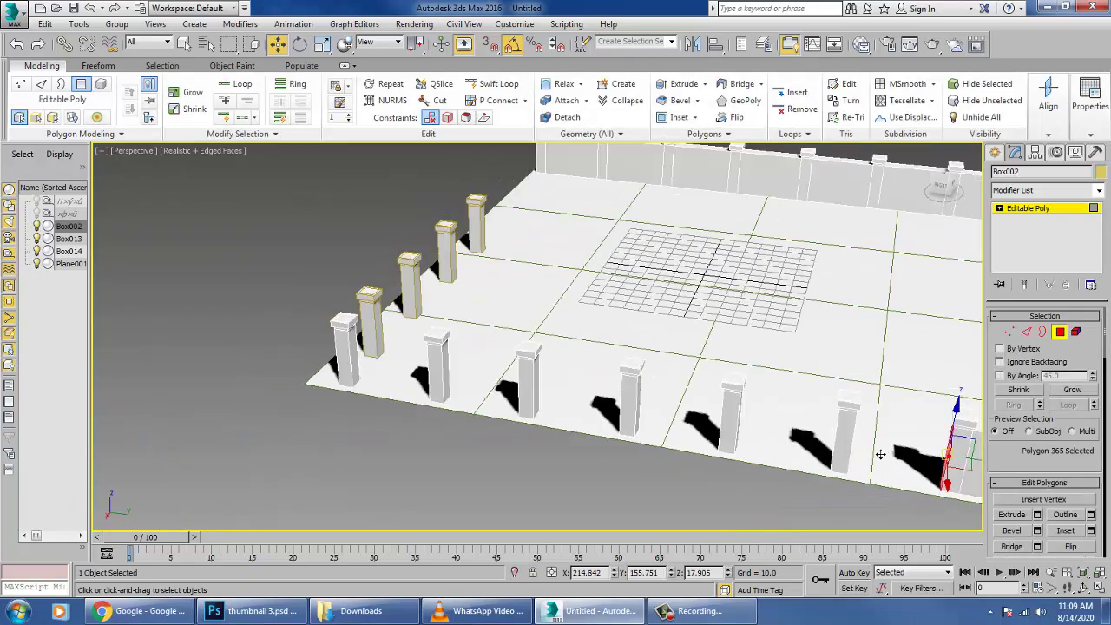
pyautogui.click(877, 442)
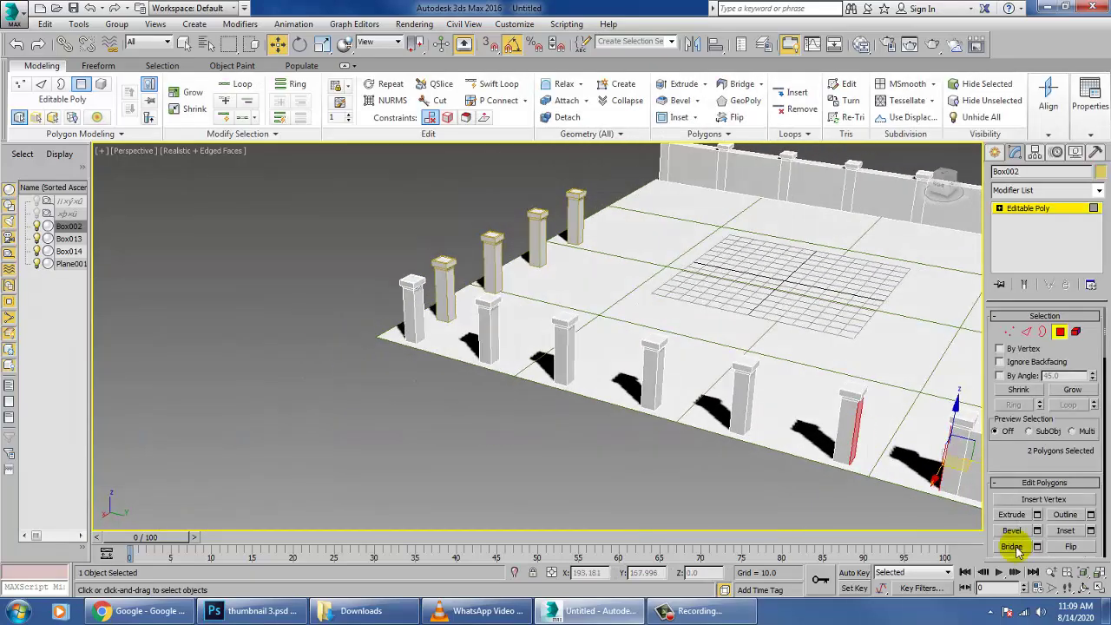
pyautogui.click(1014, 547)
# - Bridge the facing post polygons across the third and fourth gaps of the third edge
pyautogui.click(761, 411)
pyautogui.keyDown('alt'); pyautogui.moveTo(761, 411); pyautogui.dragTo(798, 380, button='middle'); pyautogui.keyUp('alt')
pyautogui.keyDown('ctrl'); pyautogui.click(821, 391); pyautogui.keyUp('ctrl')
pyautogui.click(1007, 552)
pyautogui.click(658, 359)
pyautogui.keyDown('ctrl'); pyautogui.click(721, 350); pyautogui.keyUp('ctrl')
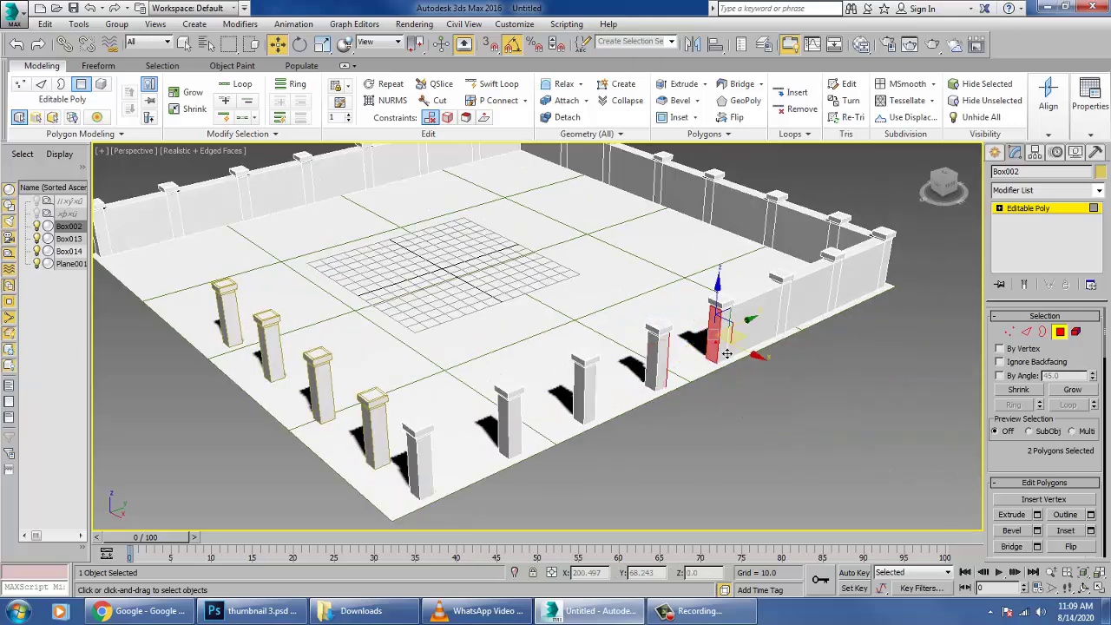
pyautogui.click(1008, 550)
# - Extend the third edge's wall by bridging its end post to the next post across the fifth gap
pyautogui.keyDown('alt'); pyautogui.moveTo(838, 436); pyautogui.dragTo(649, 369, button='middle'); pyautogui.keyUp('alt')
pyautogui.scroll(3, 647, 358)
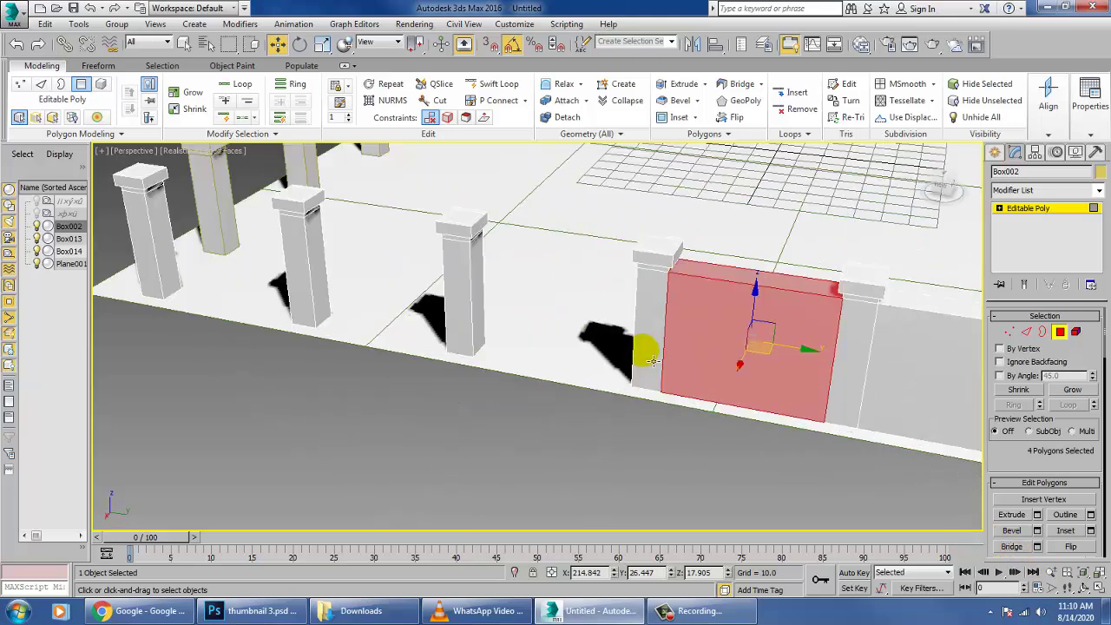
pyautogui.click(477, 298)
pyautogui.keyDown('alt'); pyautogui.moveTo(478, 298); pyautogui.dragTo(583, 231, button='middle'); pyautogui.keyUp('alt')
pyautogui.keyDown('ctrl'); pyautogui.click(577, 232); pyautogui.keyUp('ctrl')
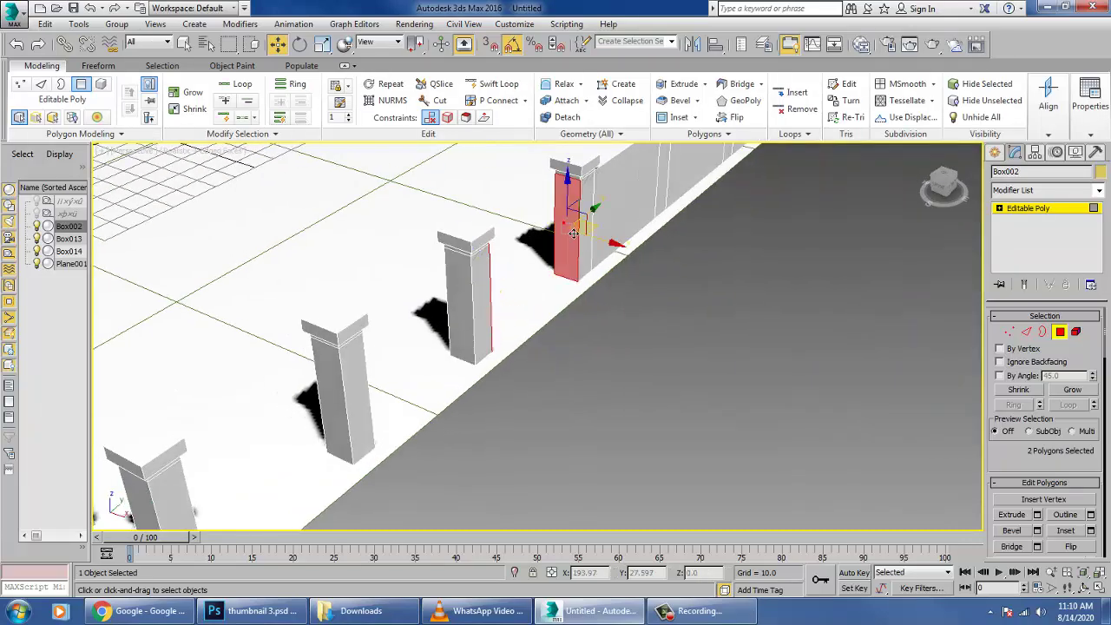
pyautogui.click(1009, 551)
# - Bridge the end of the third edge's wall to the following post across the sixth gap
pyautogui.keyDown('alt'); pyautogui.moveTo(738, 409); pyautogui.dragTo(463, 280, button='middle'); pyautogui.keyUp('alt')
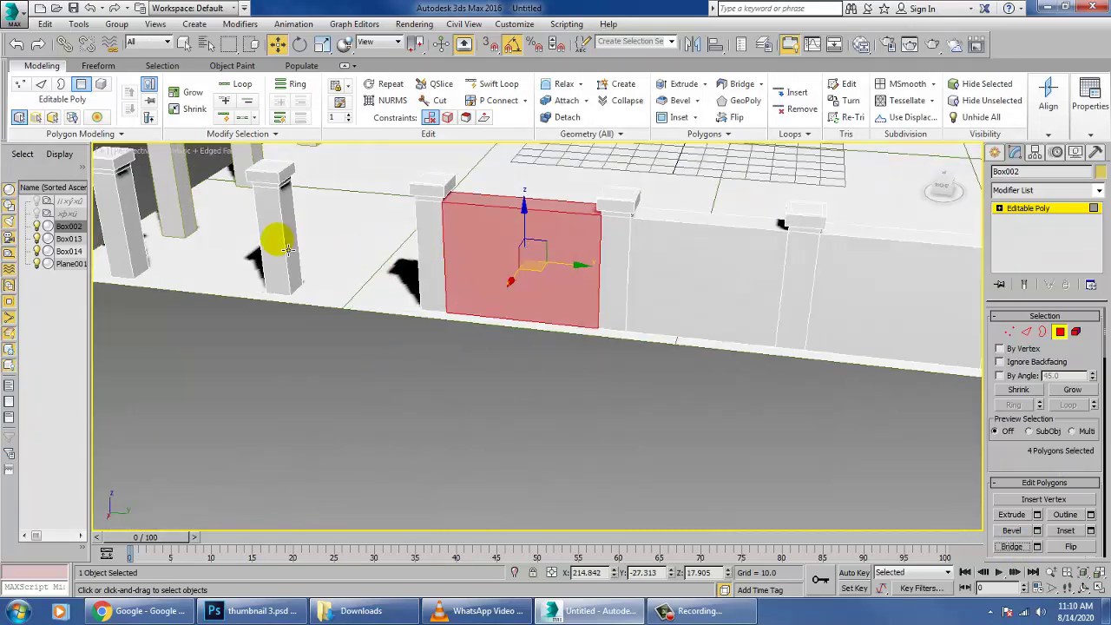
pyautogui.keyDown('alt'); pyautogui.moveTo(298, 250); pyautogui.dragTo(397, 211, button='middle'); pyautogui.keyUp('alt')
pyautogui.click(386, 210)
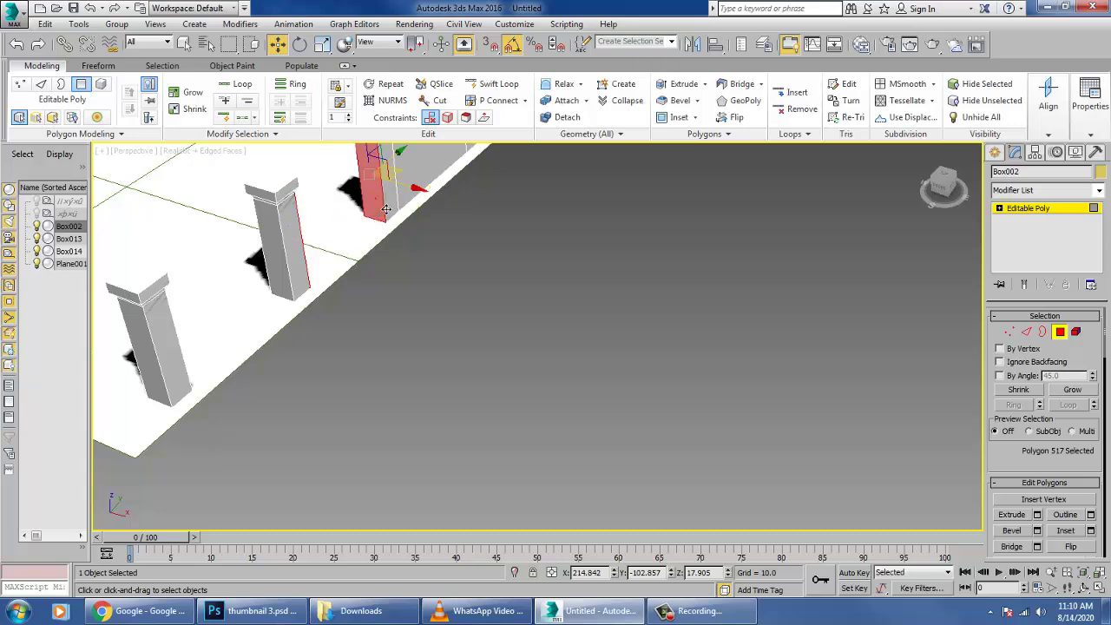
pyautogui.click(1008, 546)
pyautogui.keyDown('alt'); pyautogui.moveTo(516, 364); pyautogui.dragTo(1042, 248, button='middle'); pyautogui.keyUp('alt')
pyautogui.click(564, 330)
pyautogui.keyDown('ctrl'); pyautogui.click(421, 282); pyautogui.keyUp('ctrl')
pyautogui.click(1067, 213)
# - Select the separate post objects on the fourth edge and examine their placement in the maximized Top view
pyautogui.keyDown('alt'); pyautogui.moveTo(839, 283); pyautogui.dragTo(719, 509, button='middle'); pyautogui.keyUp('alt')
pyautogui.click(424, 385)
pyautogui.hotkey('alt', 'w')
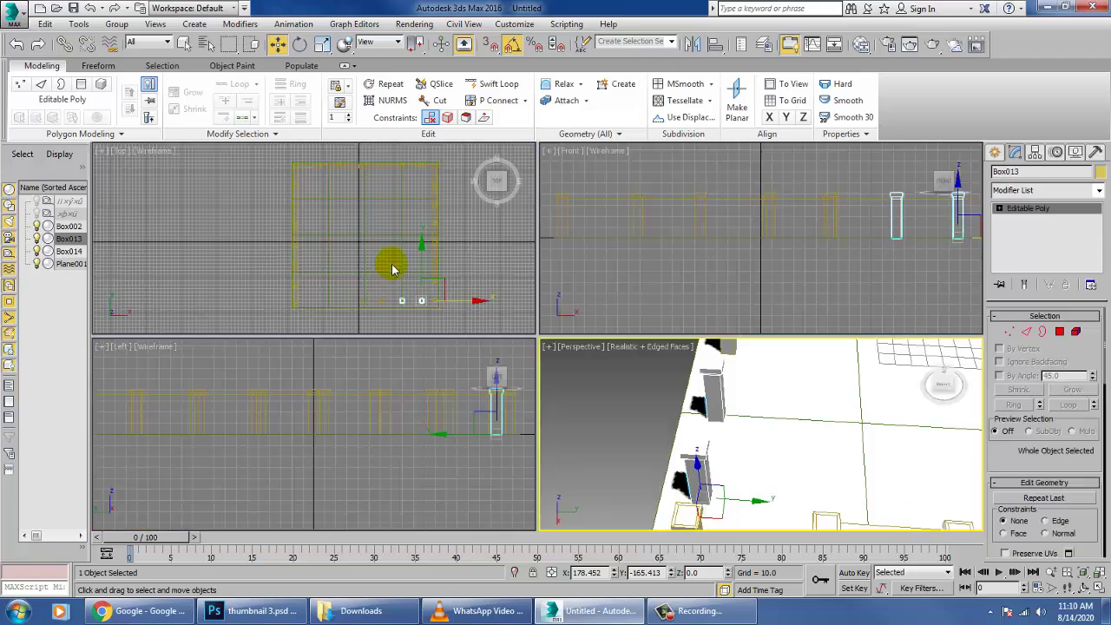
pyautogui.rightClick(393, 265)
pyautogui.press('z')
pyautogui.press('t')
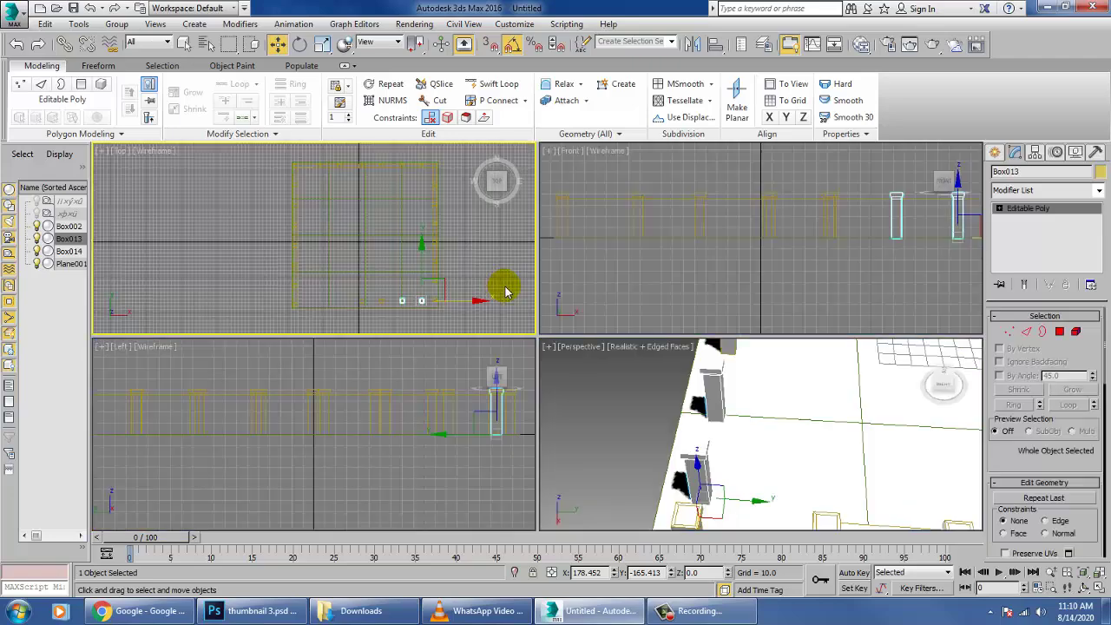
pyautogui.hotkey('alt', 'w')
pyautogui.moveTo(506, 292); pyautogui.dragTo(489, 281, button='middle')
pyautogui.scroll(2, 628, 365)
pyautogui.moveTo(629, 365); pyautogui.dragTo(621, 321, button='middle')
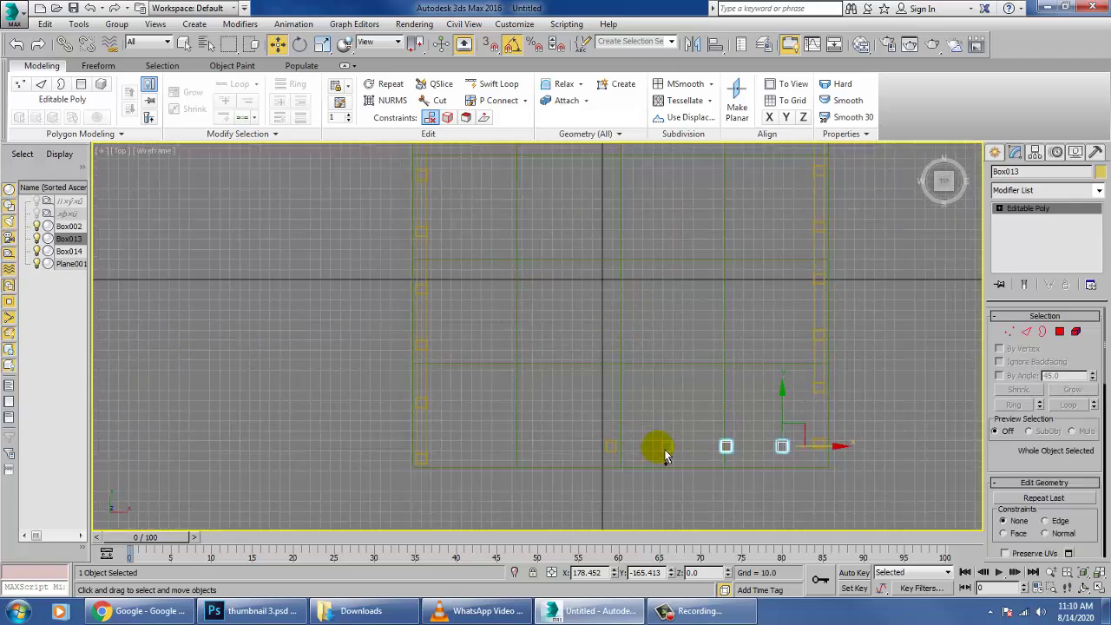
pyautogui.keyDown('ctrl'); pyautogui.click(678, 462); pyautogui.keyUp('ctrl')
pyautogui.moveTo(678, 461); pyautogui.dragTo(575, 417, button='middle')
pyautogui.scroll(4, 640, 420)
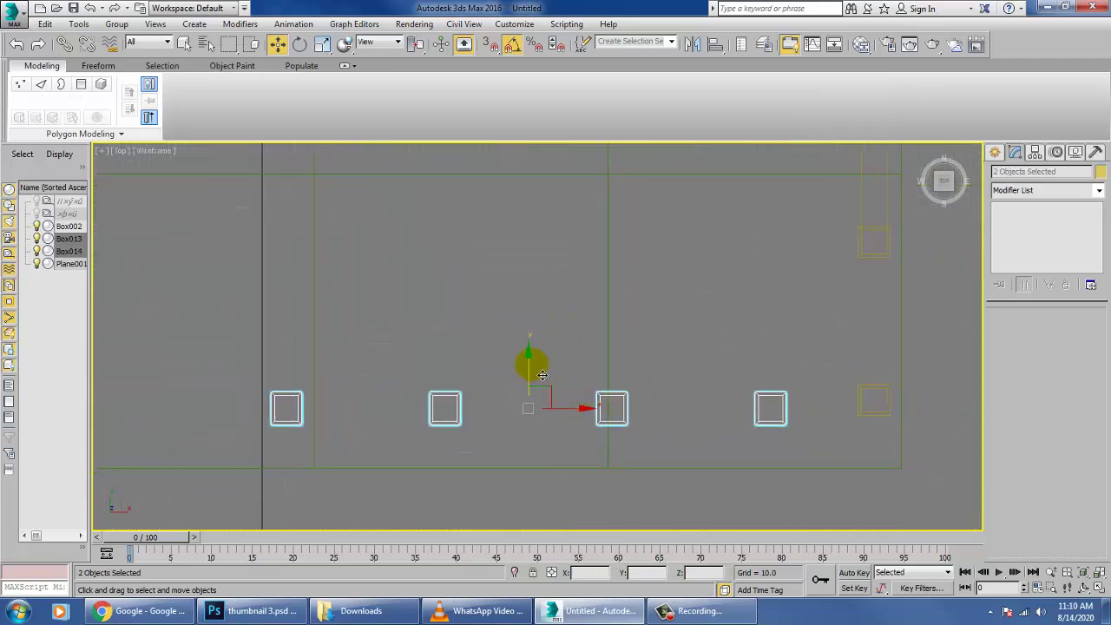
pyautogui.hotkey('alt', 'w')
pyautogui.middleClick(753, 451)
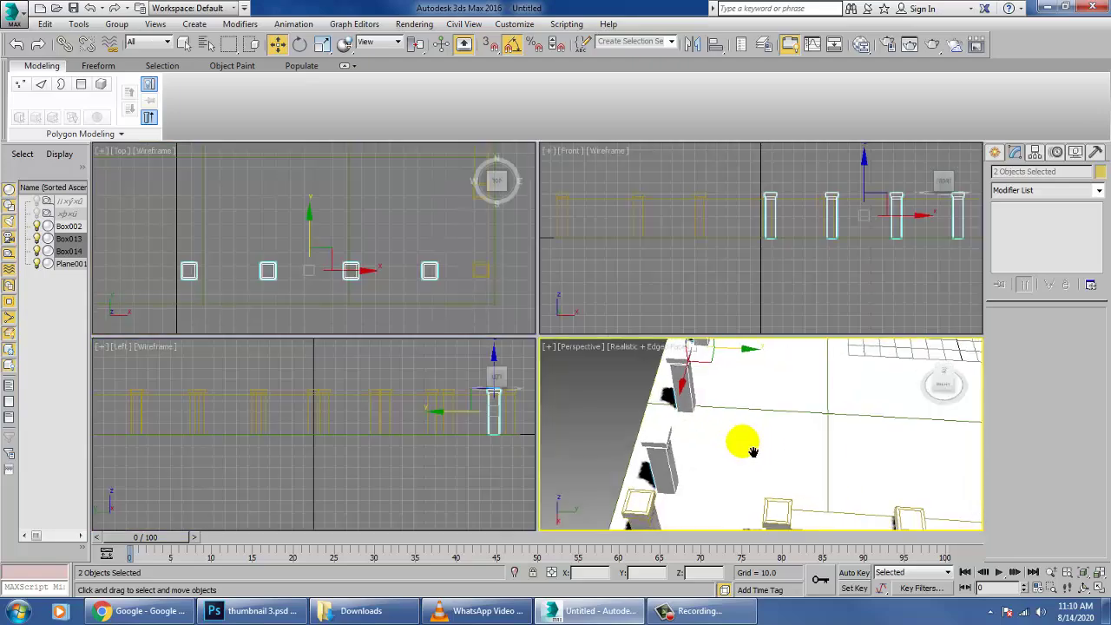
pyautogui.hotkey('alt', 'w')
pyautogui.scroll(-5, 790, 409)
# - Attach the two separate post objects along the fourth edge to the main post-and-wall object Box002
pyautogui.click(831, 379)
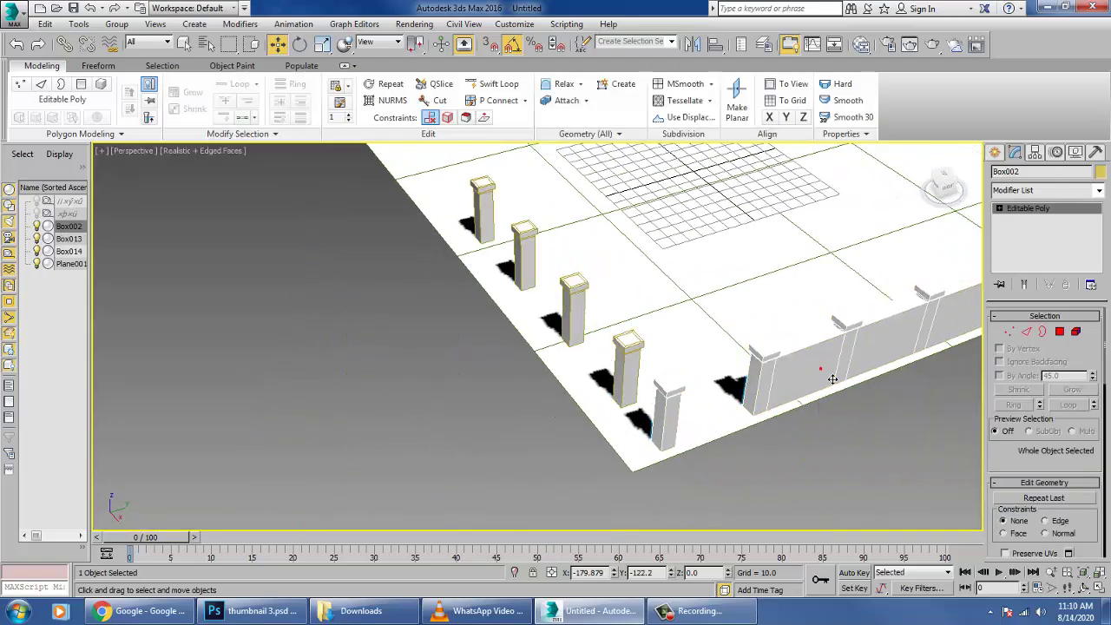
pyautogui.scroll(-5, 1017, 461)
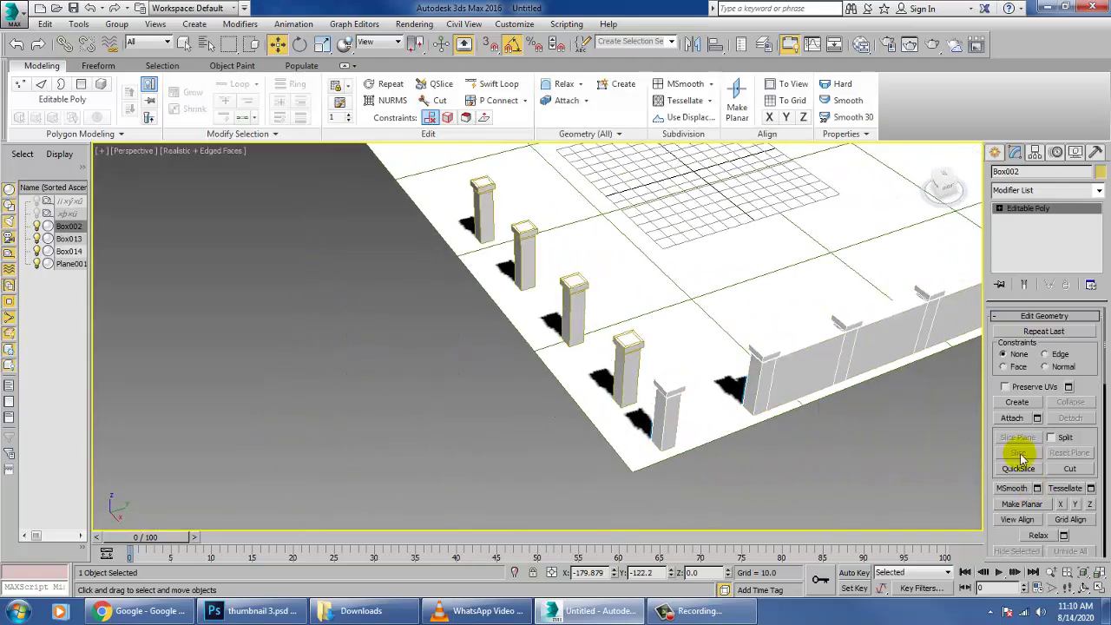
pyautogui.click(1012, 417)
pyautogui.click(642, 372)
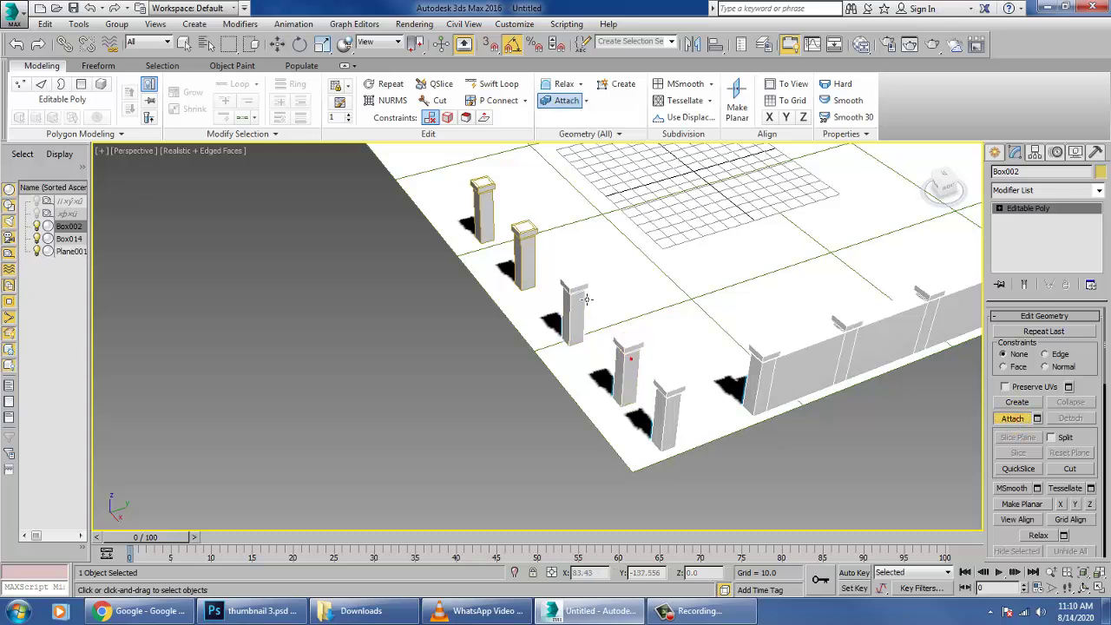
pyautogui.click(533, 255)
pyautogui.rightClick(861, 335)
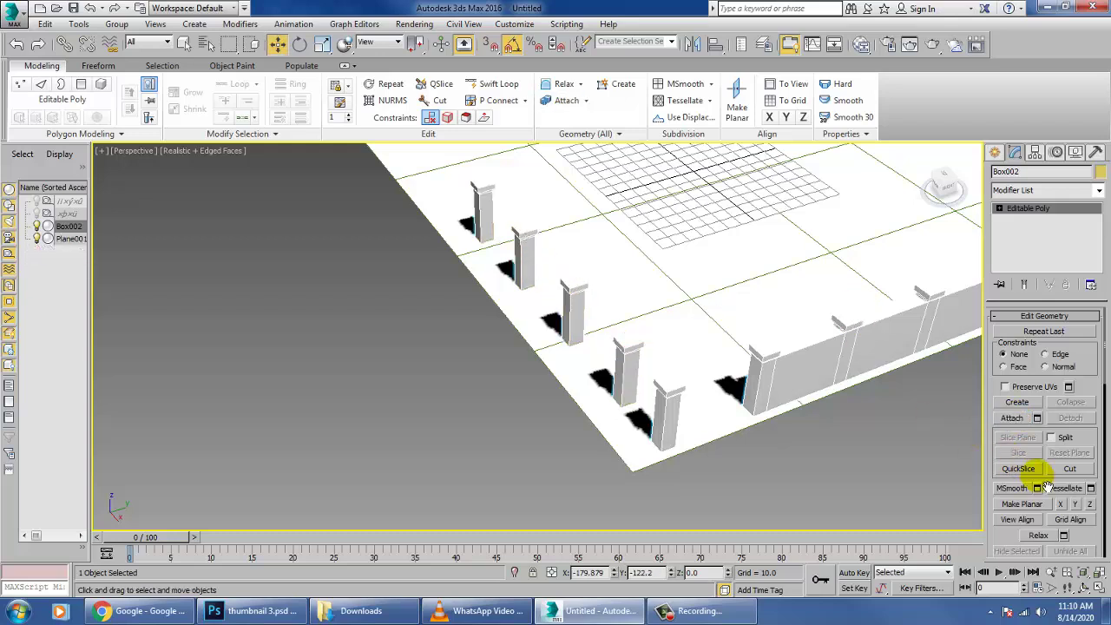
# - Bridge the end of the third edge's wall to the corner post across the last gap
pyautogui.press('4')
pyautogui.keyDown('alt'); pyautogui.moveTo(689, 414); pyautogui.dragTo(538, 395, button='middle'); pyautogui.keyUp('alt')
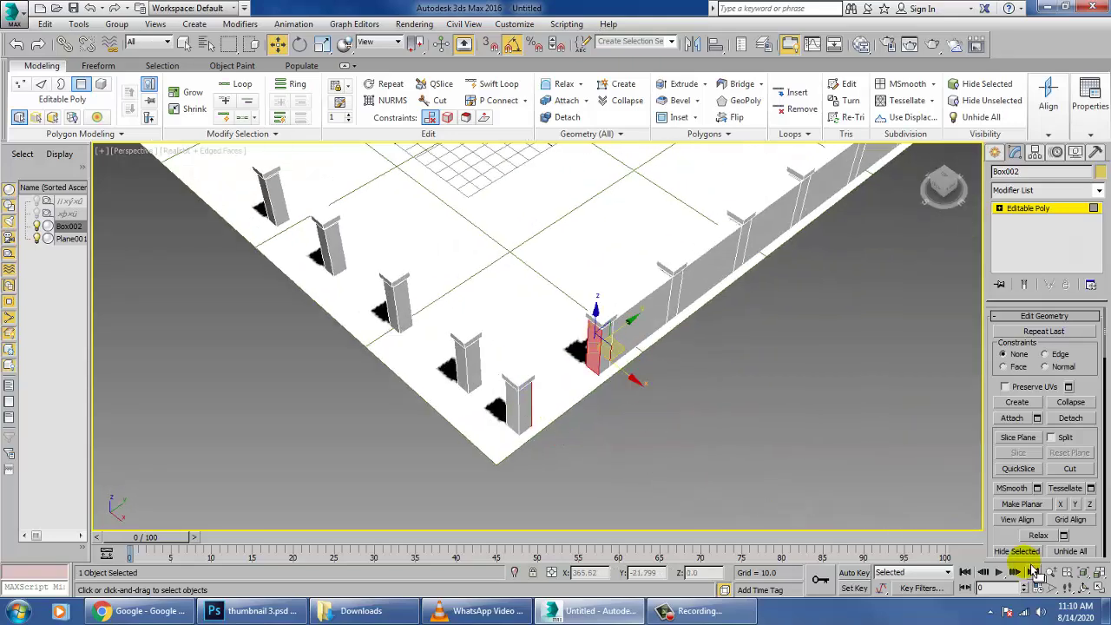
pyautogui.moveTo(1097, 377); pyautogui.dragTo(1103, 34)
pyautogui.click(1014, 528)
# - Bridge the corner post to its neighbour across the first gap of the fourth edge
pyautogui.keyDown('alt'); pyautogui.moveTo(624, 393); pyautogui.dragTo(706, 404, button='middle'); pyautogui.keyUp('alt')
pyautogui.click(506, 412)
pyautogui.click(493, 411)
pyautogui.keyDown('alt'); pyautogui.moveTo(516, 418); pyautogui.dragTo(488, 372, button='middle'); pyautogui.keyUp('alt')
pyautogui.click(544, 375)
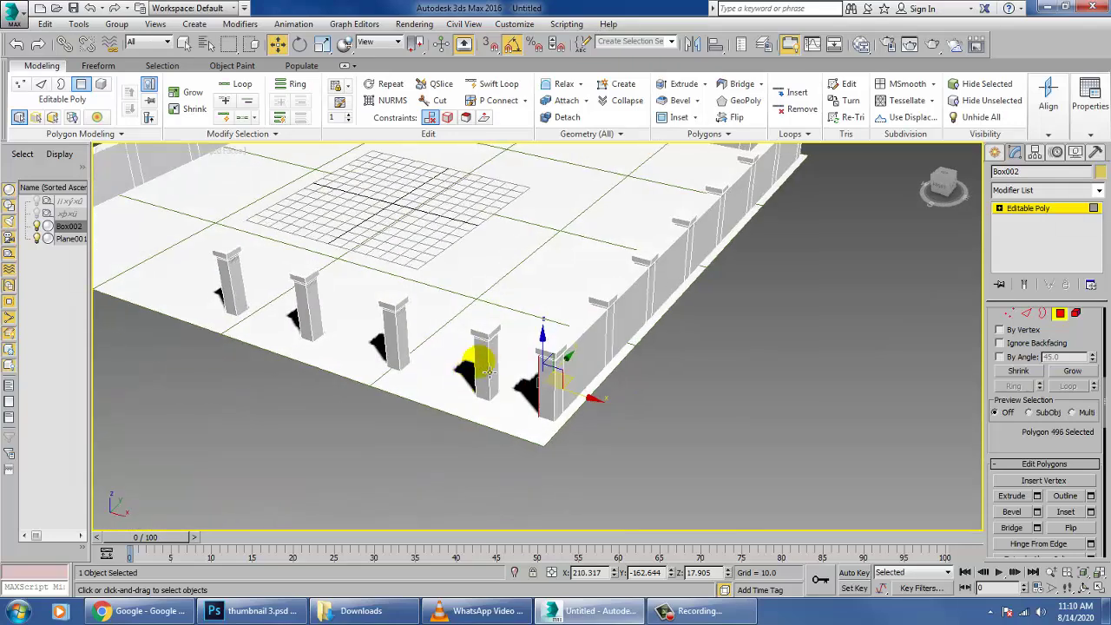
pyautogui.keyDown('ctrl'); pyautogui.click(488, 373); pyautogui.keyUp('ctrl')
pyautogui.click(1012, 528)
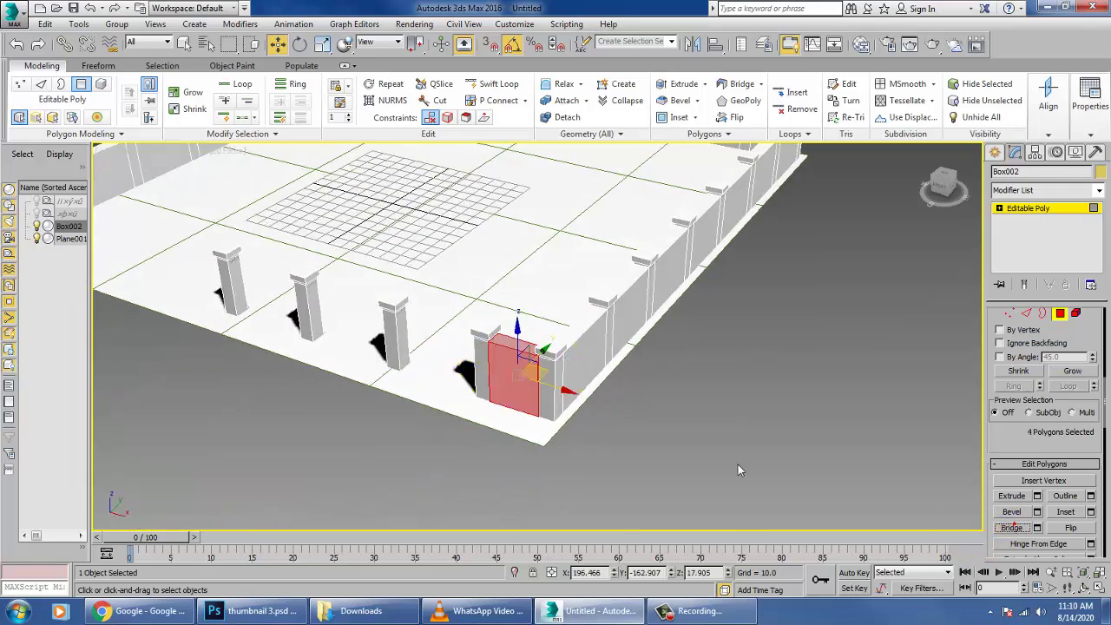
# - Bridge the facing post polygons across the second and third gaps of the fourth edge
pyautogui.keyDown('alt'); pyautogui.moveTo(739, 470); pyautogui.dragTo(637, 411, button='middle'); pyautogui.keyUp('alt')
pyautogui.click(540, 413)
pyautogui.keyDown('ctrl'); pyautogui.click(625, 400); pyautogui.keyUp('ctrl')
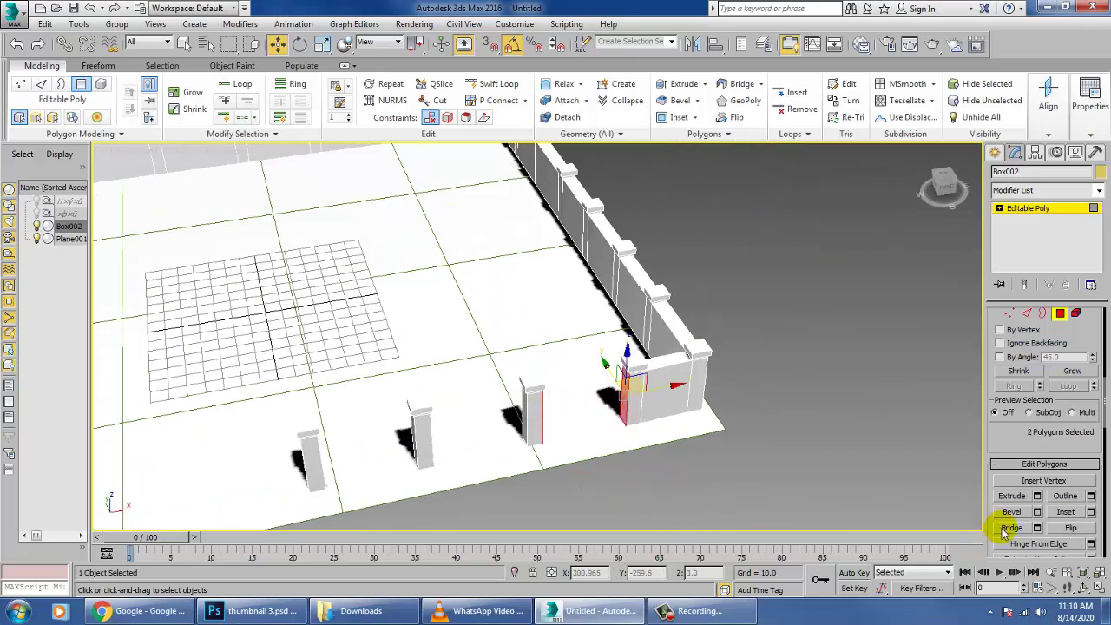
pyautogui.click(1005, 531)
pyautogui.keyDown('alt'); pyautogui.moveTo(747, 494); pyautogui.dragTo(764, 483, button='middle'); pyautogui.keyUp('alt')
pyautogui.click(540, 429)
pyautogui.keyDown('alt'); pyautogui.moveTo(540, 429); pyautogui.dragTo(465, 437, button='middle'); pyautogui.keyUp('alt')
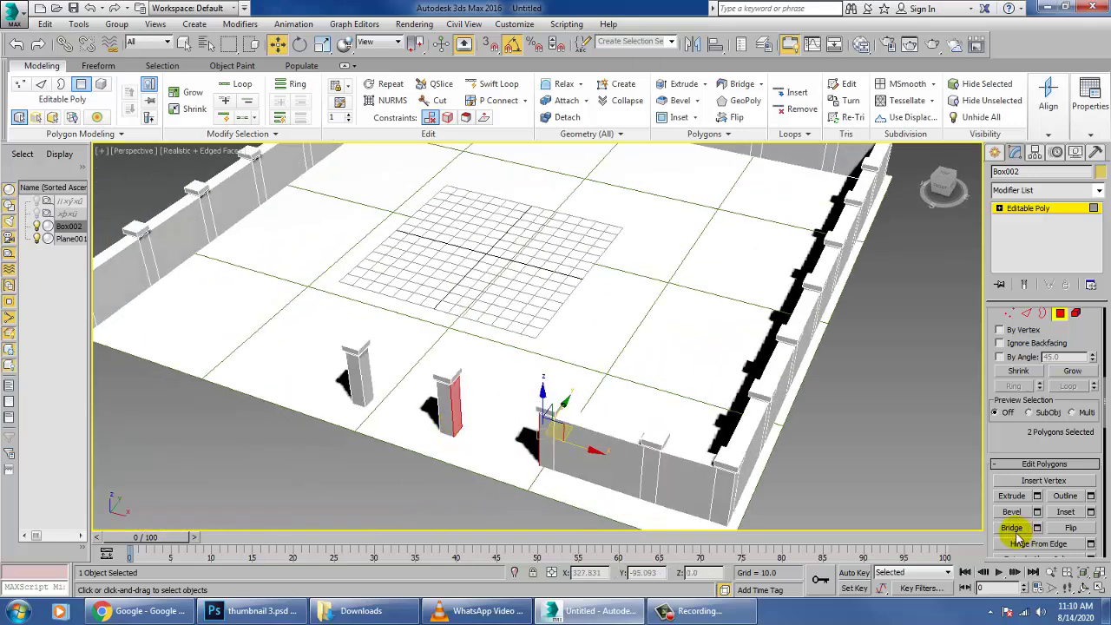
pyautogui.click(1013, 529)
# - Bridge the fourth edge's wall to its last free-standing post and leave polygon editing
pyautogui.click(372, 375)
pyautogui.keyDown('alt'); pyautogui.moveTo(372, 375); pyautogui.dragTo(489, 377, button='middle'); pyautogui.keyUp('alt')
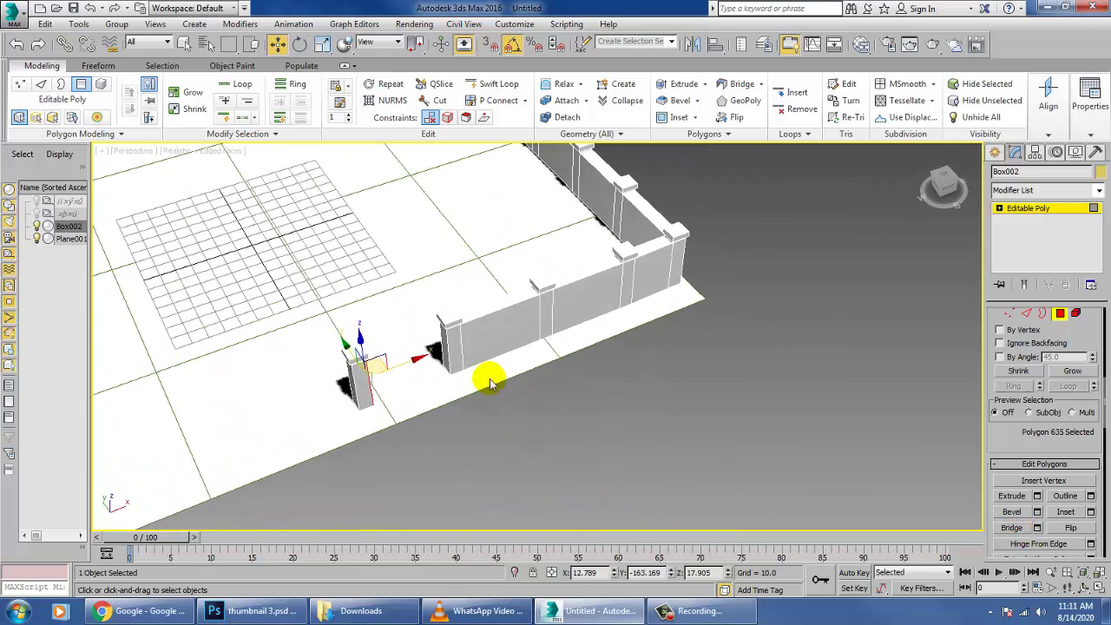
pyautogui.keyDown('ctrl'); pyautogui.click(454, 368); pyautogui.keyUp('ctrl')
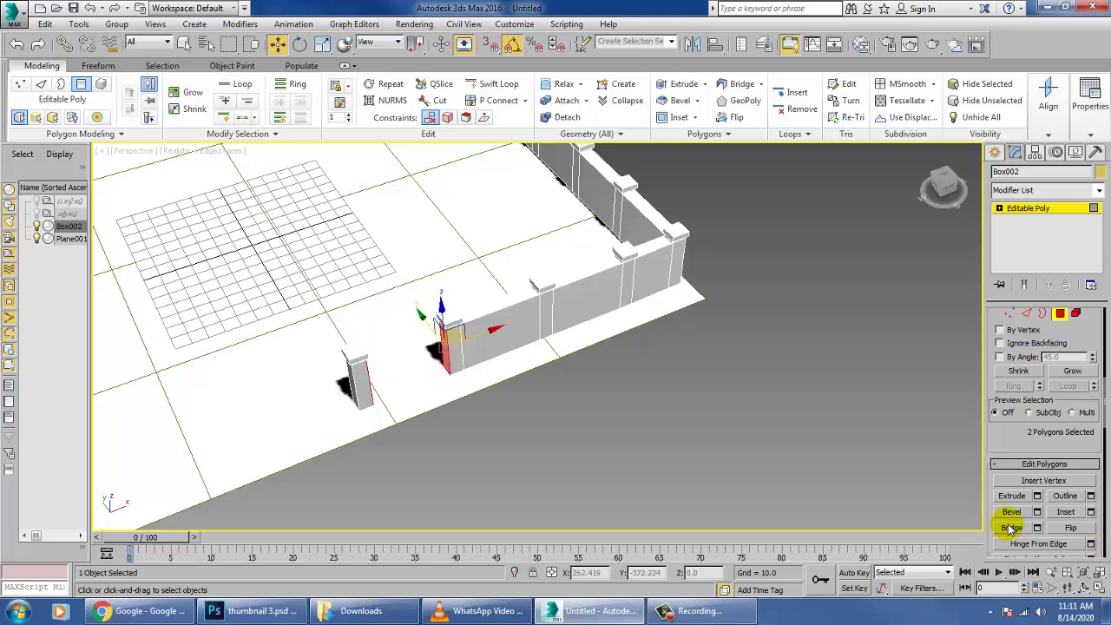
pyautogui.click(1015, 529)
pyautogui.moveTo(652, 373); pyautogui.dragTo(911, 514, button='middle')
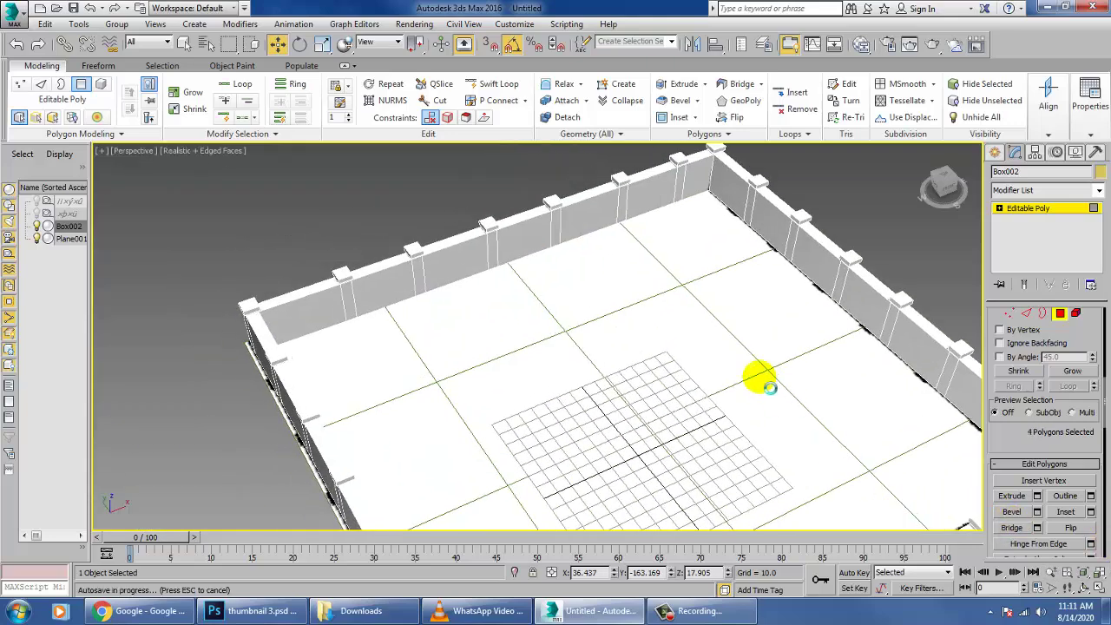
pyautogui.scroll(-2, 772, 384)
pyautogui.keyDown('alt'); pyautogui.moveTo(773, 385); pyautogui.dragTo(767, 384, button='middle'); pyautogui.keyUp('alt')
pyautogui.click(1029, 209)
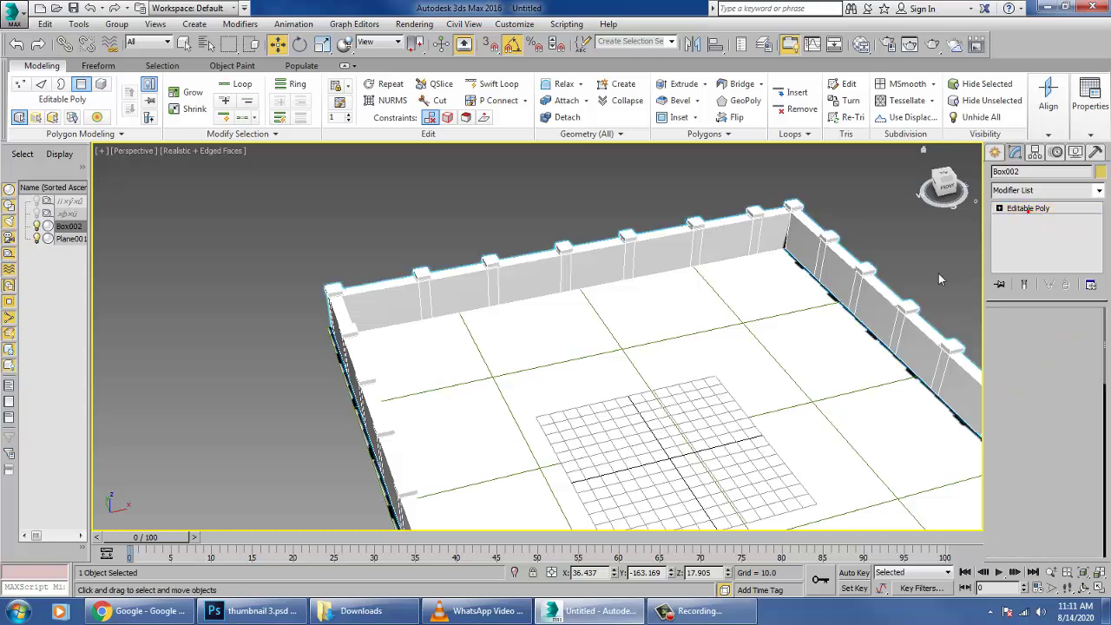
# - Create a flat cylinder near the centre of the ground plane with a radius of about 34.8 and a height of about 3.3
pyautogui.moveTo(899, 373); pyautogui.dragTo(781, 327, button='middle')
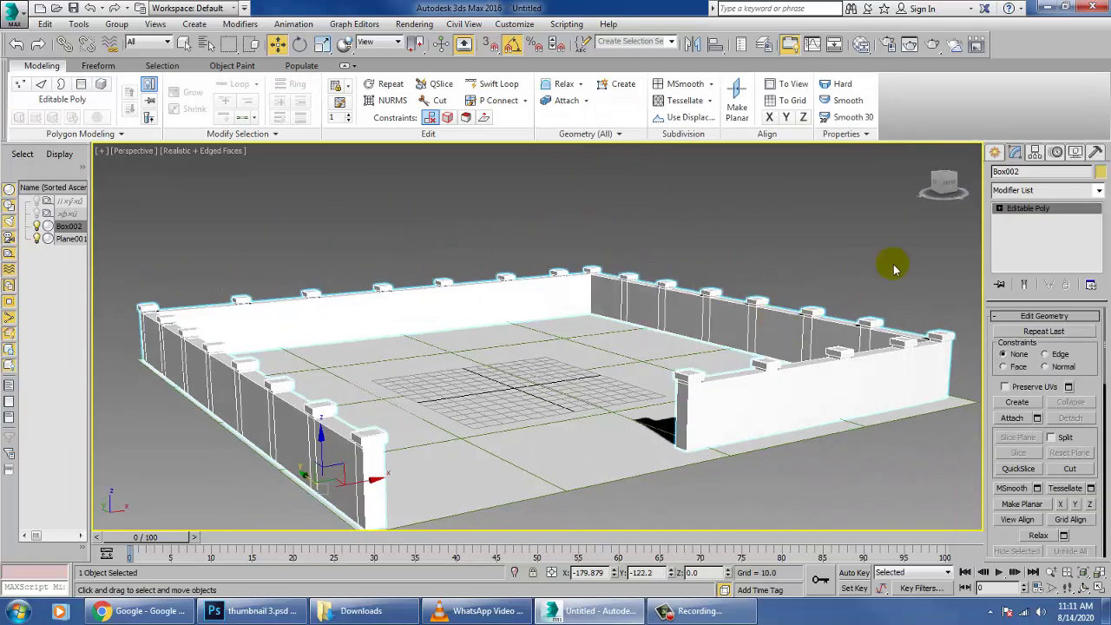
pyautogui.click(995, 154)
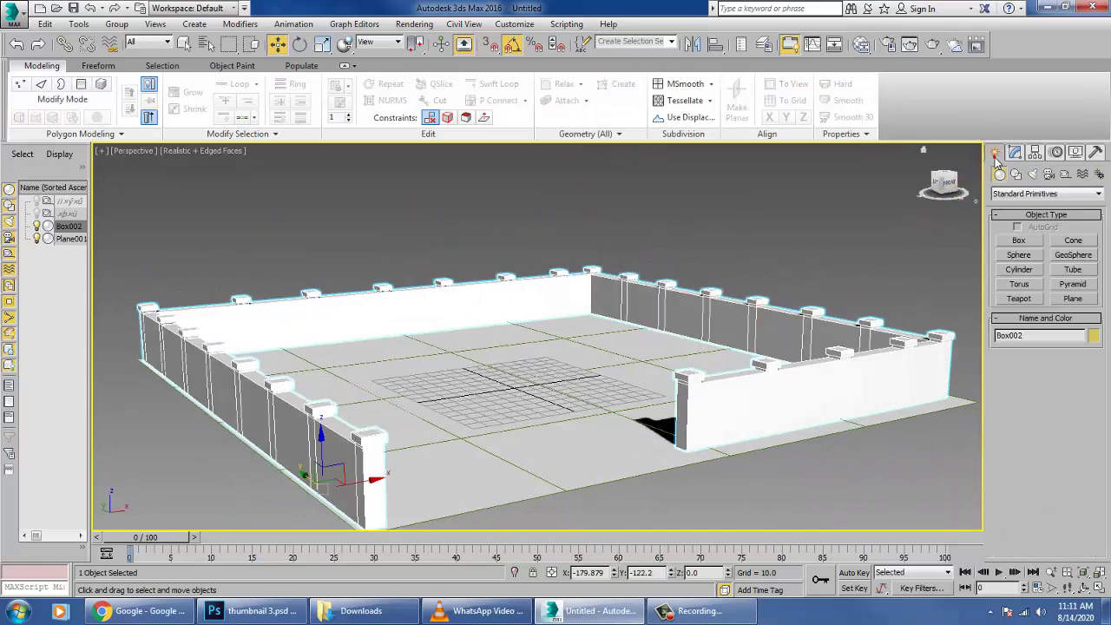
pyautogui.click(1020, 241)
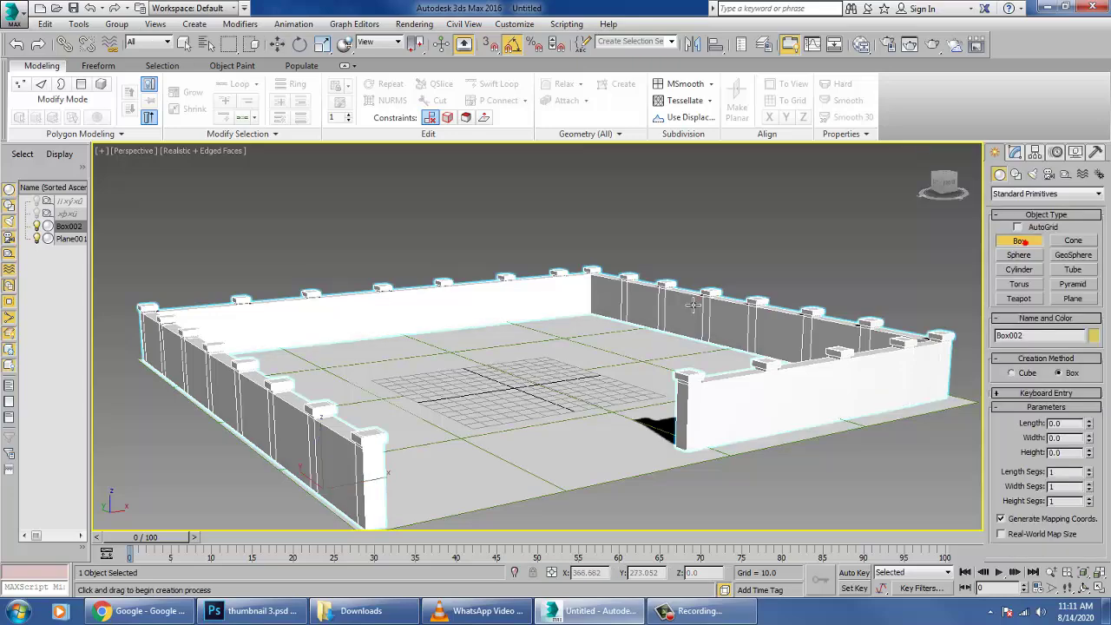
pyautogui.keyDown('alt'); pyautogui.moveTo(912, 364); pyautogui.dragTo(802, 336, button='middle'); pyautogui.keyUp('alt')
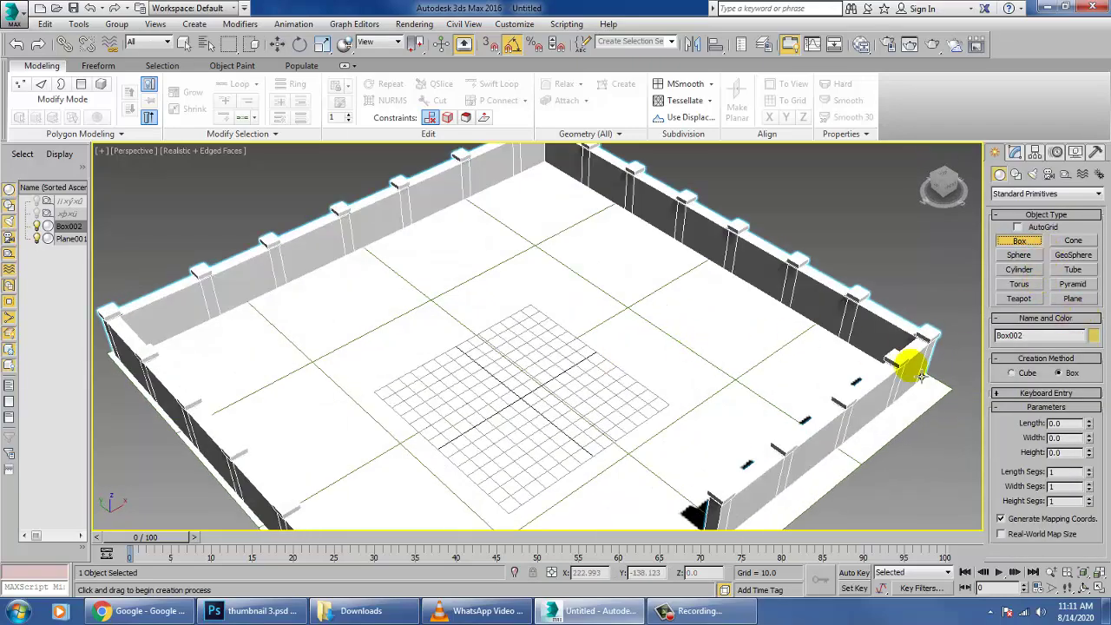
pyautogui.click(1019, 270)
pyautogui.moveTo(519, 363); pyautogui.dragTo(573, 389)
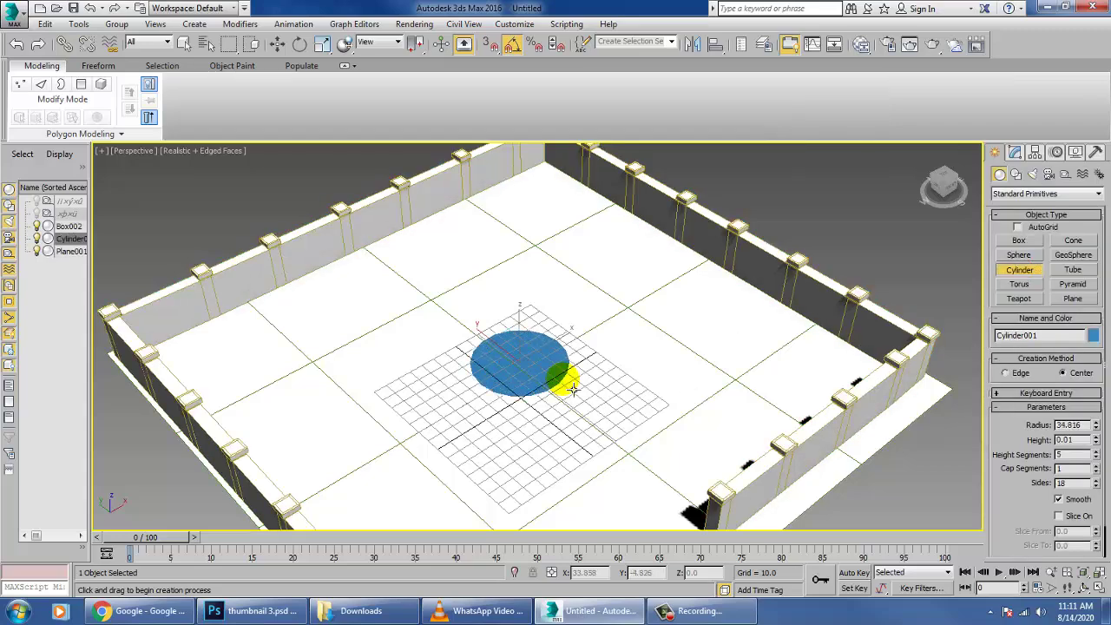
pyautogui.click(573, 383)
pyautogui.press('w')
# - Set the cylinder to 7 sides and 1 height segment, and reduce its height to about 2.1
pyautogui.keyDown('alt'); pyautogui.moveTo(572, 383); pyautogui.dragTo(545, 358, button='middle'); pyautogui.keyUp('alt')
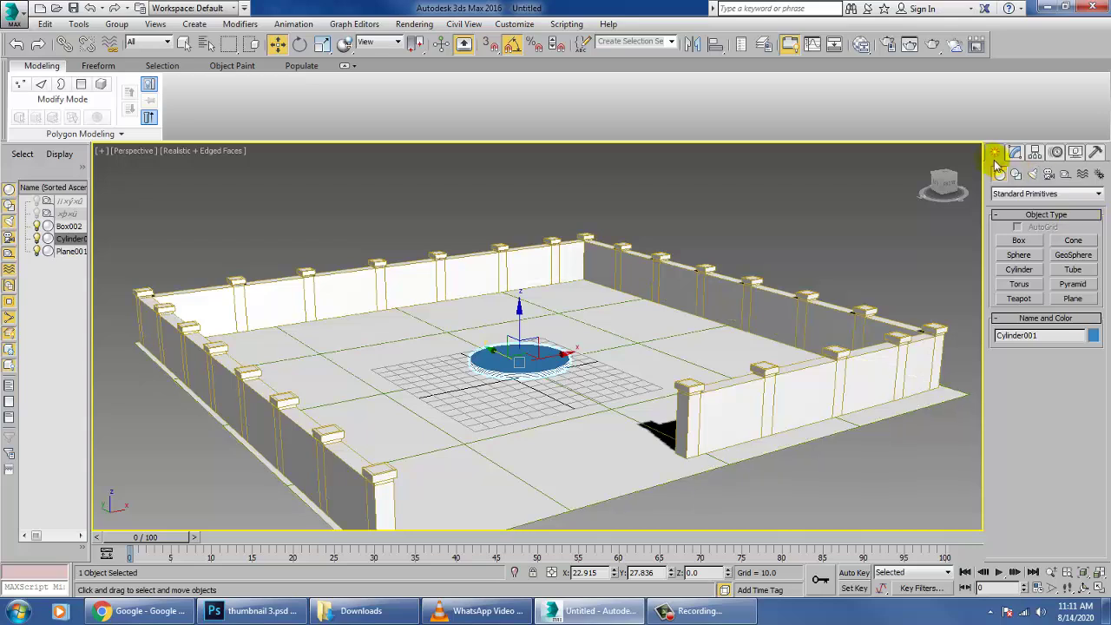
pyautogui.click(1015, 155)
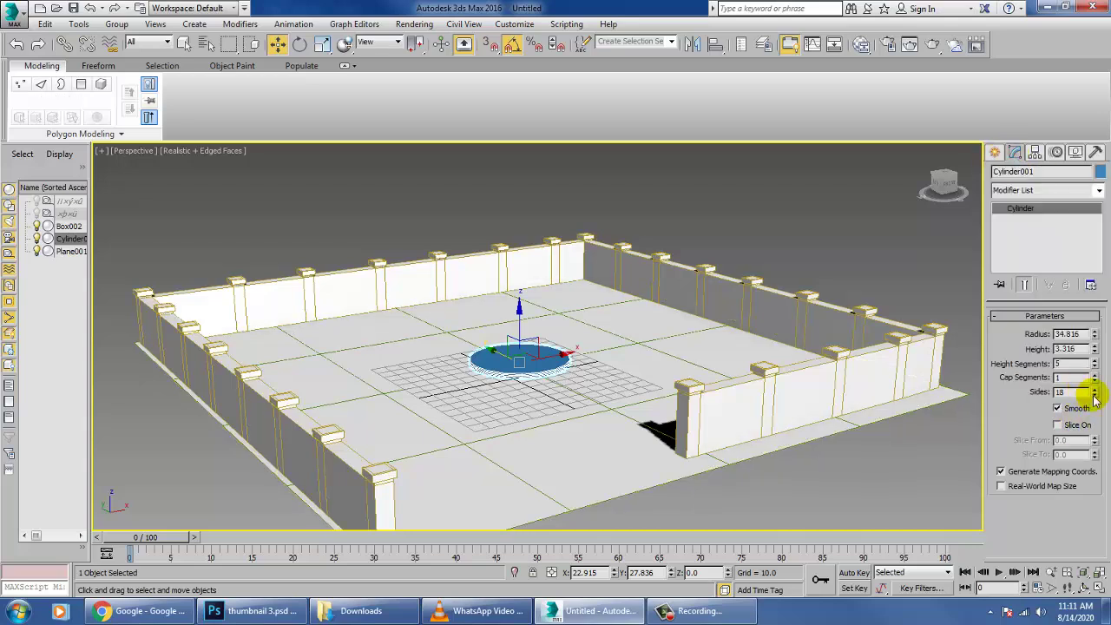
pyautogui.moveTo(1094, 392)
pyautogui.mouseDown()
pyautogui.moveTo(1108, 423)
pyautogui.moveTo(1102, 411)
pyautogui.mouseUp()
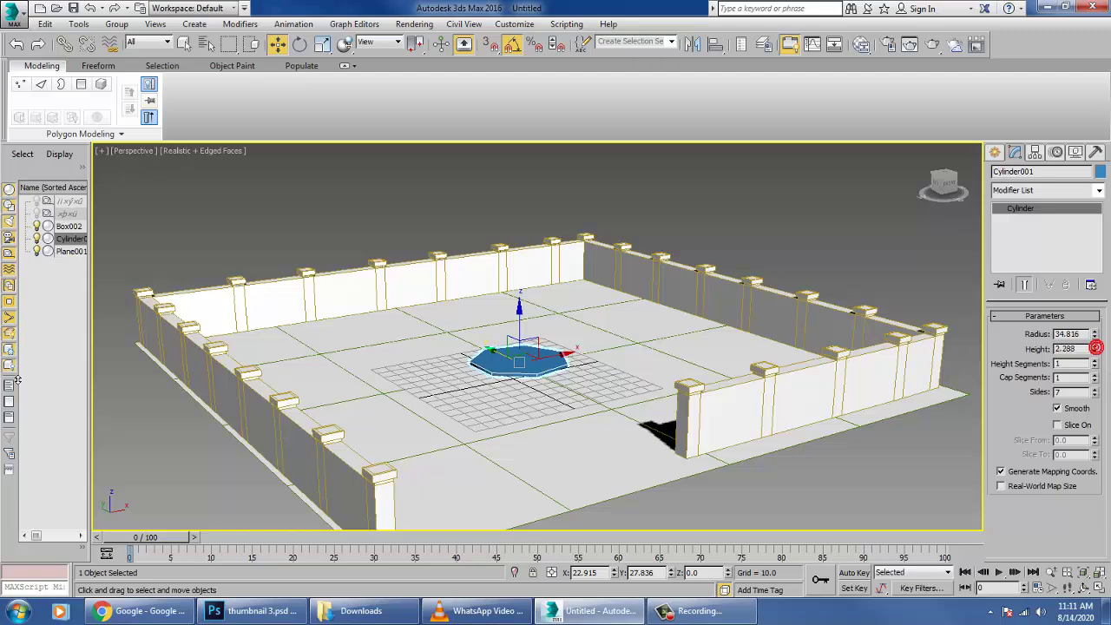
pyautogui.click(738, 397)
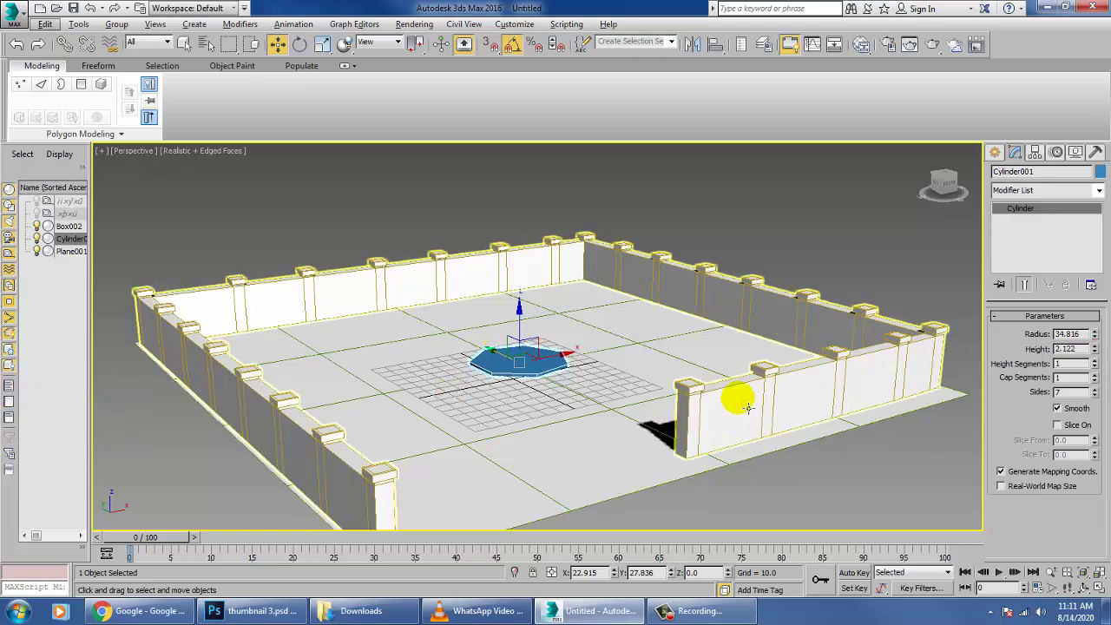
# - Scale the wall enclosure up uniformly to about 186 %
pyautogui.press('e')
pyautogui.press('z')
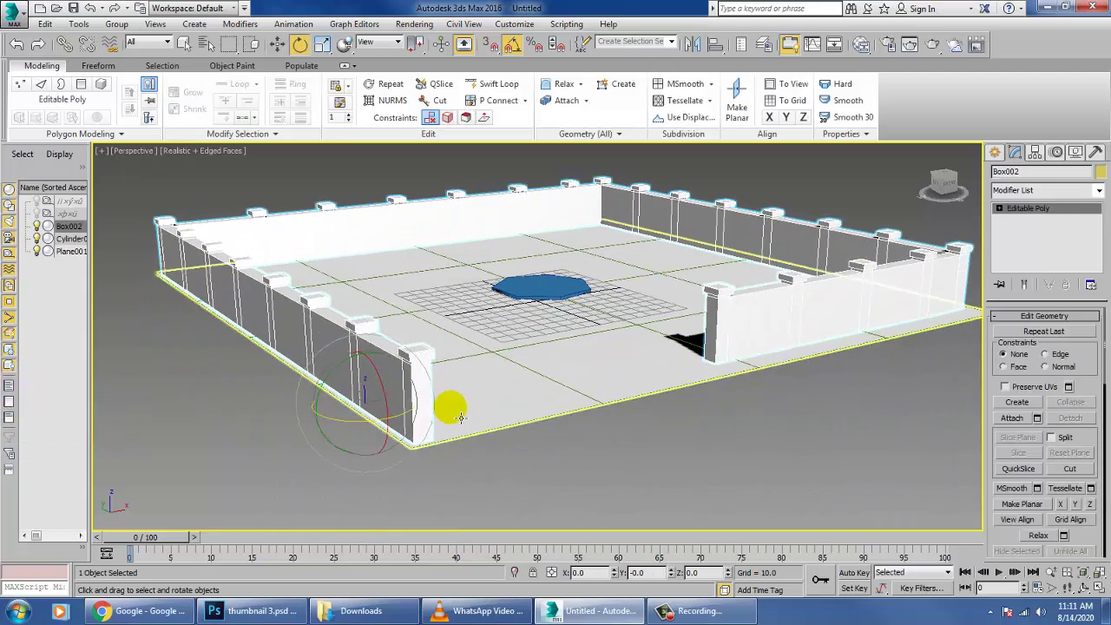
pyautogui.press('r')
pyautogui.scroll(10, 361, 452)
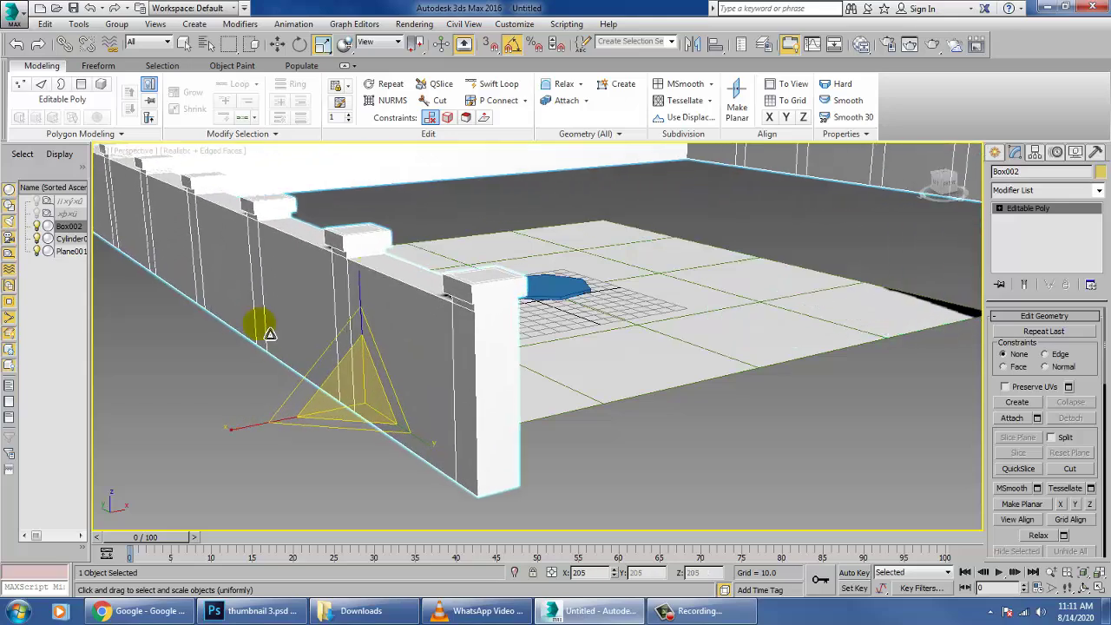
pyautogui.scroll(-15, 588, 330)
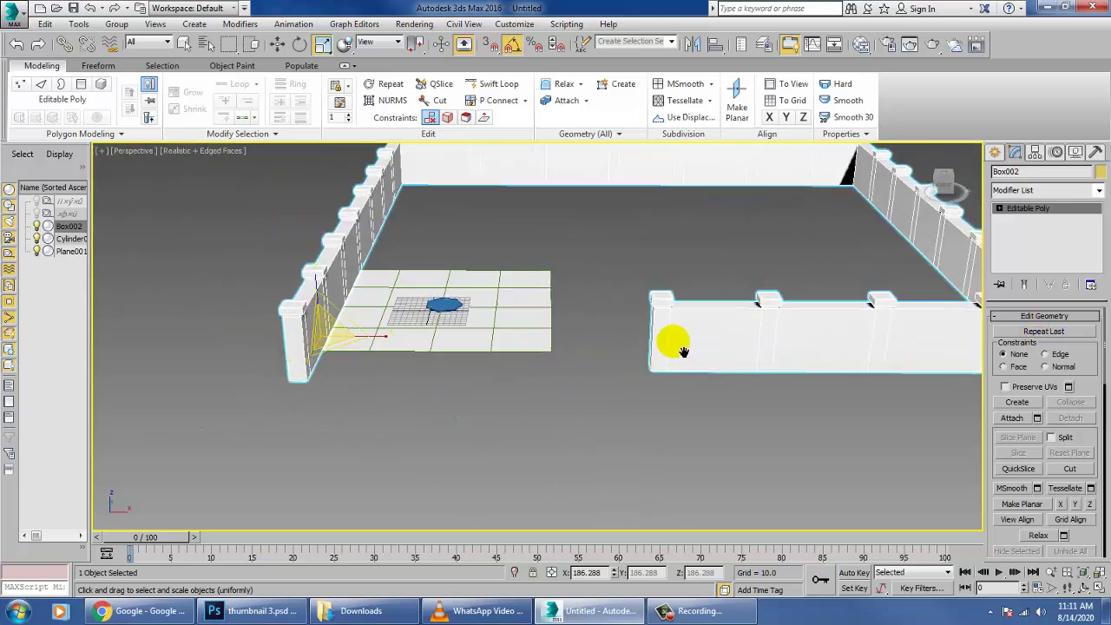
pyautogui.keyDown('alt'); pyautogui.moveTo(619, 380); pyautogui.dragTo(611, 386, button='middle'); pyautogui.keyUp('alt')
# - Stretch the wall enclosure non-uniformly to about 219 % along X and enlarge it by about 18 % along Y
pyautogui.click(611, 391)
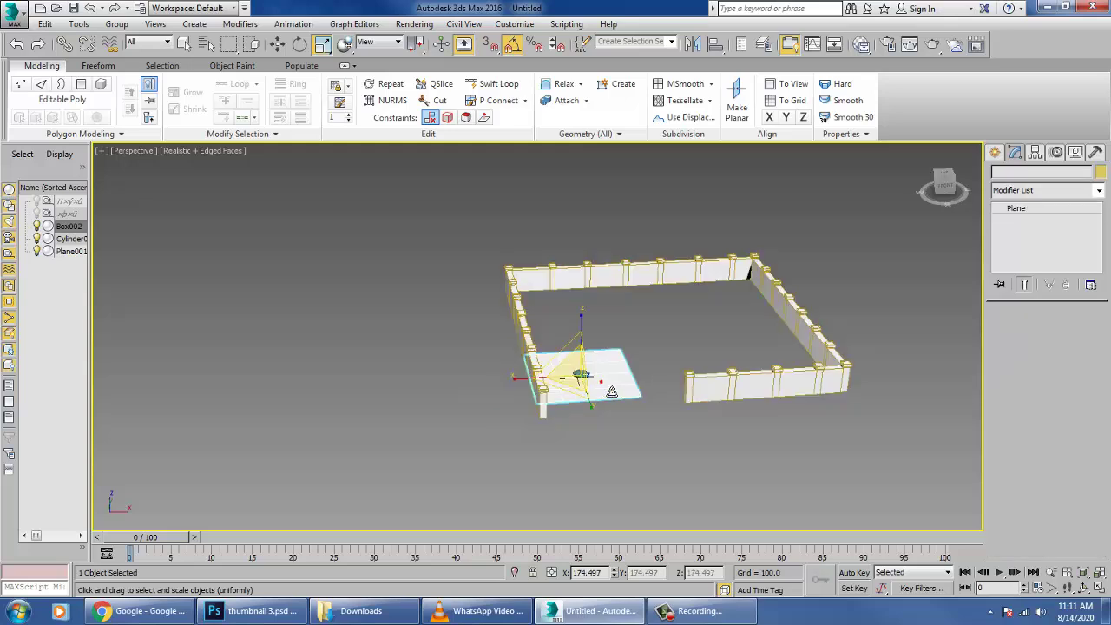
pyautogui.click(671, 277)
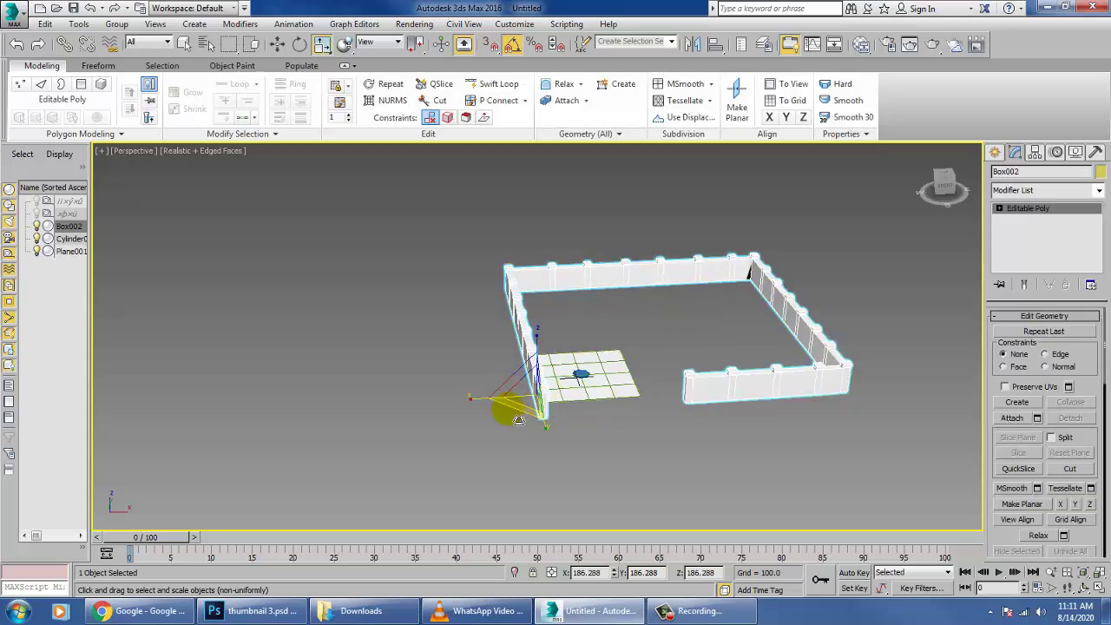
pyautogui.moveTo(478, 408); pyautogui.dragTo(459, 397)
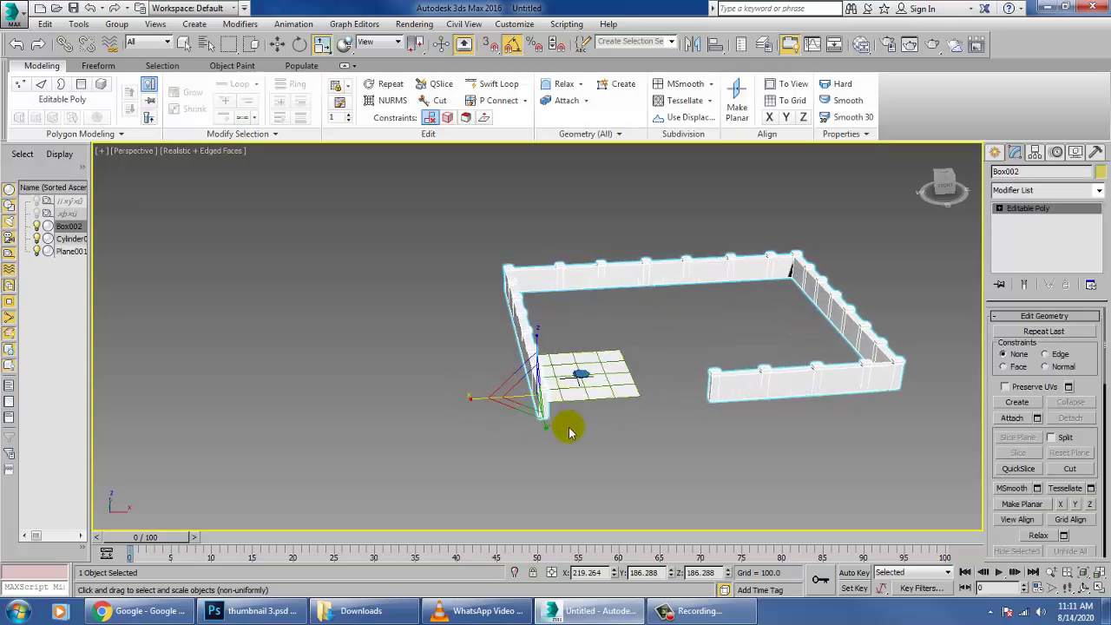
pyautogui.moveTo(553, 437); pyautogui.dragTo(556, 439)
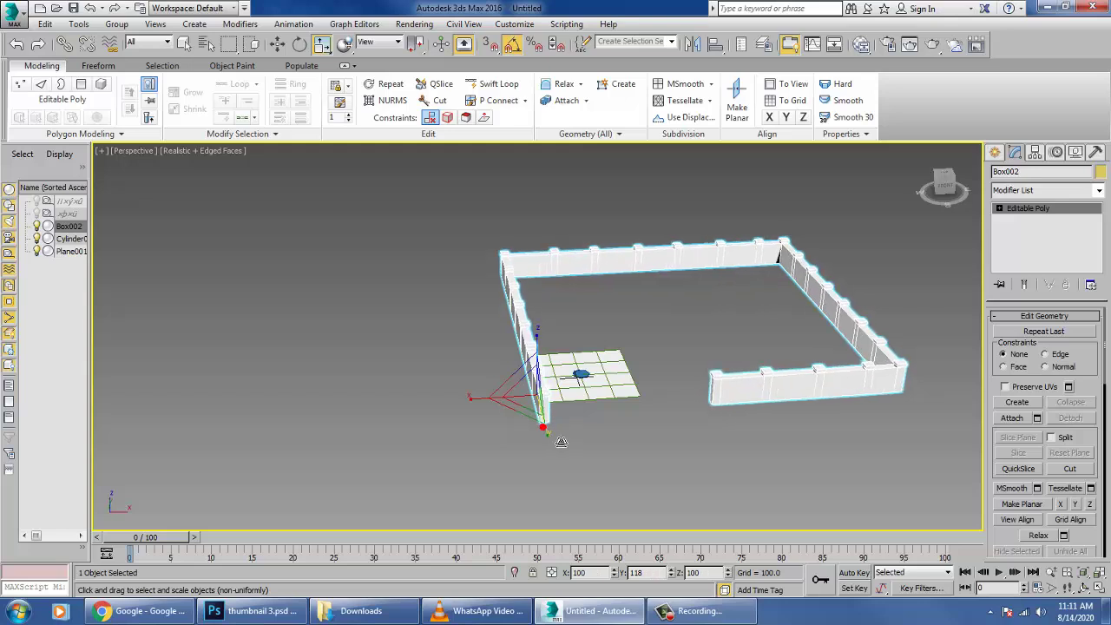
# - Scale the ground plane up uniformly to about 490 % and shift it along X towards the middle of the walls
pyautogui.click(611, 395)
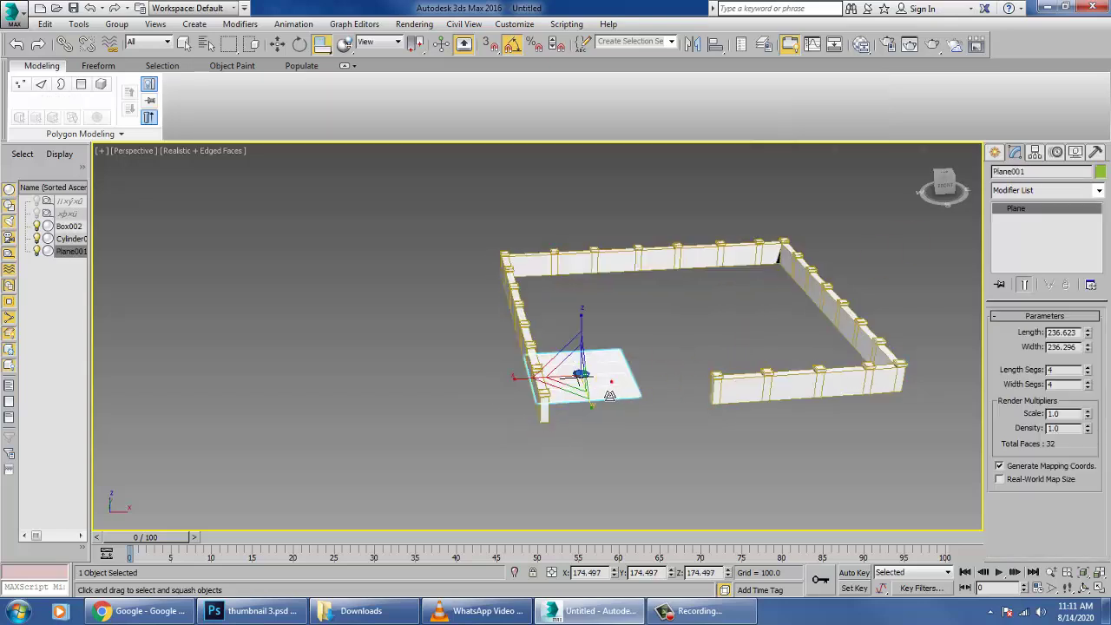
pyautogui.click(321, 69)
pyautogui.moveTo(591, 384); pyautogui.dragTo(476, 252)
pyautogui.press('w')
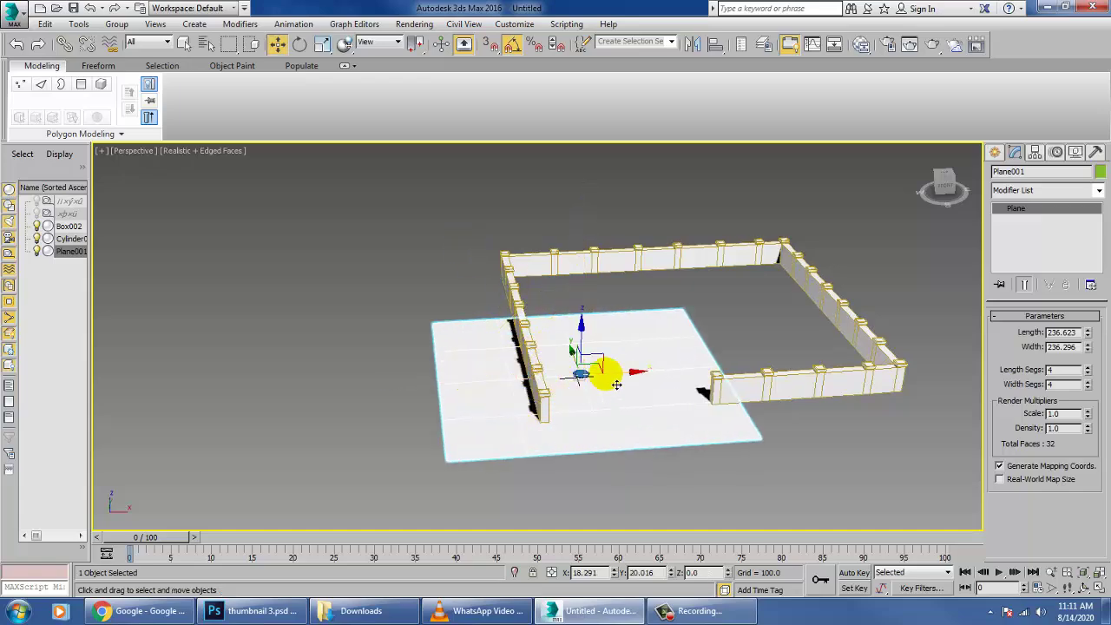
pyautogui.moveTo(614, 381); pyautogui.dragTo(733, 375)
pyautogui.keyDown('alt'); pyautogui.moveTo(753, 384); pyautogui.dragTo(803, 414, button='middle'); pyautogui.keyUp('alt')
# - Enlarge the ground plane further and move it about 281 along Y so it extends beyond the walls on all sides
pyautogui.press('r')
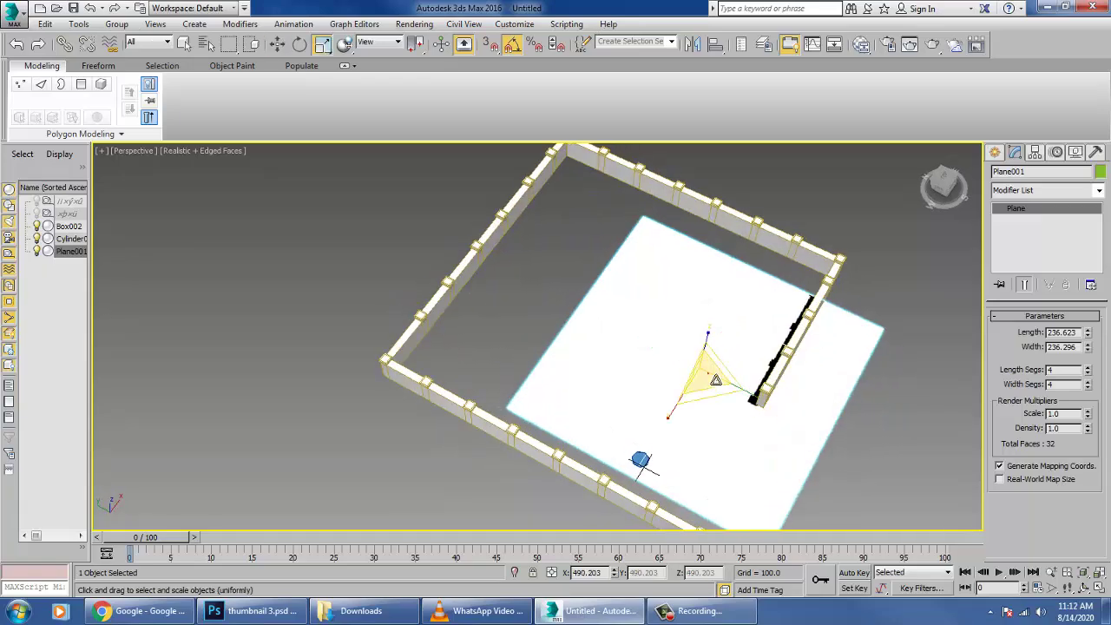
pyautogui.moveTo(715, 379); pyautogui.dragTo(707, 373)
pyautogui.press('w')
pyautogui.moveTo(633, 340); pyautogui.dragTo(600, 322)
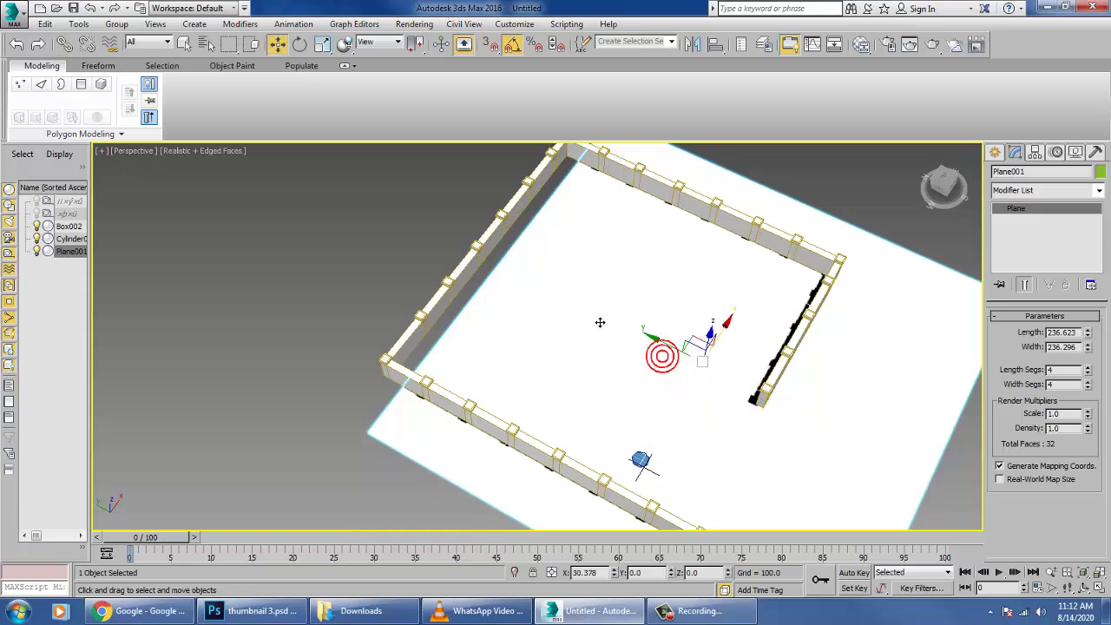
pyautogui.hotkey('ctrl', 'z')
pyautogui.moveTo(657, 342); pyautogui.dragTo(603, 332)
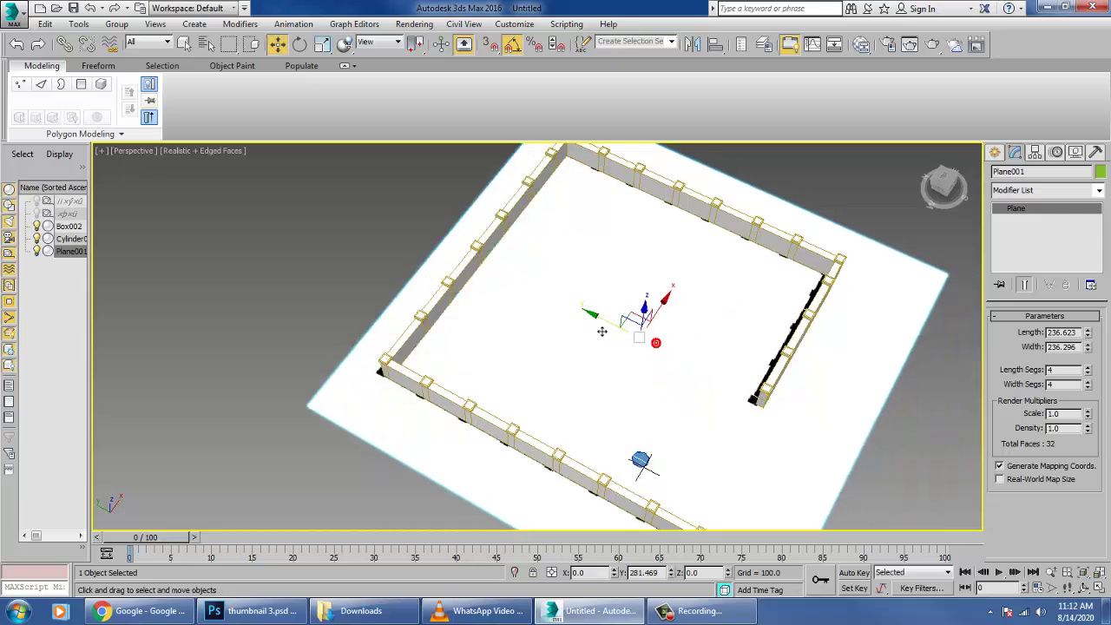
# - Move the seven-sided cylinder near the centre of the enclosure, to about X 558, Y 431
pyautogui.click(641, 462)
pyautogui.keyDown('alt'); pyautogui.moveTo(642, 463); pyautogui.dragTo(578, 347, button='middle'); pyautogui.keyUp('alt')
pyautogui.keyDown('alt'); pyautogui.moveTo(682, 439); pyautogui.dragTo(689, 451, button='middle'); pyautogui.keyUp('alt')
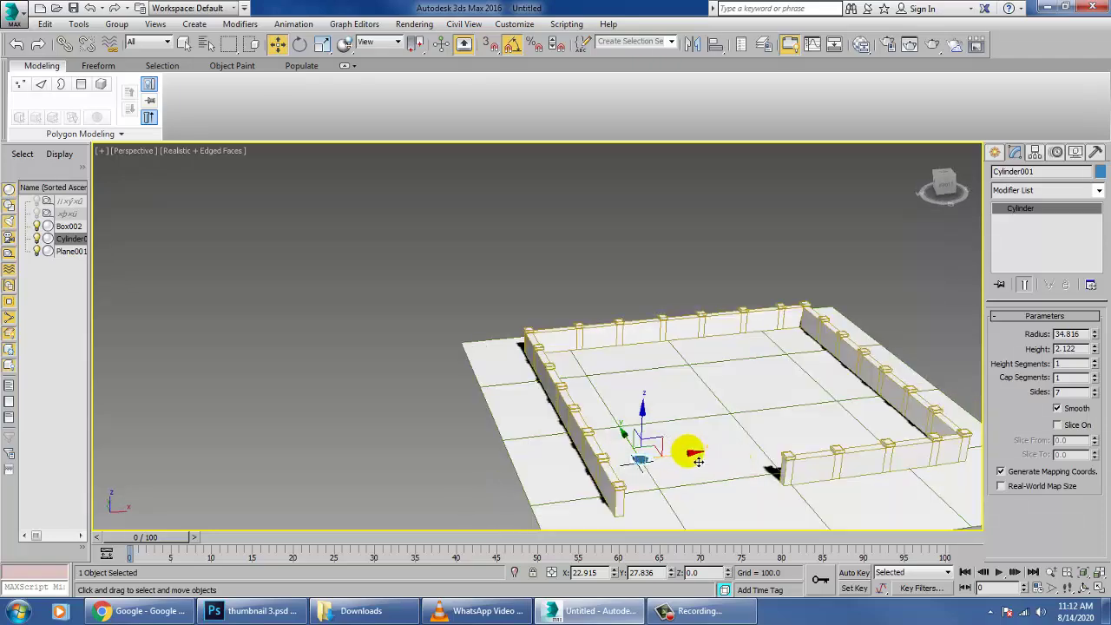
pyautogui.moveTo(692, 469); pyautogui.dragTo(759, 395)
pyautogui.scroll(4, 760, 396)
pyautogui.keyDown('alt'); pyautogui.moveTo(762, 400); pyautogui.dragTo(794, 458, button='middle'); pyautogui.keyUp('alt')
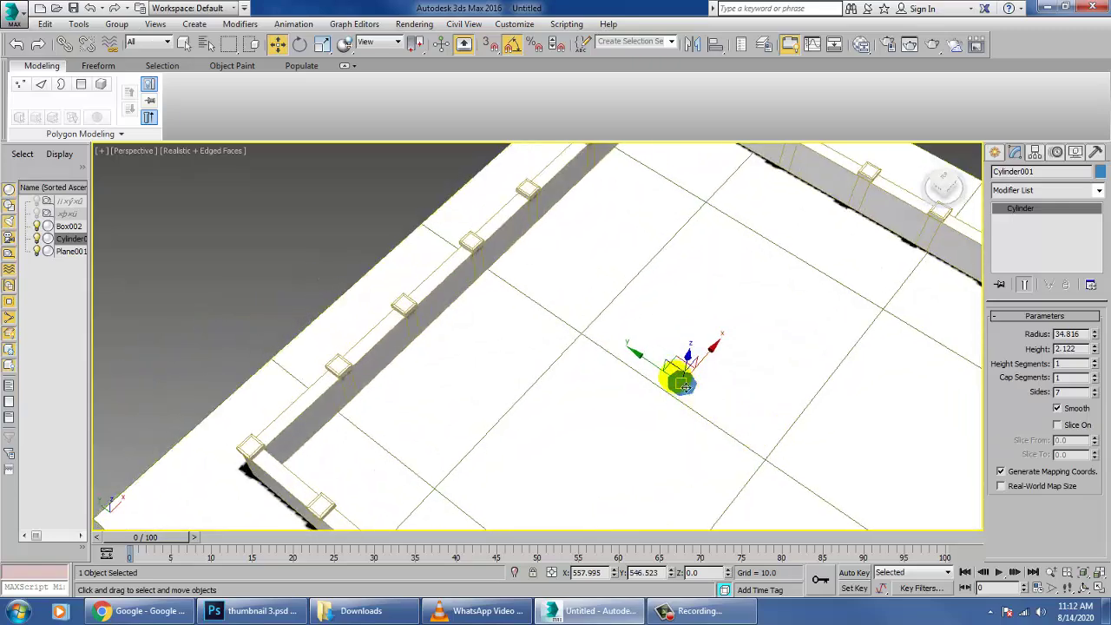
pyautogui.moveTo(703, 406); pyautogui.dragTo(704, 406)
pyautogui.keyDown('alt'); pyautogui.moveTo(746, 421); pyautogui.dragTo(686, 356, button='middle'); pyautogui.keyUp('alt')
pyautogui.keyDown('alt'); pyautogui.moveTo(686, 356); pyautogui.dragTo(715, 373, button='middle'); pyautogui.keyUp('alt')
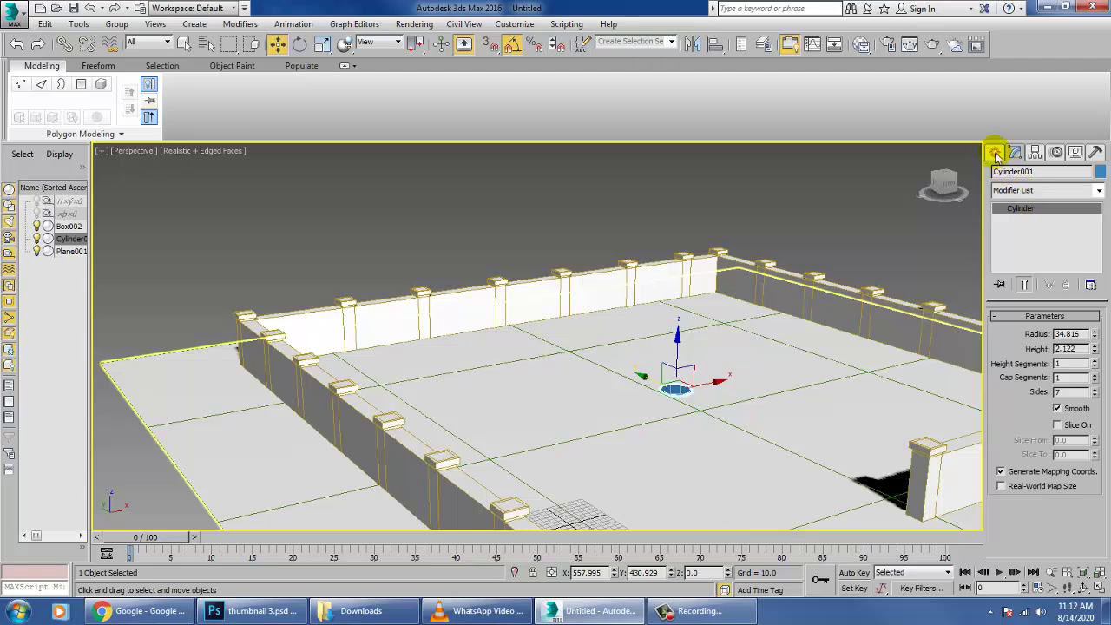
# - Create a tall box column with a base about 39.3 long and 26.8 wide near the seven-sided cylinder
pyautogui.click(996, 153)
pyautogui.click(1007, 241)
pyautogui.keyDown('alt'); pyautogui.moveTo(626, 345); pyautogui.dragTo(620, 372, button='middle'); pyautogui.keyUp('alt')
pyautogui.moveTo(611, 381); pyautogui.dragTo(606, 389)
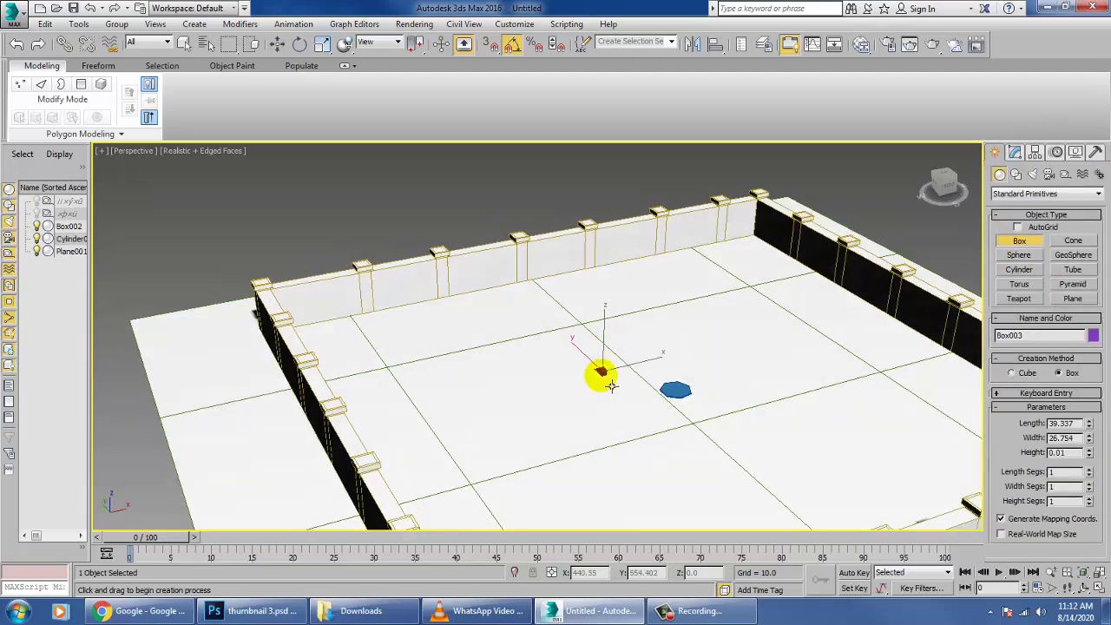
pyautogui.click(590, 196)
# - Make one independent copy of the column, offset along X
pyautogui.press('w')
pyautogui.keyDown('alt'); pyautogui.moveTo(679, 401); pyautogui.dragTo(687, 374, button='middle'); pyautogui.keyUp('alt')
pyautogui.moveTo(658, 380)
pyautogui.keyDown('shift'); pyautogui.mouseDown()
pyautogui.moveTo(713, 363)
pyautogui.moveTo(754, 377)
pyautogui.mouseUp(); pyautogui.keyUp('shift')
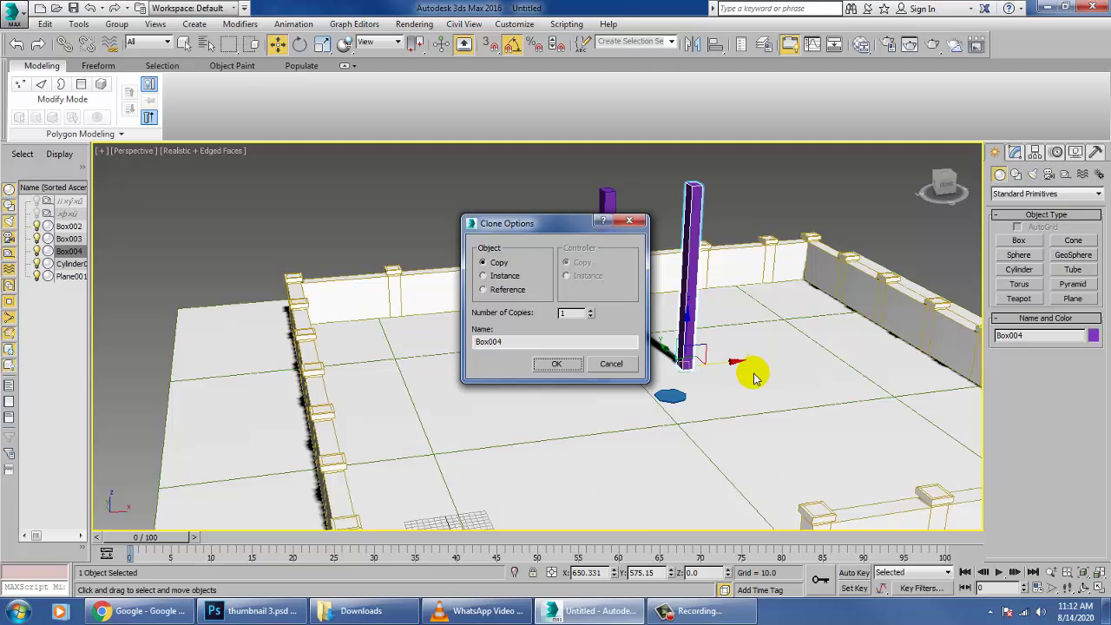
pyautogui.click(560, 368)
# - Copy both columns once along Y to form a rectangular arrangement of four columns
pyautogui.keyDown('alt'); pyautogui.moveTo(564, 368); pyautogui.dragTo(647, 347, button='middle'); pyautogui.keyUp('alt')
pyautogui.keyDown('ctrl'); pyautogui.click(661, 315); pyautogui.keyUp('ctrl')
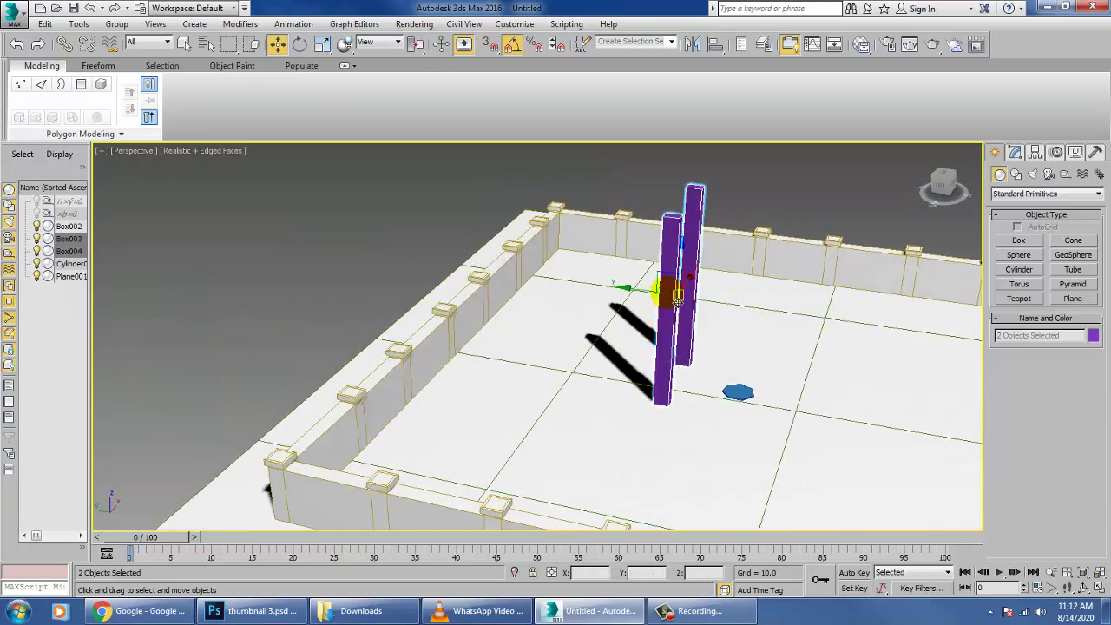
pyautogui.keyDown('shift'); pyautogui.moveTo(641, 301); pyautogui.dragTo(729, 321); pyautogui.keyUp('shift')
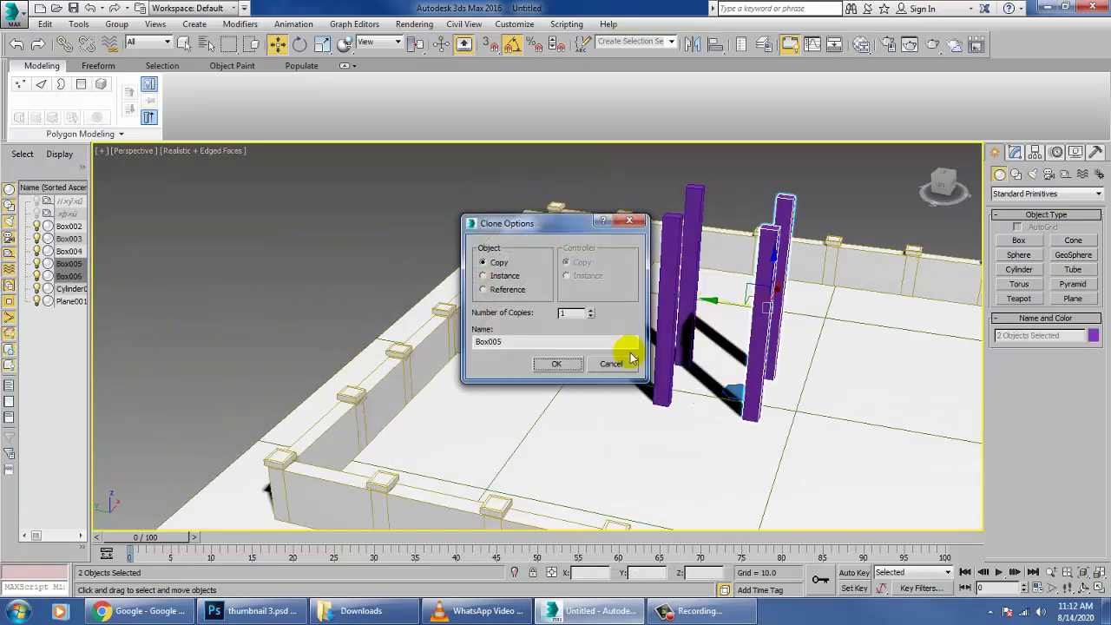
pyautogui.click(555, 369)
pyautogui.moveTo(556, 369)
pyautogui.keyDown('alt'); pyautogui.mouseDown(button='middle')
pyautogui.moveTo(712, 303)
pyautogui.moveTo(674, 355)
pyautogui.moveTo(736, 398)
pyautogui.moveTo(793, 350)
pyautogui.moveTo(829, 369)
pyautogui.moveTo(789, 397)
pyautogui.moveTo(697, 293)
pyautogui.moveTo(789, 317)
pyautogui.moveTo(729, 331)
pyautogui.moveTo(734, 377)
pyautogui.moveTo(744, 365)
pyautogui.mouseUp(button='middle'); pyautogui.keyUp('alt')
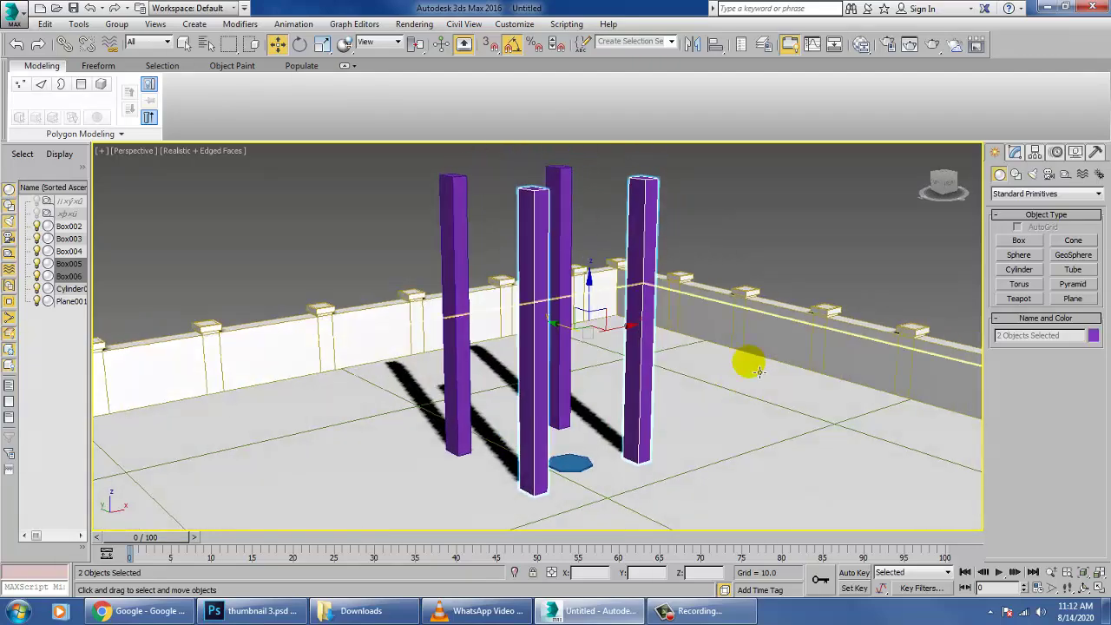
# - Delete the four tall columns and the seven-sided cylinder from the enclosure
pyautogui.click(1021, 240)
pyautogui.press('w')
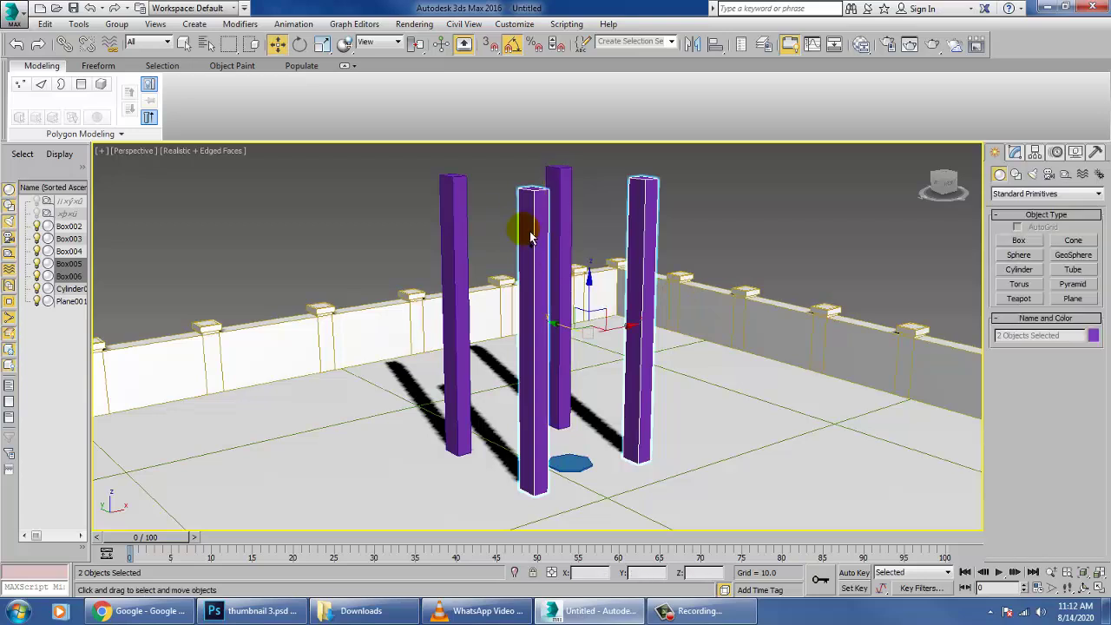
pyautogui.keyDown('ctrl'); pyautogui.click(443, 229); pyautogui.keyUp('ctrl')
pyautogui.keyDown('ctrl'); pyautogui.click(556, 178); pyautogui.keyUp('ctrl')
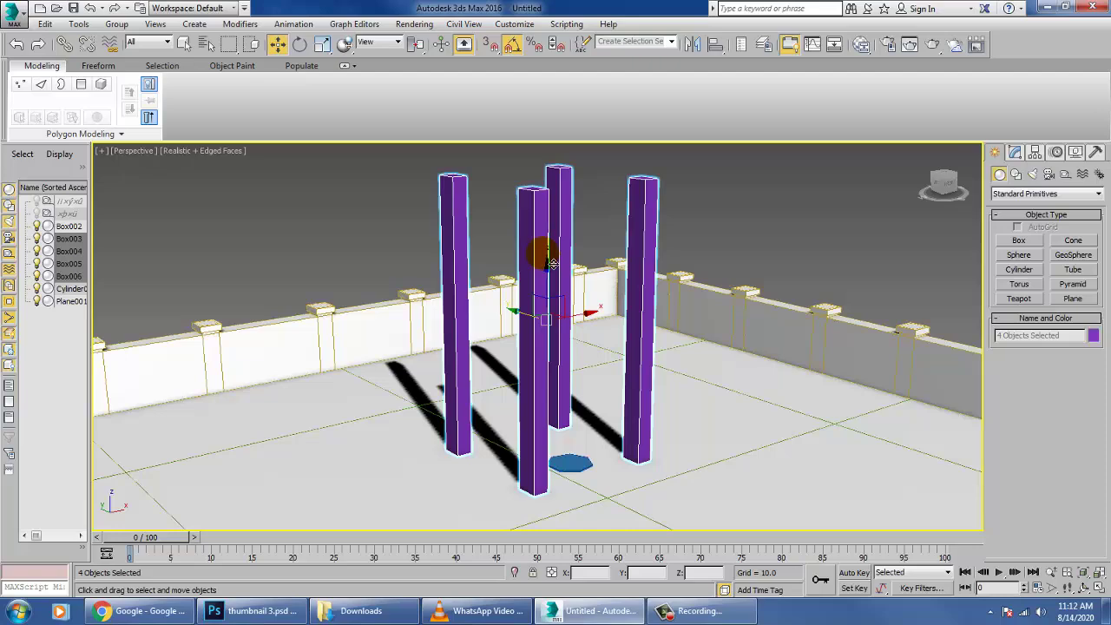
pyautogui.keyDown('alt'); pyautogui.moveTo(661, 269); pyautogui.dragTo(651, 269, button='middle'); pyautogui.keyUp('alt')
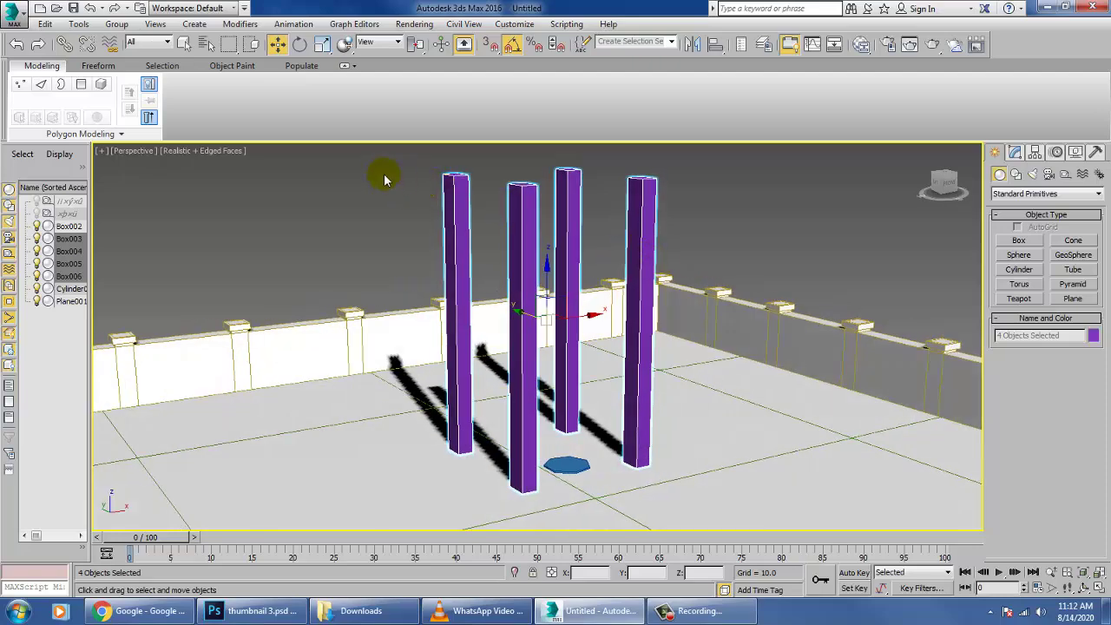
pyautogui.press('Delete')
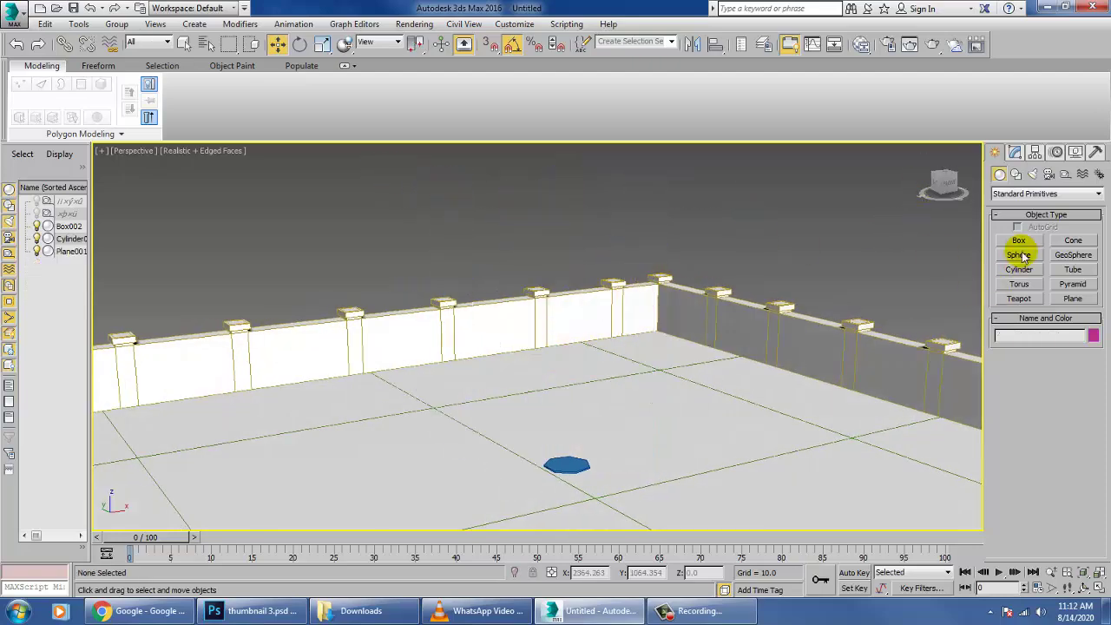
pyautogui.click(569, 465)
pyautogui.press('Delete')
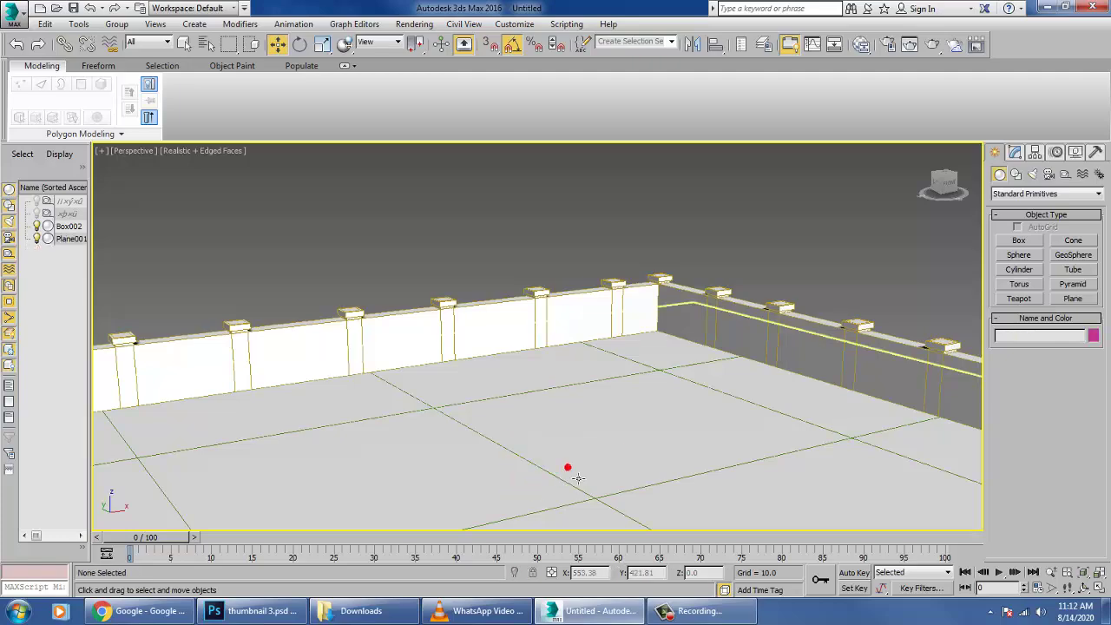
# - Switch to Chrome and search Google Images for "building texture"
pyautogui.click(146, 612)
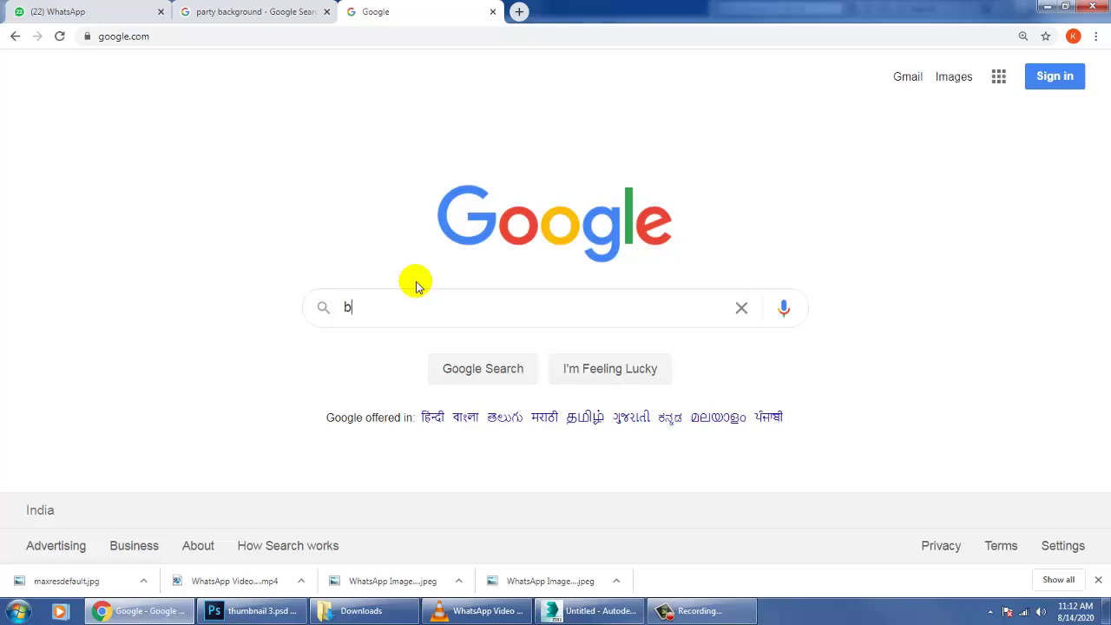
pyautogui.write('building te')
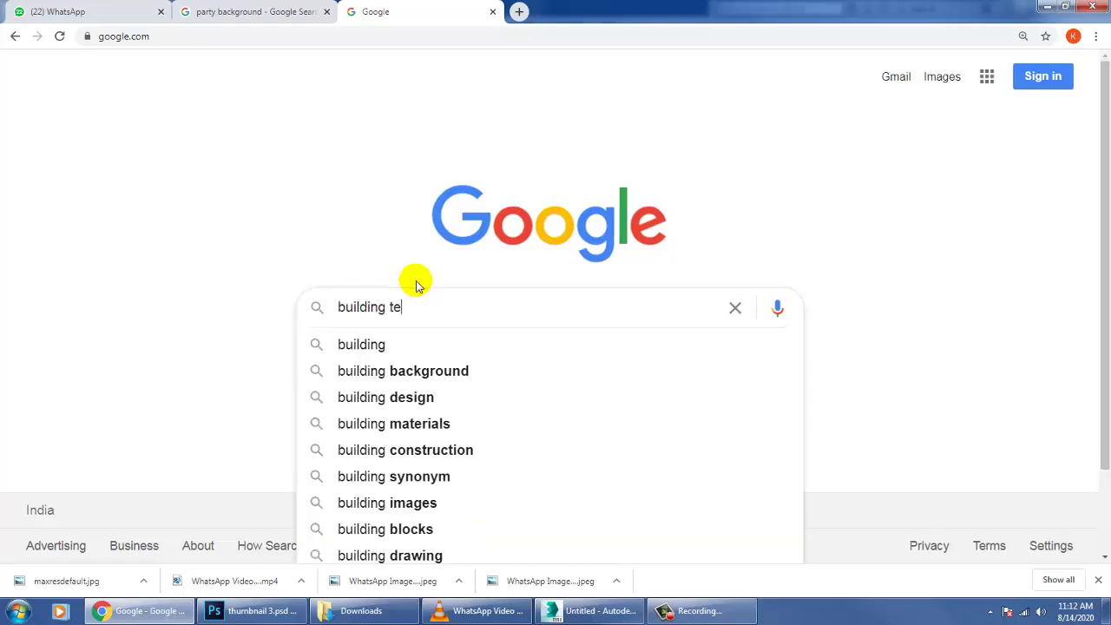
pyautogui.write('xture')
pyautogui.press('Return')
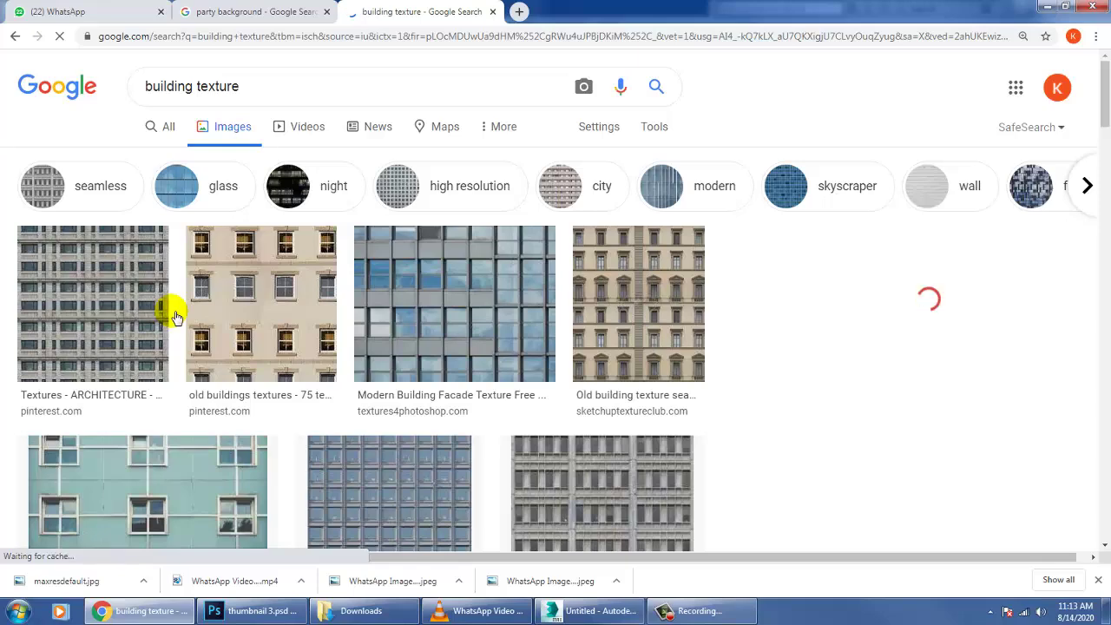
# - Open the first grey residential facade image and save it to the Desktop as a JPEG image
pyautogui.click(172, 317)
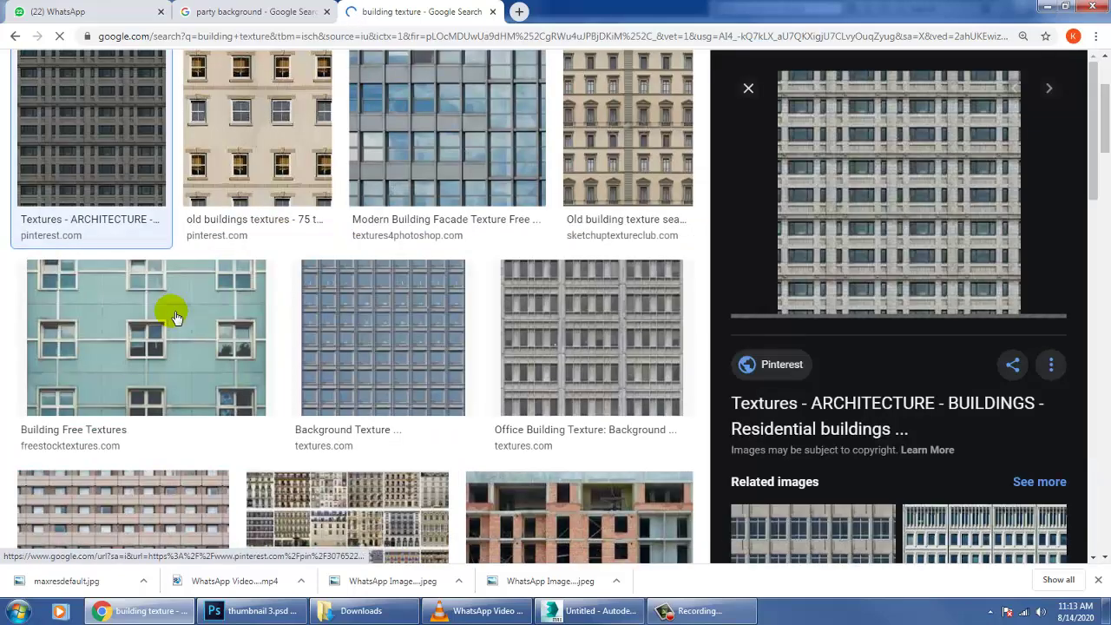
pyautogui.rightClick(869, 165)
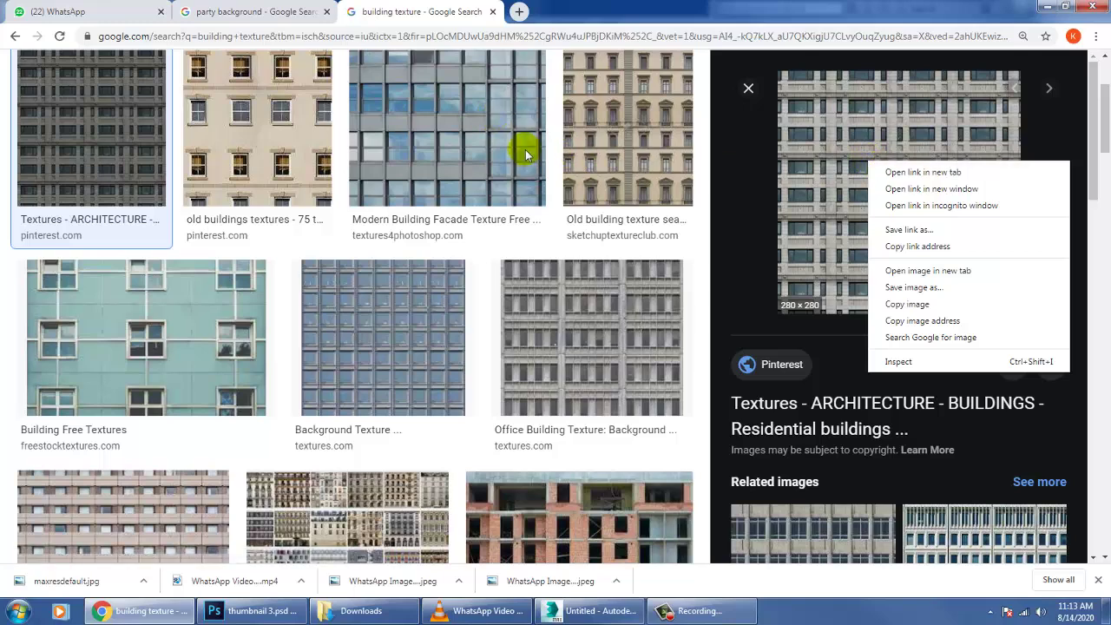
pyautogui.click(949, 288)
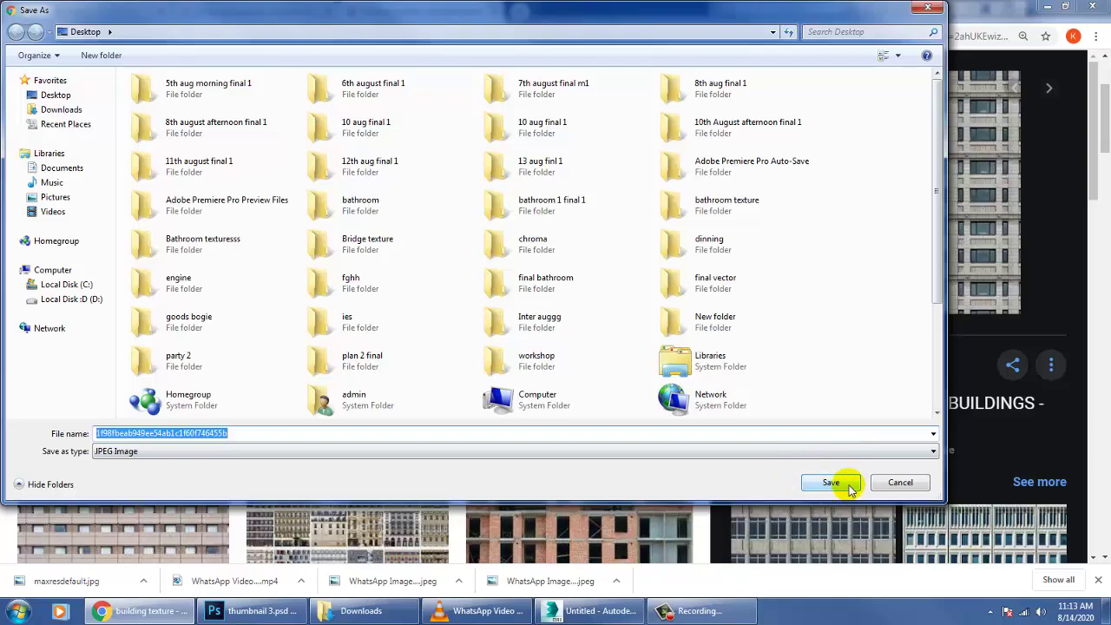
pyautogui.click(850, 486)
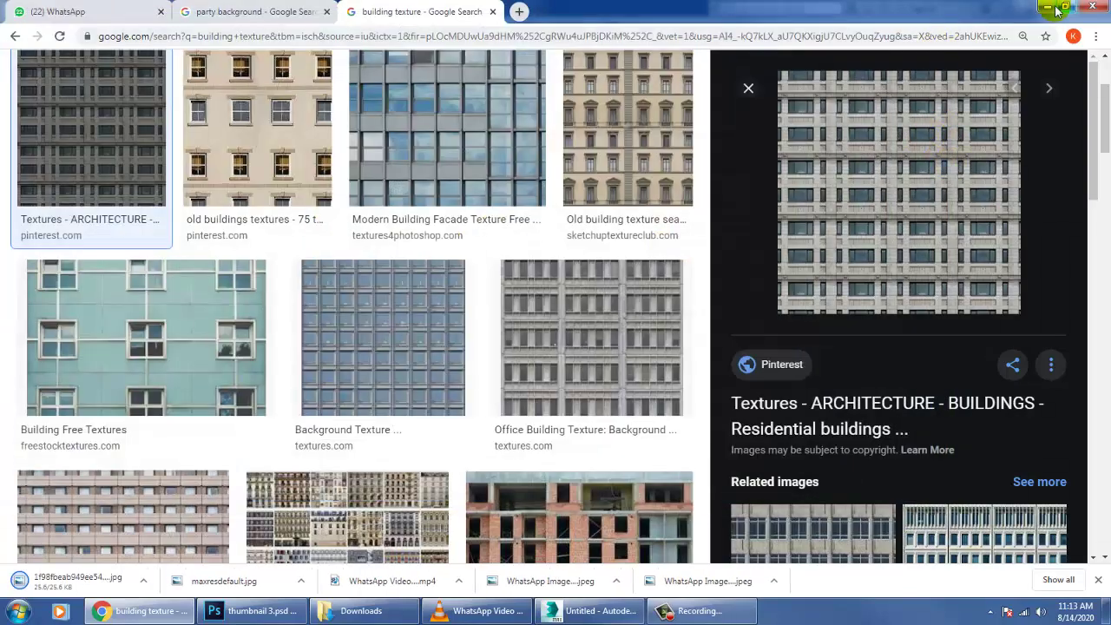
# - Return to 3ds Max and create a box about 231.6 long, 259.4 wide and 153.7 high inside the enclosure
pyautogui.click(1046, 7)
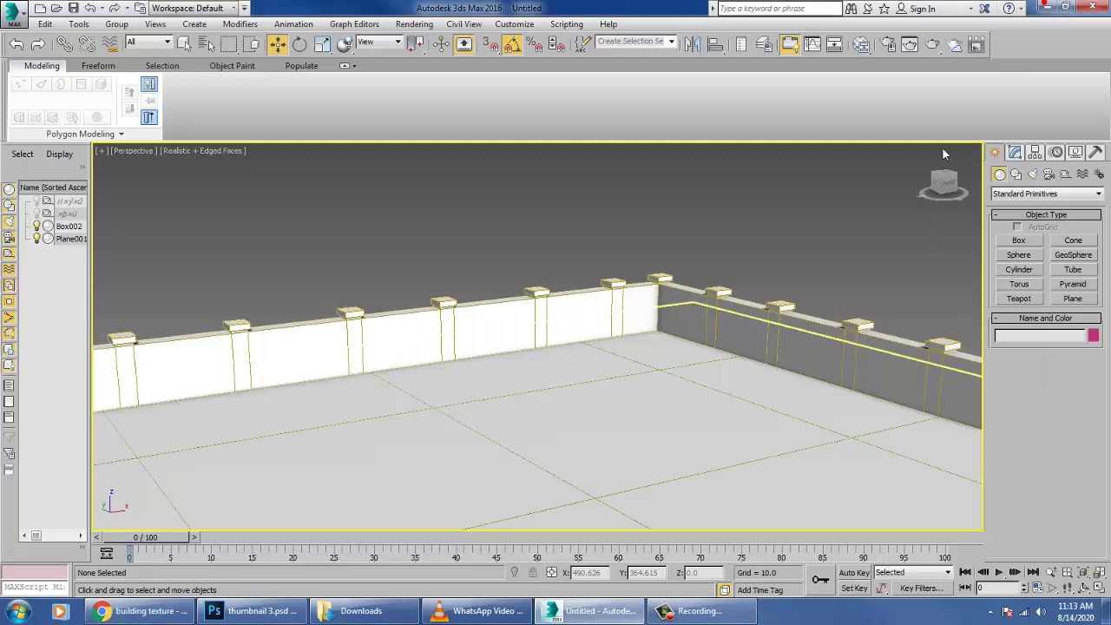
pyautogui.click(1020, 241)
pyautogui.scroll(-4, 652, 445)
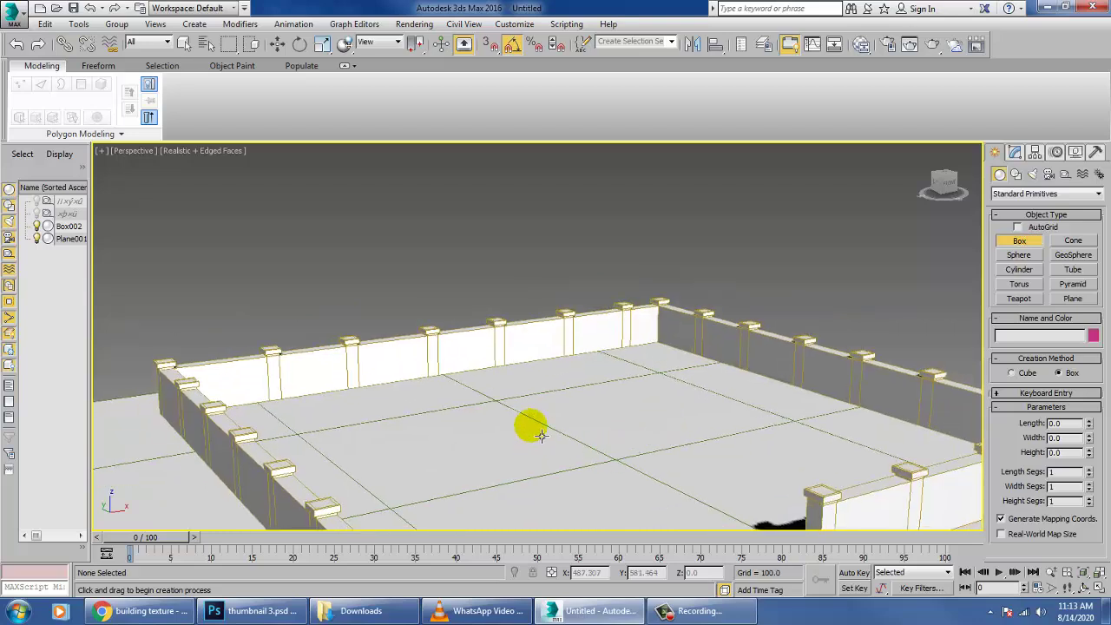
pyautogui.moveTo(540, 434); pyautogui.dragTo(499, 480)
pyautogui.click(458, 317)
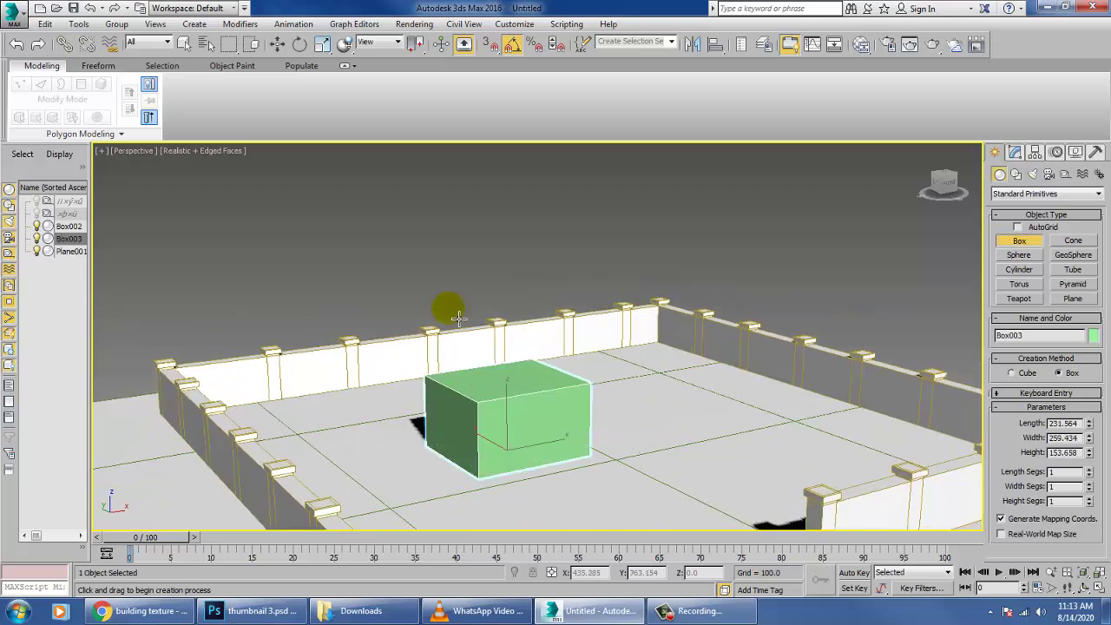
# - Raise the box into a tower about 940.6 high and move it towards the enclosure's back wall, at about X 449.4, Y 731.7
pyautogui.click(450, 68)
pyautogui.press('w')
pyautogui.scroll(-5, 553, 265)
pyautogui.keyDown('alt'); pyautogui.moveTo(554, 273); pyautogui.dragTo(547, 319, button='middle'); pyautogui.keyUp('alt')
pyautogui.scroll(4, 543, 269)
pyautogui.keyDown('alt'); pyautogui.moveTo(513, 474); pyautogui.dragTo(560, 493, button='middle'); pyautogui.keyUp('alt')
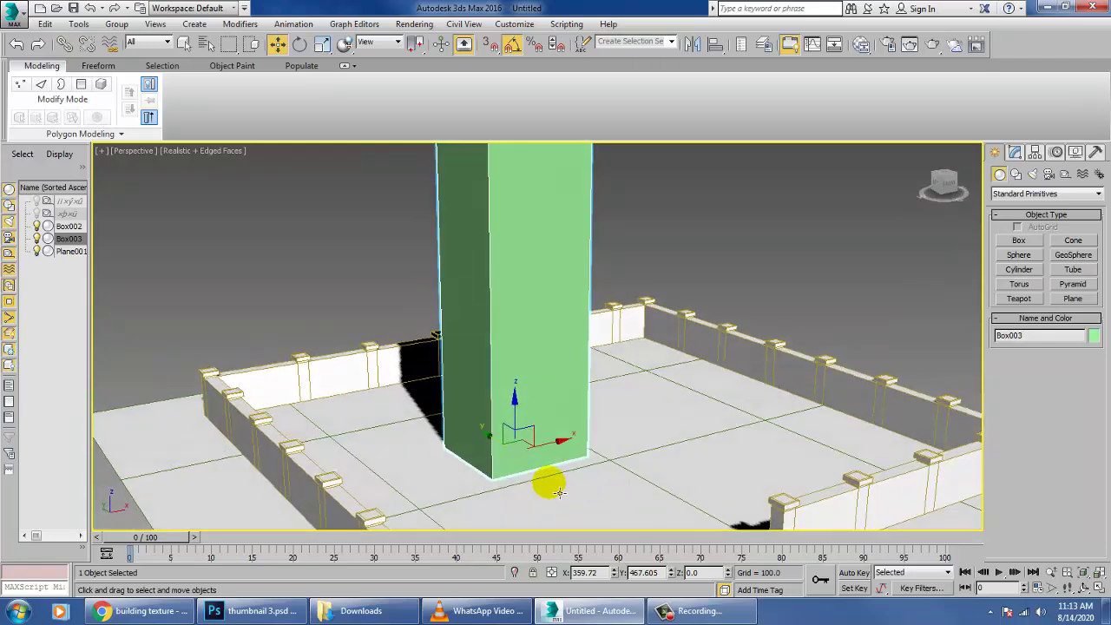
pyautogui.moveTo(505, 447); pyautogui.dragTo(540, 423)
pyautogui.keyDown('alt'); pyautogui.moveTo(555, 410); pyautogui.dragTo(534, 392, button='middle'); pyautogui.keyUp('alt')
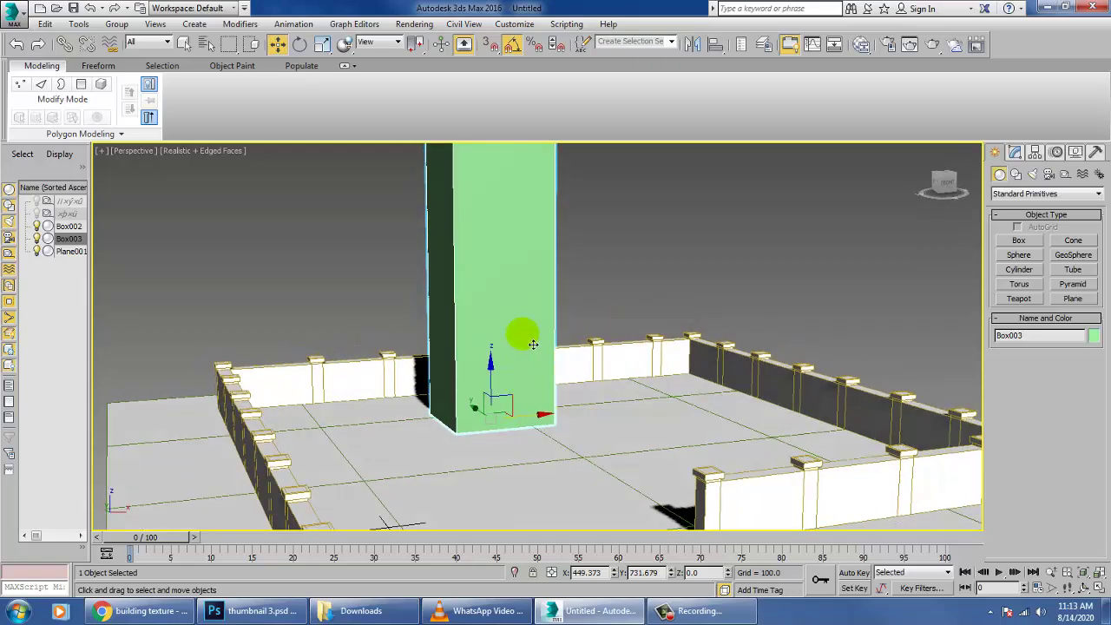
# - Create a new Architectural material in the Slate Material Editor with the Ceramic Tile, Glazed template
pyautogui.press('m')
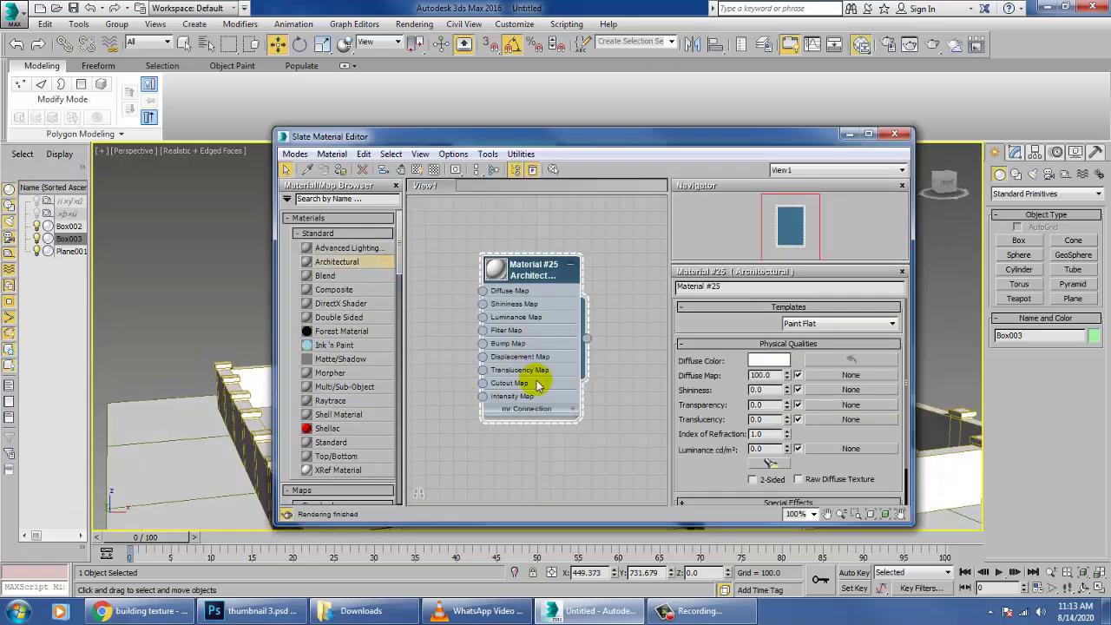
pyautogui.moveTo(537, 385); pyautogui.dragTo(512, 264, button='middle')
pyautogui.moveTo(605, 406); pyautogui.dragTo(605, 406)
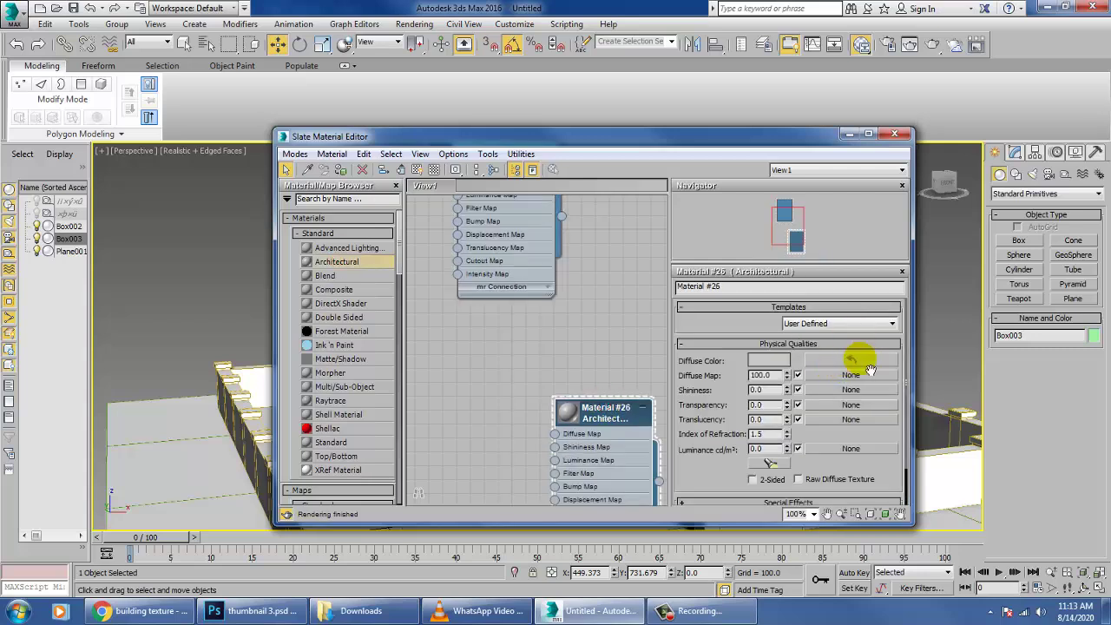
pyautogui.click(866, 323)
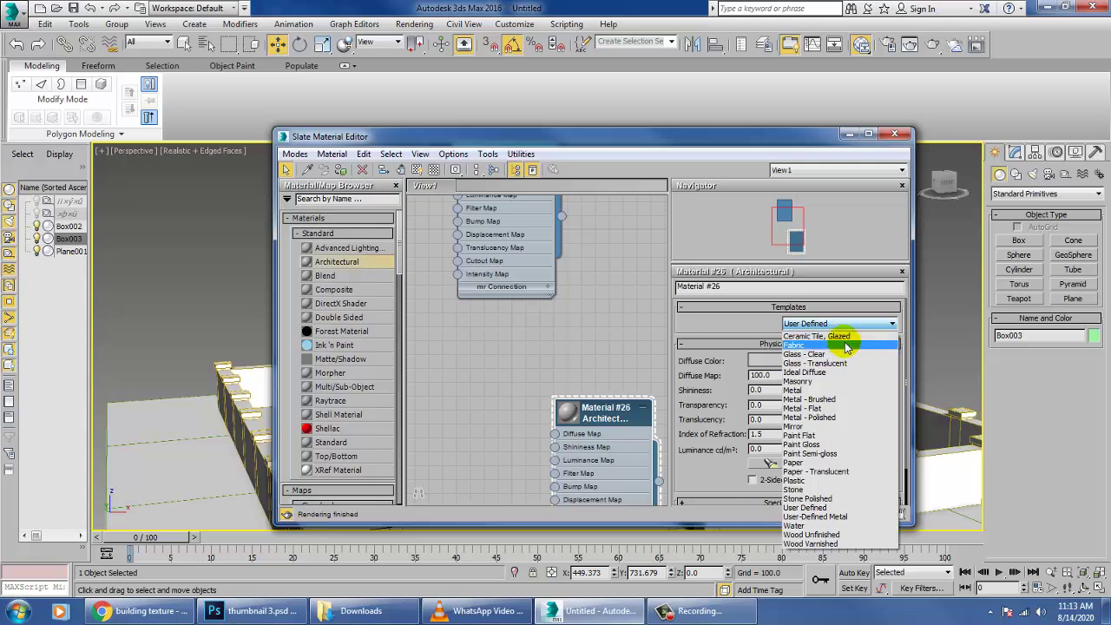
pyautogui.click(842, 337)
# - Choose a Bitmap for the new material's Diffuse Map and browse the Desktop folder for the image
pyautogui.click(852, 377)
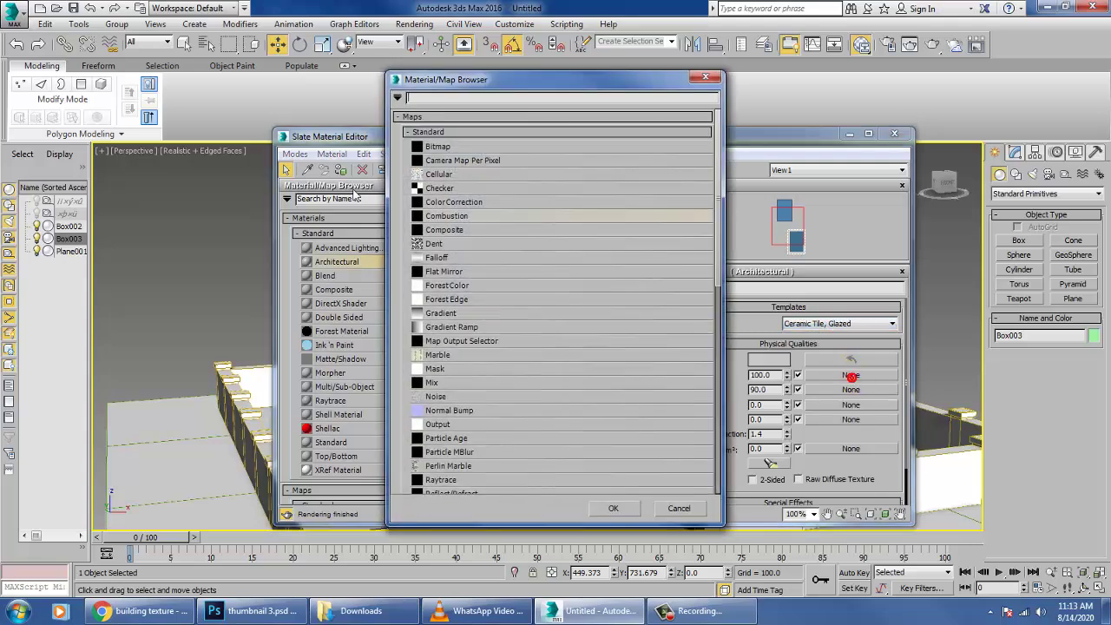
pyautogui.doubleClick(438, 147)
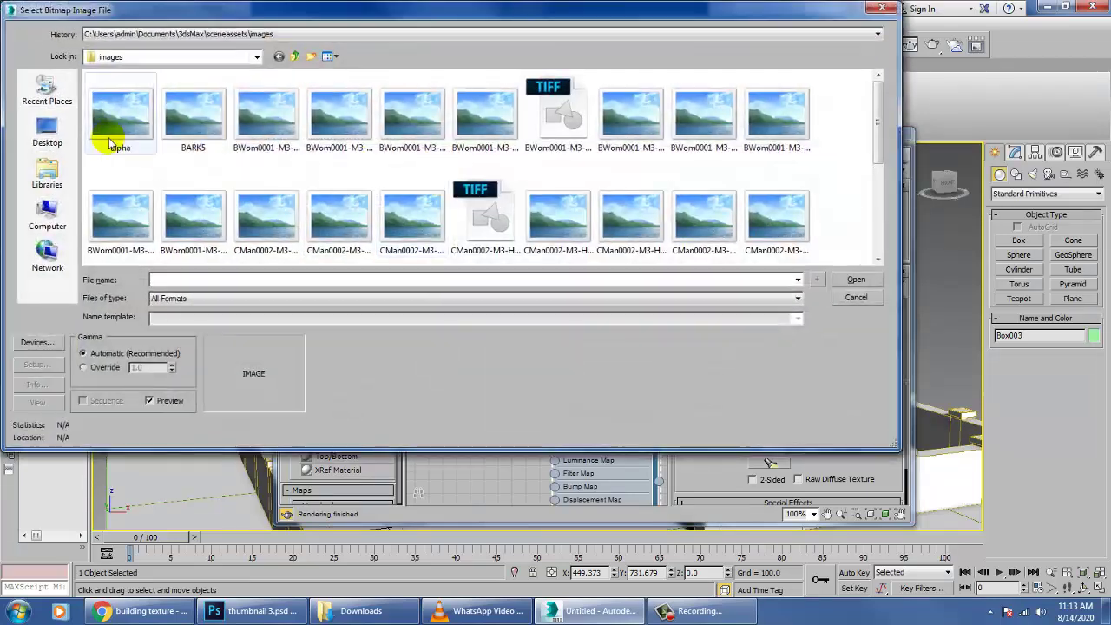
pyautogui.click(48, 130)
pyautogui.moveTo(878, 101); pyautogui.dragTo(880, 258)
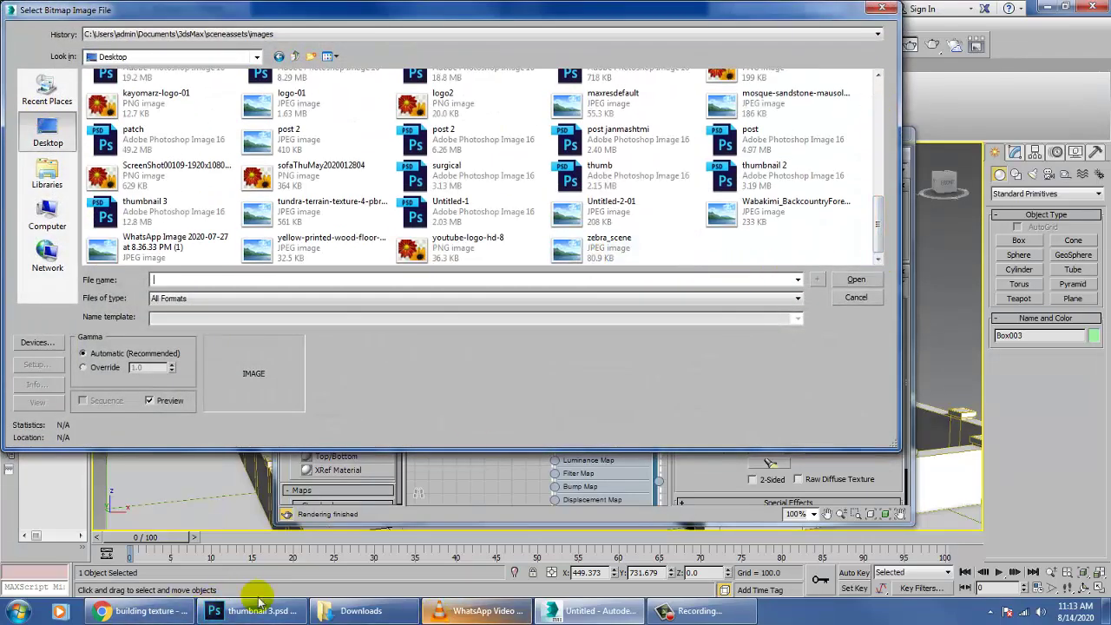
# - Load the downloaded facade image 1f98fbeab949ee54ab1c1f60f746455b.jpg as the diffuse bitmap and apply the material, shown in the viewport, to the tower
pyautogui.click(129, 613)
pyautogui.click(129, 613)
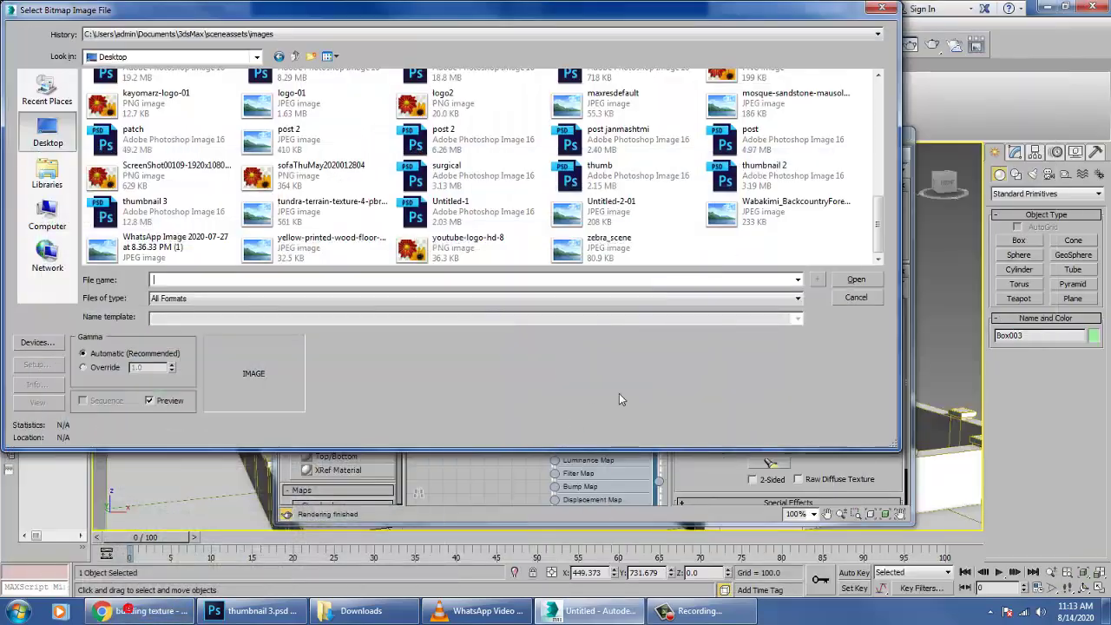
pyautogui.click(293, 250)
pyautogui.press('1')
pyautogui.press('1')
pyautogui.press('1')
pyautogui.press('1')
pyautogui.press('1')
pyautogui.press('1')
pyautogui.press('1')
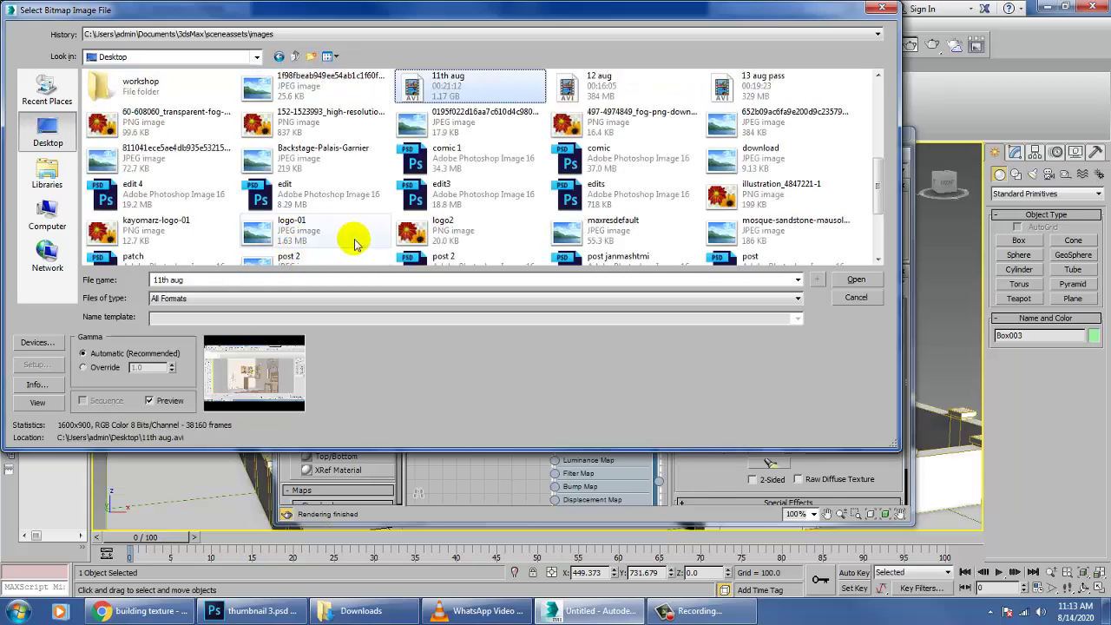
pyautogui.doubleClick(306, 89)
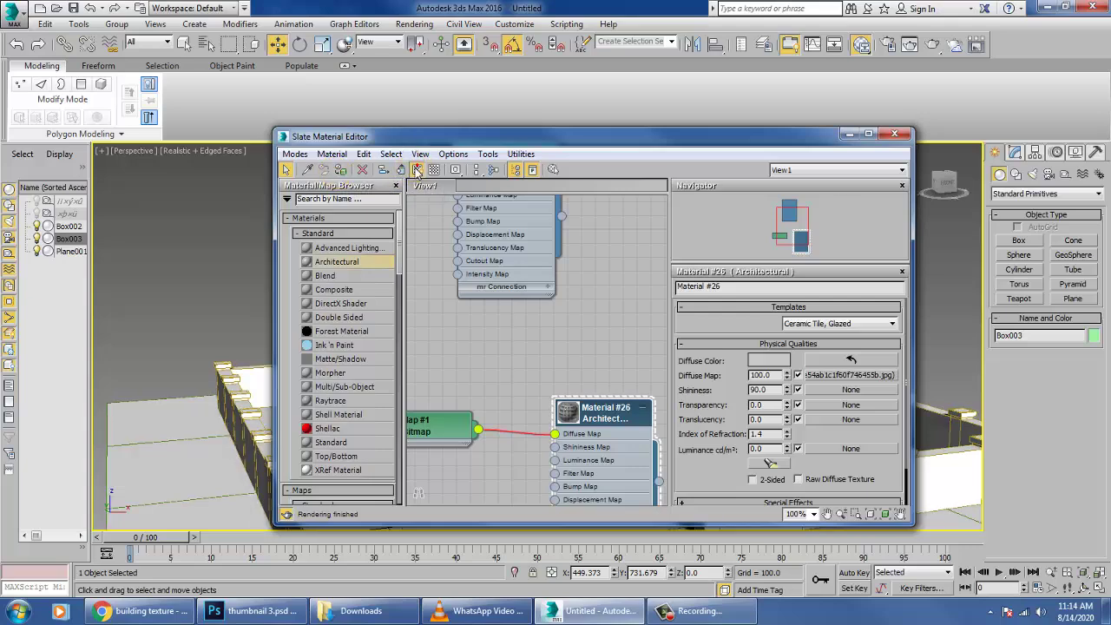
pyautogui.click(849, 135)
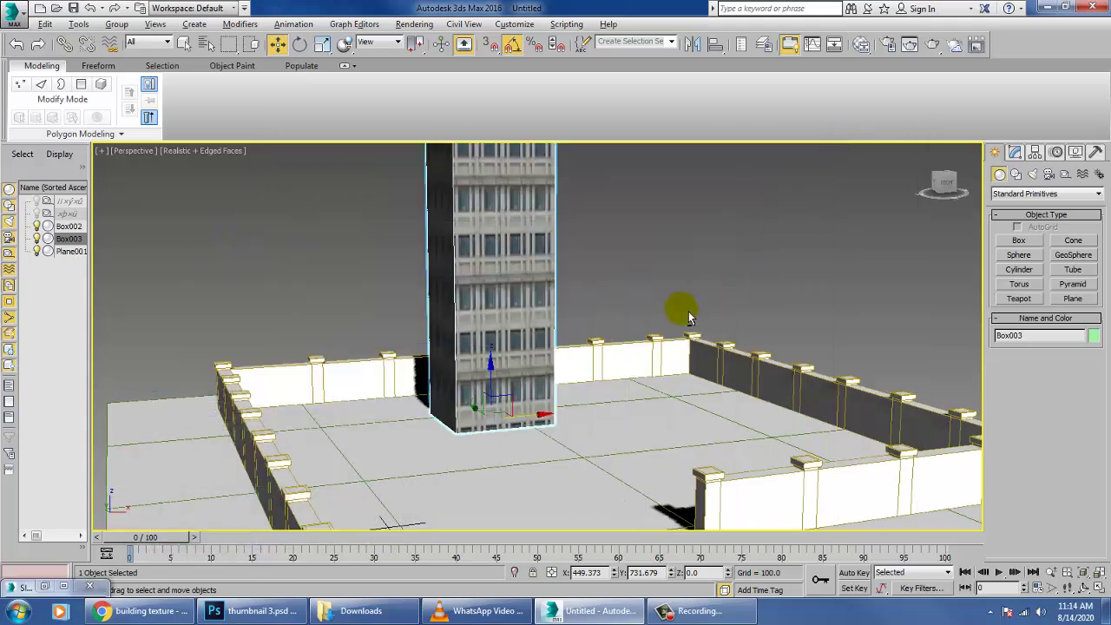
# - Add a UVW Map modifier to the tower and set its mapping type to Box
pyautogui.click(1016, 155)
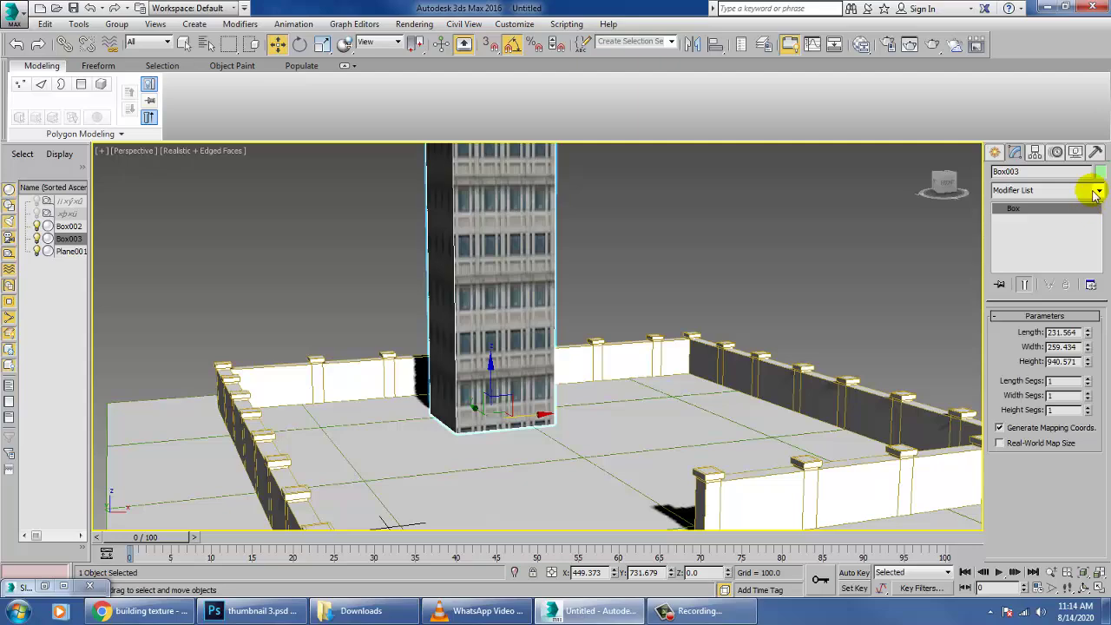
pyautogui.click(1097, 191)
pyautogui.press('u')
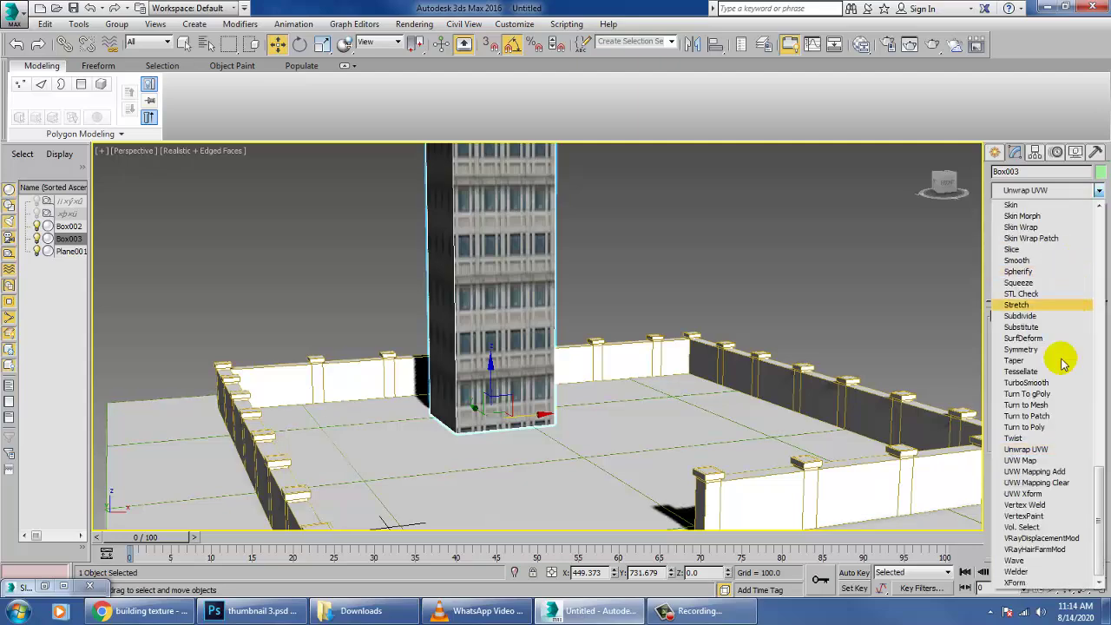
pyautogui.click(1022, 460)
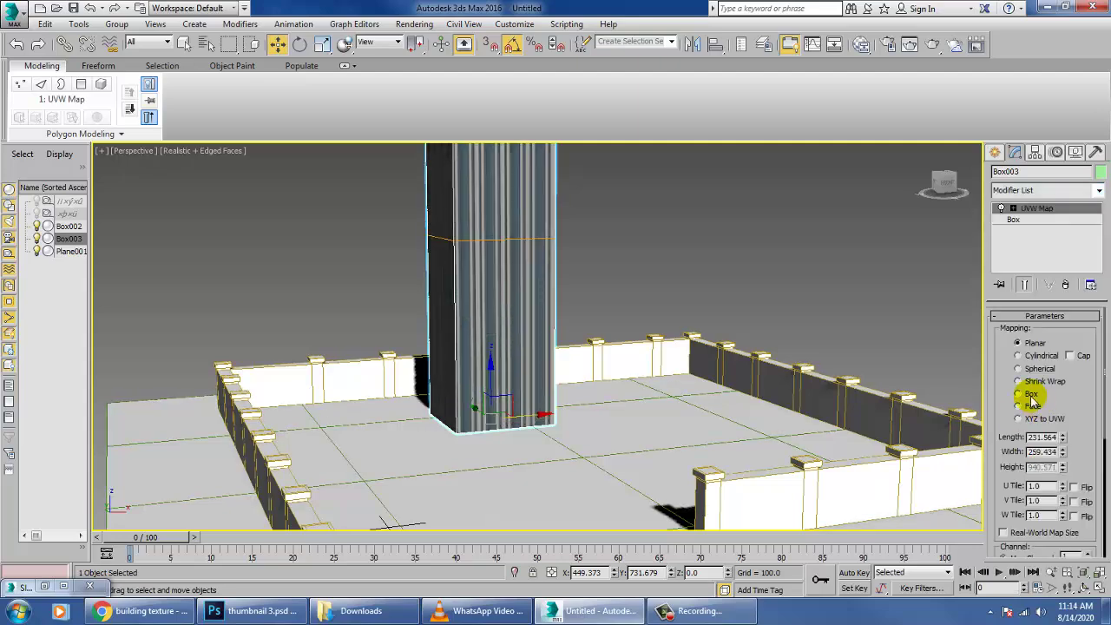
pyautogui.click(1031, 396)
# - Set the tower's UVW mapping height to about 649, undoing the trial changes to the other mapping dimensions
pyautogui.moveTo(1064, 455); pyautogui.dragTo(1074, 481)
pyautogui.hotkey('ctrl', 'z')
pyautogui.moveTo(1064, 440); pyautogui.dragTo(1075, 501)
pyautogui.hotkey('ctrl', 'z')
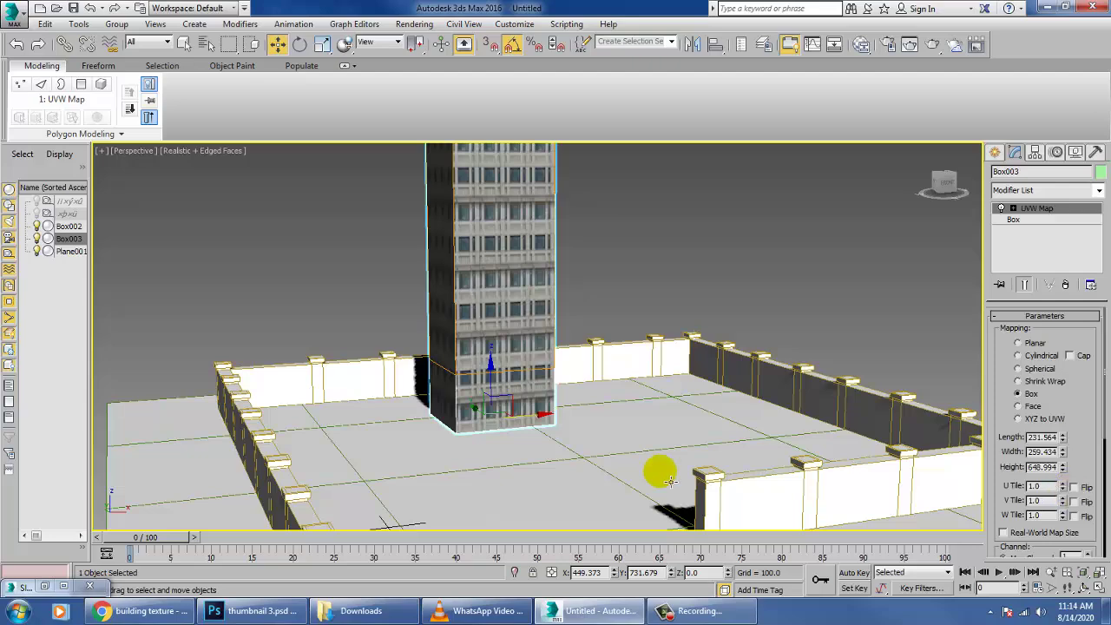
# - Clone the tower along X to about X 882.9 and scale the copy down to roughly half its height
pyautogui.keyDown('shift'); pyautogui.moveTo(529, 417); pyautogui.dragTo(691, 415); pyautogui.keyUp('shift')
pyautogui.click(557, 364)
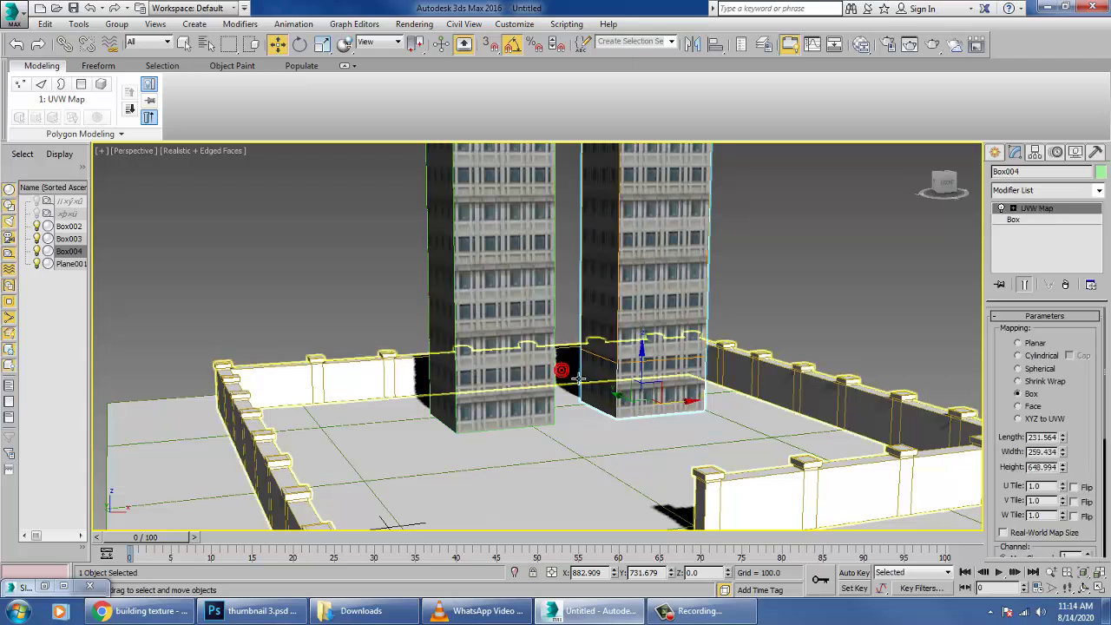
pyautogui.press('r')
pyautogui.moveTo(650, 335)
pyautogui.mouseDown()
pyautogui.moveTo(660, 365)
pyautogui.moveTo(645, 390)
pyautogui.mouseUp()
pyautogui.press('w')
# - Show the whole compound in a maximized Top view with realistic shading
pyautogui.hotkey('alt', 'w')
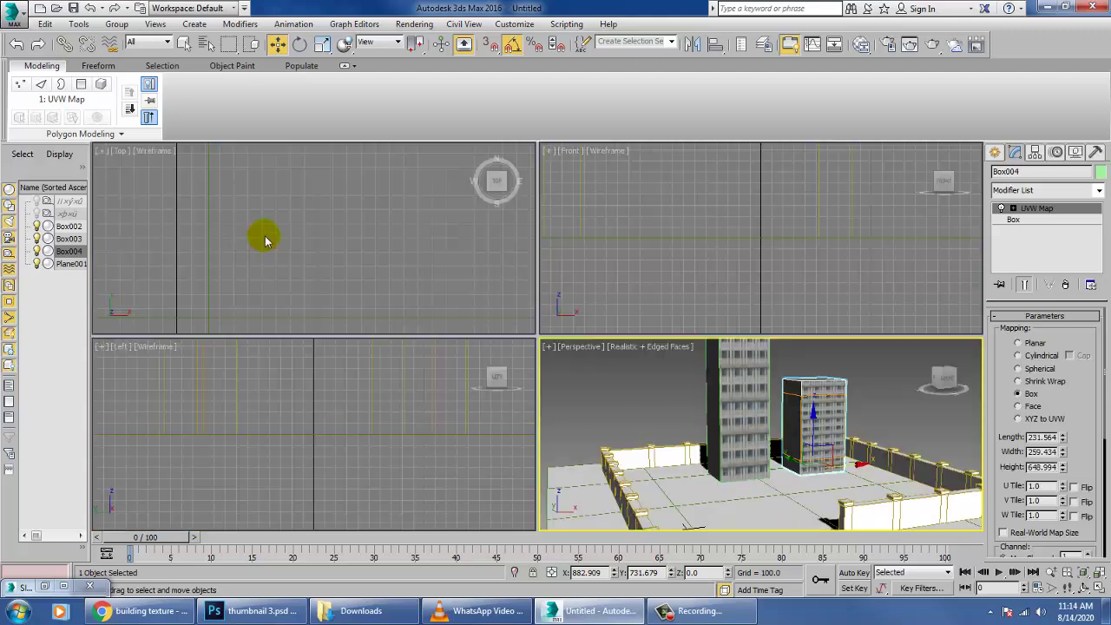
pyautogui.rightClick(266, 241)
pyautogui.hotkey('alt', 'w')
pyautogui.press('z')
pyautogui.scroll(-5, 432, 273)
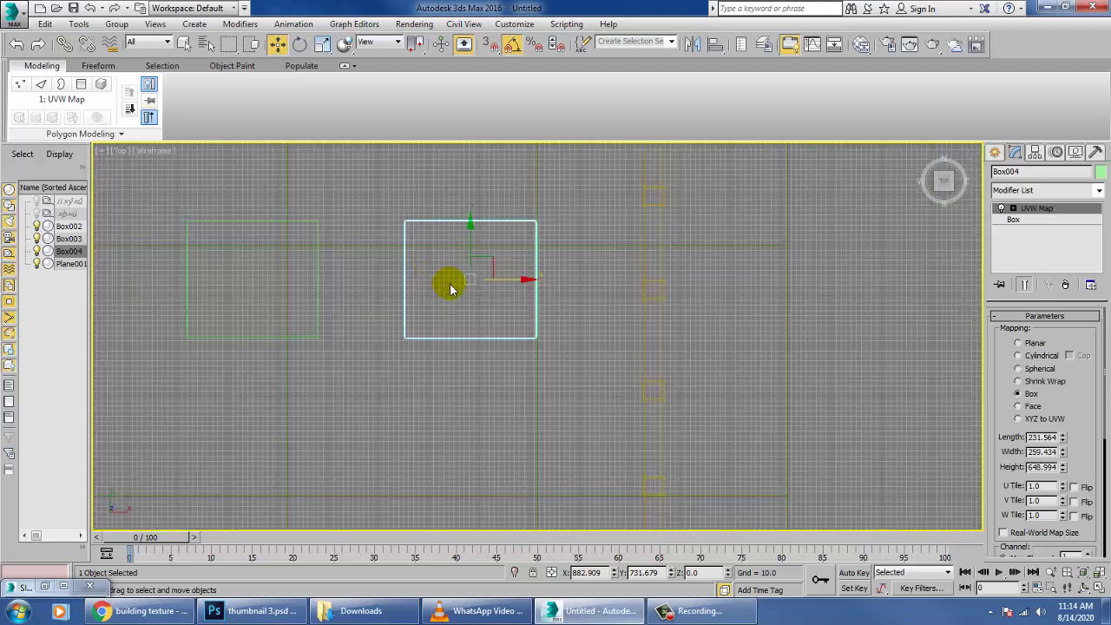
pyautogui.press('F3')
pyautogui.scroll(-5, 608, 278)
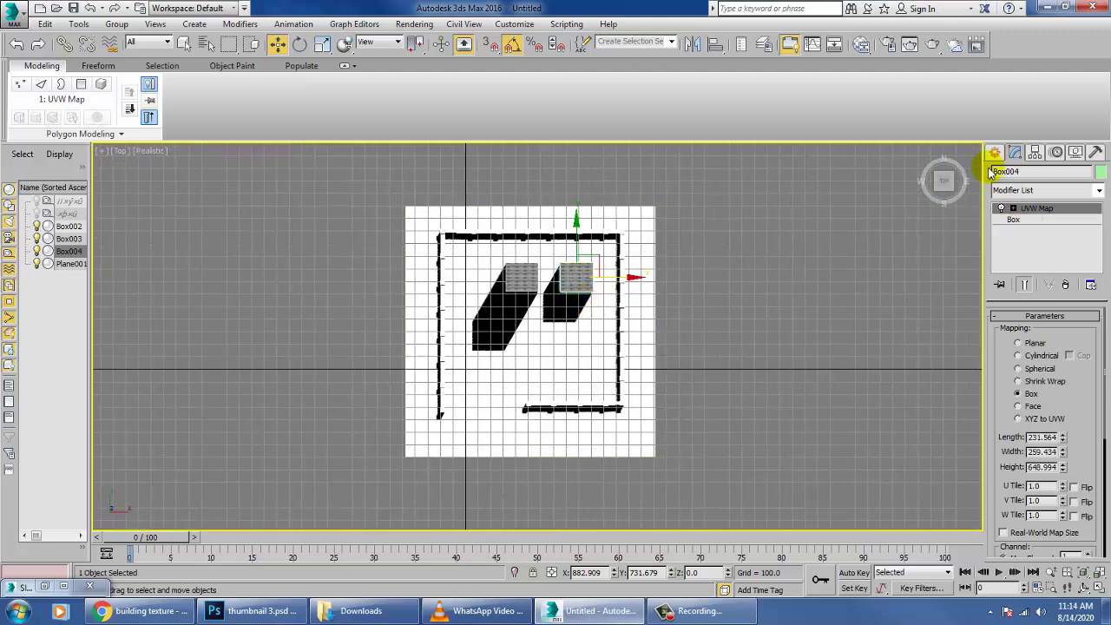
pyautogui.click(997, 153)
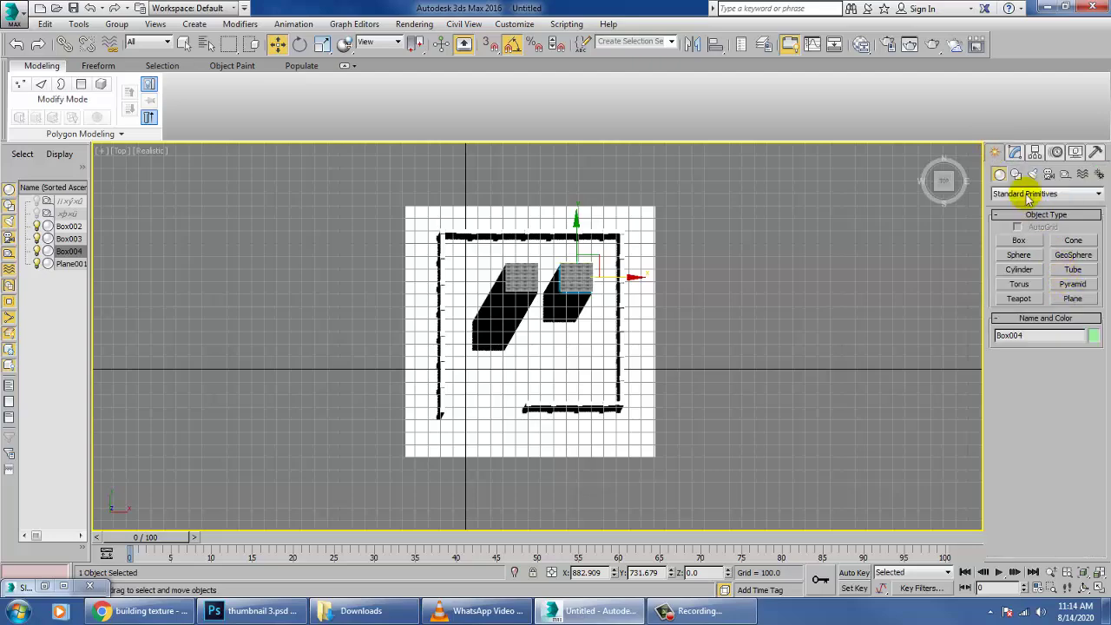
pyautogui.click(1019, 175)
pyautogui.click(1021, 252)
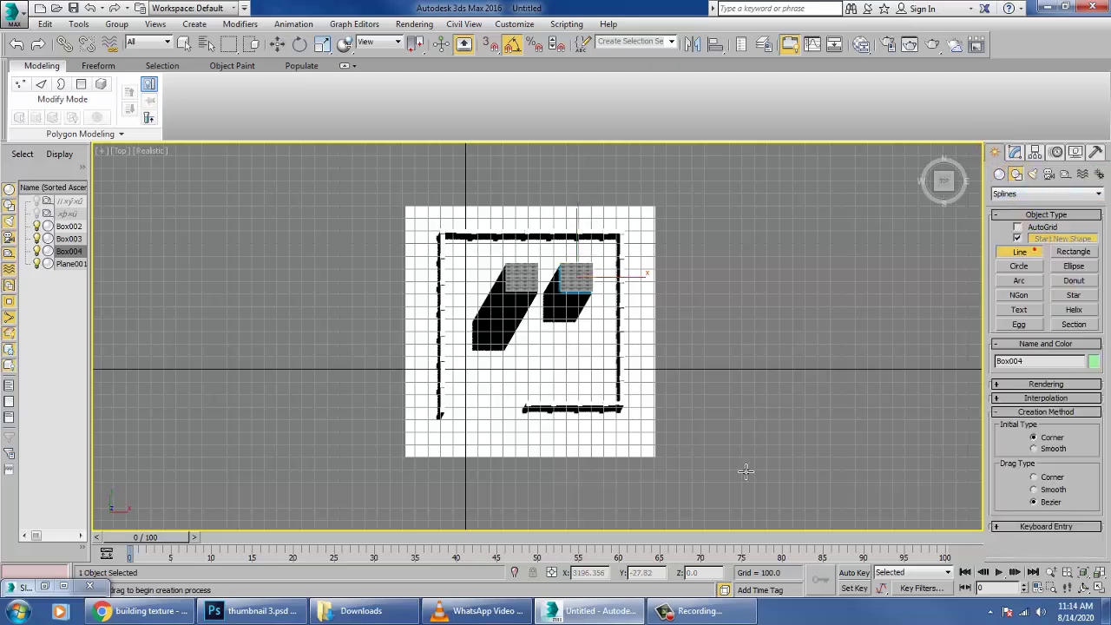
pyautogui.moveTo(604, 419); pyautogui.dragTo(599, 297, button='middle')
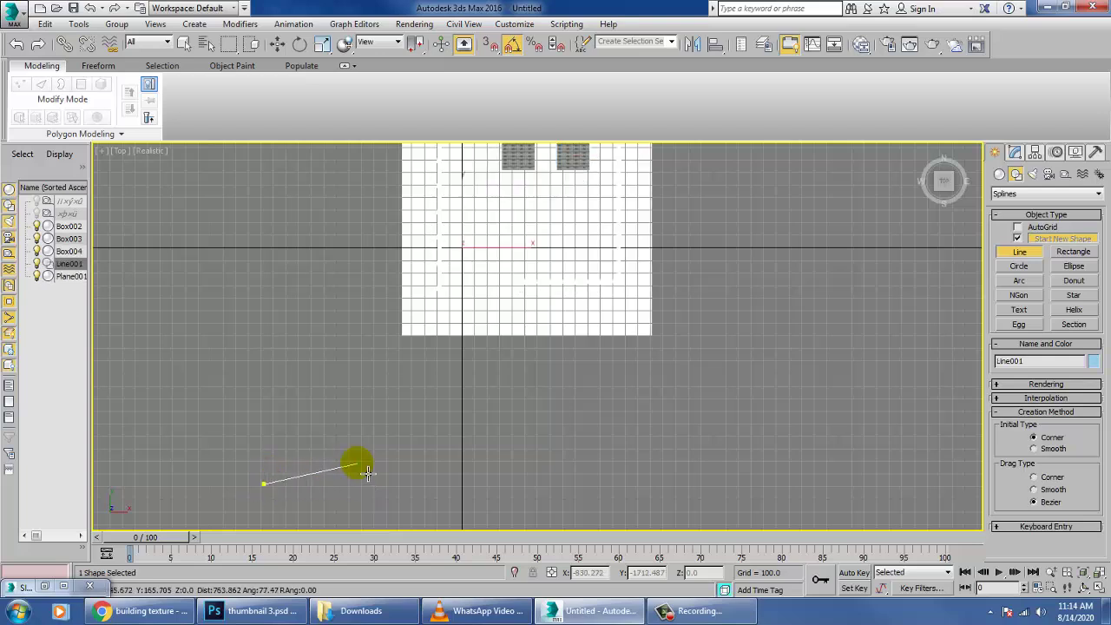
pyautogui.rightClick(358, 462)
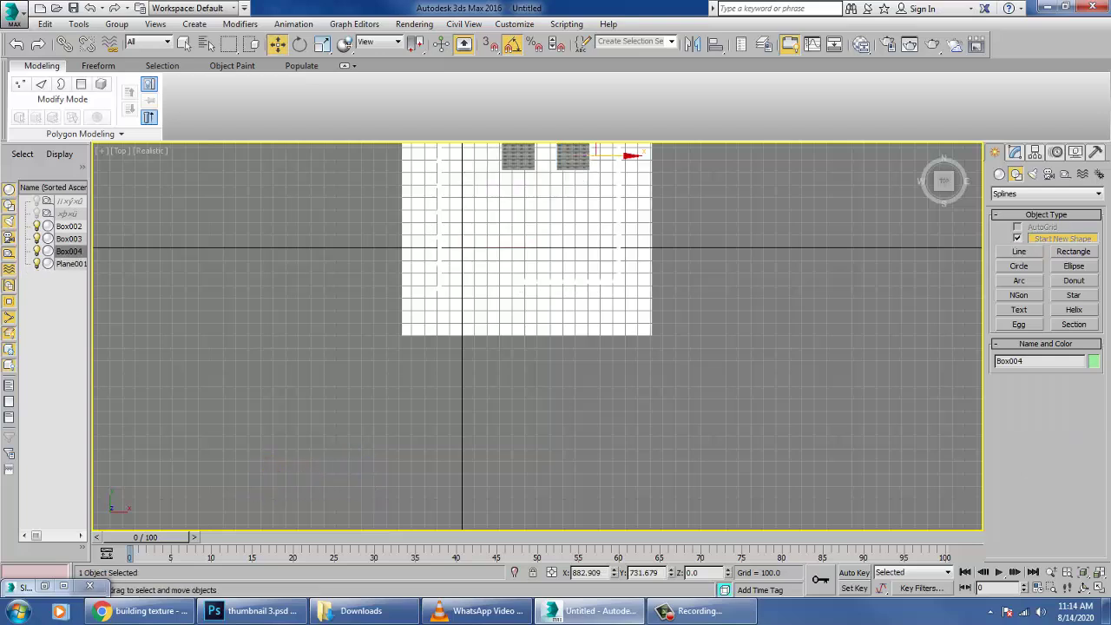
# - Create a long, narrow road plane along the ground plane's front edge, centred at about X 514.7, Y -928.2, and check it in Perspective
pyautogui.click(1000, 175)
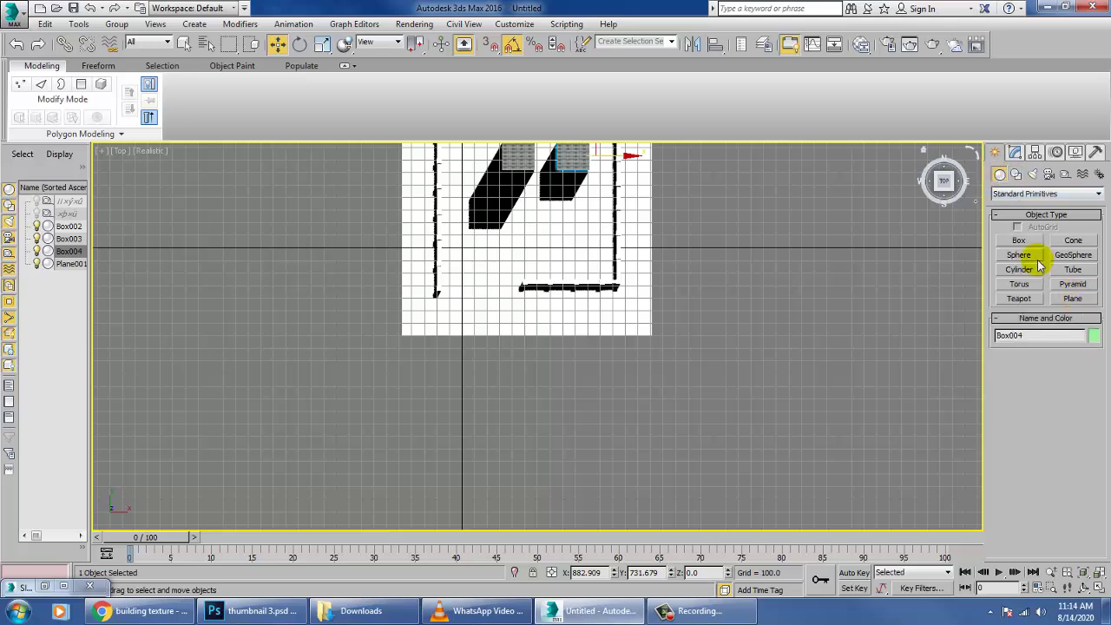
pyautogui.click(1074, 300)
pyautogui.moveTo(267, 333); pyautogui.dragTo(797, 405)
pyautogui.press('w')
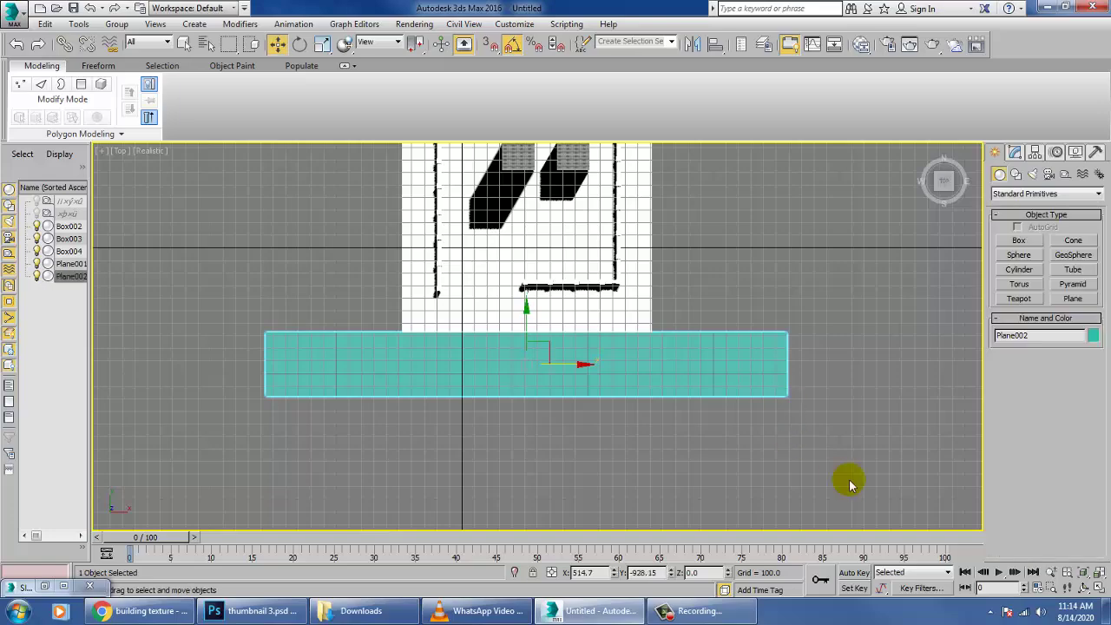
pyautogui.hotkey('alt', 'w')
pyautogui.middleClick(843, 426)
pyautogui.hotkey('alt', 'w')
pyautogui.scroll(4, 843, 426)
pyautogui.moveTo(843, 426); pyautogui.dragTo(806, 382, button='middle')
pyautogui.scroll(-5, 805, 382)
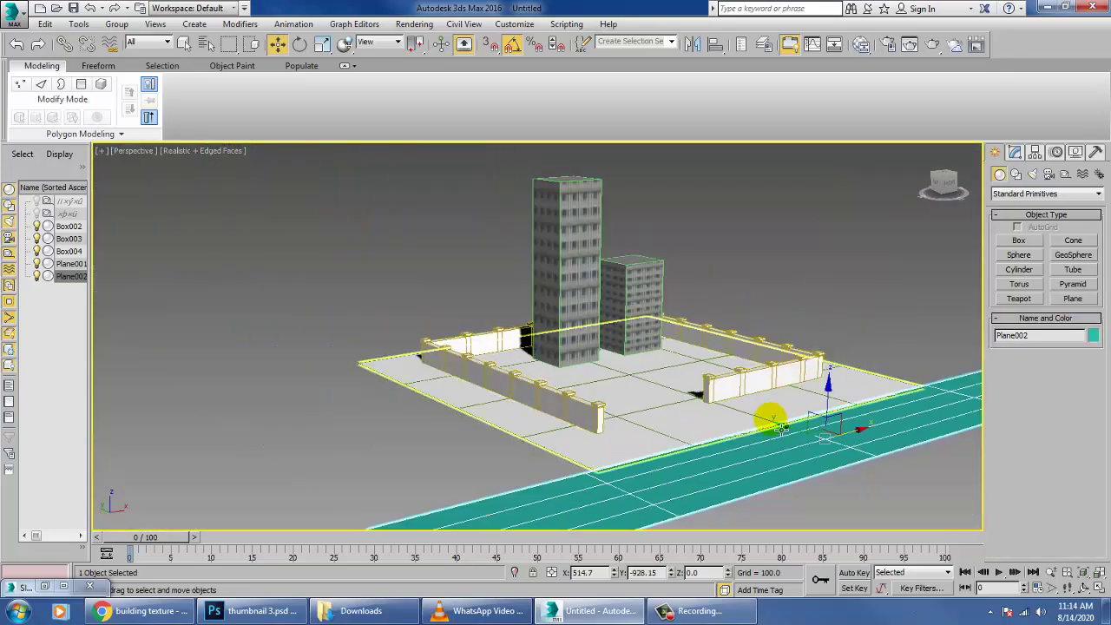
pyautogui.keyDown('alt'); pyautogui.moveTo(838, 438); pyautogui.dragTo(750, 406, button='middle'); pyautogui.keyUp('alt')
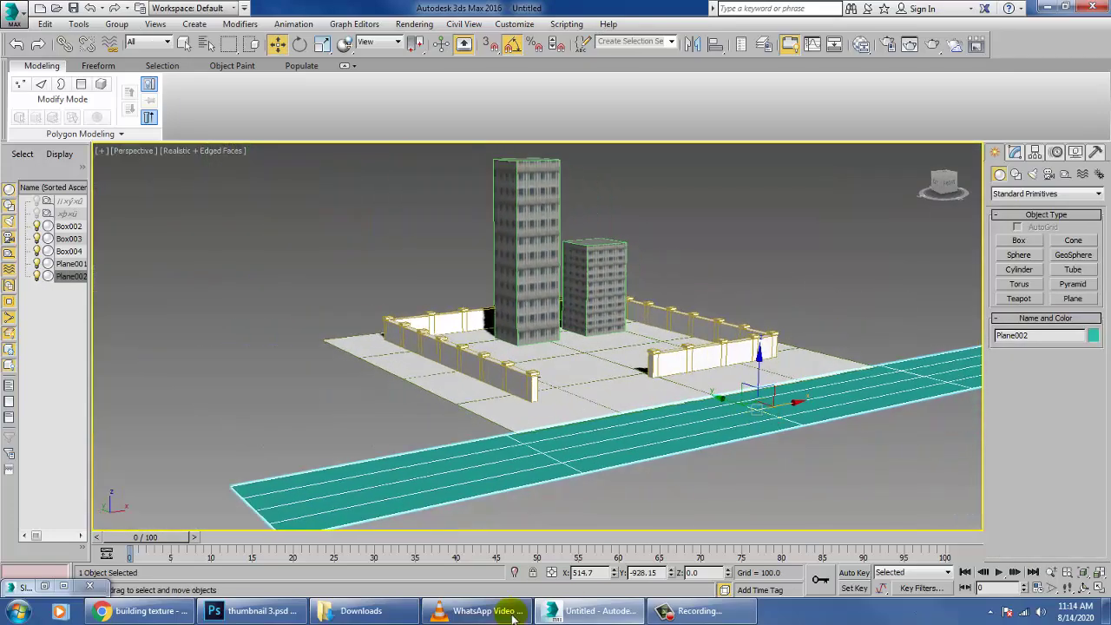
# - Switch to Chrome and search Google Images for "road texture"
pyautogui.click(139, 612)
pyautogui.scroll(2, 417, 104)
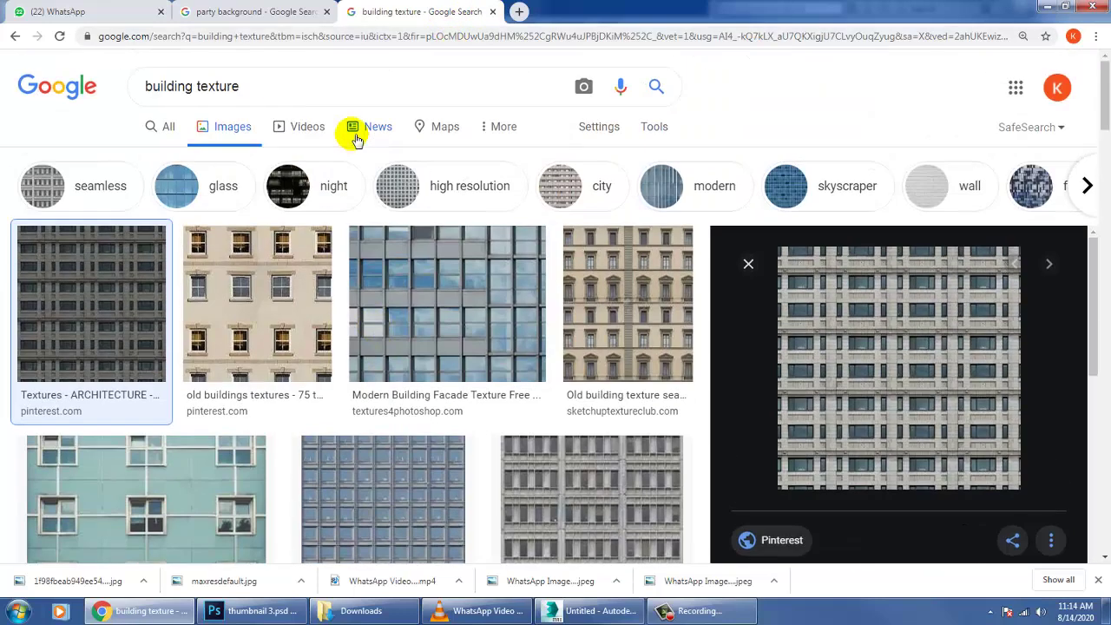
pyautogui.tripleClick(295, 87)
pyautogui.write('r')
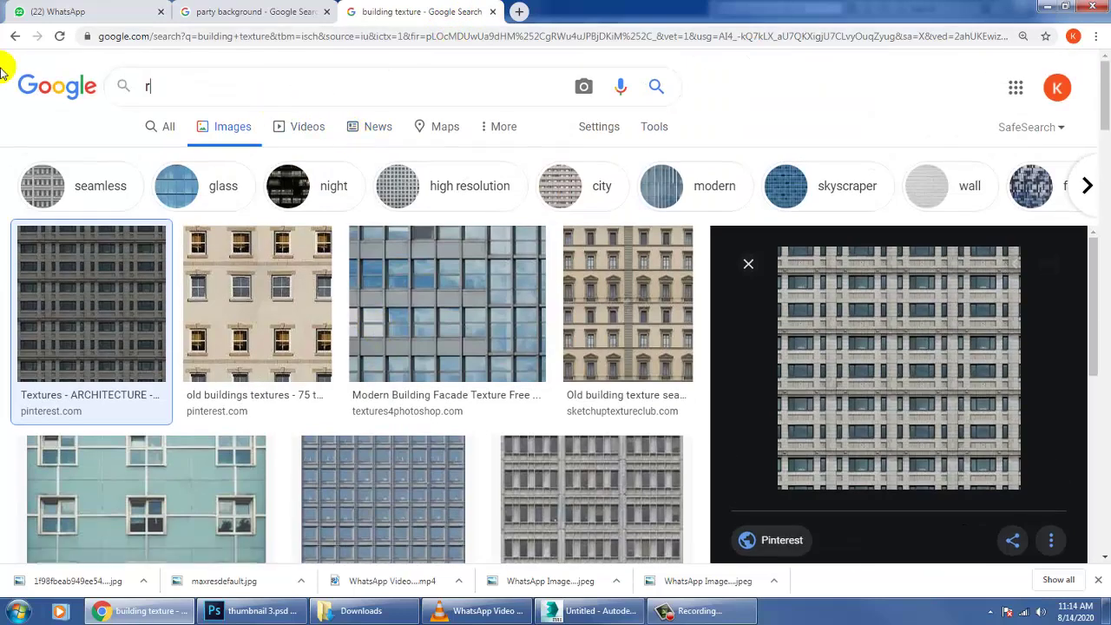
pyautogui.write('oad text')
pyautogui.write('ure')
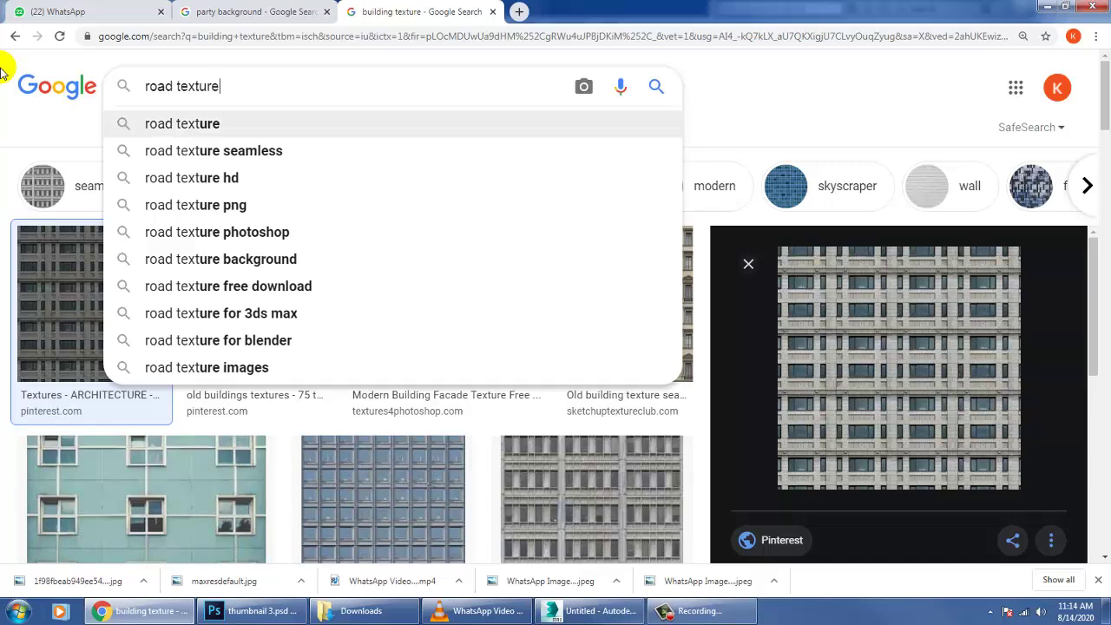
pyautogui.press('Return')
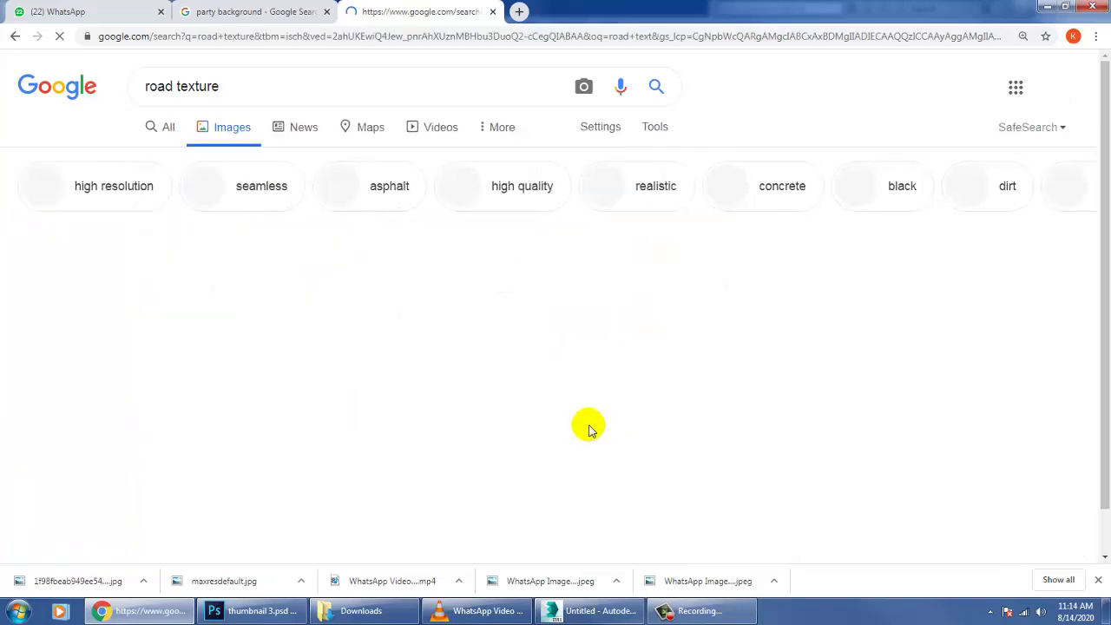
# - Open the Highway Road Wet 01 result, and from its related images open the seamless 07584 road texture with dashed lanes
pyautogui.scroll(-2, 747, 399)
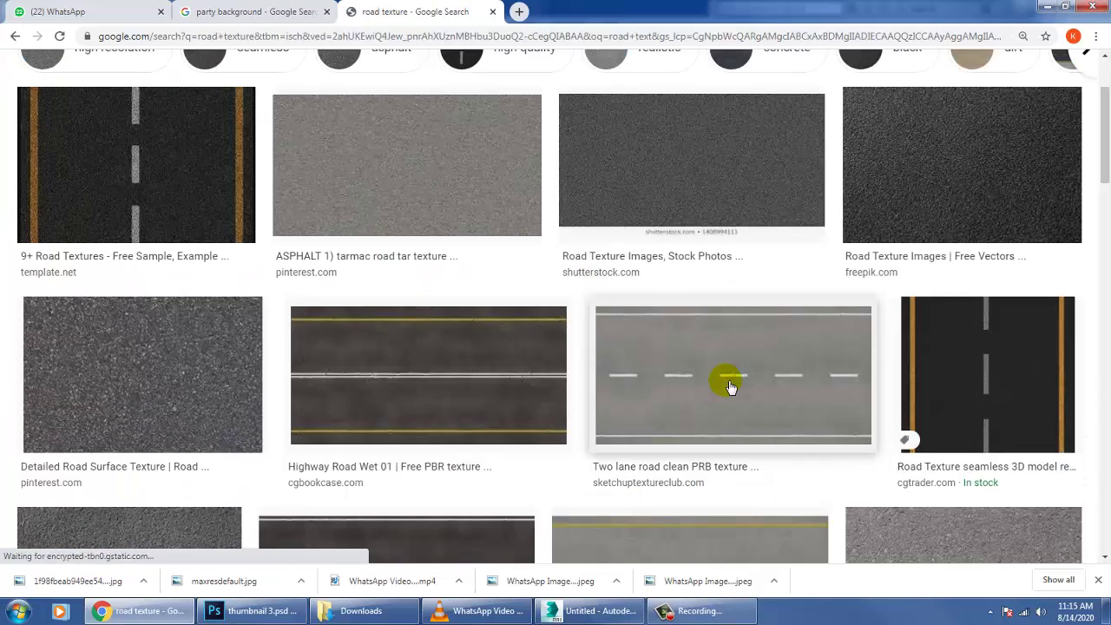
pyautogui.click(522, 374)
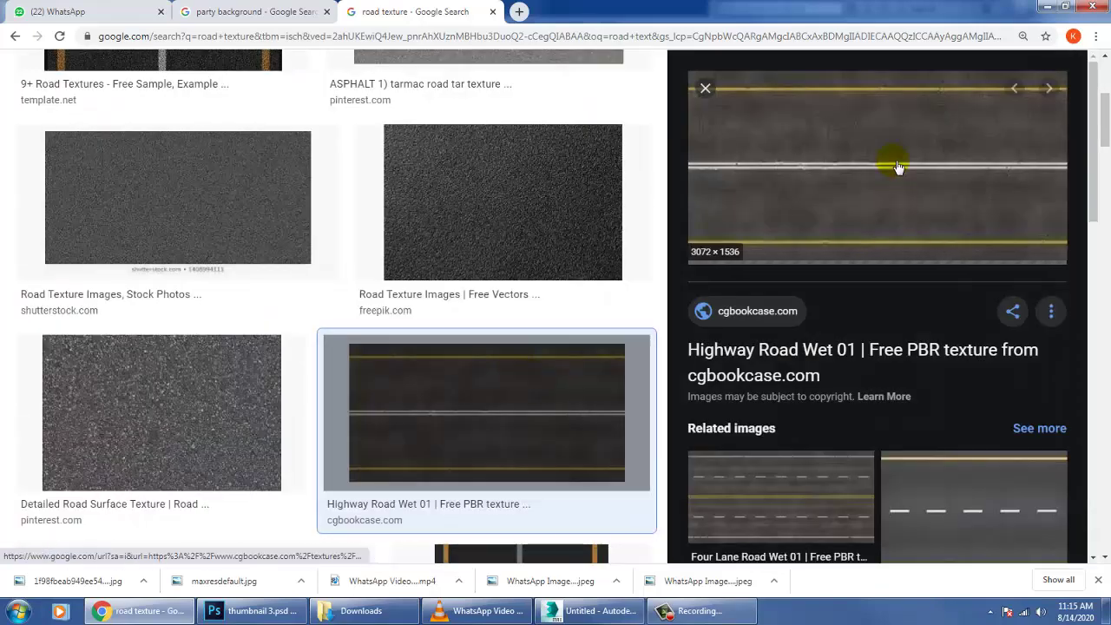
pyautogui.click(984, 494)
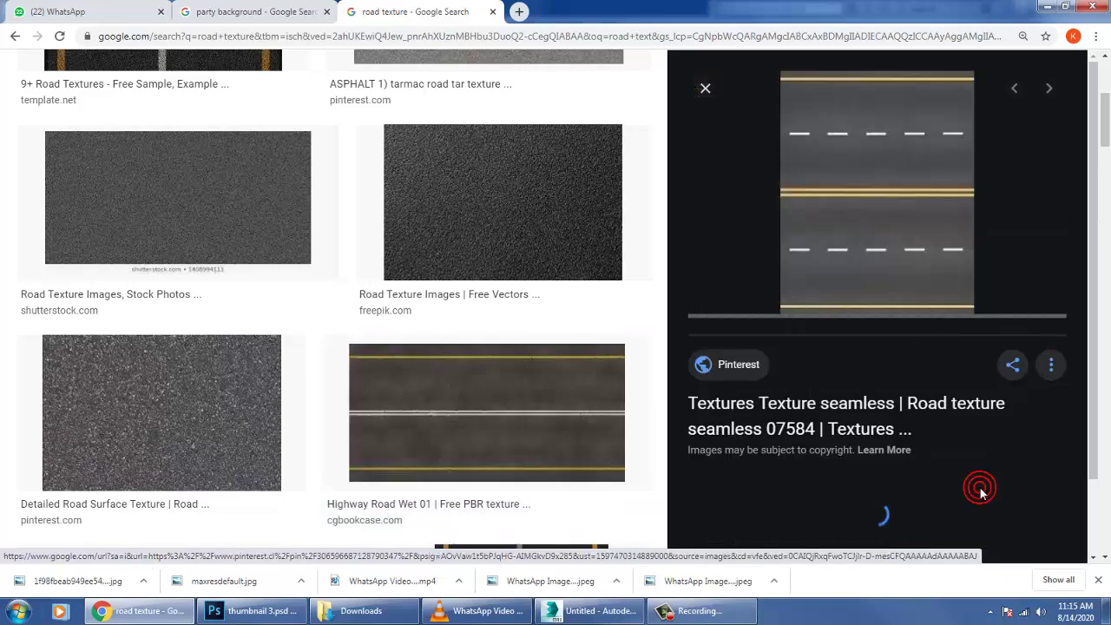
# - Open the Two Lane Road Clean 01 result, and from its related images open the seamless 07560 road texture
pyautogui.click(707, 90)
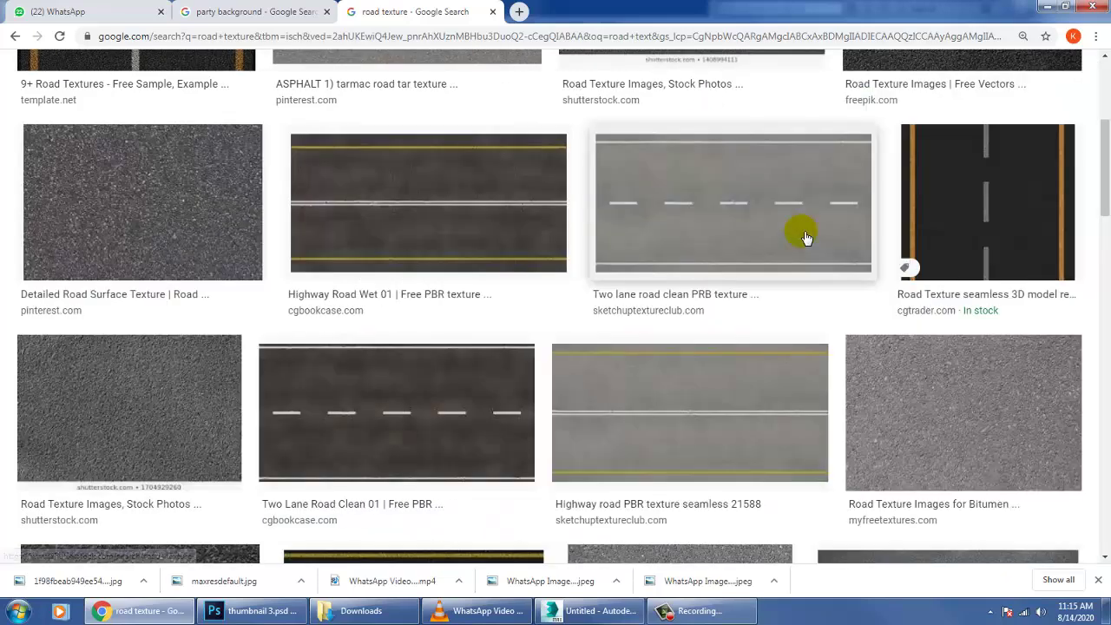
pyautogui.click(455, 395)
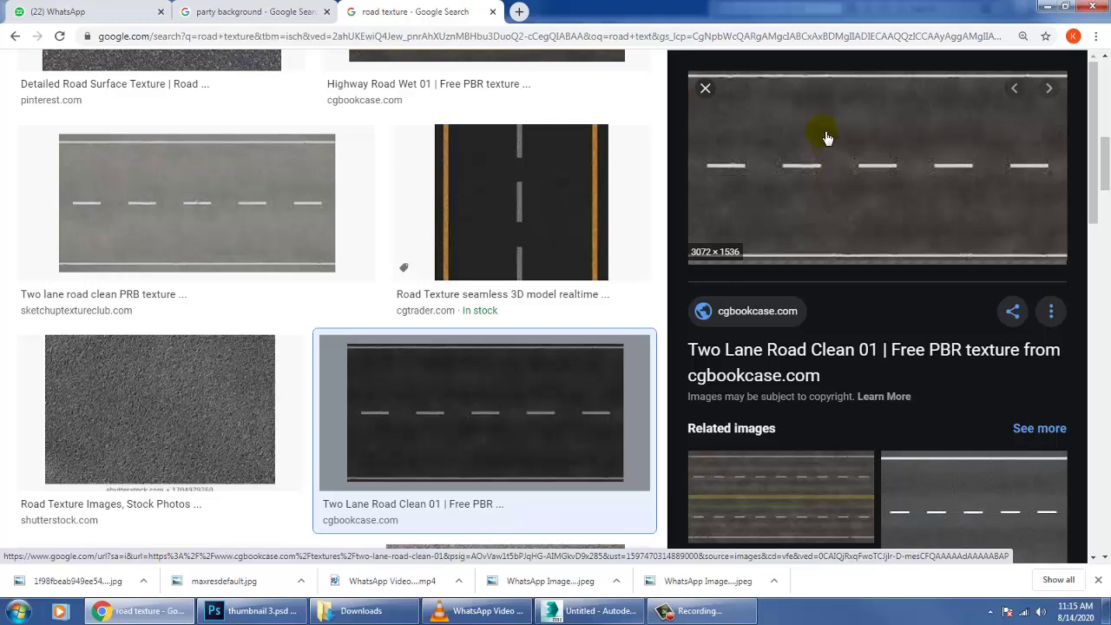
pyautogui.rightClick(826, 138)
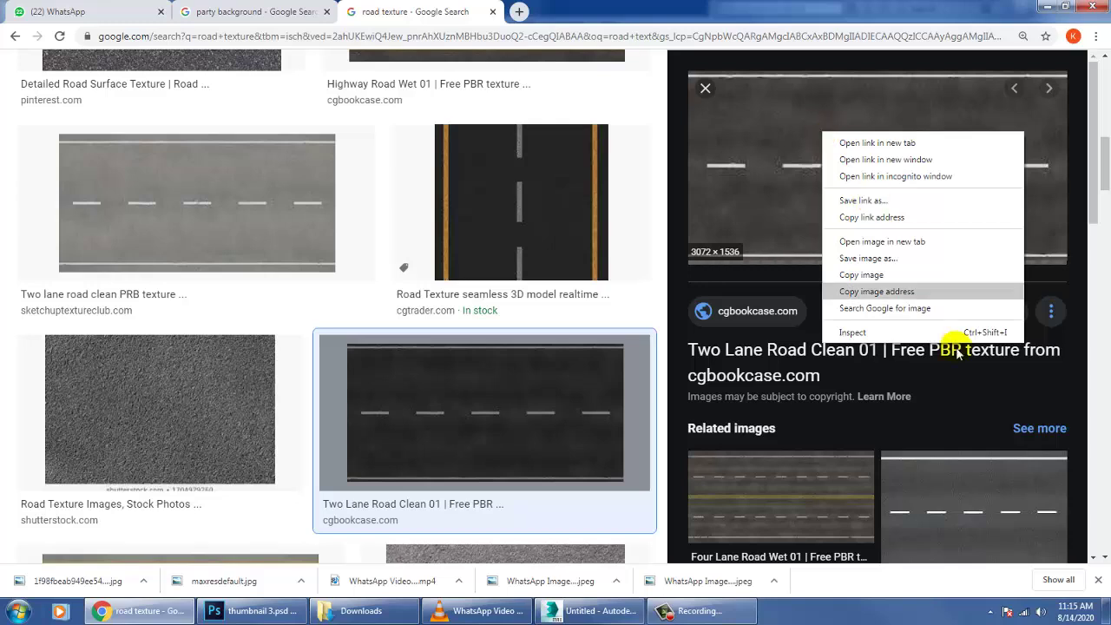
pyautogui.click(937, 445)
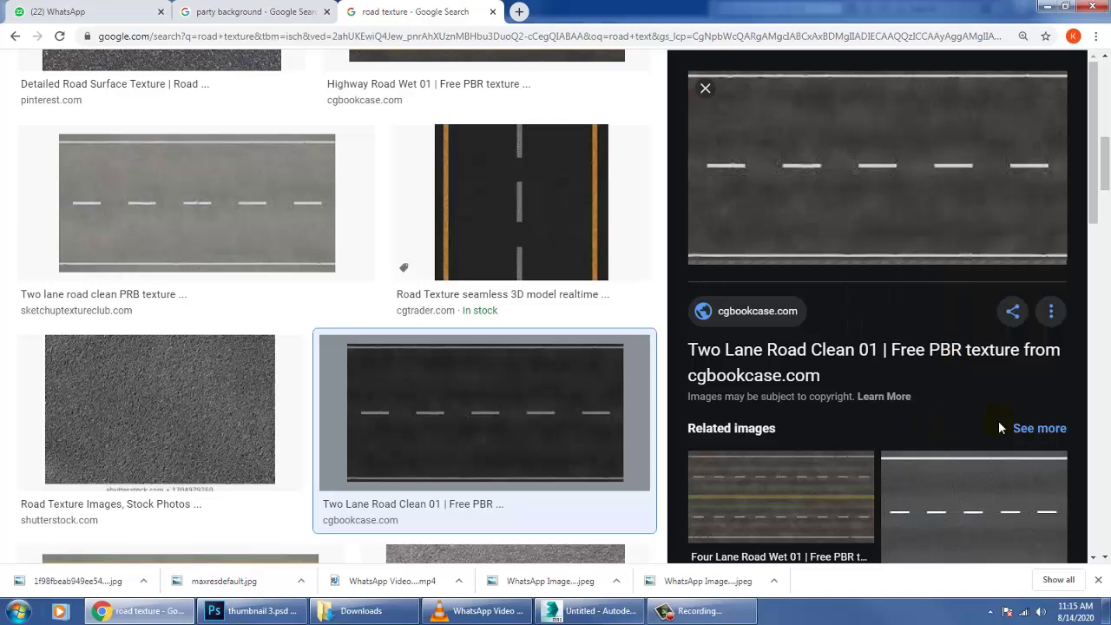
pyautogui.click(999, 421)
# - Save the seamless 07560 road texture image to the Desktop as a JPEG named "road"
pyautogui.rightClick(846, 150)
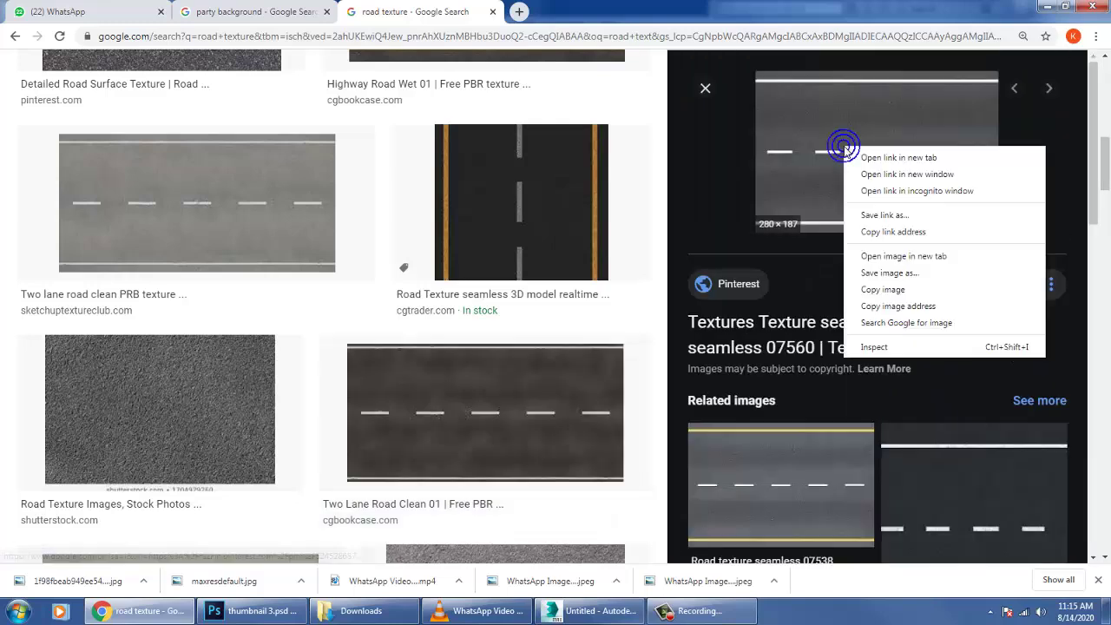
pyautogui.click(920, 273)
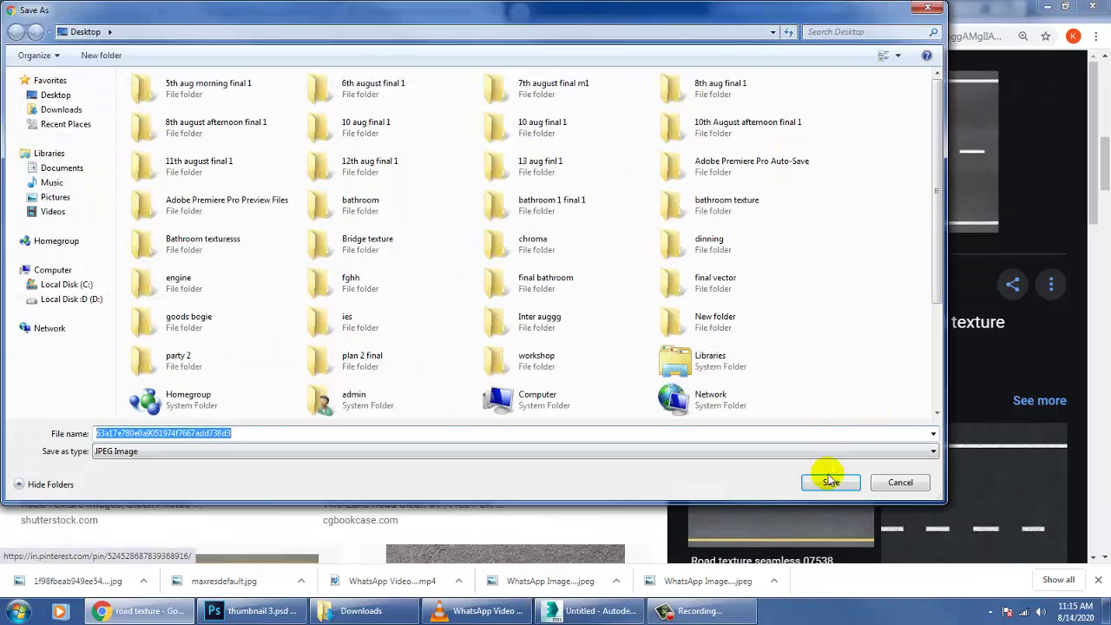
pyautogui.write('road')
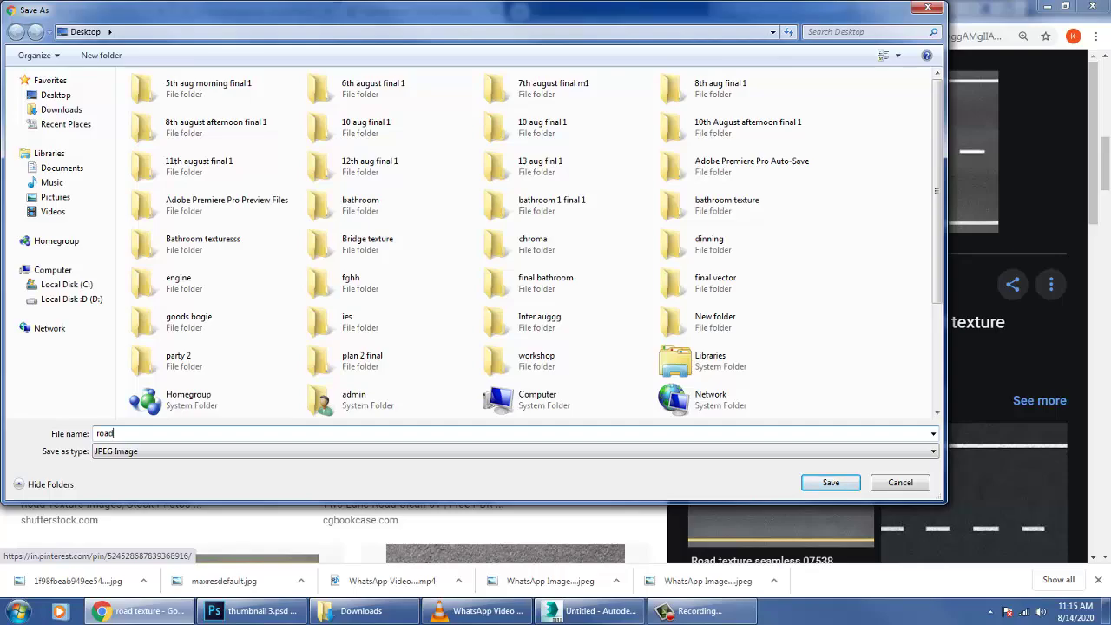
pyautogui.press('Return')
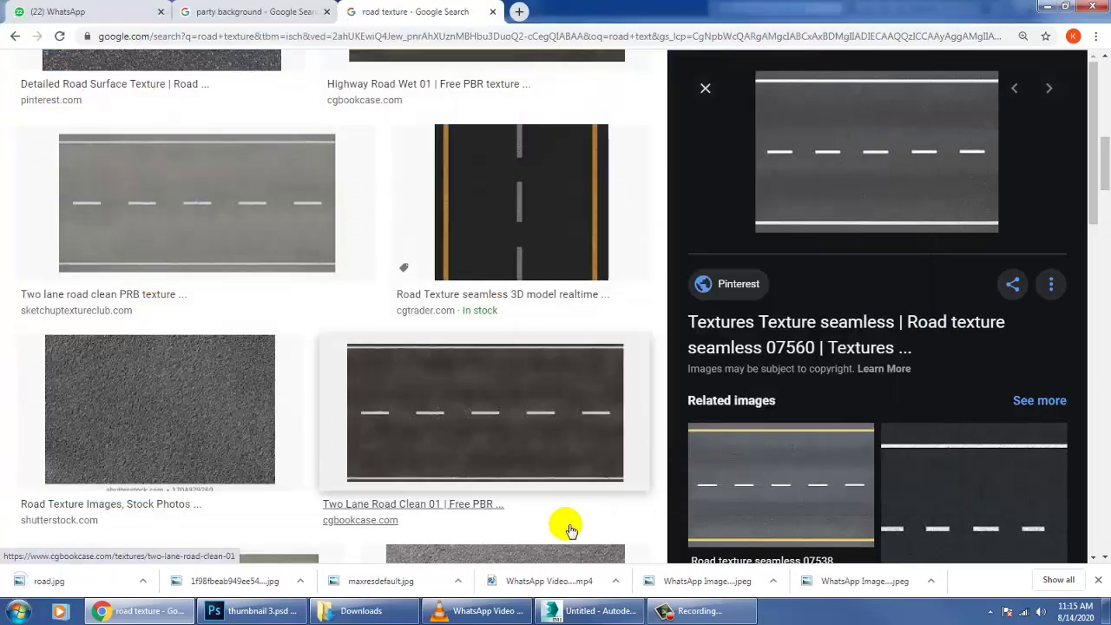
# - Switch to 3ds Max, open the Material Editor, and change it from Slate to Compact mode
pyautogui.click(590, 612)
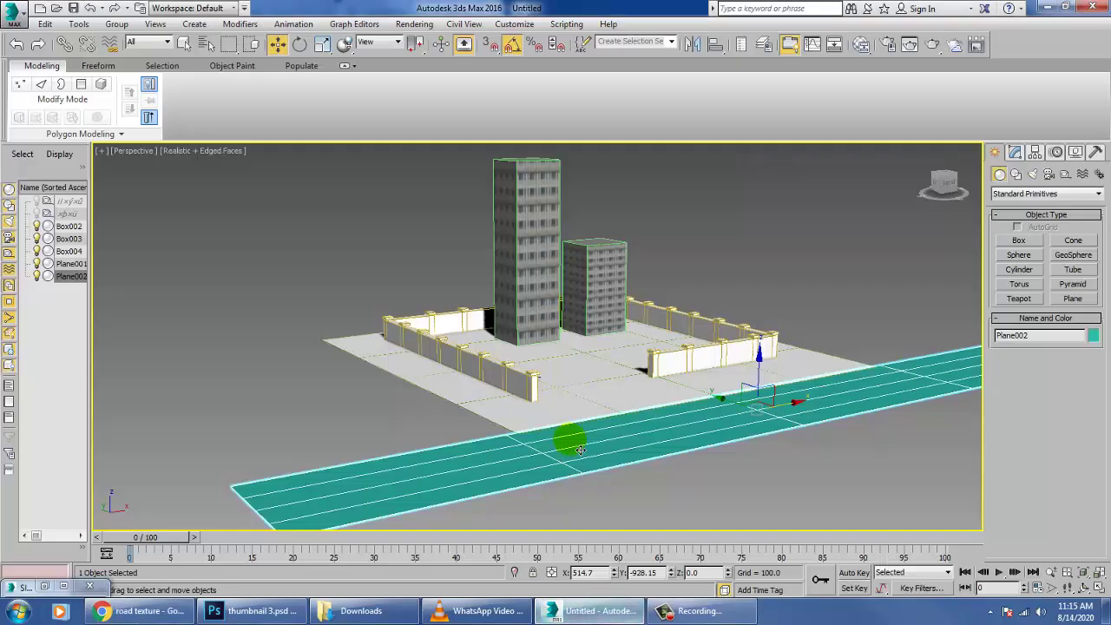
pyautogui.press('m')
pyautogui.moveTo(535, 355); pyautogui.dragTo(509, 199, button='middle')
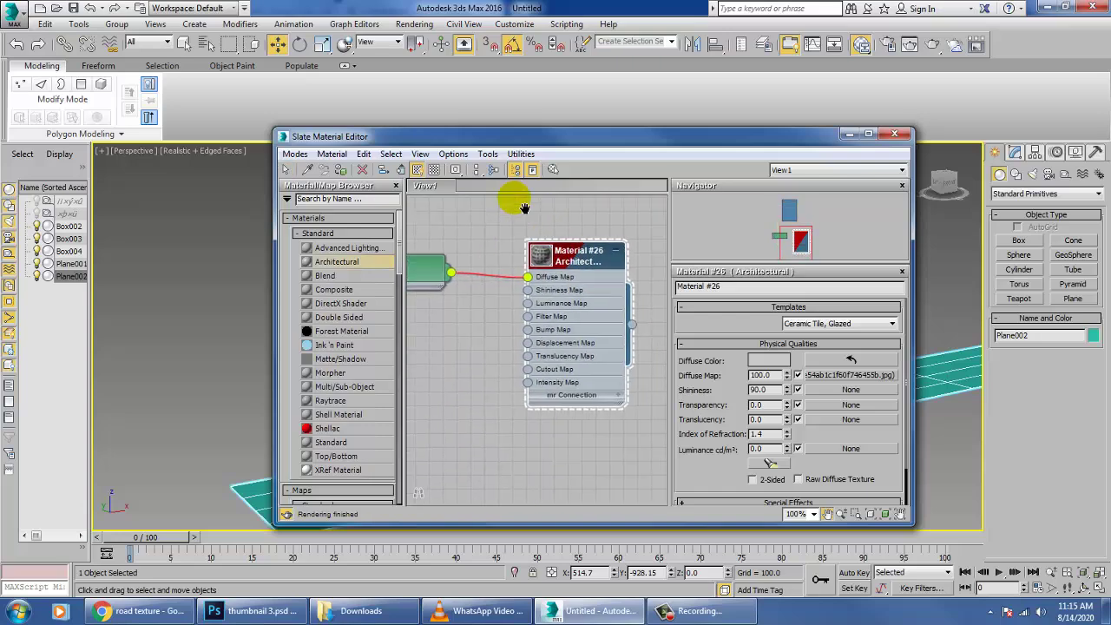
pyautogui.moveTo(401, 251); pyautogui.dragTo(422, 223)
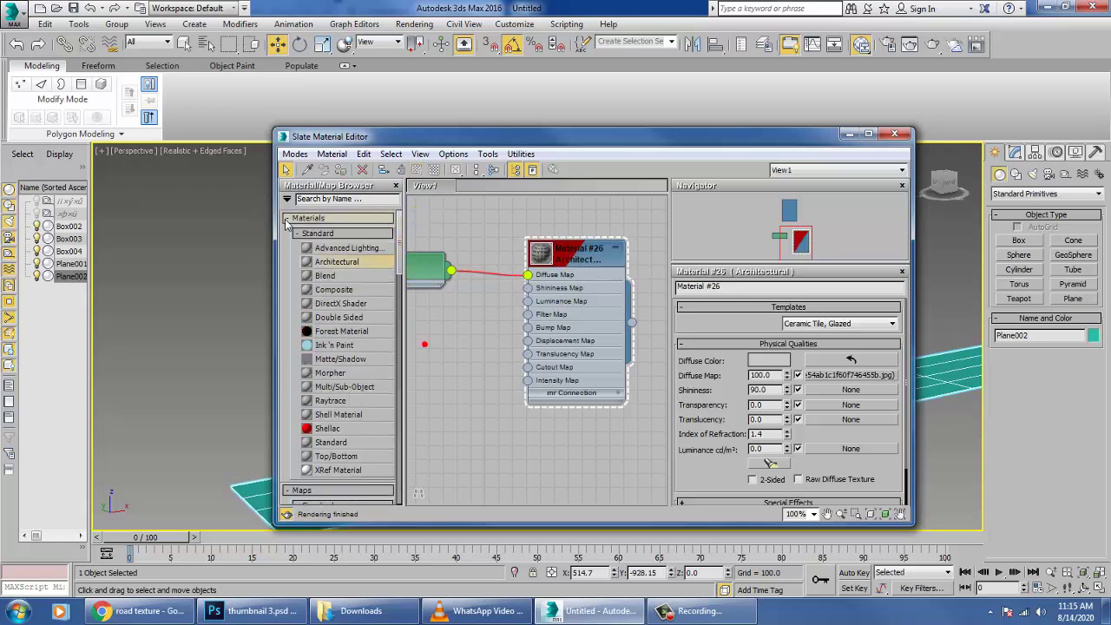
pyautogui.click(295, 154)
pyautogui.click(335, 171)
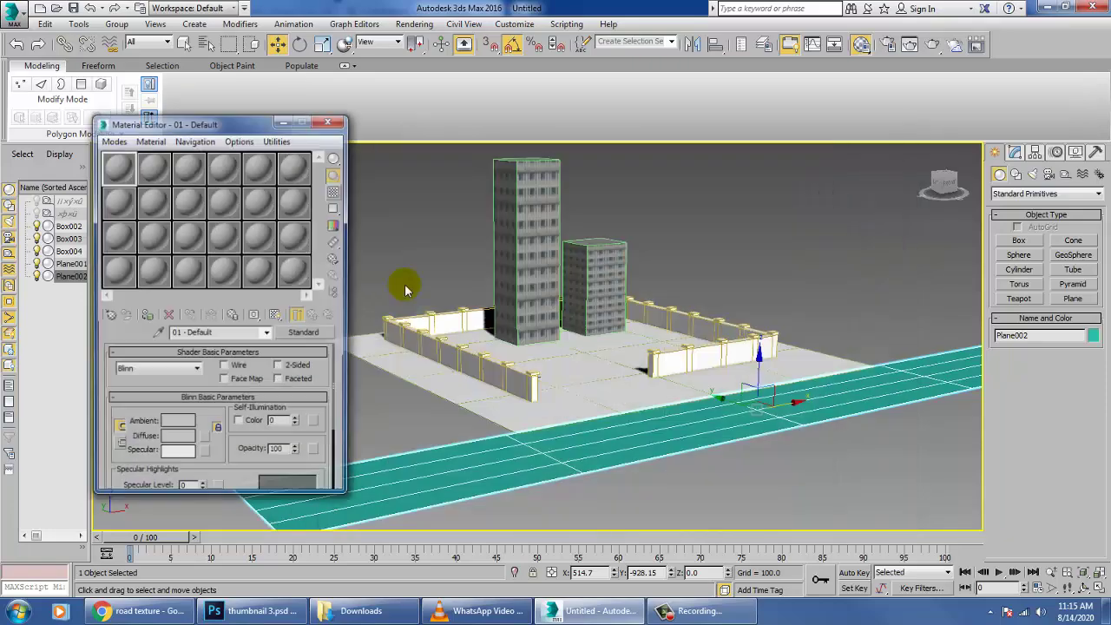
# - Load the road image from the Desktop as the third material's diffuse bitmap, assign it to the road plane, and show it in the viewport
pyautogui.click(193, 163)
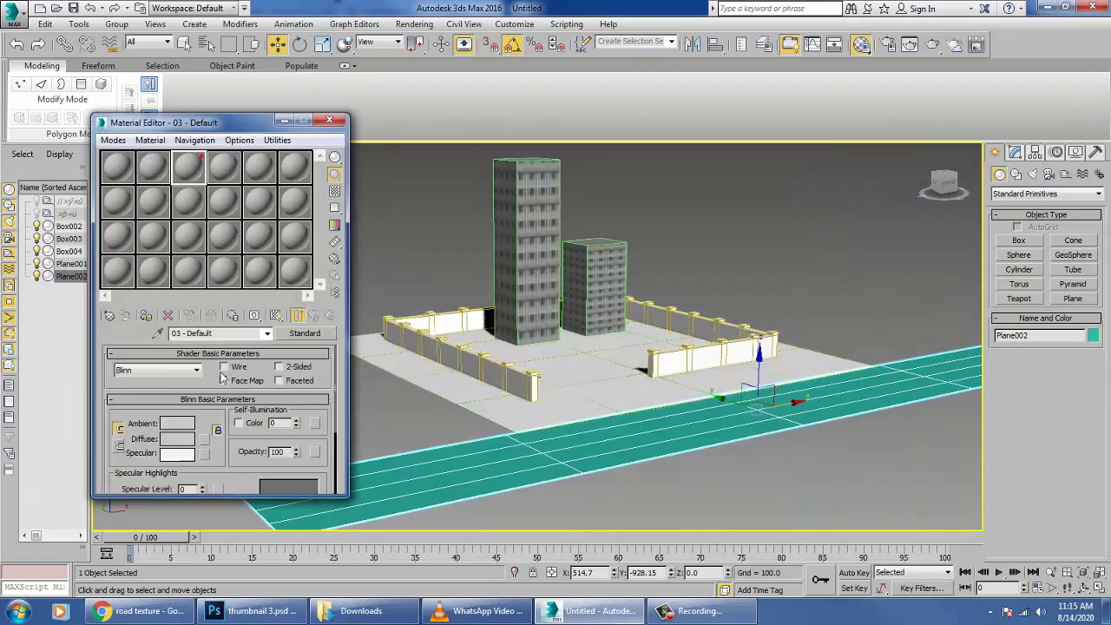
pyautogui.click(205, 442)
pyautogui.doubleClick(473, 148)
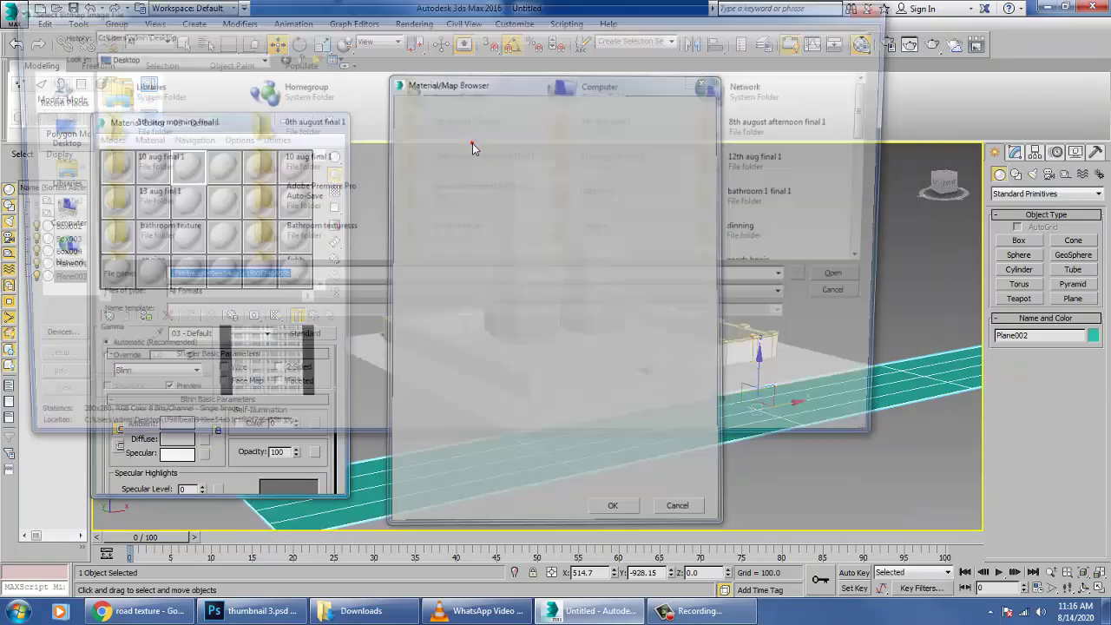
pyautogui.click(420, 201)
pyautogui.write('road')
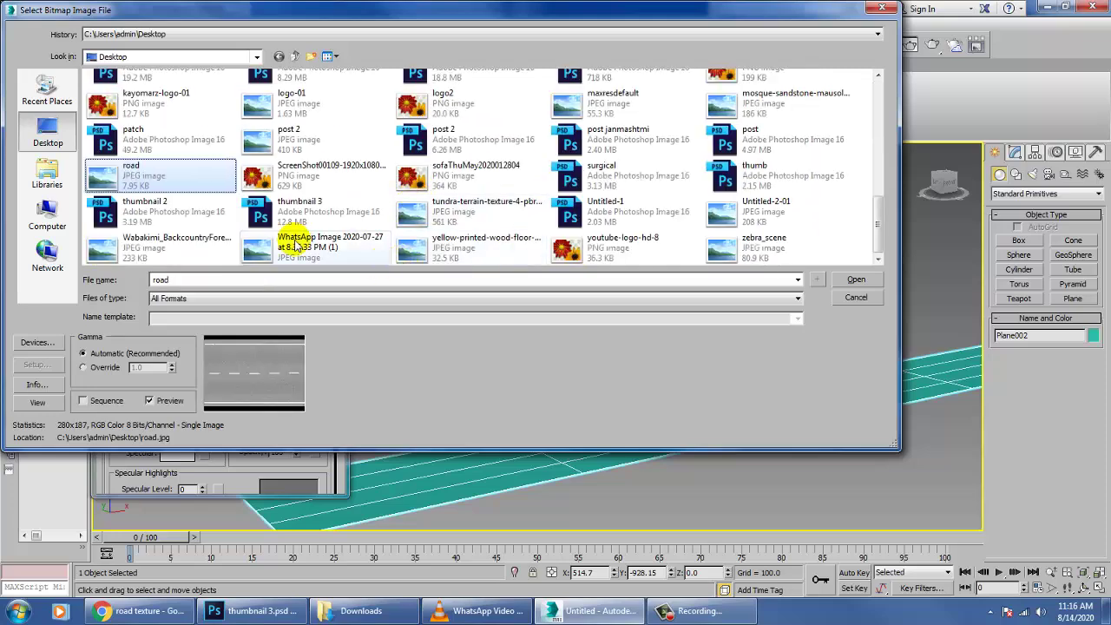
pyautogui.doubleClick(143, 180)
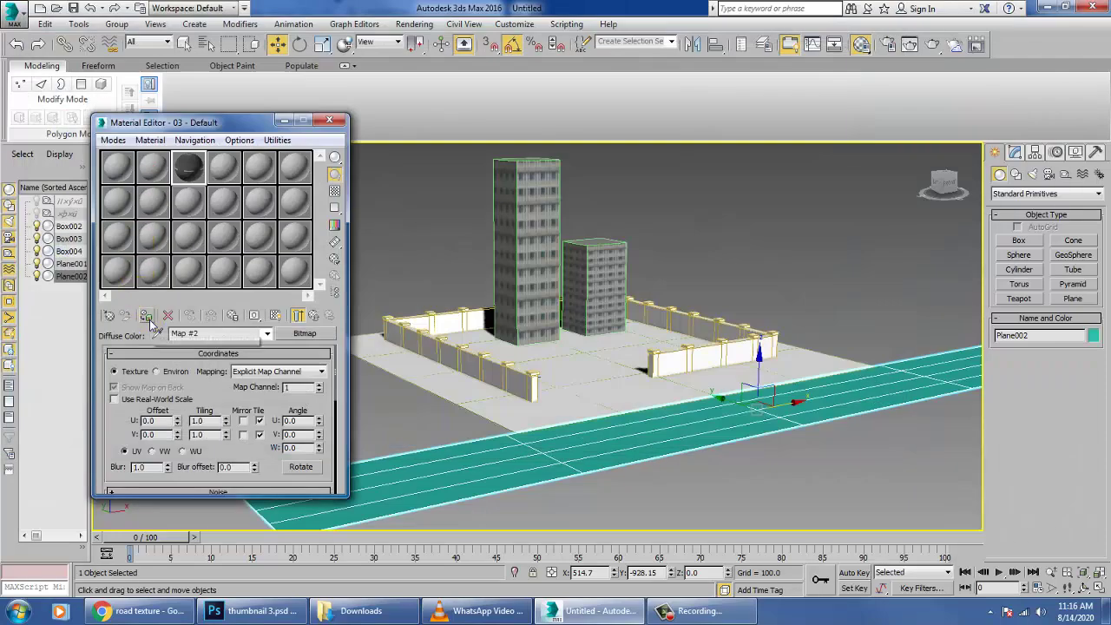
pyautogui.click(277, 318)
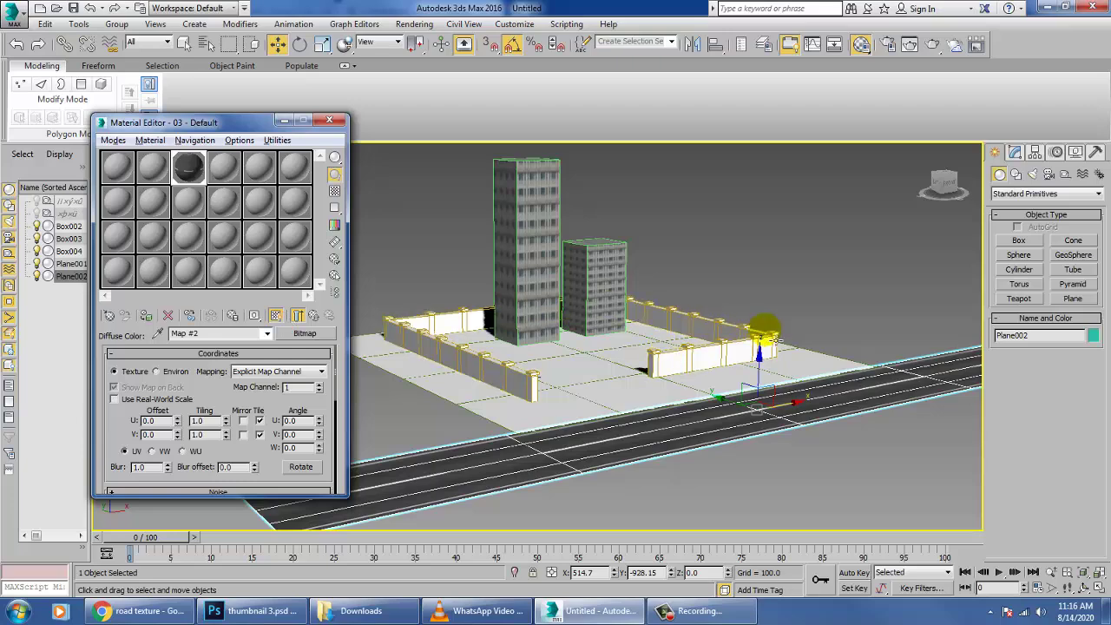
# - Add a UVW Map modifier to the road plane, try Face mapping, and set the mapping back to Planar
pyautogui.keyDown('alt'); pyautogui.moveTo(766, 331); pyautogui.dragTo(784, 378, button='middle'); pyautogui.keyUp('alt')
pyautogui.click(1018, 151)
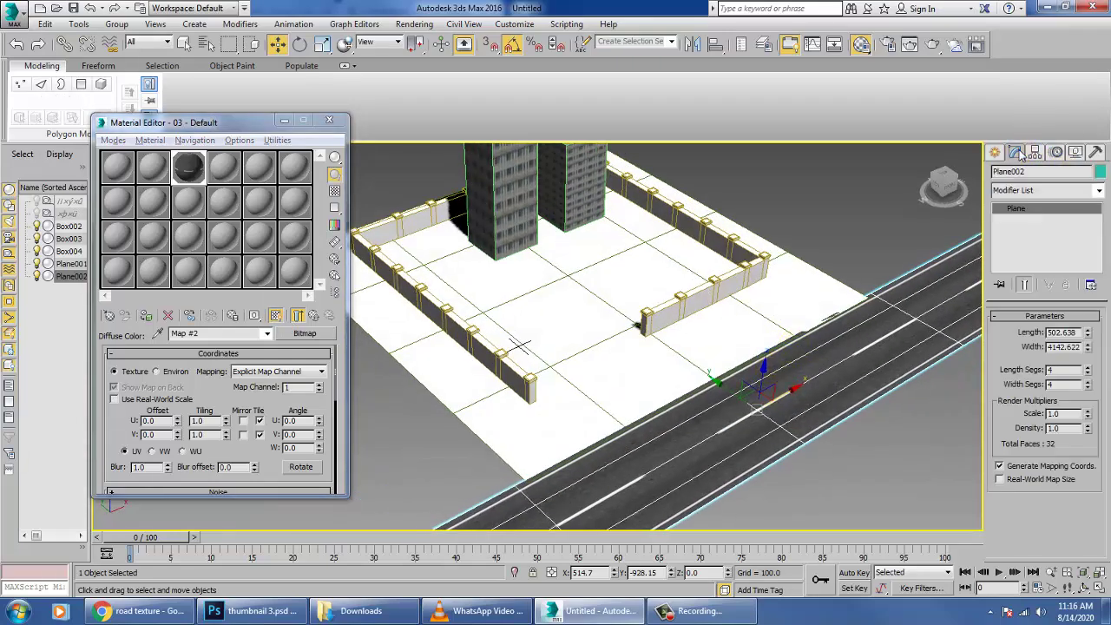
pyautogui.click(1100, 192)
pyautogui.press('u')
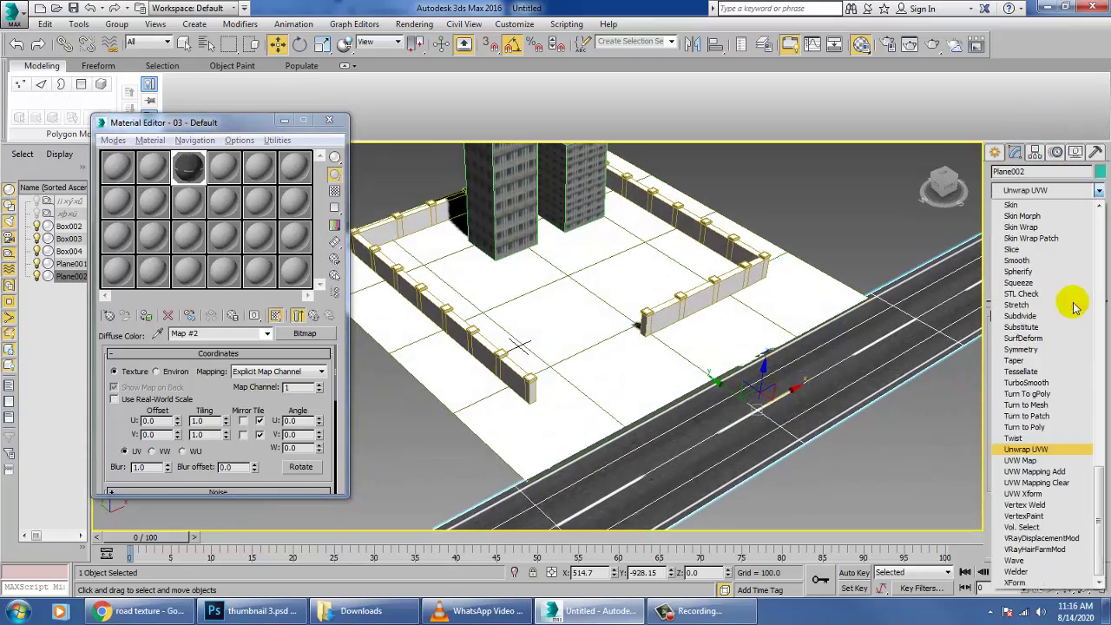
pyautogui.click(1042, 462)
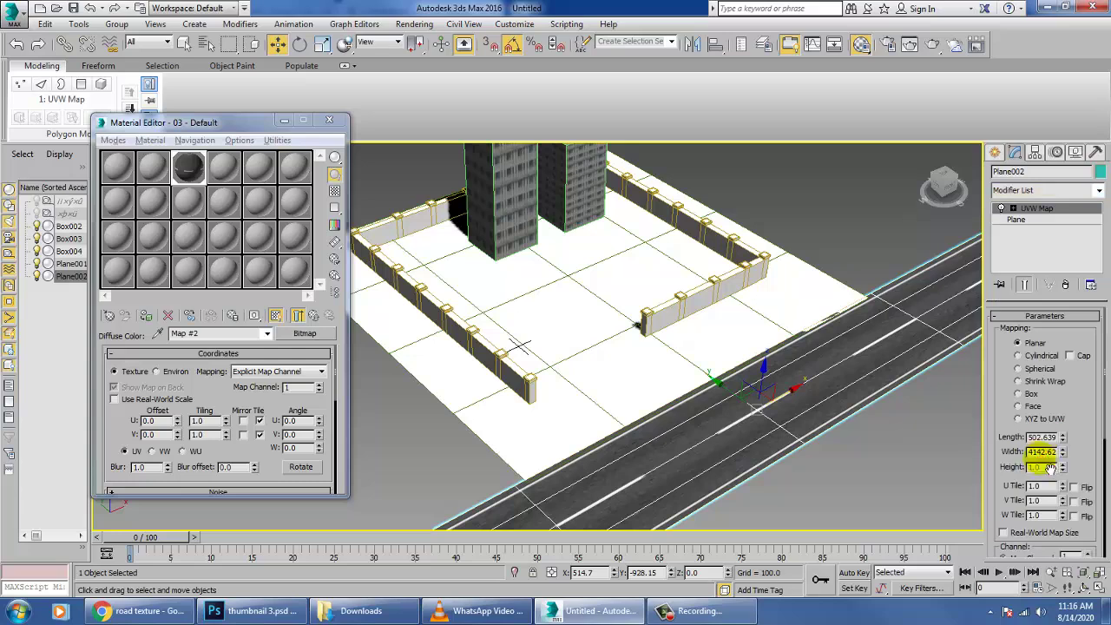
pyautogui.click(1030, 405)
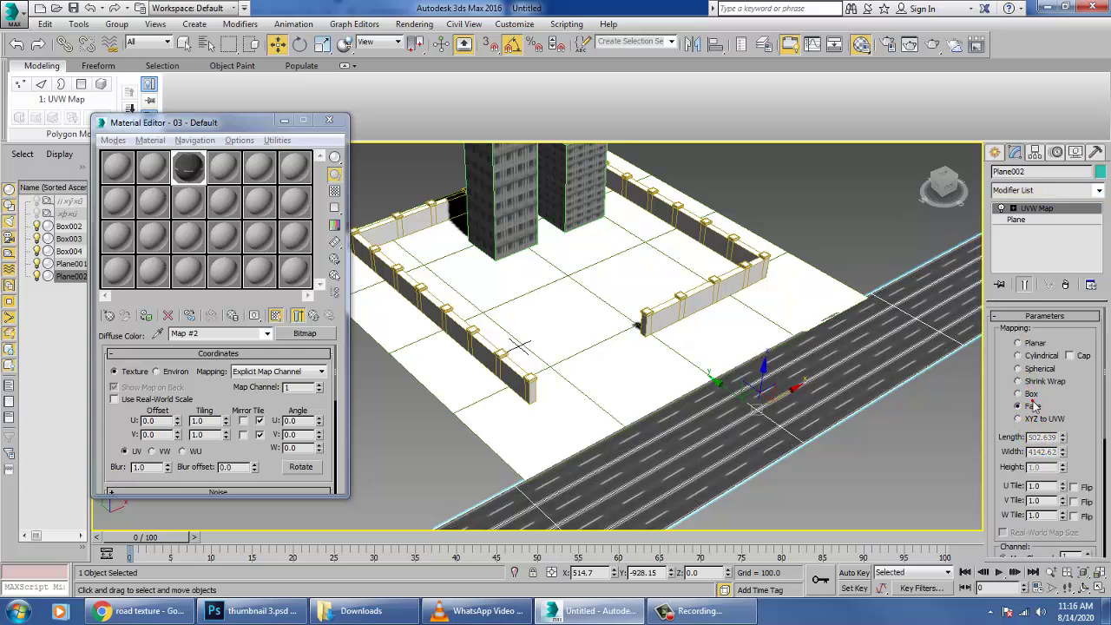
pyautogui.click(1019, 343)
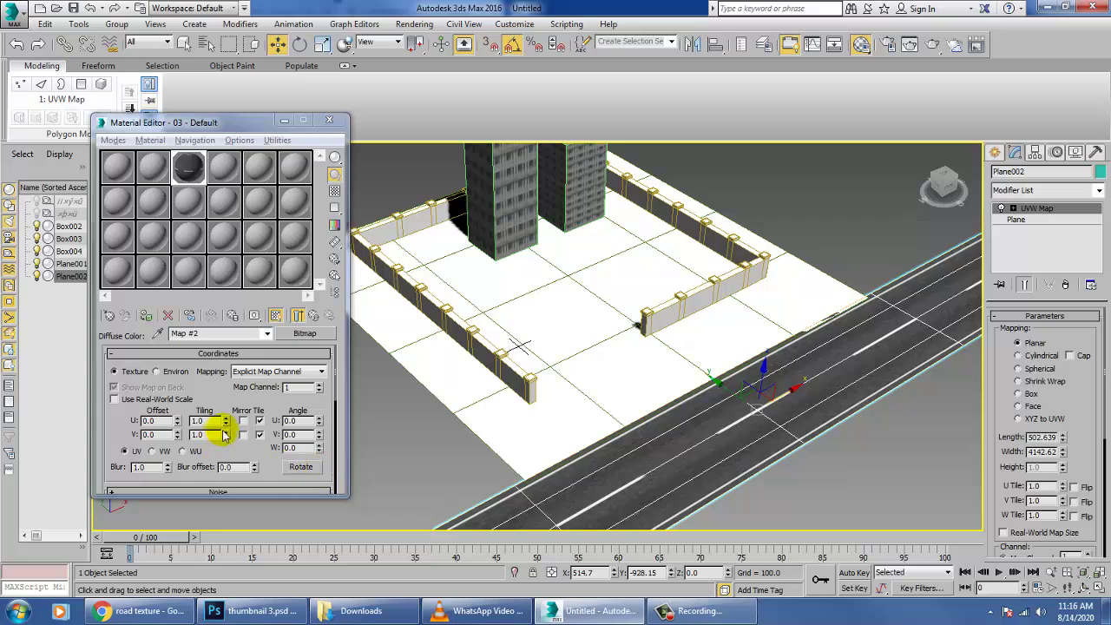
# - Set the road bitmap's U tiling to 3 and close the Material Editor
pyautogui.moveTo(225, 433); pyautogui.dragTo(30, 331)
pyautogui.hotkey('ctrl', 'z')
pyautogui.write('3')
pyautogui.press('Return')
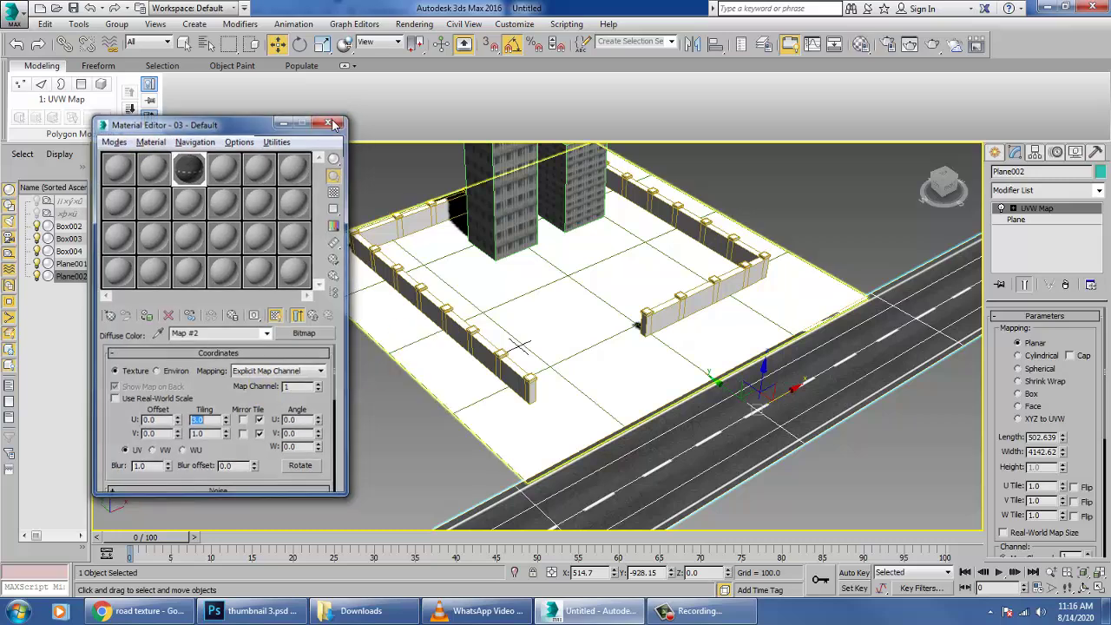
pyautogui.click(330, 120)
# - Deselect the road plane and turn off edged faces in the Perspective view
pyautogui.keyDown('alt'); pyautogui.moveTo(617, 318); pyautogui.dragTo(647, 322, button='middle'); pyautogui.keyUp('alt')
pyautogui.click(864, 276)
pyautogui.moveTo(775, 483); pyautogui.dragTo(687, 461, button='middle')
pyautogui.press('F4')
# - Draw a curved Line spline in Top view from in front of the road, through the gate opening and around the buildings, centred about X 218.8, Y -351.6
pyautogui.click(995, 152)
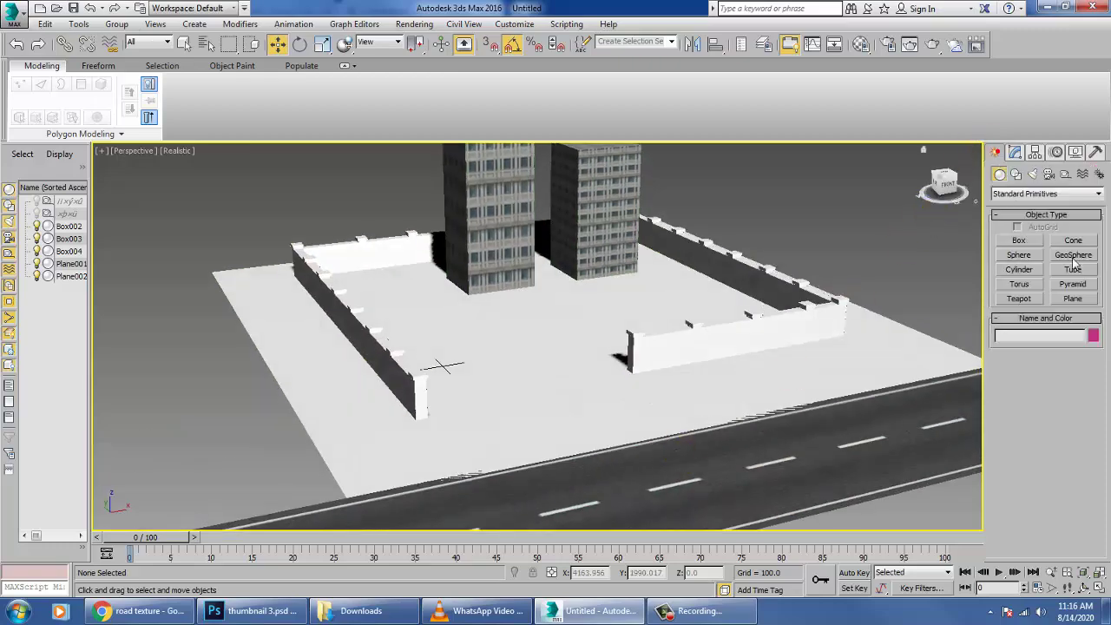
pyautogui.click(1017, 173)
pyautogui.click(1019, 251)
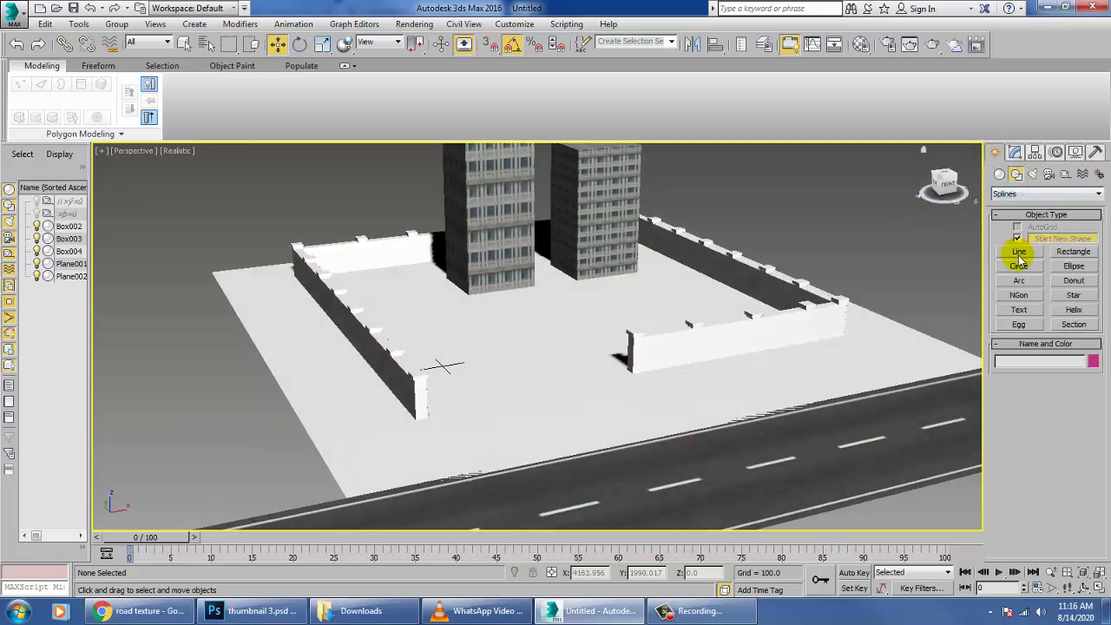
pyautogui.hotkey('alt', 'w')
pyautogui.moveTo(358, 250); pyautogui.dragTo(394, 257, button='middle')
pyautogui.hotkey('alt', 'w')
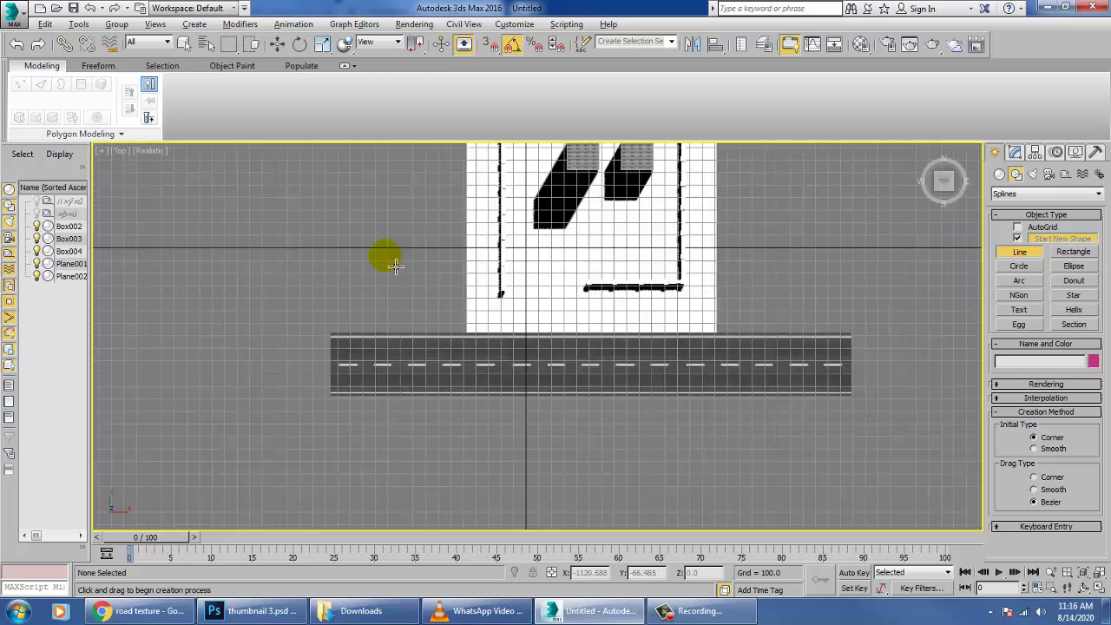
pyautogui.moveTo(406, 473); pyautogui.dragTo(351, 470, button='middle')
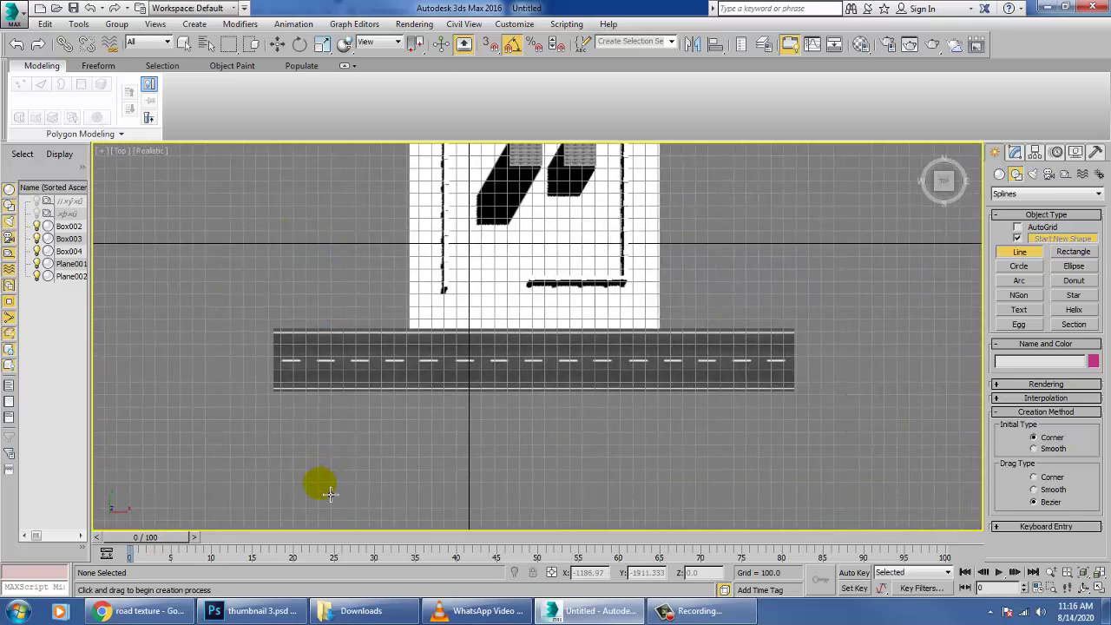
pyautogui.click(321, 483)
pyautogui.moveTo(422, 426); pyautogui.dragTo(445, 337)
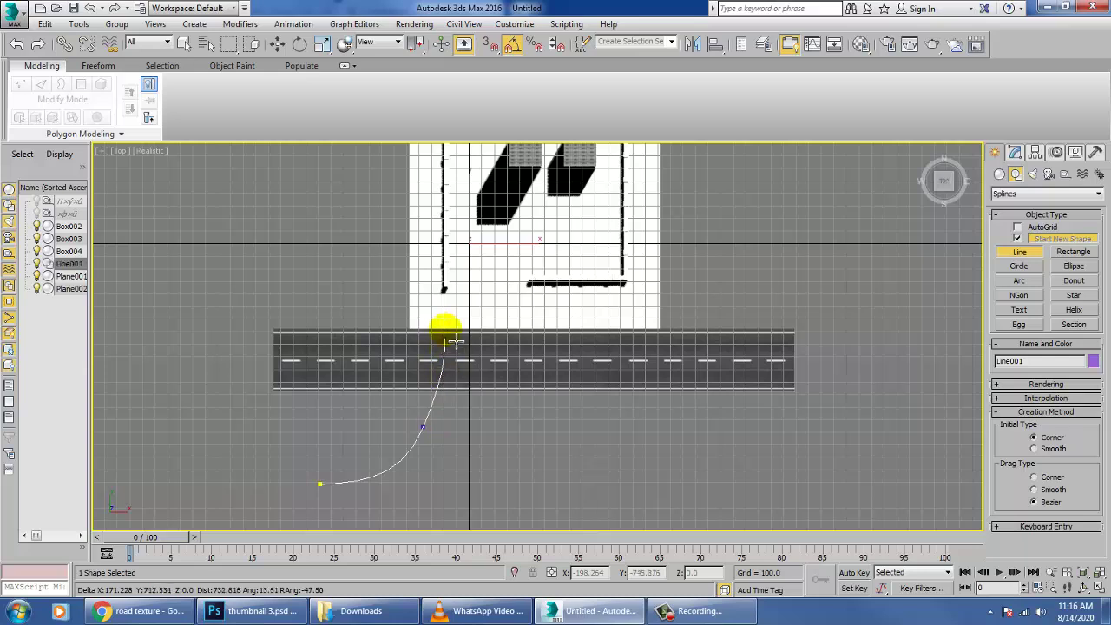
pyautogui.moveTo(468, 288); pyautogui.dragTo(468, 273)
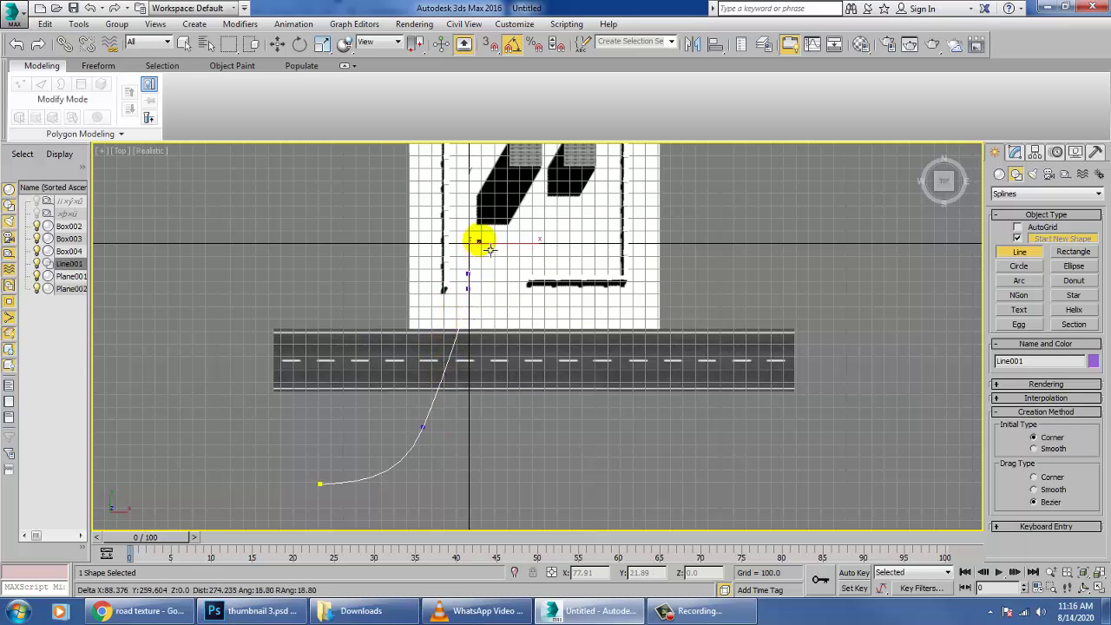
pyautogui.click(490, 236)
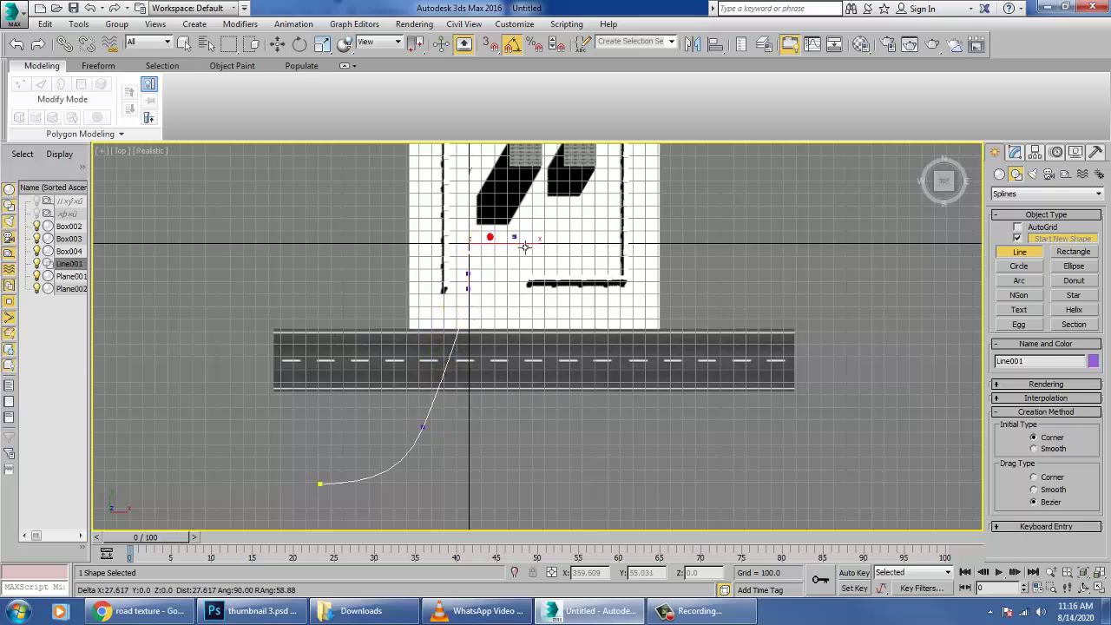
pyautogui.click(586, 253)
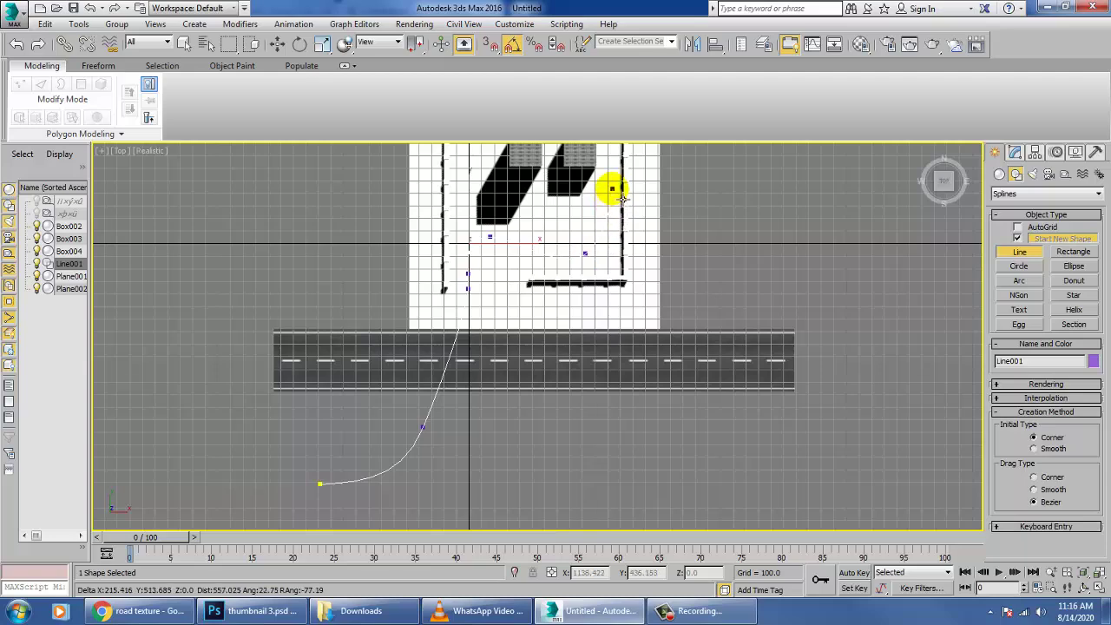
pyautogui.click(611, 182)
pyautogui.rightClick(615, 160)
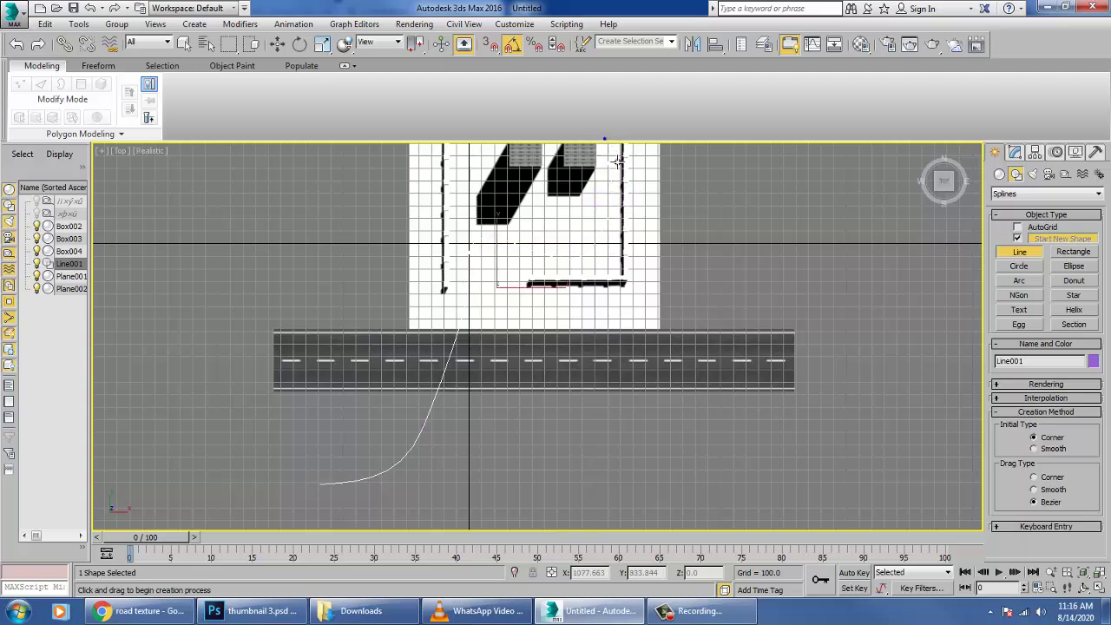
pyautogui.rightClick(697, 359)
# - Raise the curved spline to about Z 105 in the maximized Perspective view and check its path over the compound
pyautogui.hotkey('alt', 'w')
pyautogui.rightClick(819, 462)
pyautogui.hotkey('alt', 'w')
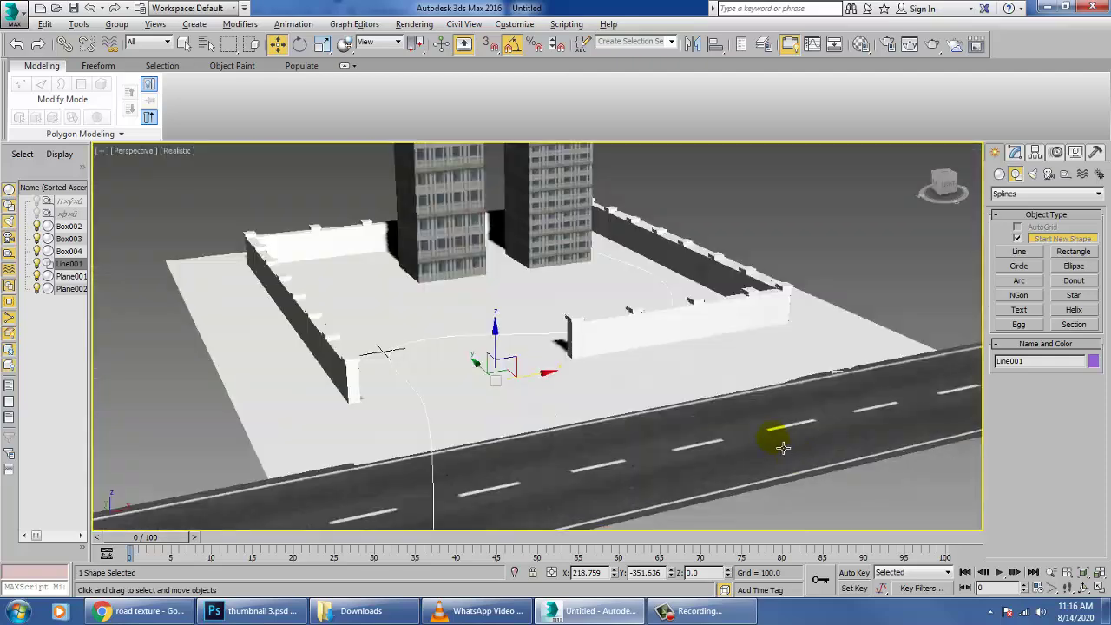
pyautogui.keyDown('alt'); pyautogui.moveTo(782, 446); pyautogui.dragTo(743, 409, button='middle'); pyautogui.keyUp('alt')
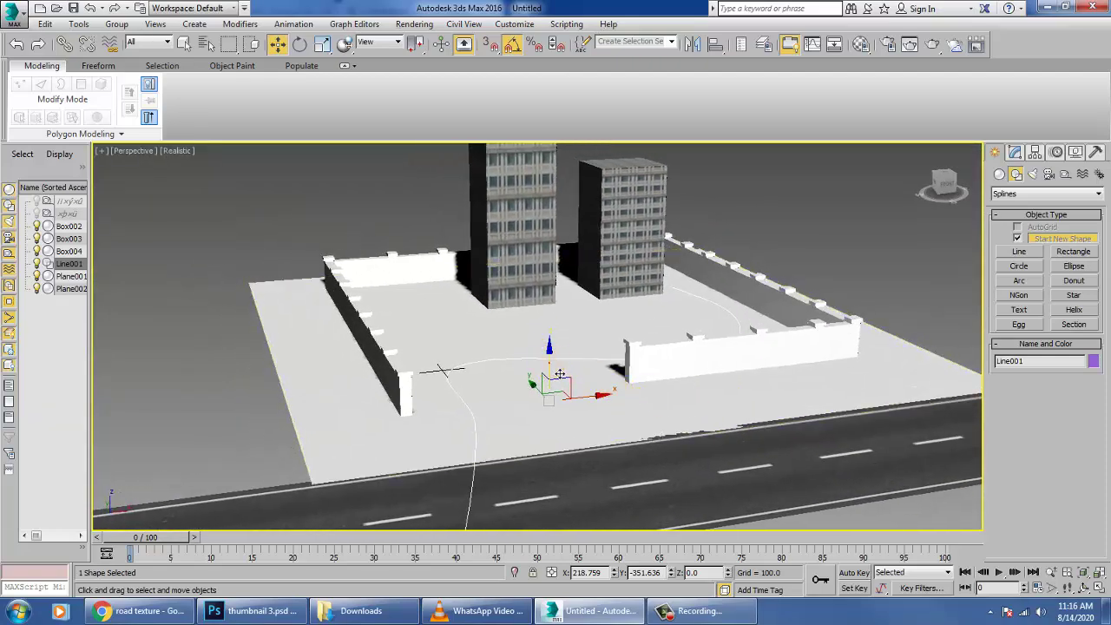
pyautogui.moveTo(549, 364); pyautogui.dragTo(555, 326)
pyautogui.keyDown('alt'); pyautogui.moveTo(591, 381); pyautogui.dragTo(610, 366, button='middle'); pyautogui.keyUp('alt')
pyautogui.scroll(-4, 610, 367)
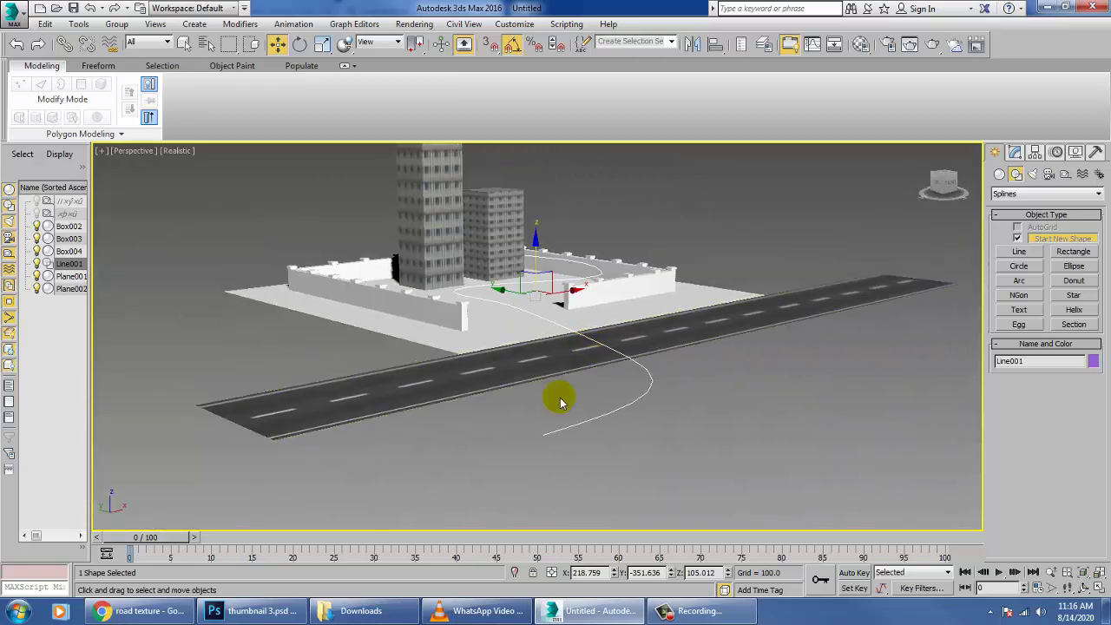
# - Create a physical camera from a closer Perspective view facing the road and gate, and return the viewport to Perspective
pyautogui.moveTo(565, 395); pyautogui.dragTo(560, 405, button='middle')
pyautogui.scroll(3, 561, 406)
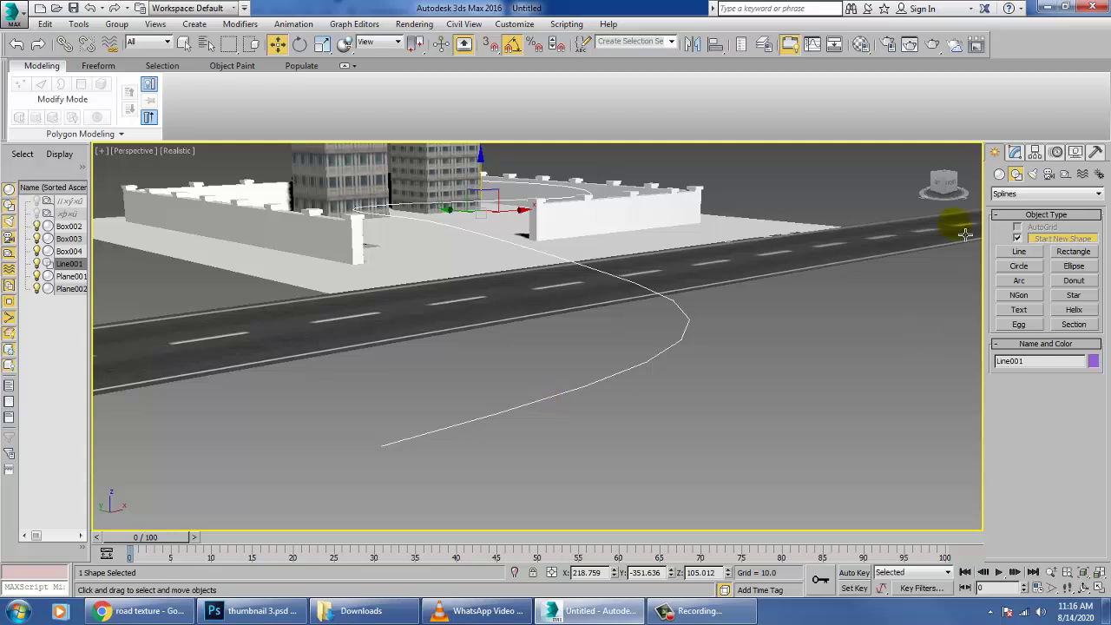
pyautogui.click(1049, 175)
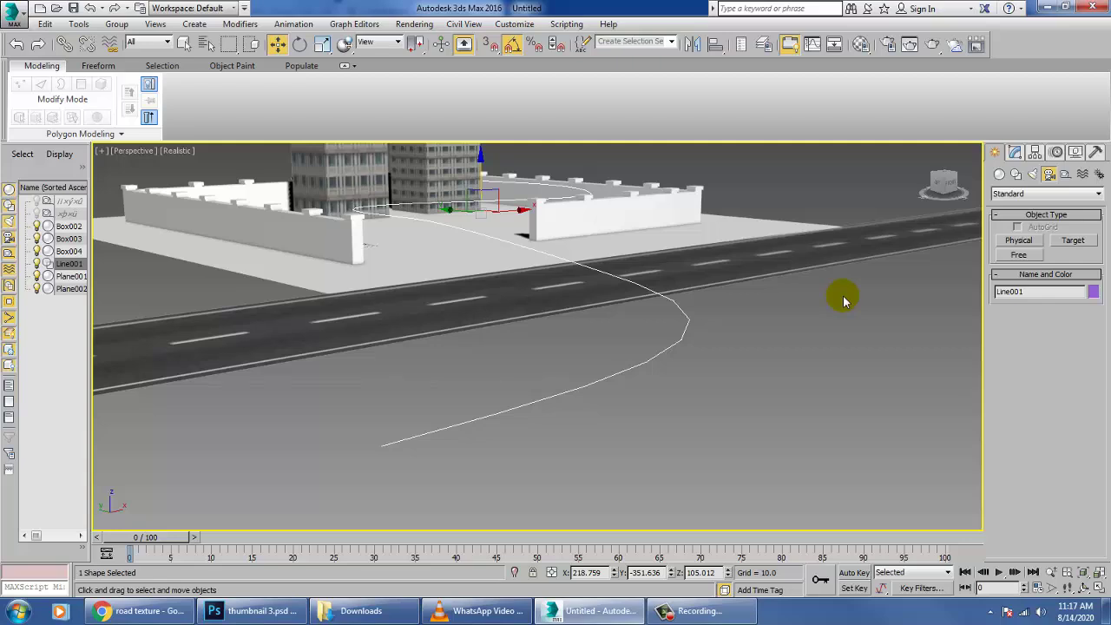
pyautogui.hotkey('ctrl', 'c')
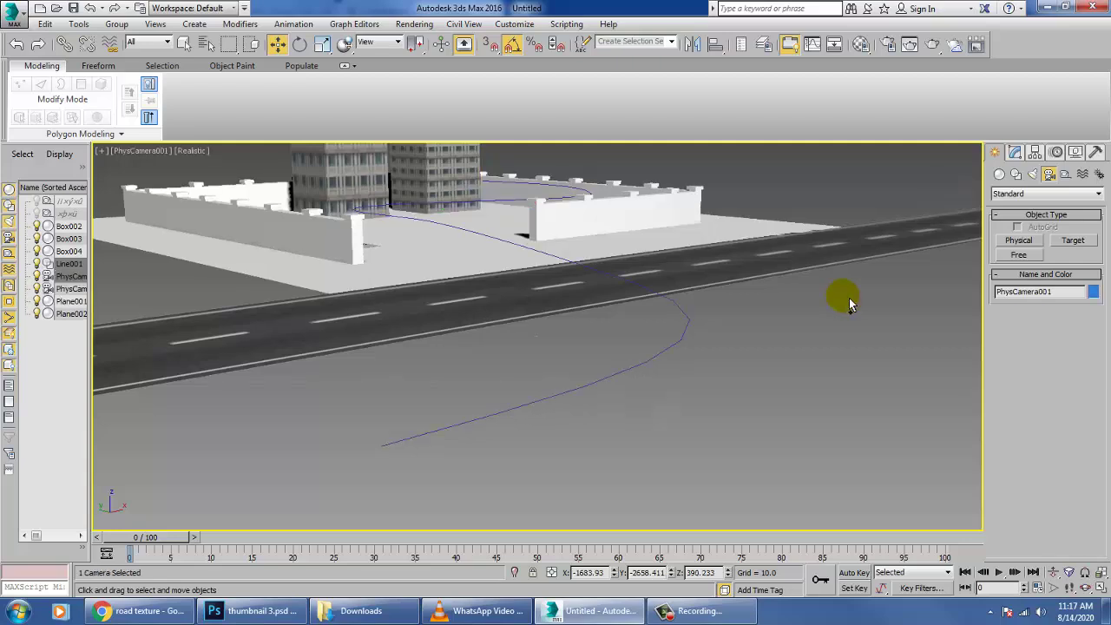
pyautogui.press('p')
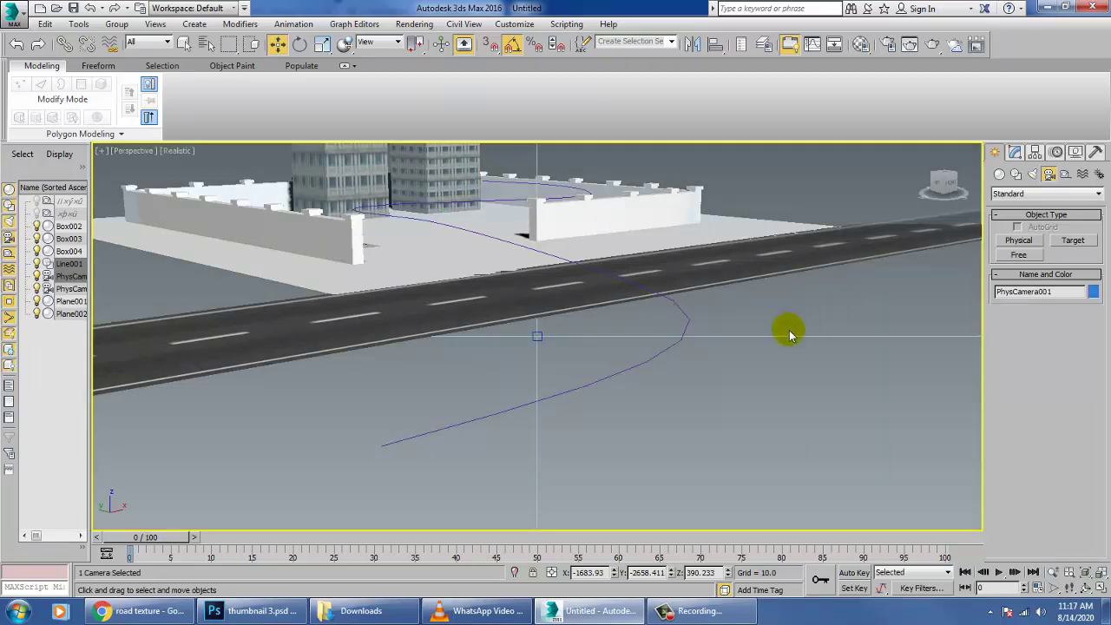
# - Turn off the Targeted option for the new physical camera in front of the road
pyautogui.scroll(-3, 791, 337)
pyautogui.scroll(-3, 800, 354)
pyautogui.keyDown('alt'); pyautogui.moveTo(784, 355); pyautogui.dragTo(725, 382, button='middle'); pyautogui.keyUp('alt')
pyautogui.click(1015, 153)
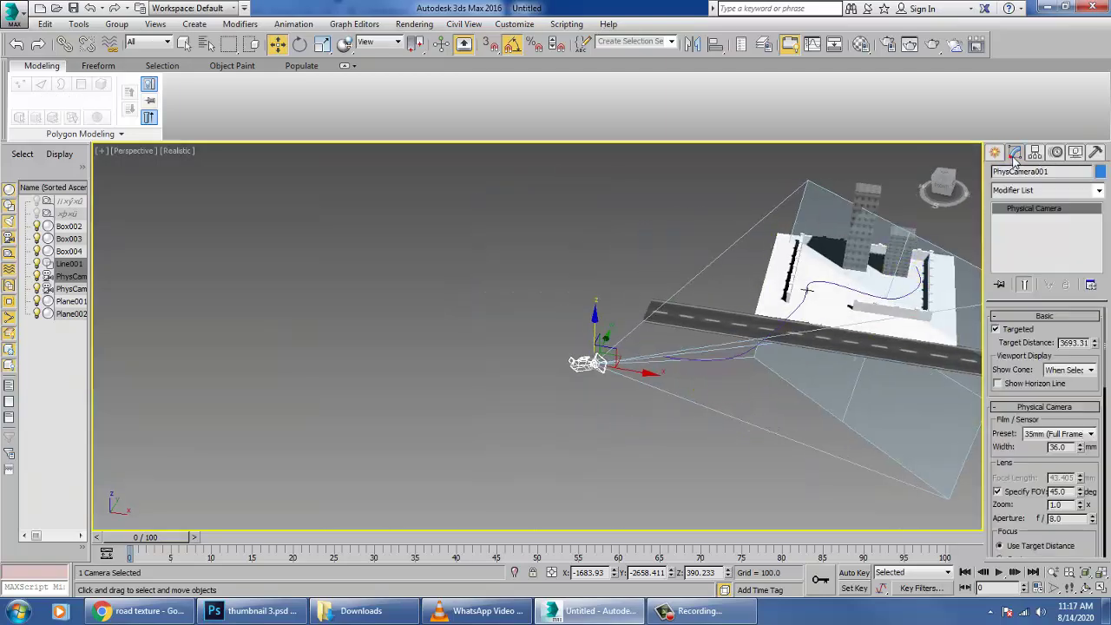
pyautogui.click(1016, 329)
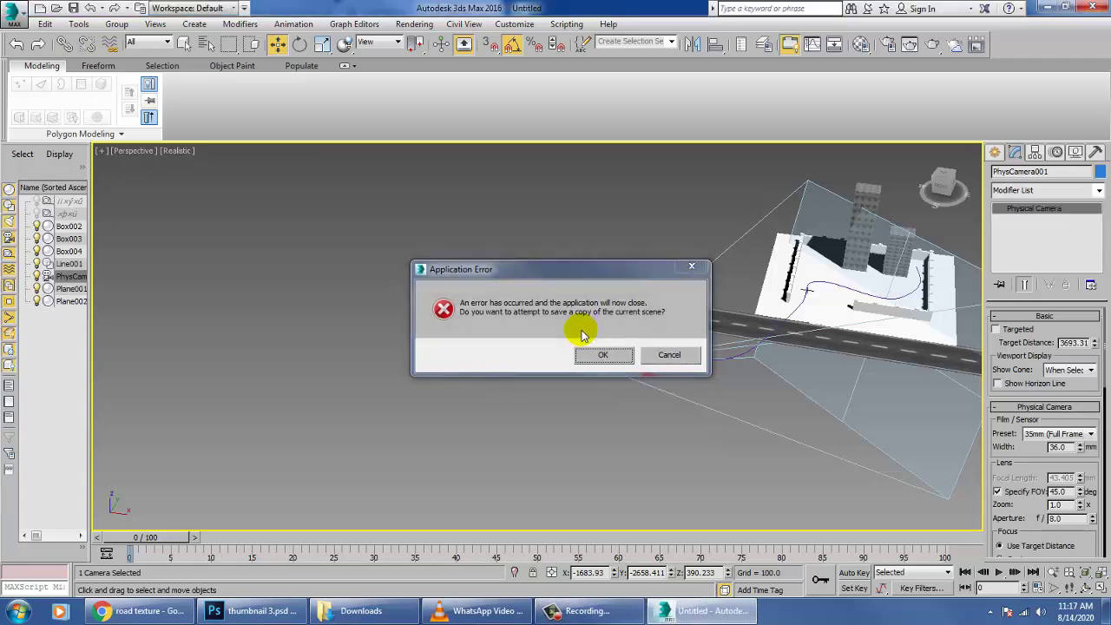
# - Save a recovery copy of the crashed scene and dismiss the error report without sending it
pyautogui.click(607, 355)
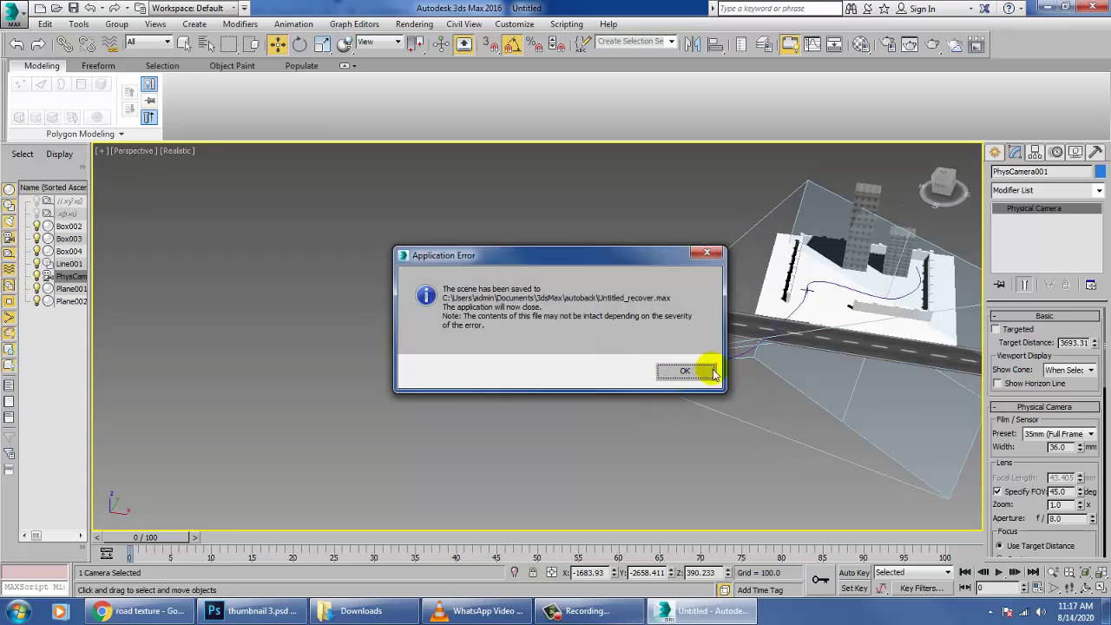
pyautogui.click(698, 373)
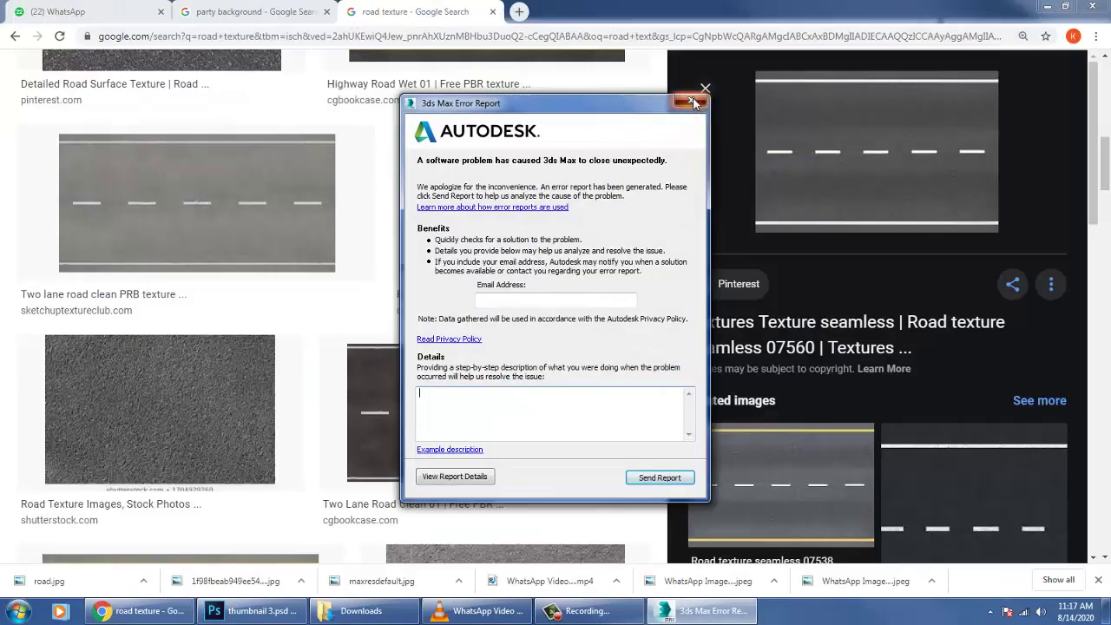
pyautogui.click(696, 102)
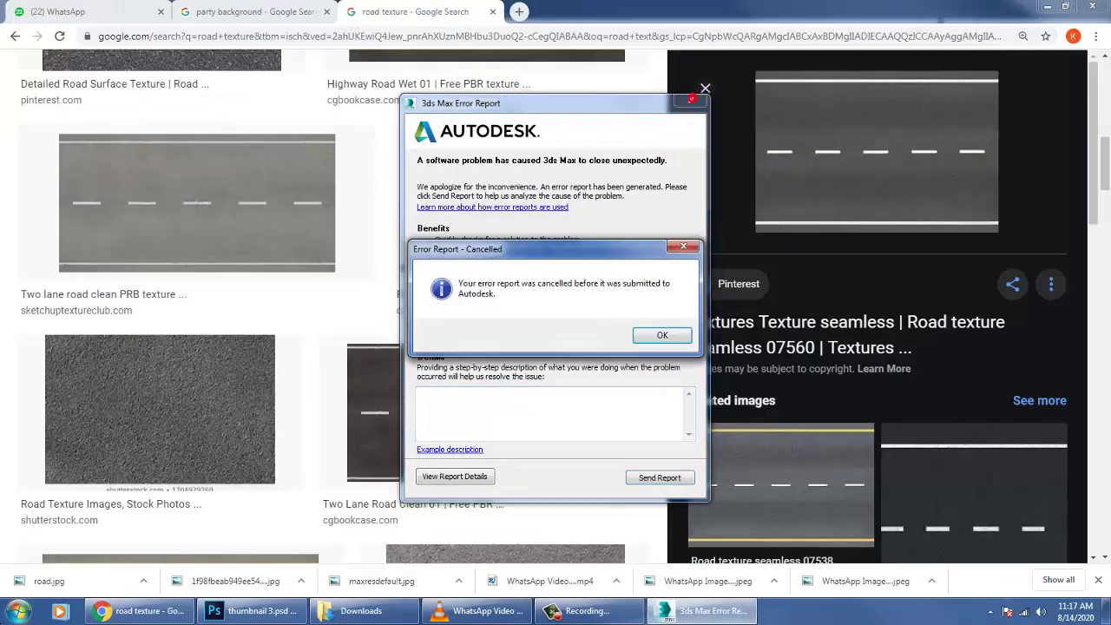
pyautogui.click(652, 336)
# - Restart 3ds Max 2016 in English and open the recent file Untitled_recover
pyautogui.click(17, 611)
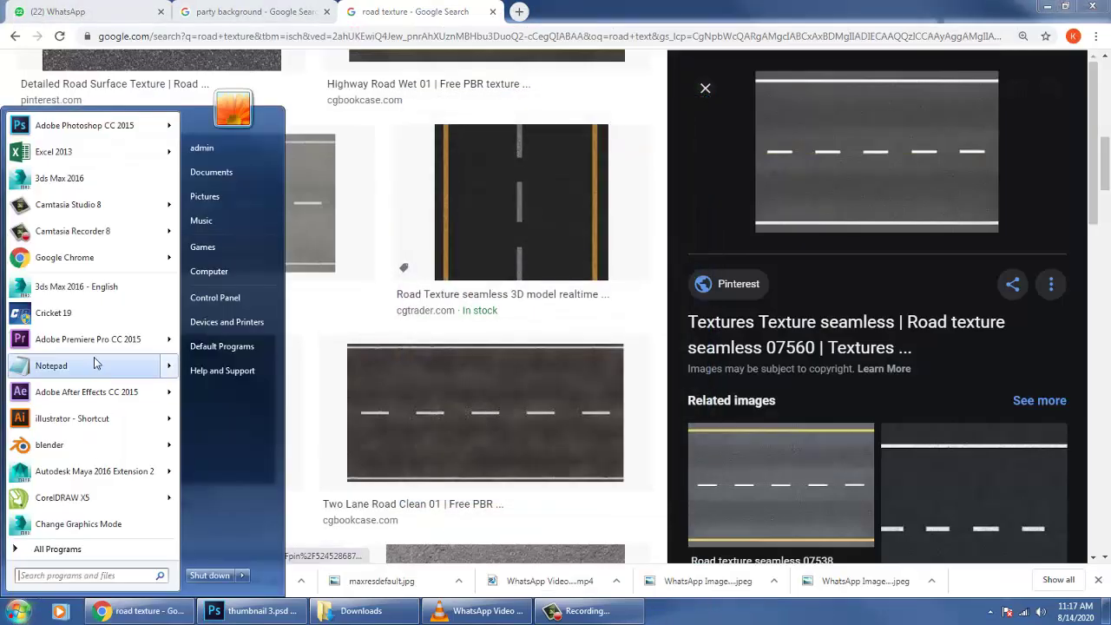
pyautogui.click(96, 288)
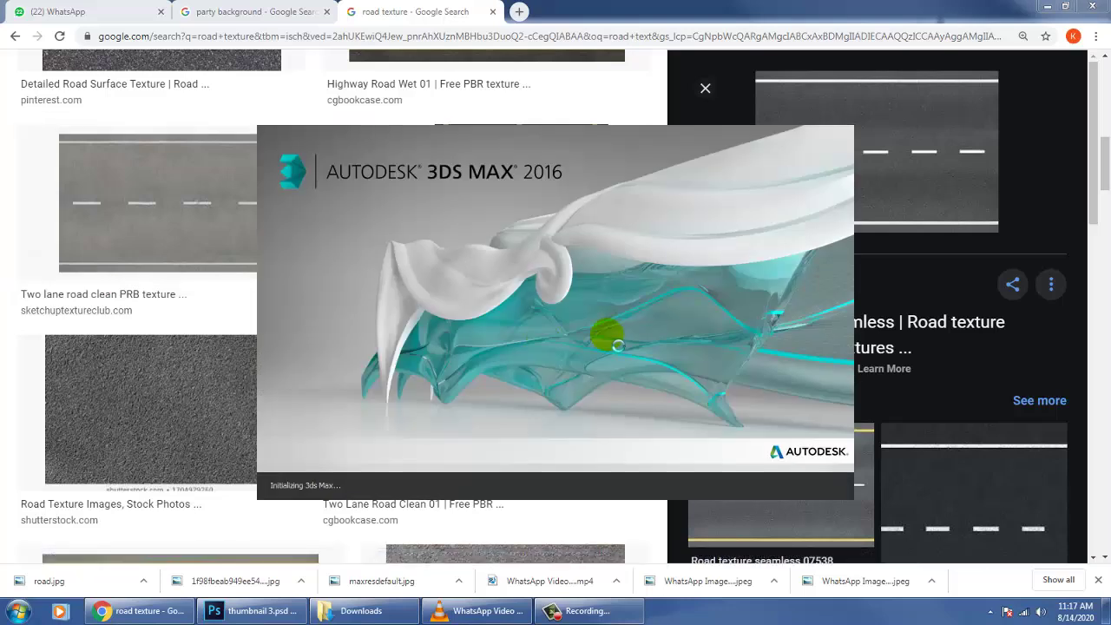
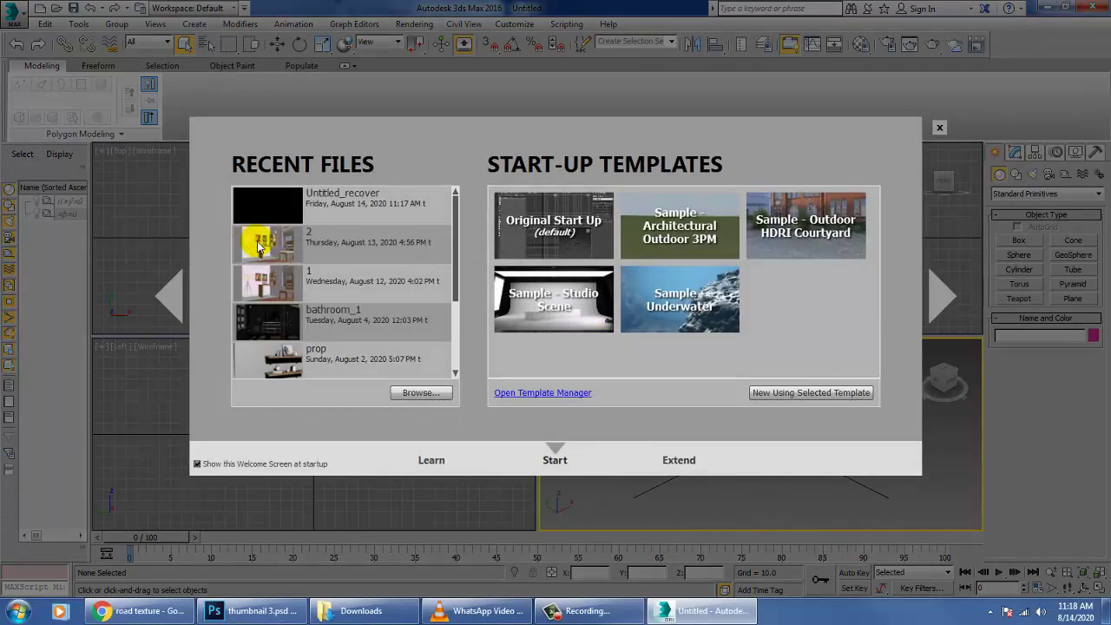
pyautogui.click(376, 193)
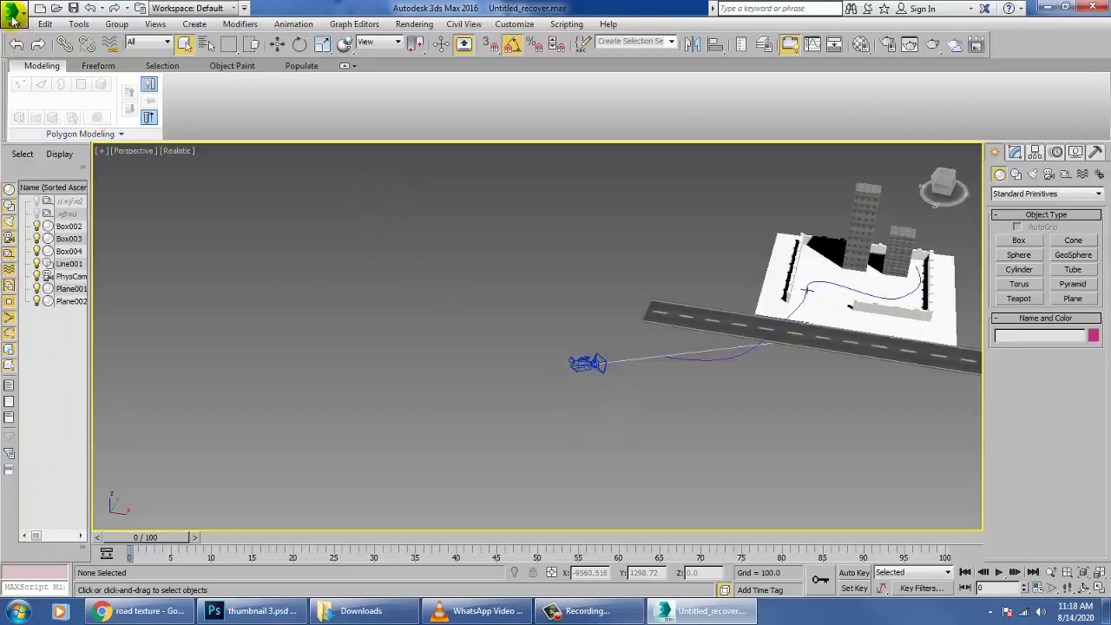
# - Save the recovered scene to the Desktop as walk
pyautogui.click(19, 20)
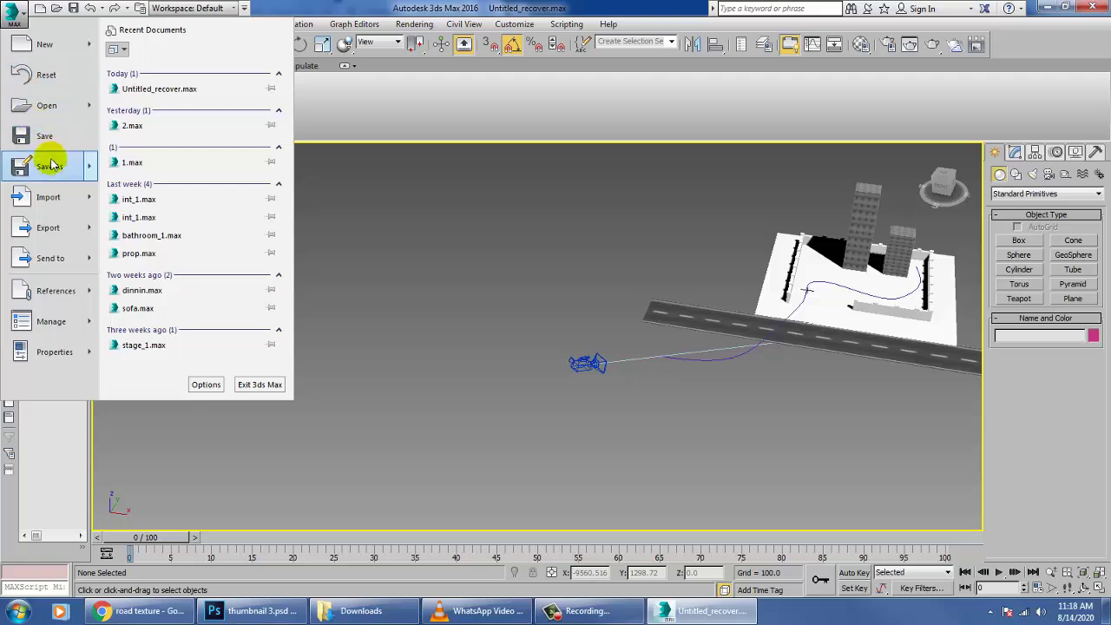
pyautogui.click(50, 164)
pyautogui.click(39, 132)
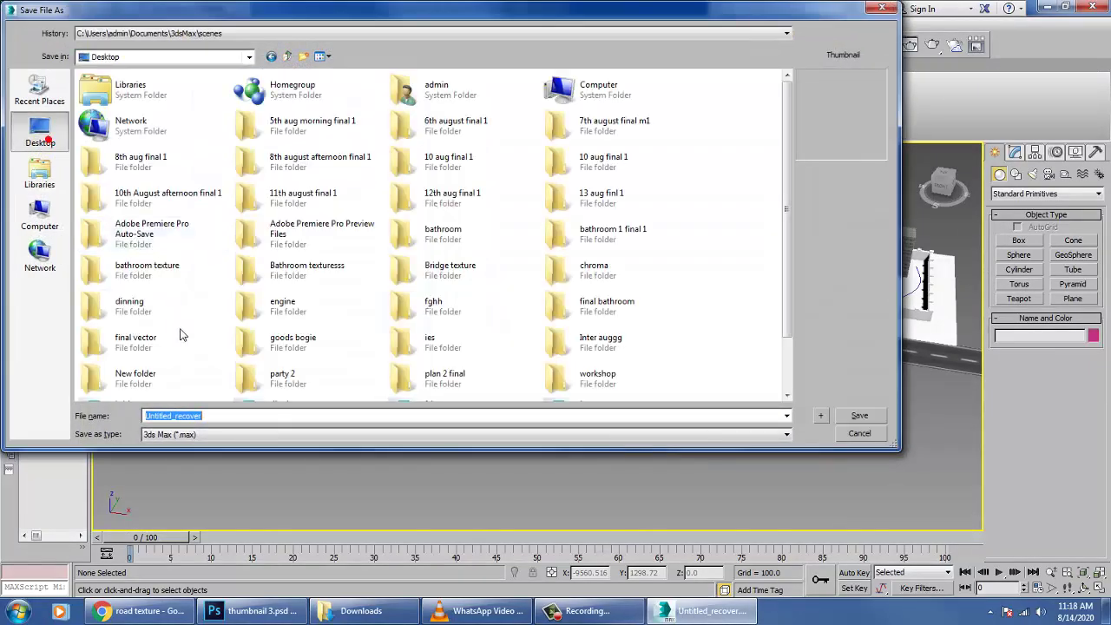
pyautogui.write('walk')
pyautogui.press('Return')
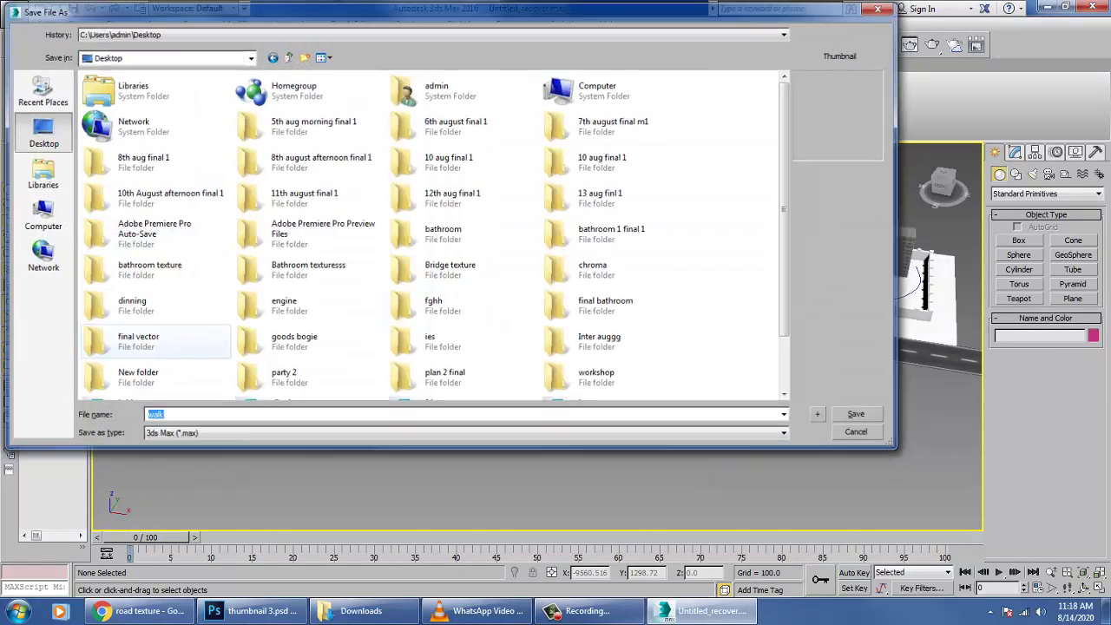
# - Select the physical camera in front of the road and open the Walkthrough Assistant
pyautogui.click(588, 363)
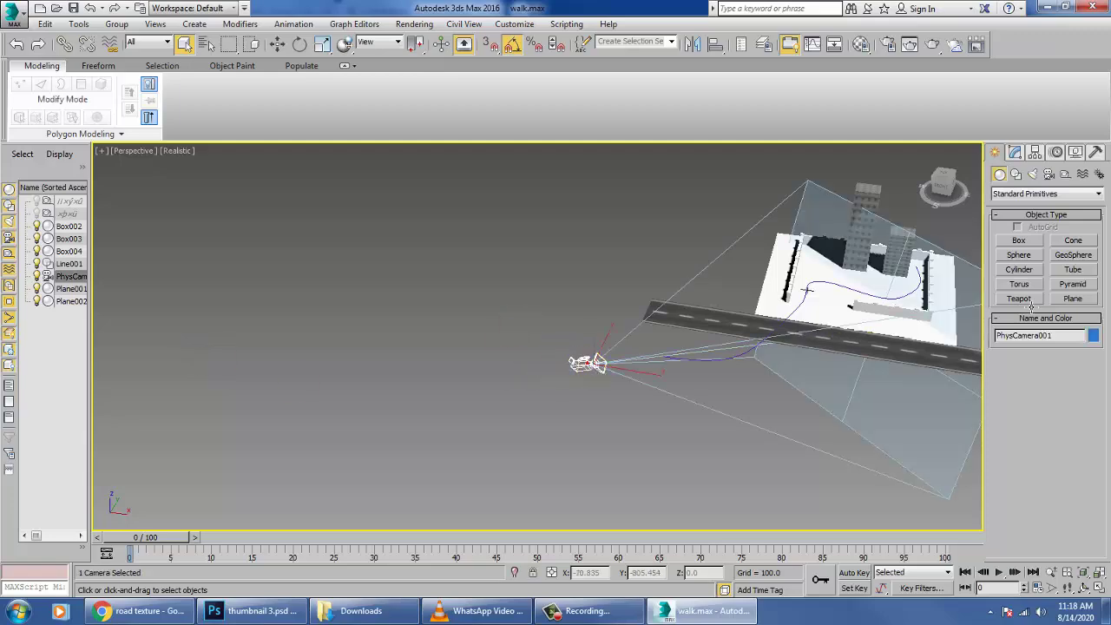
pyautogui.press('w')
pyautogui.click(1015, 152)
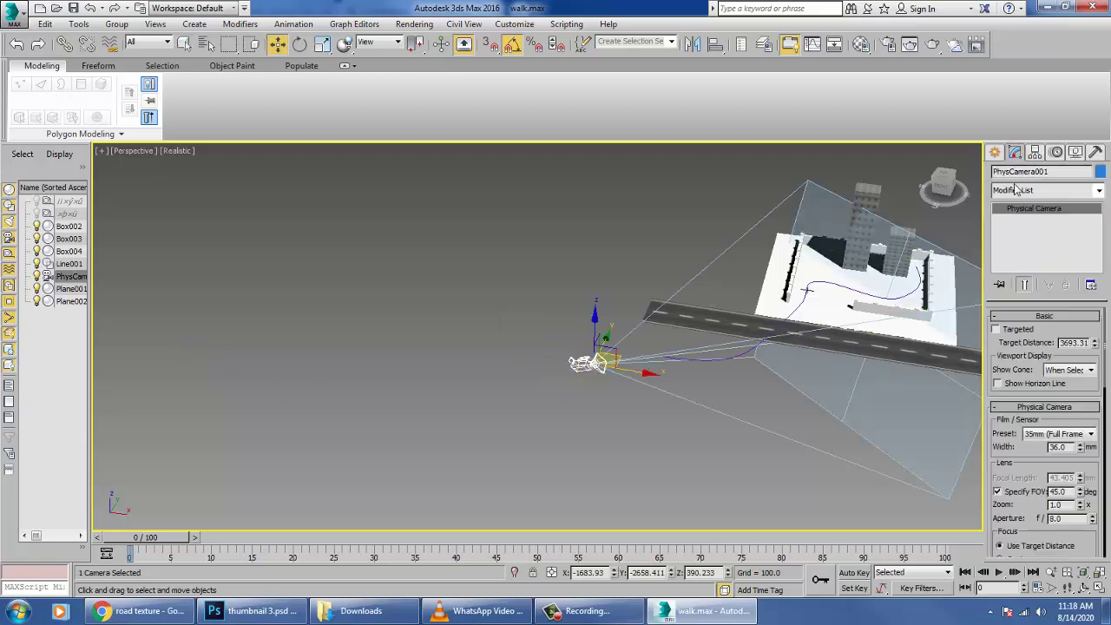
pyautogui.keyDown('alt'); pyautogui.moveTo(802, 396); pyautogui.dragTo(769, 392, button='middle'); pyautogui.keyUp('alt')
pyautogui.scroll(3, 768, 392)
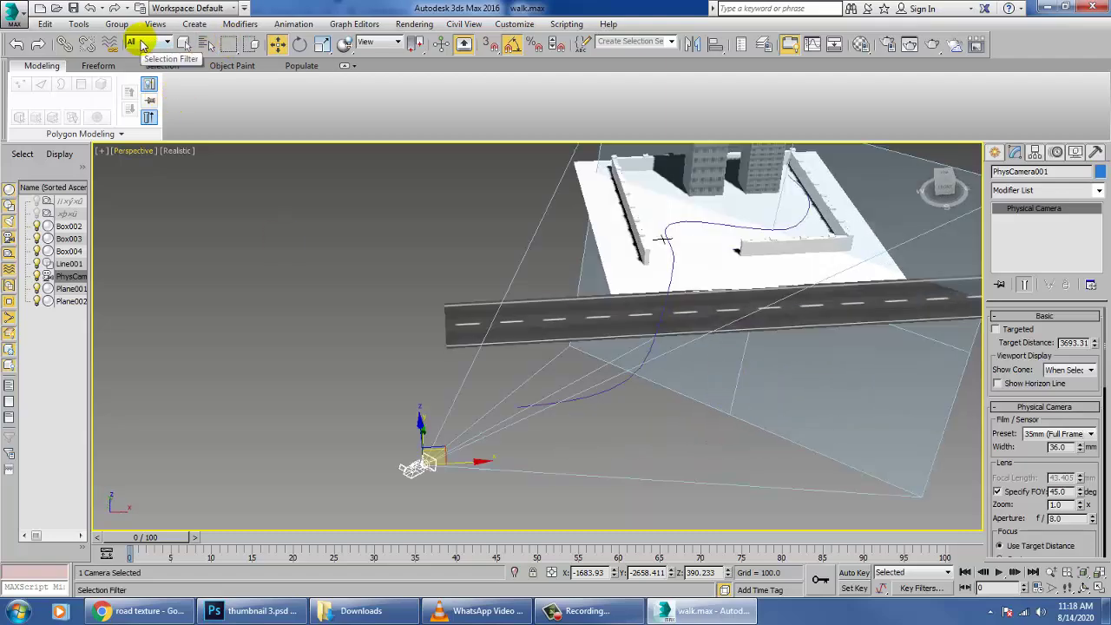
pyautogui.click(295, 24)
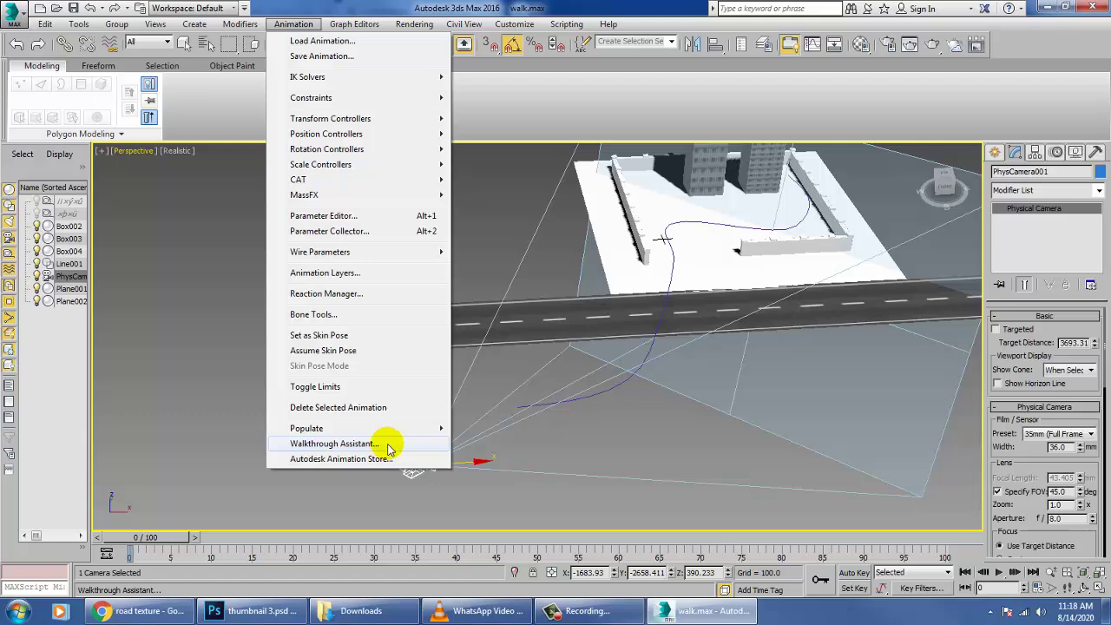
pyautogui.click(388, 446)
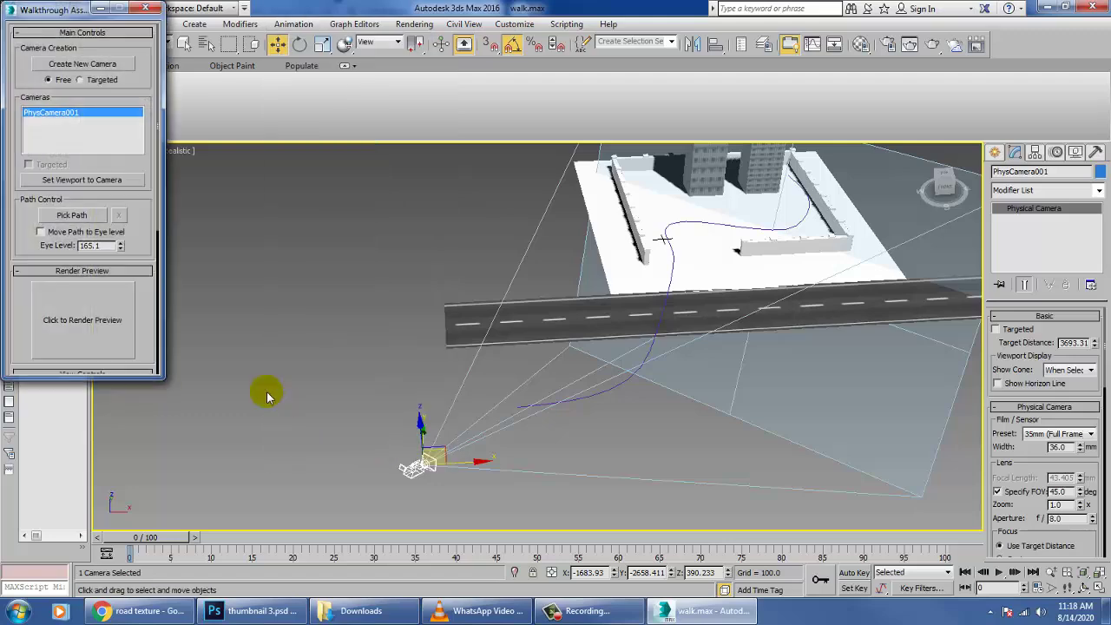
# - Create a new free walkthrough camera and assign the curved spline Line001 as the path of PhysCamera001
pyautogui.click(84, 64)
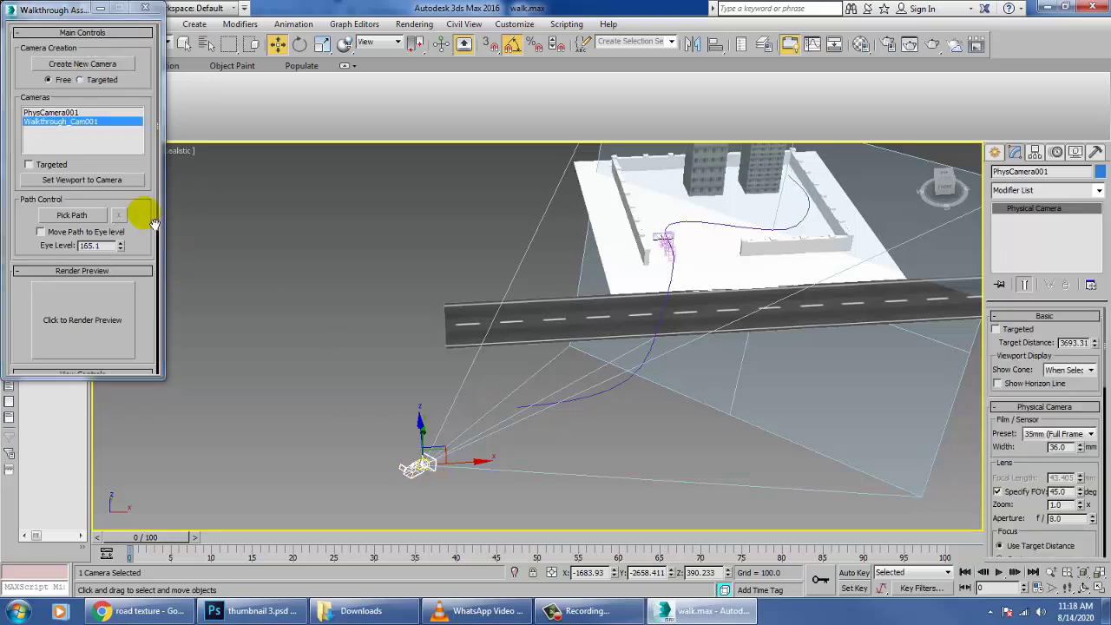
pyautogui.click(64, 115)
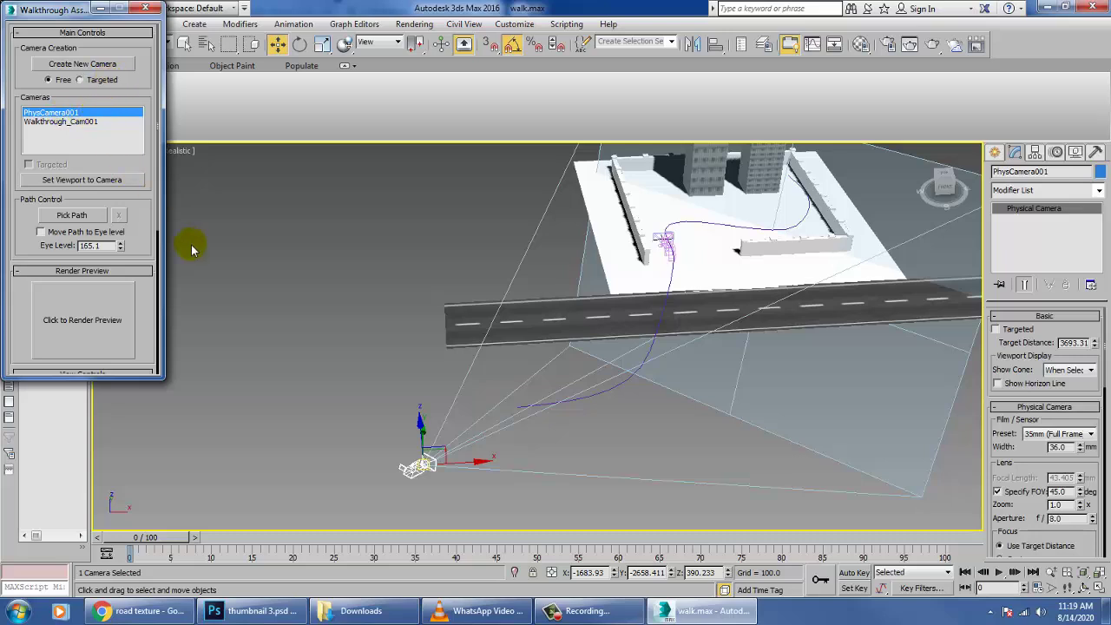
pyautogui.click(73, 215)
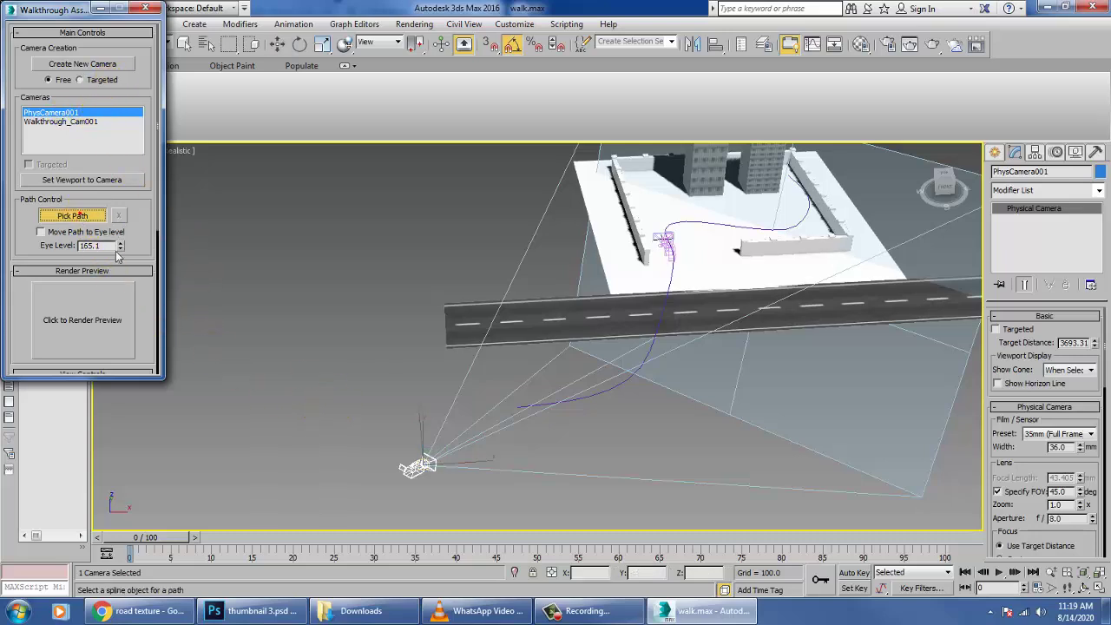
pyautogui.click(614, 399)
# - Rotate the physical camera at the start of the path to face the compound, about X 84.9, Y -0.8, Z -40.9
pyautogui.keyDown('alt'); pyautogui.moveTo(613, 400); pyautogui.dragTo(692, 385, button='middle'); pyautogui.keyUp('alt')
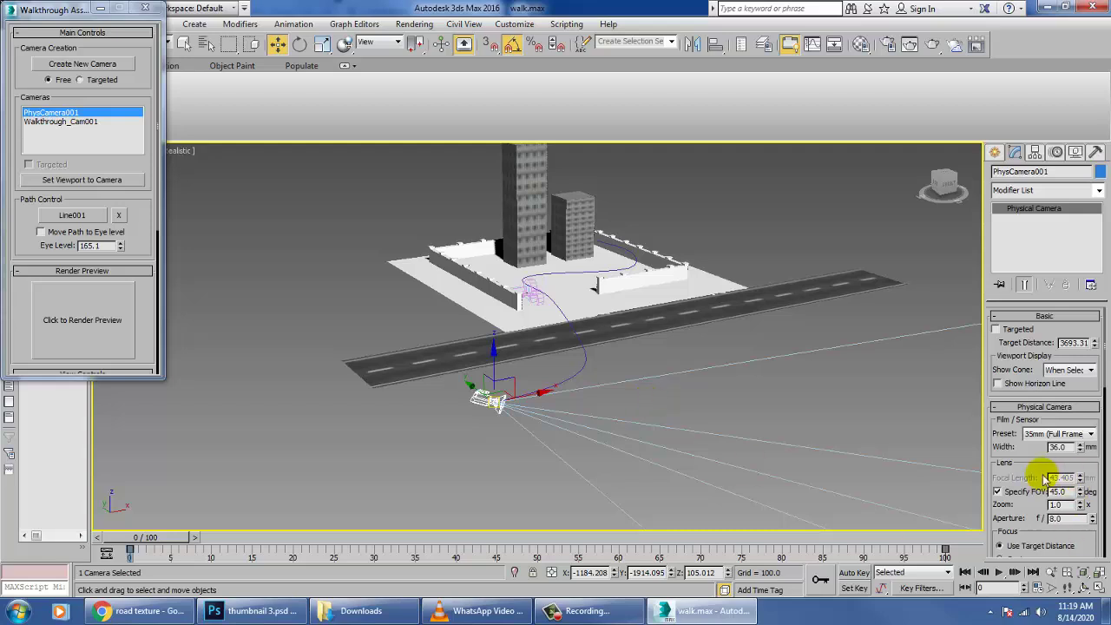
pyautogui.moveTo(1038, 483); pyautogui.dragTo(1035, 277)
pyautogui.press('e')
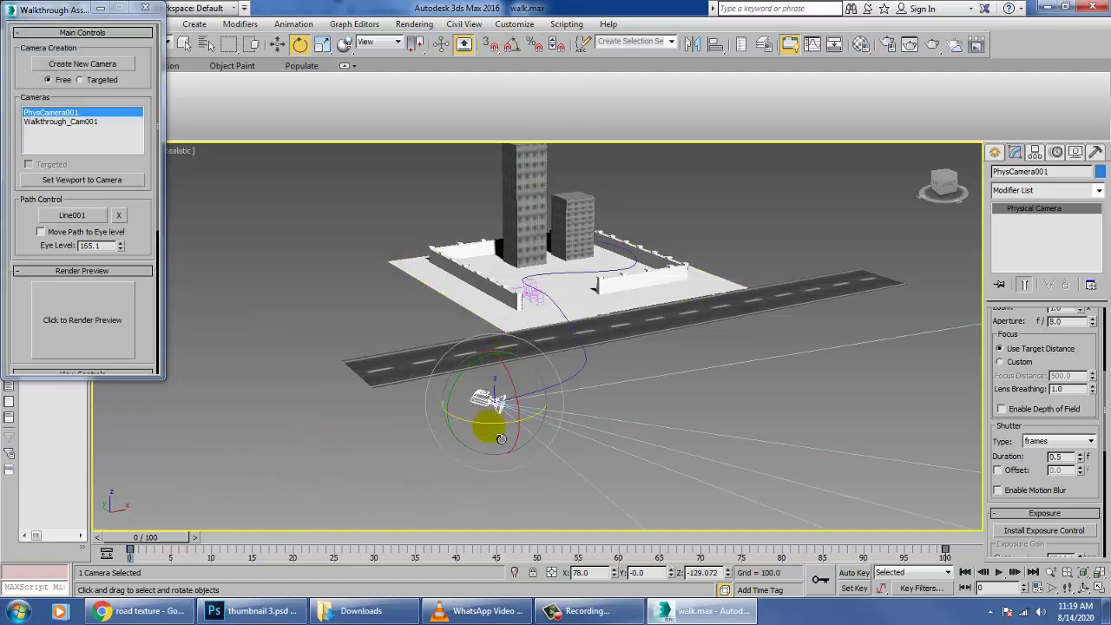
pyautogui.moveTo(501, 438); pyautogui.dragTo(546, 364)
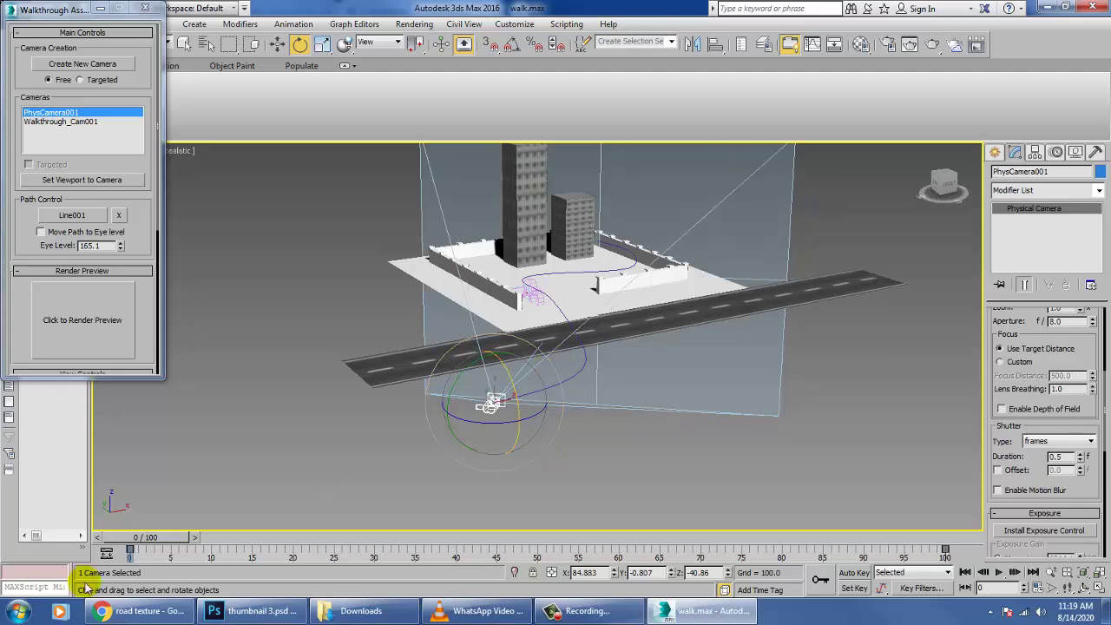
# - Move the camera path to the eye level of 165.1
pyautogui.moveTo(159, 538)
pyautogui.mouseDown()
pyautogui.moveTo(352, 538)
pyautogui.moveTo(403, 519)
pyautogui.moveTo(139, 537)
pyautogui.mouseUp()
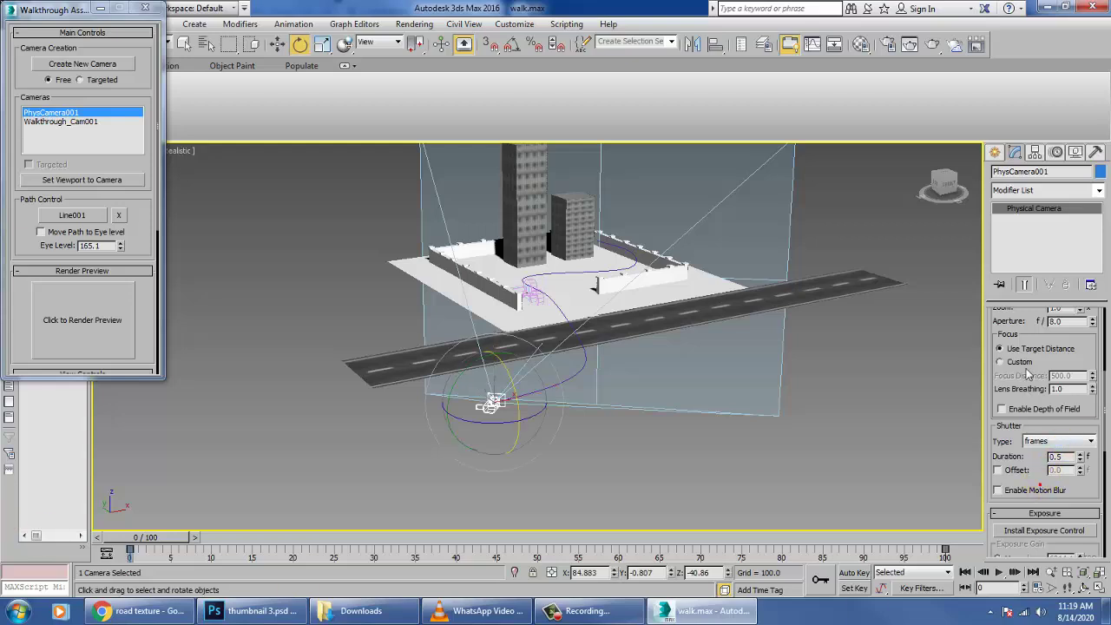
pyautogui.moveTo(1059, 508); pyautogui.dragTo(1047, 382)
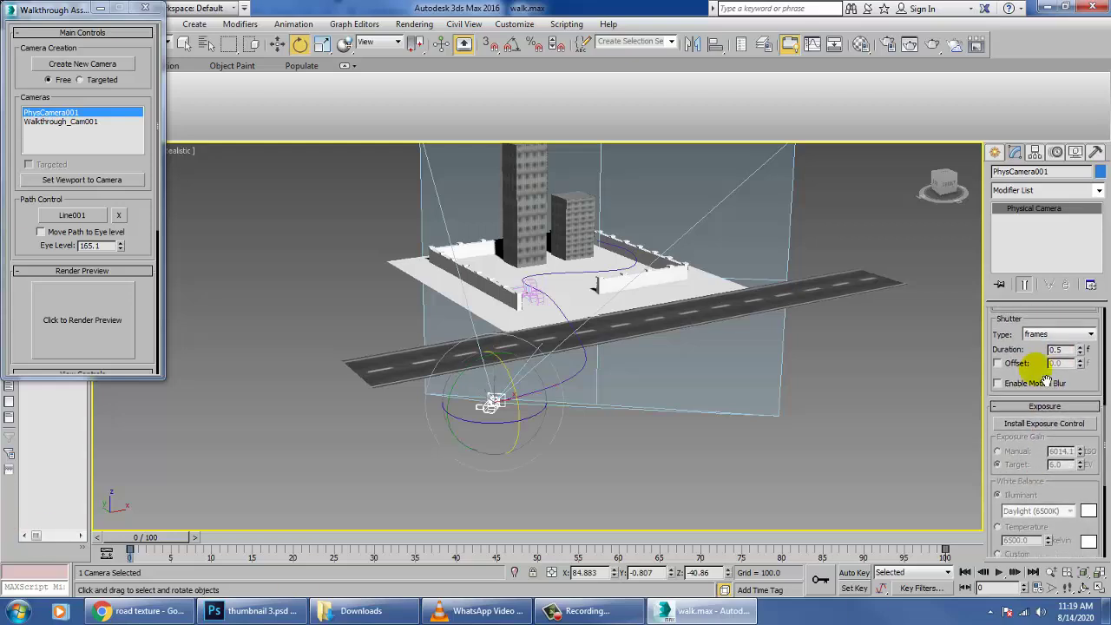
pyautogui.click(80, 233)
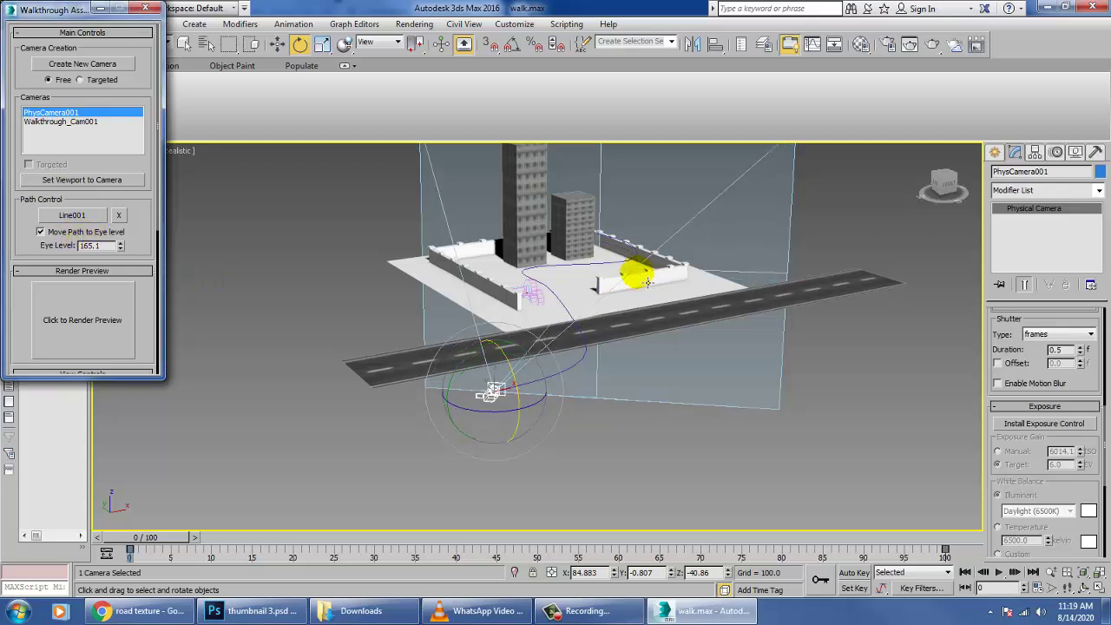
pyautogui.moveTo(647, 284)
pyautogui.keyDown('alt'); pyautogui.mouseDown(button='middle')
pyautogui.moveTo(632, 248)
pyautogui.moveTo(645, 274)
pyautogui.mouseUp(button='middle'); pyautogui.keyUp('alt')
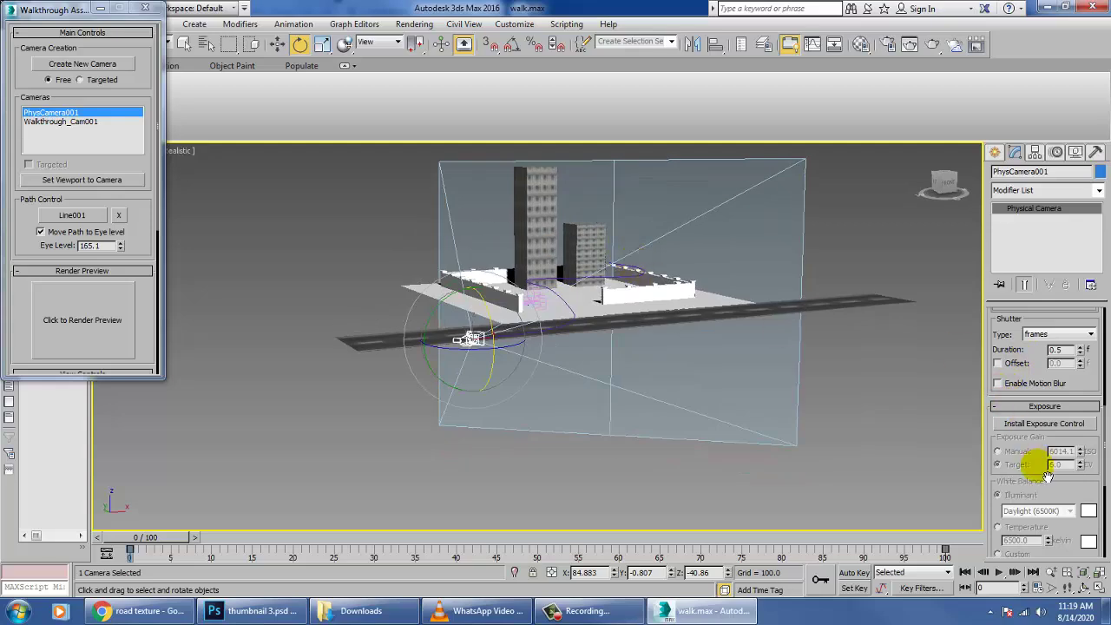
pyautogui.click(1056, 153)
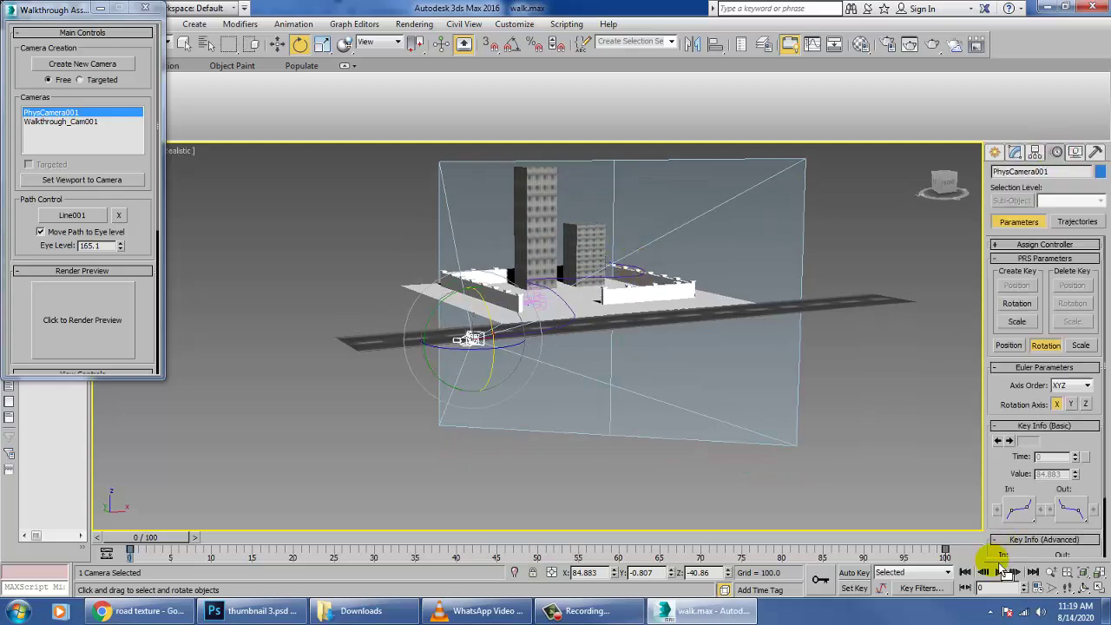
pyautogui.moveTo(1001, 502); pyautogui.dragTo(1045, 434)
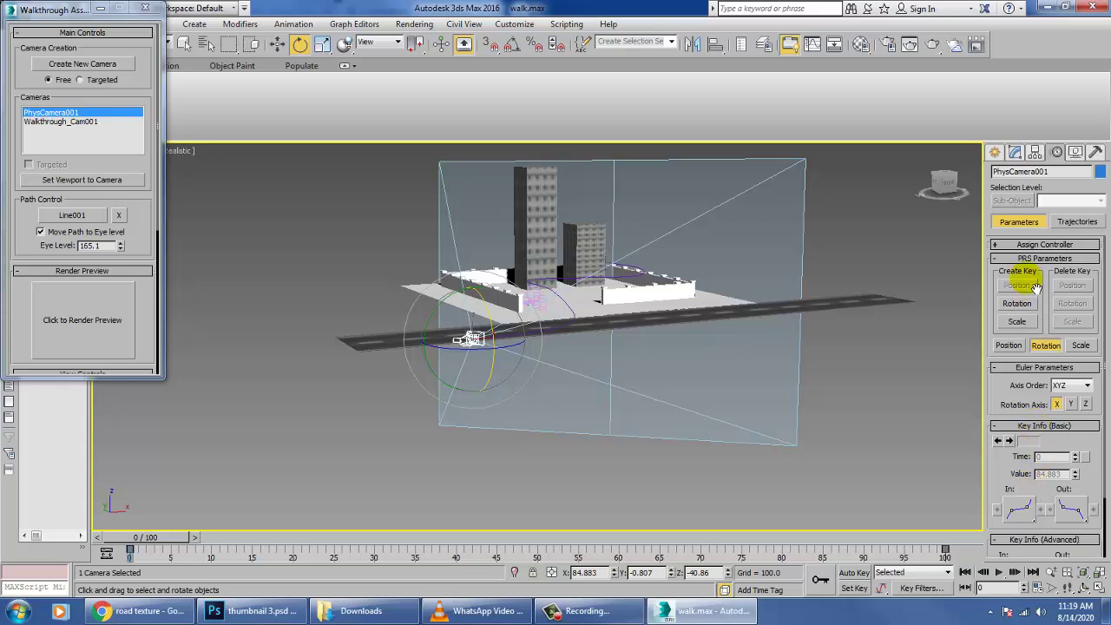
pyautogui.click(1035, 153)
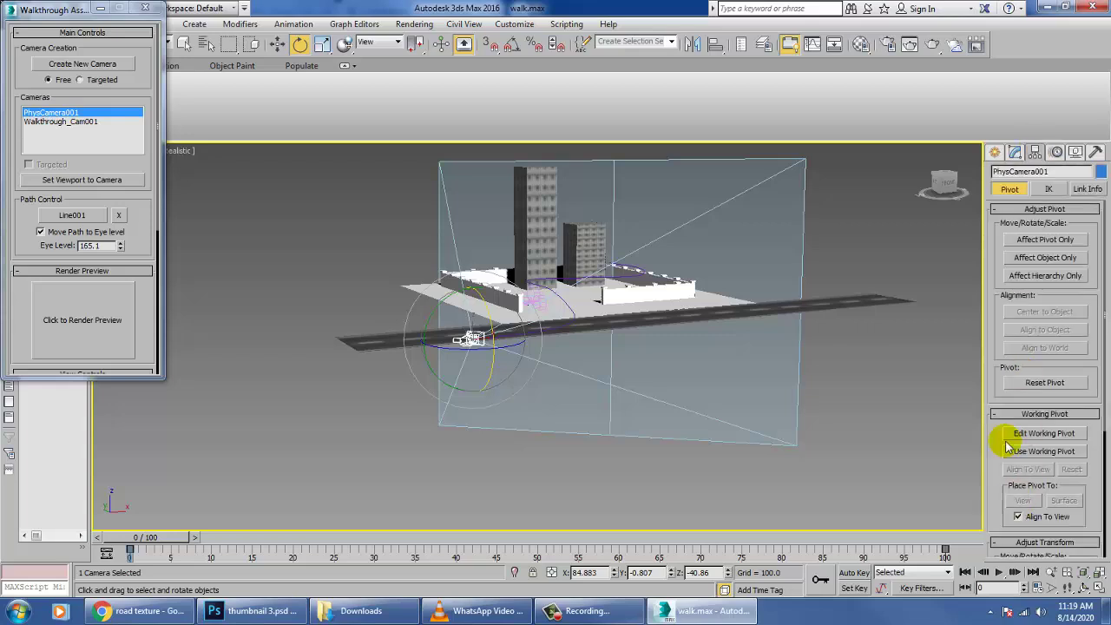
# - Activate the Move tool and reselect the physical camera at the start of the path
pyautogui.press('w')
pyautogui.click(402, 415)
pyautogui.click(470, 347)
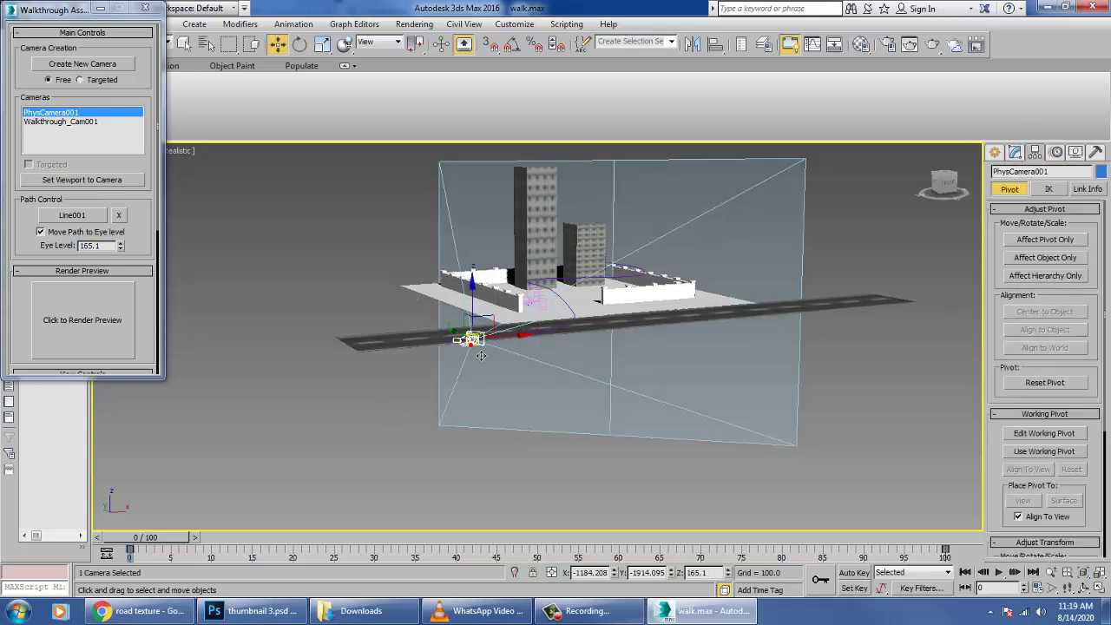
# - Preview the walkthrough through the physical camera and return to a raised perspective view of the compound
pyautogui.press('c')
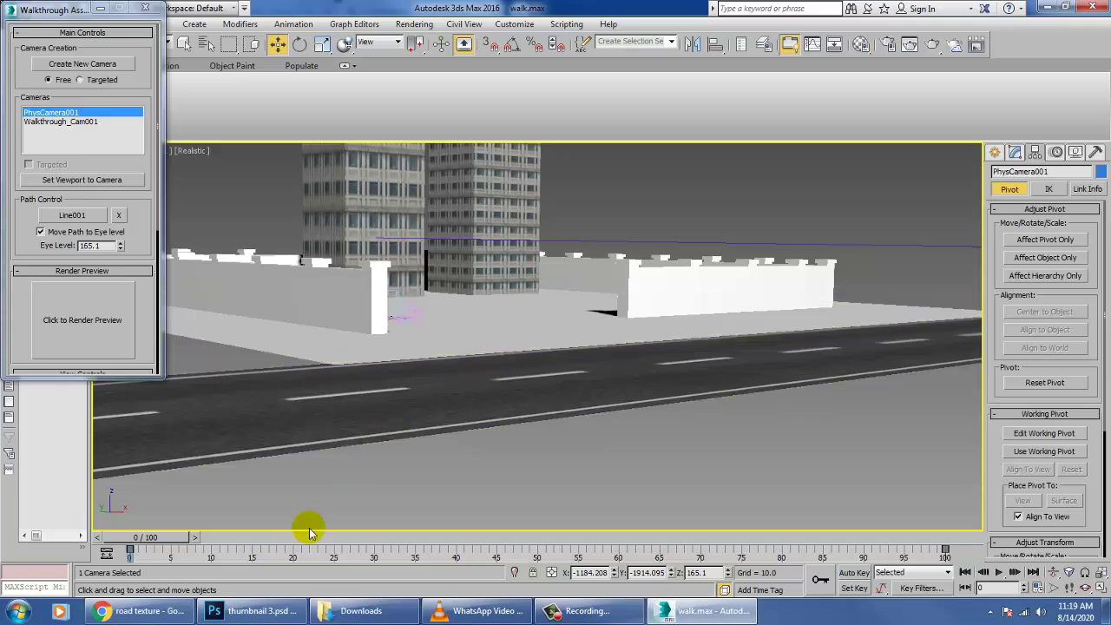
pyautogui.moveTo(167, 538); pyautogui.dragTo(109, 559)
pyautogui.press('p')
pyautogui.scroll(-5, 565, 345)
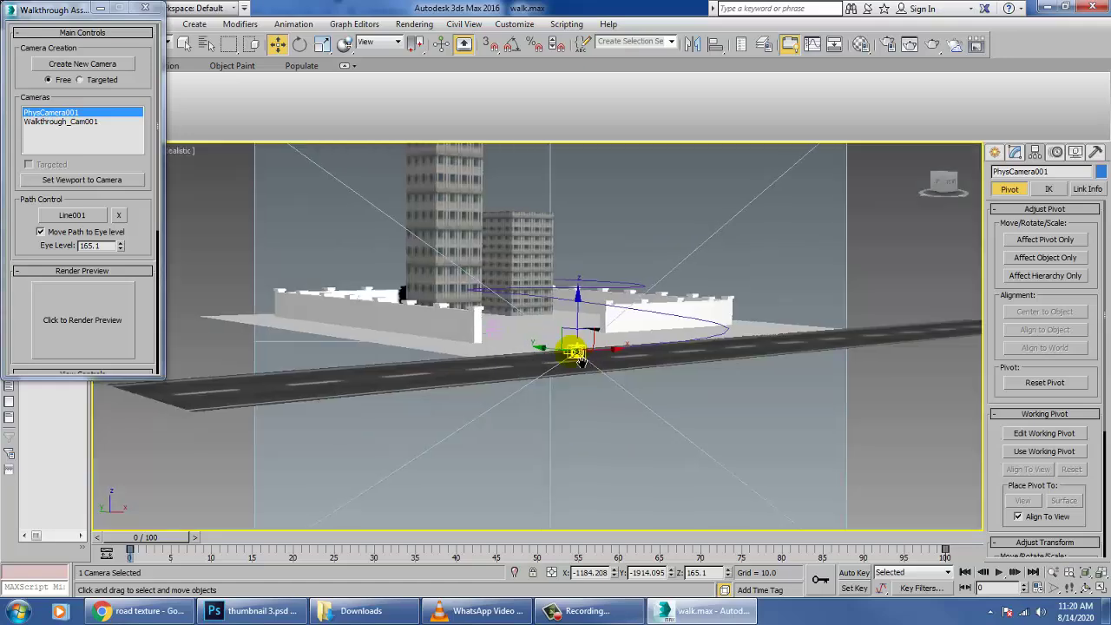
pyautogui.keyDown('alt'); pyautogui.moveTo(604, 365); pyautogui.dragTo(618, 411, button='middle'); pyautogui.keyUp('alt')
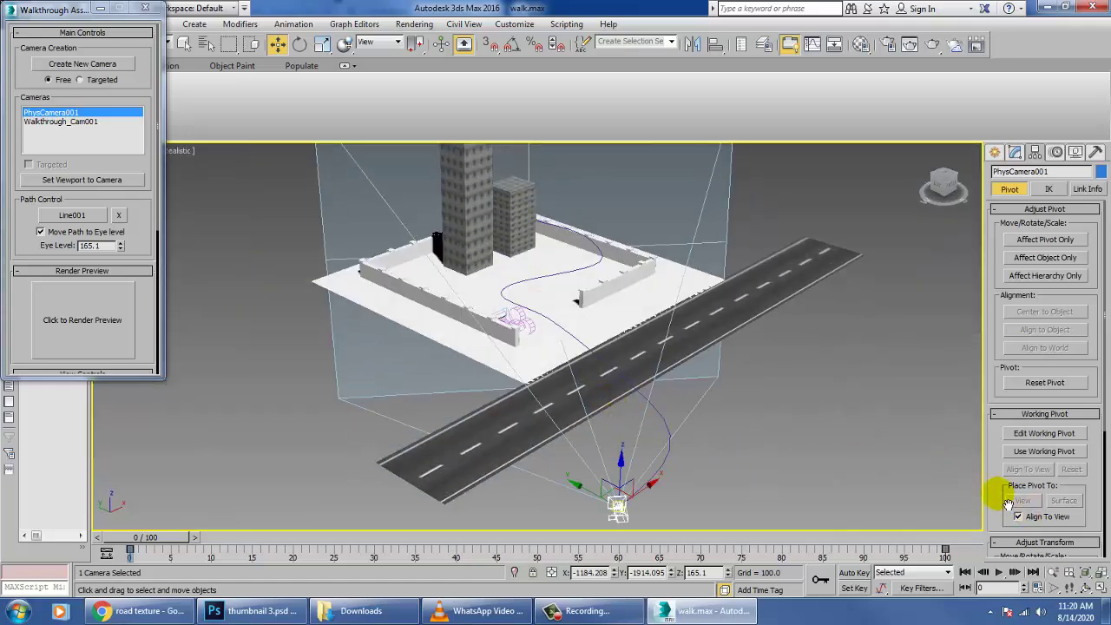
# - Look through the physical camera's motion and modifier parameters, including the Bokeh (Depth of Field) settings
pyautogui.moveTo(1008, 505); pyautogui.dragTo(1009, 455)
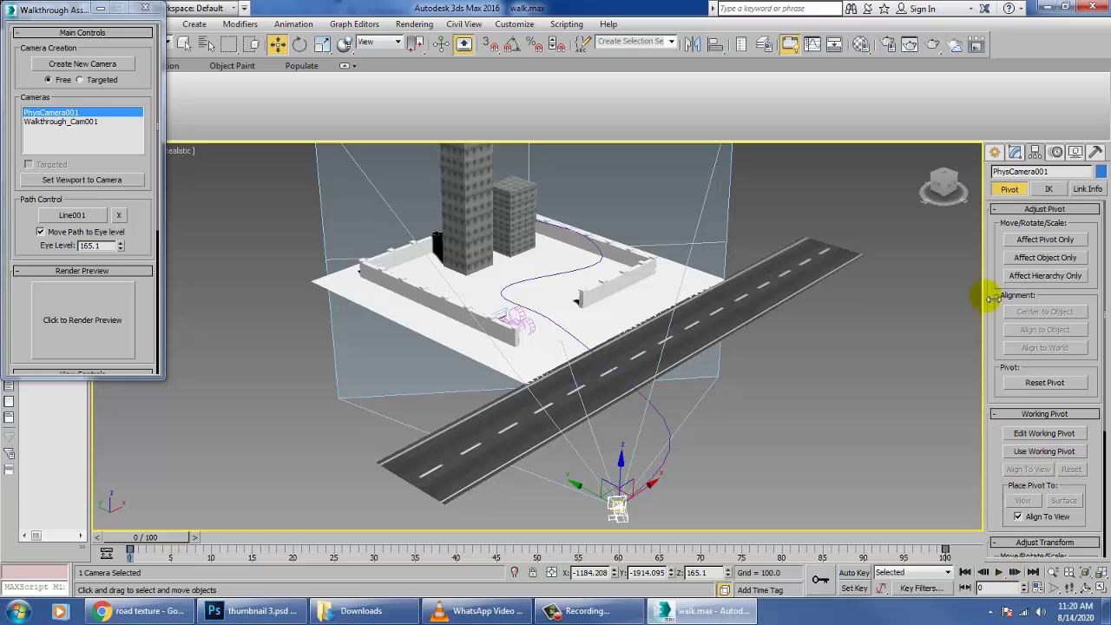
pyautogui.click(1056, 153)
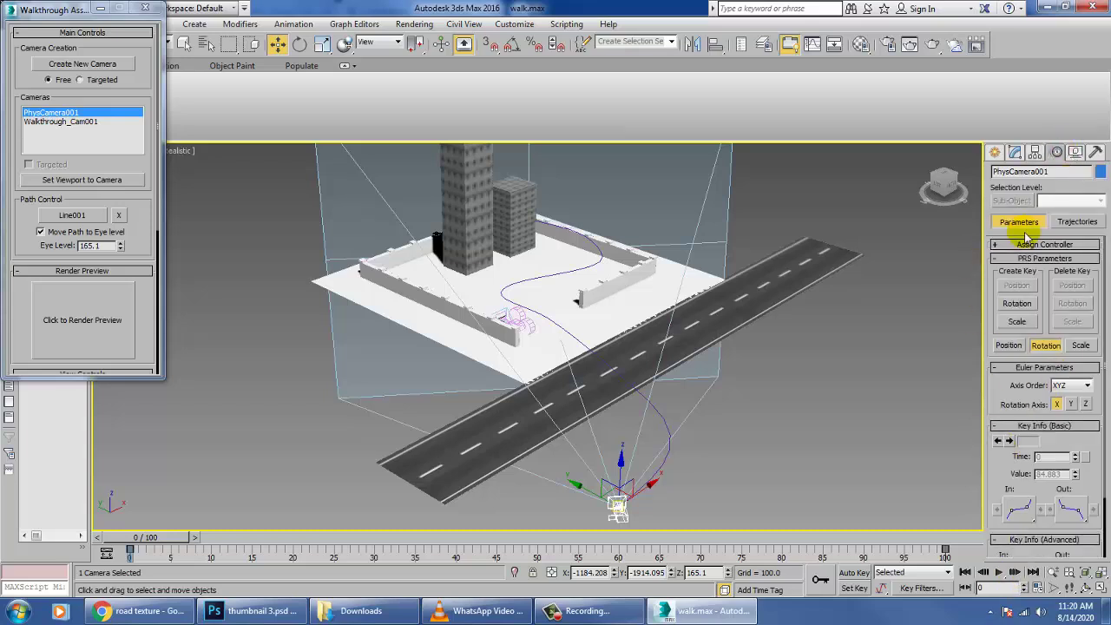
pyautogui.click(1035, 153)
pyautogui.click(1016, 152)
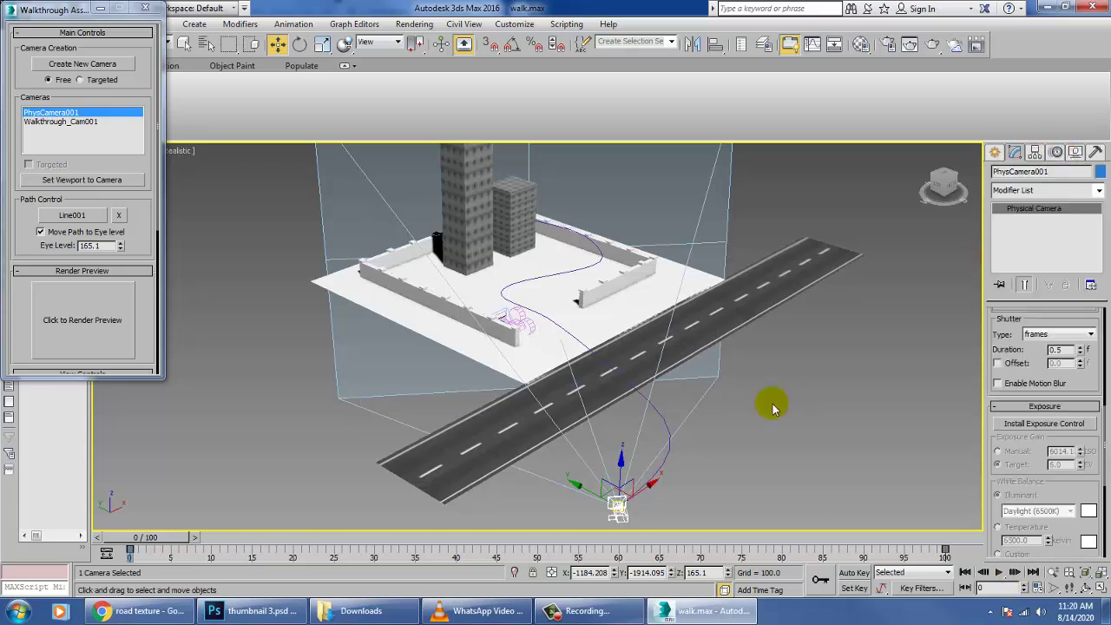
pyautogui.scroll(-5, 1055, 377)
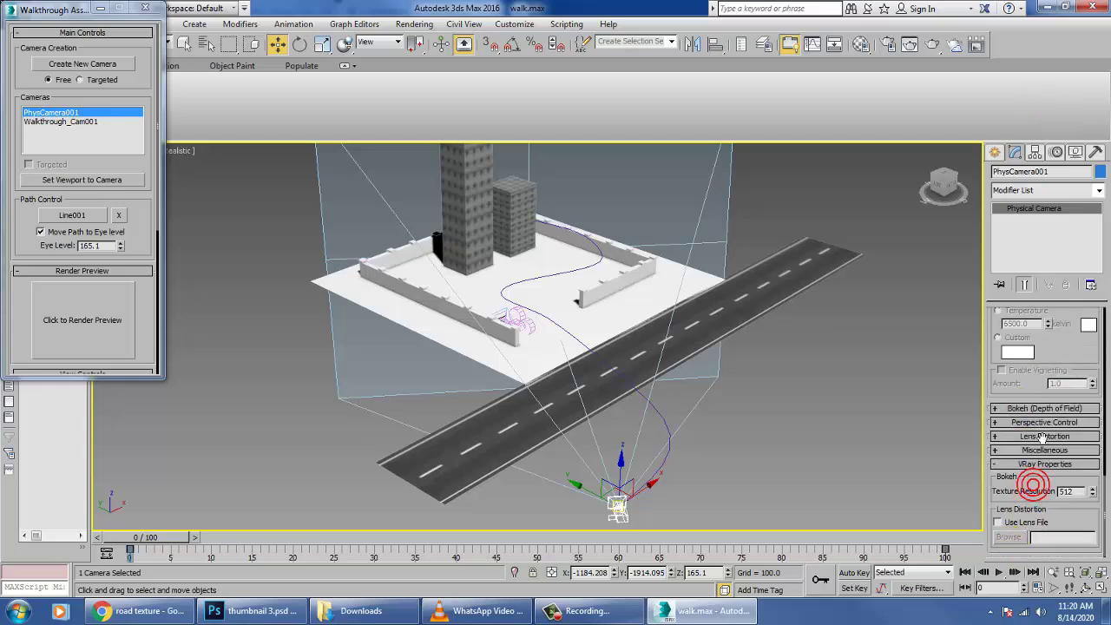
pyautogui.click(1048, 408)
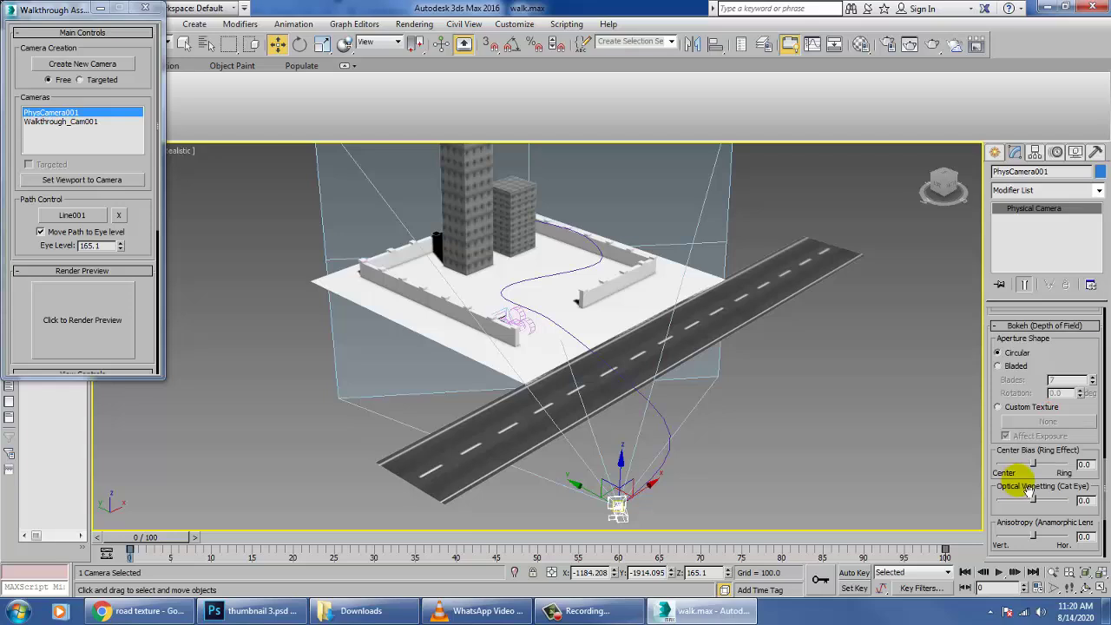
pyautogui.moveTo(1029, 489); pyautogui.dragTo(1027, 302)
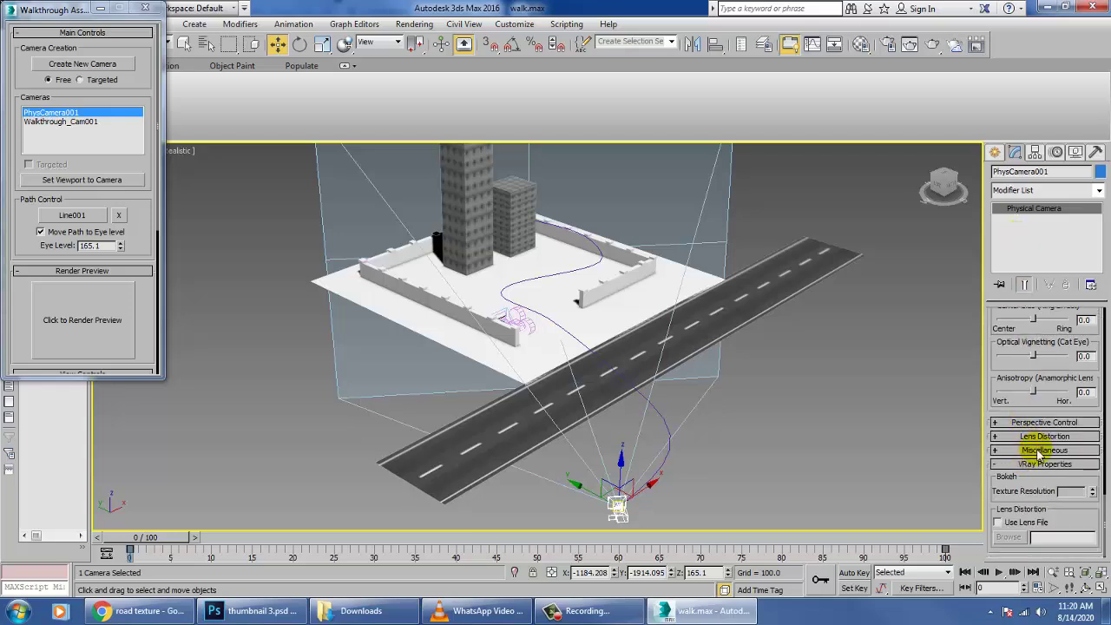
# - Turn off Follow Path in the walkthrough path controls for the physical camera
pyautogui.scroll(-5, 142, 212)
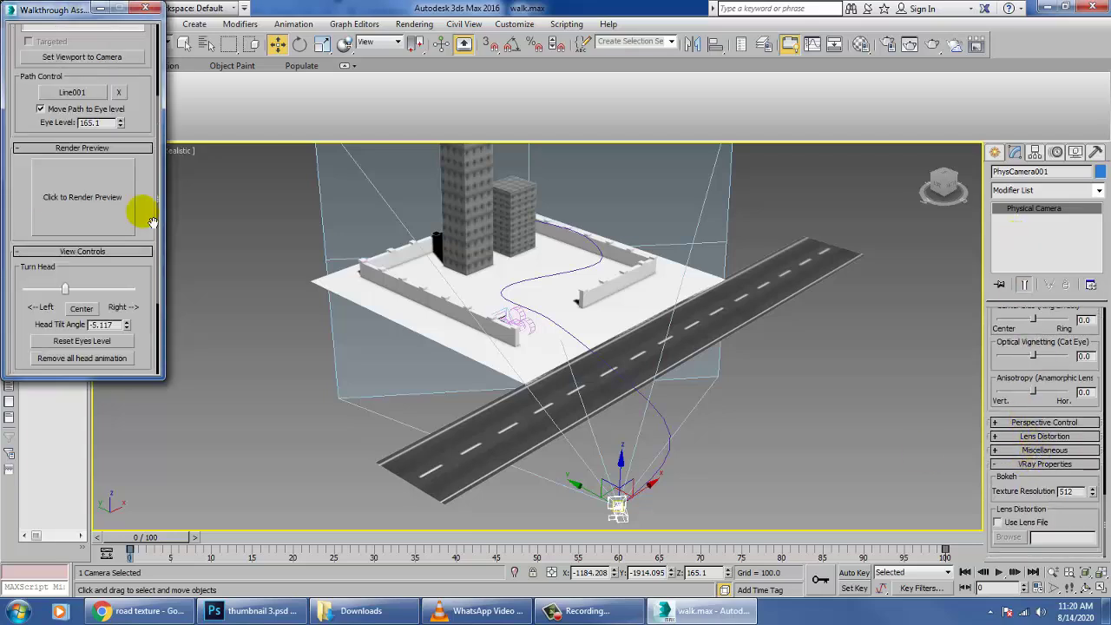
pyautogui.scroll(-1, 148, 165)
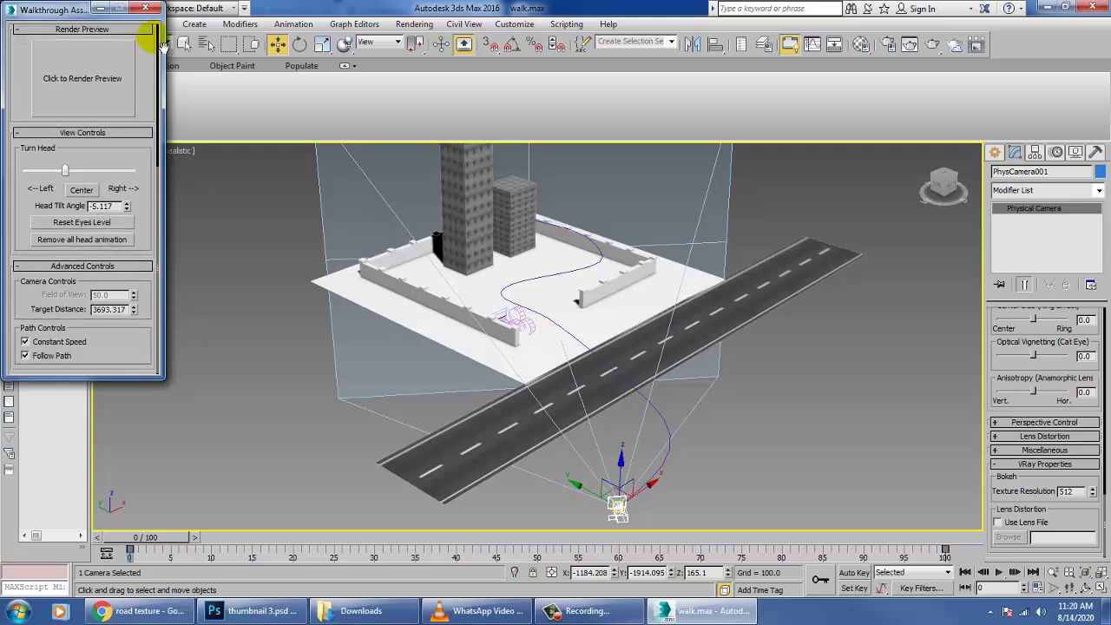
pyautogui.click(25, 356)
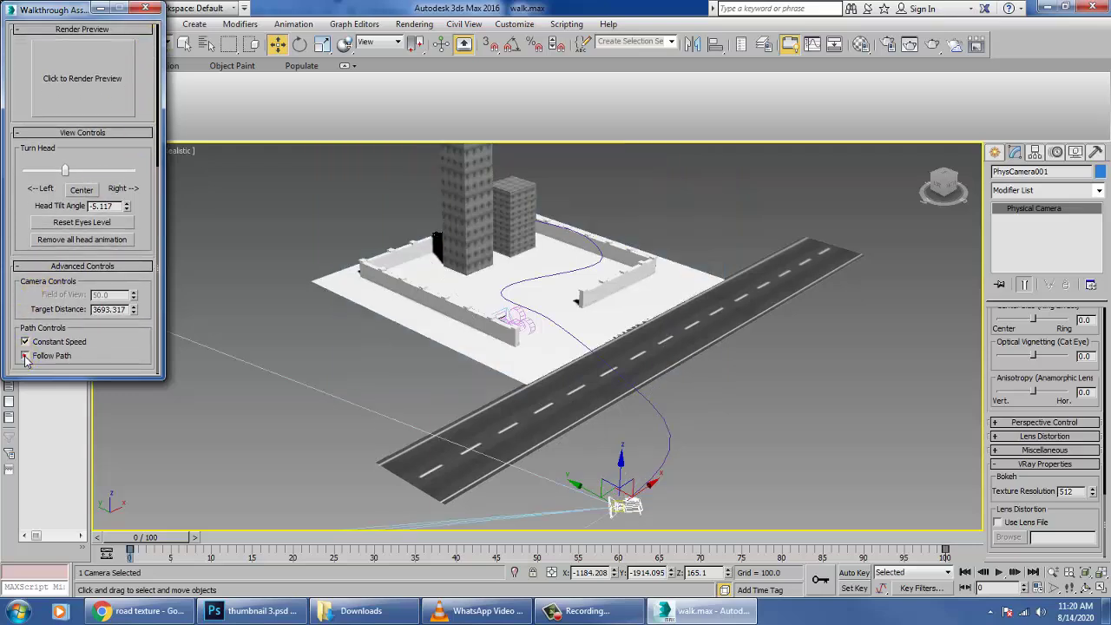
pyautogui.click(25, 356)
pyautogui.click(25, 356)
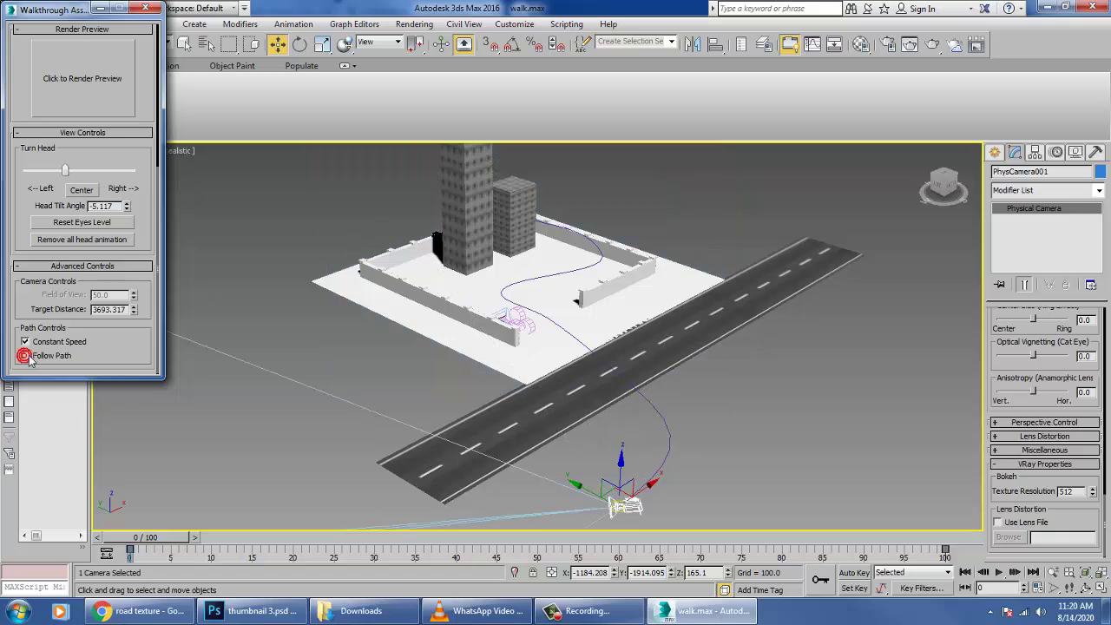
# - Rotate the physical camera about -112 degrees around Z and scrub forward along the path to check its direction
pyautogui.moveTo(799, 457); pyautogui.dragTo(770, 392, button='middle')
pyautogui.press('e')
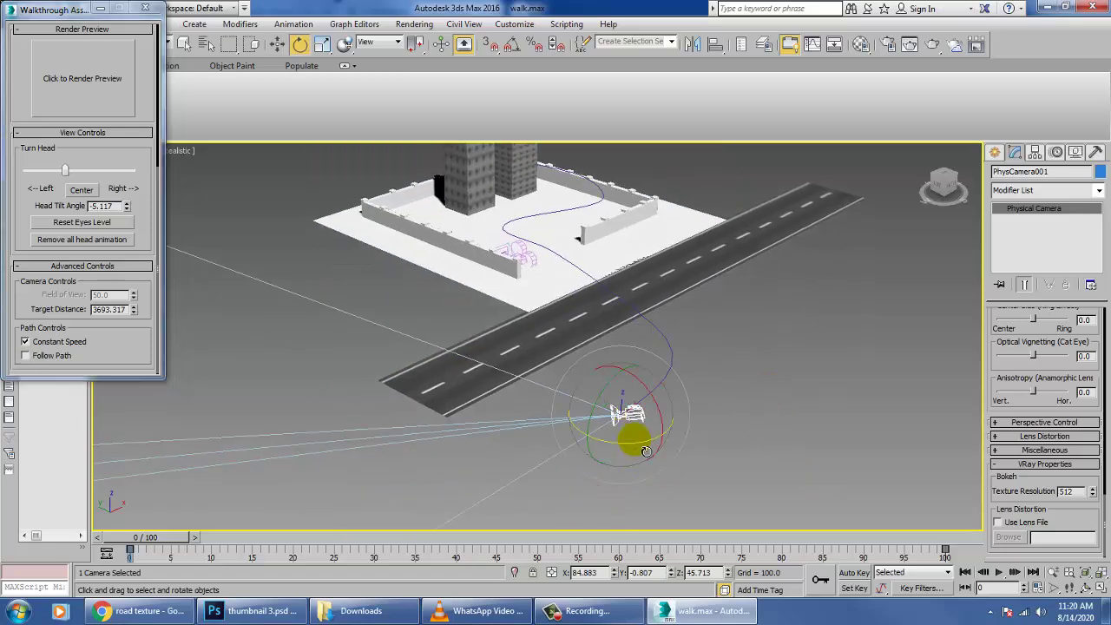
pyautogui.moveTo(633, 440); pyautogui.dragTo(483, 452)
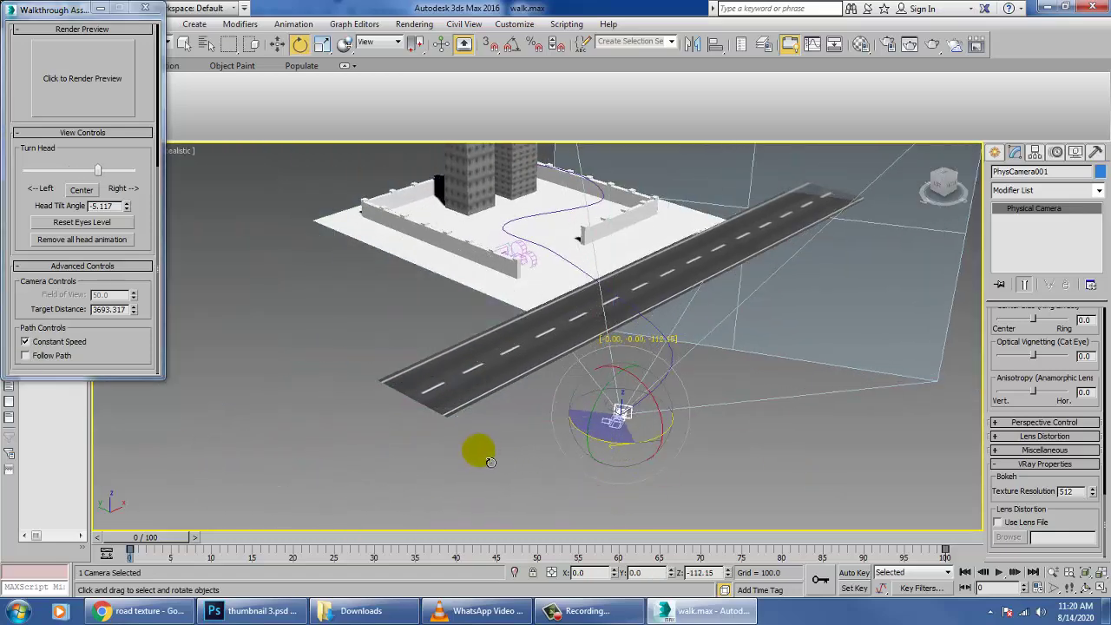
pyautogui.moveTo(173, 545); pyautogui.dragTo(274, 583)
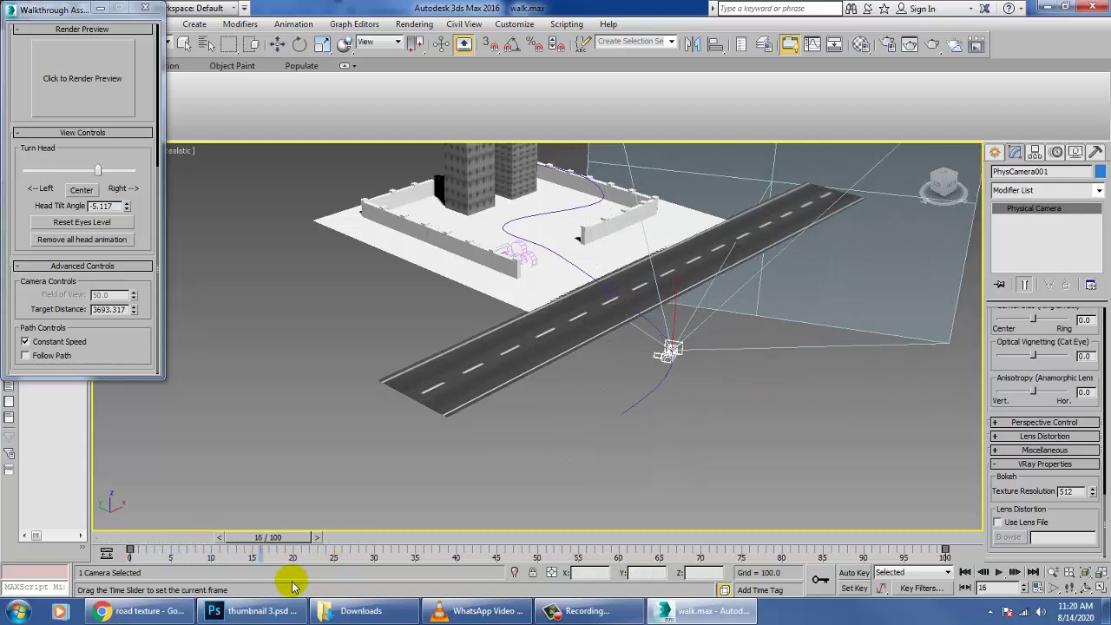
# - Turn Follow Path back on and rotate the physical camera at frame 0 to about Z -69.4
pyautogui.press('e')
pyautogui.click(60, 356)
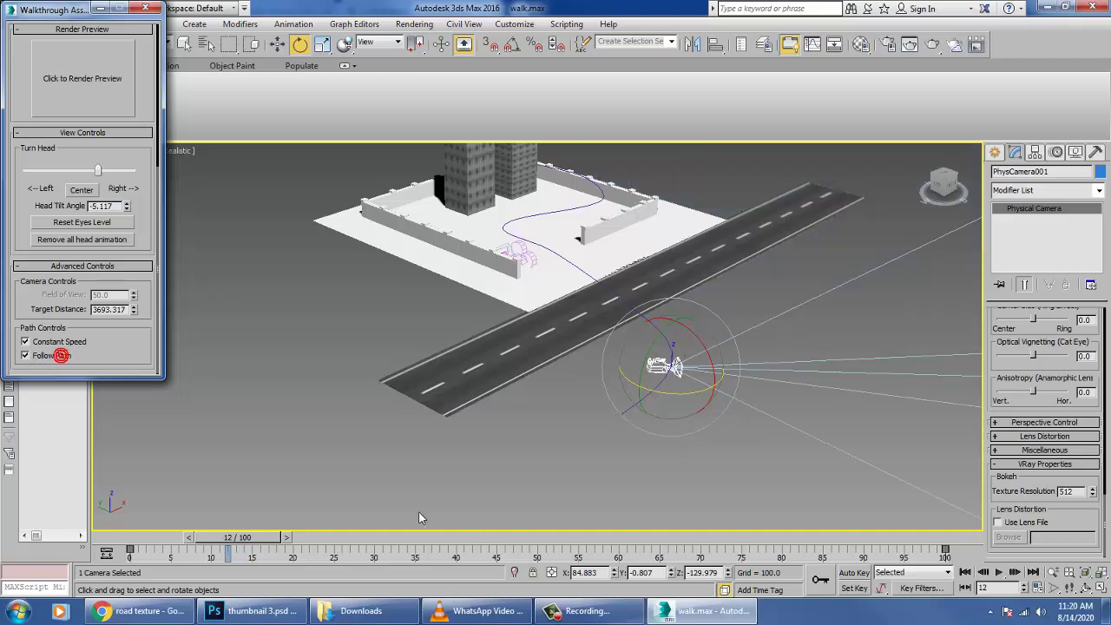
pyautogui.moveTo(221, 549); pyautogui.dragTo(27, 556)
pyautogui.moveTo(625, 441); pyautogui.dragTo(739, 435)
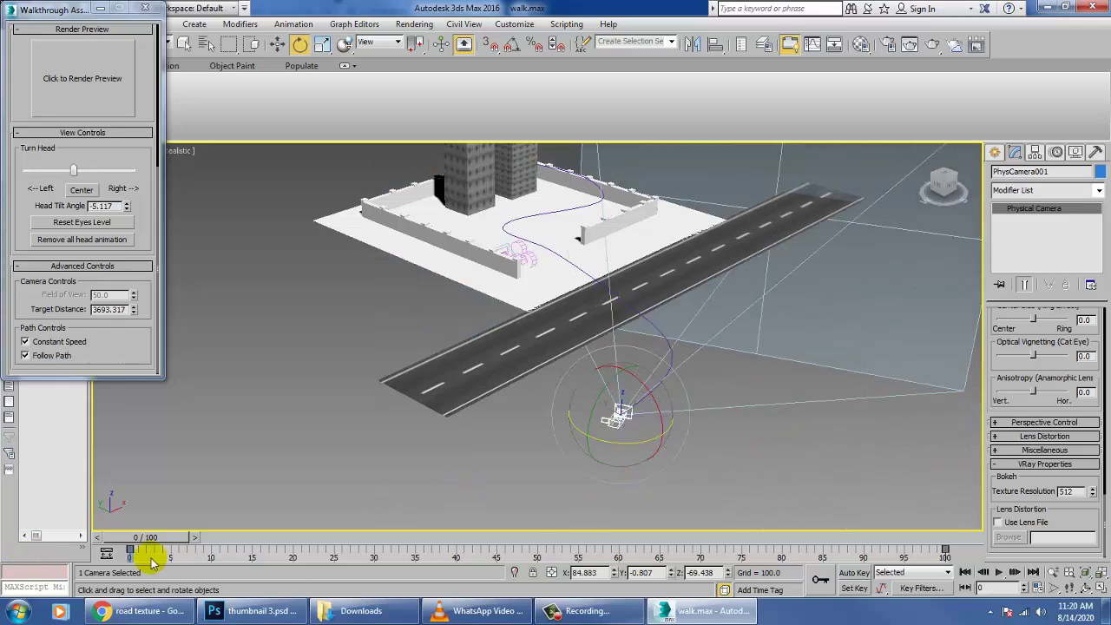
# - Review the camera animation across the timeline in perspective and camera views with Auto Key temporarily enabled
pyautogui.click(865, 575)
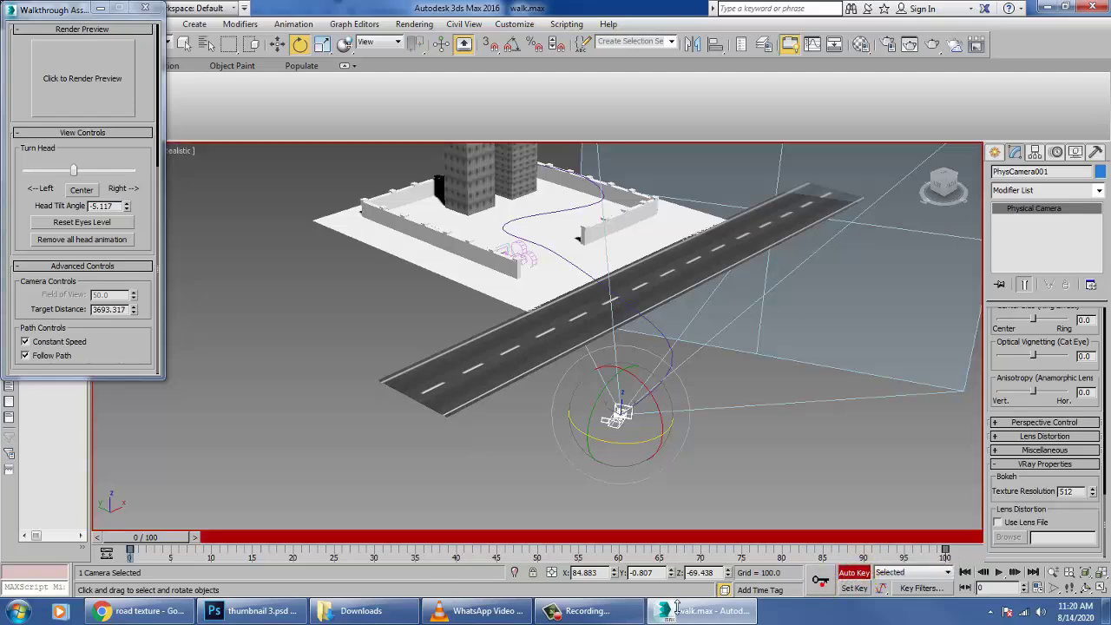
pyautogui.moveTo(194, 539); pyautogui.dragTo(1010, 545)
pyautogui.press('Home')
pyautogui.press('e')
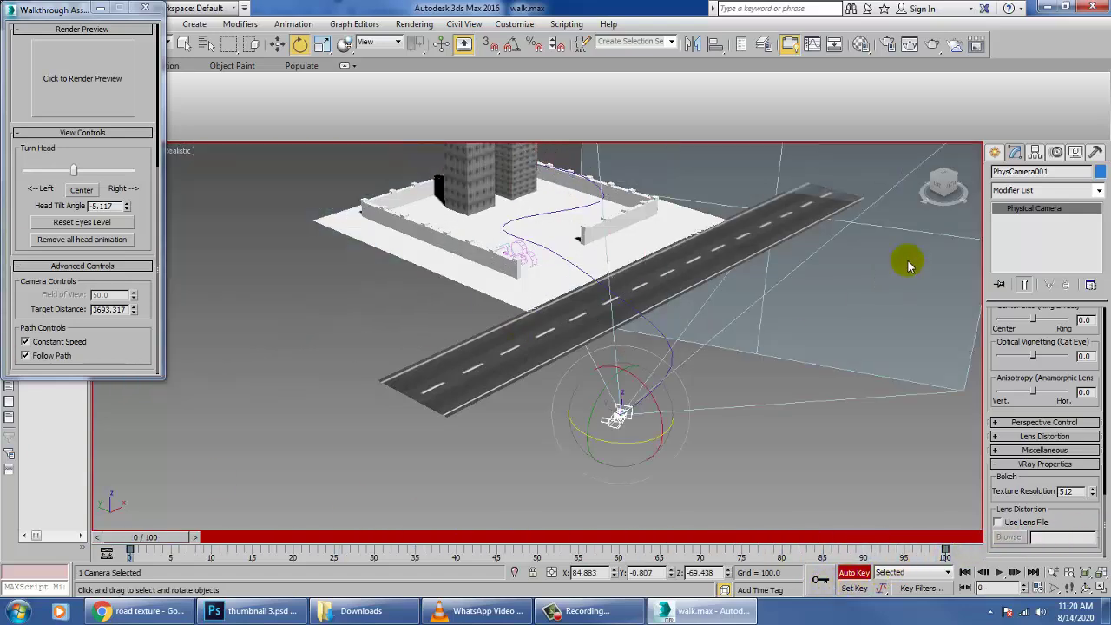
pyautogui.press('c')
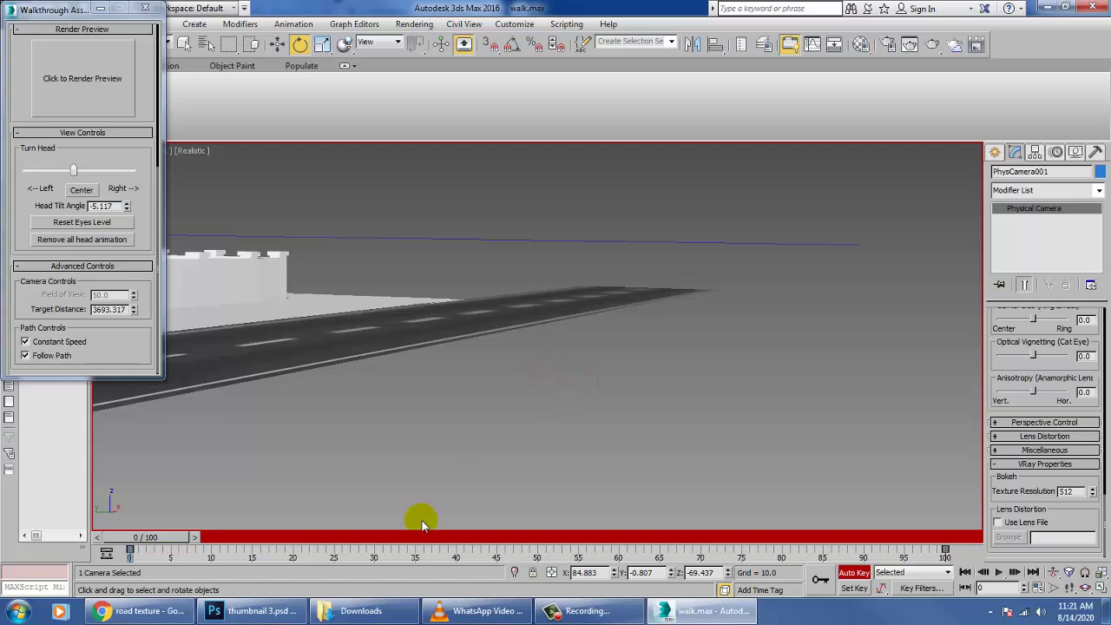
pyautogui.moveTo(159, 553); pyautogui.dragTo(13, 527)
pyautogui.press('e')
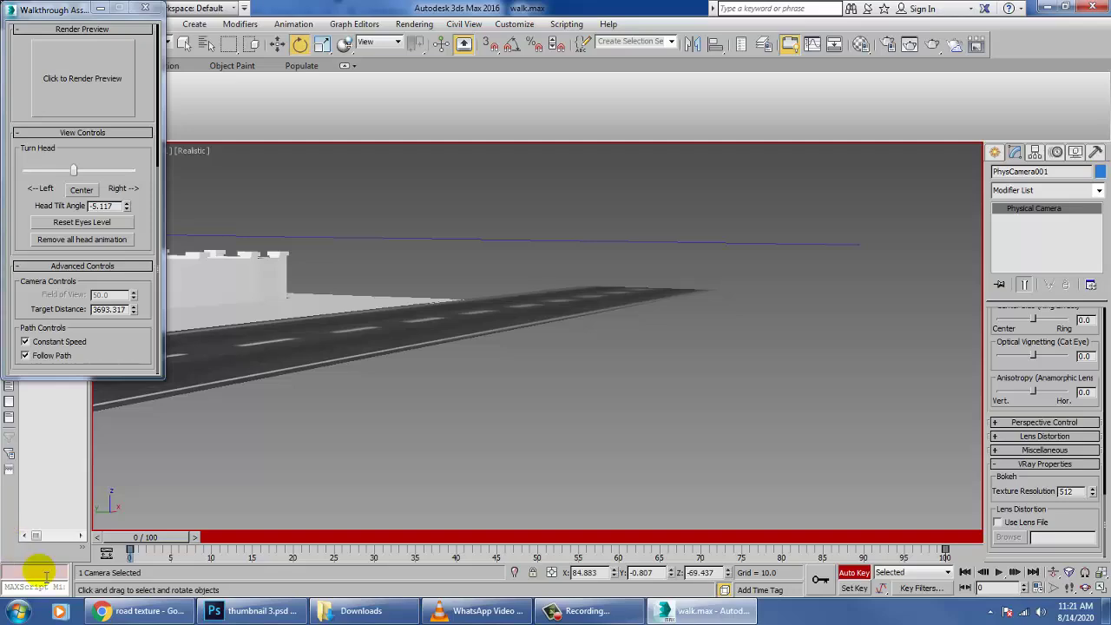
pyautogui.press('p')
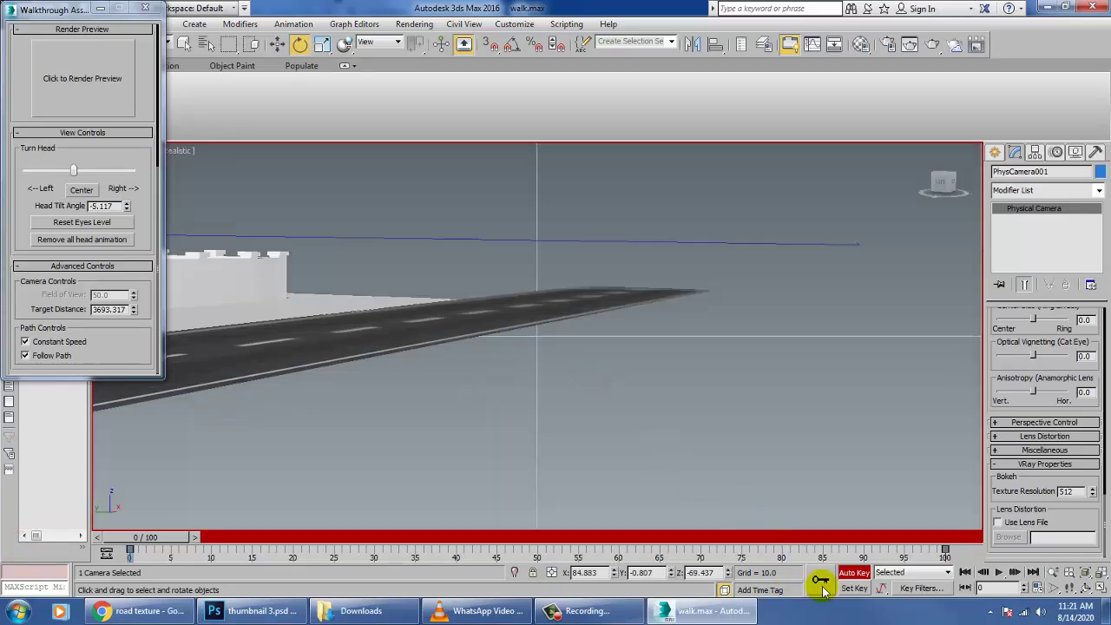
pyautogui.click(863, 575)
# - Delete the free walkthrough camera beside the compound entrance and select the physical camera at the start of the path
pyautogui.scroll(-6, 736, 453)
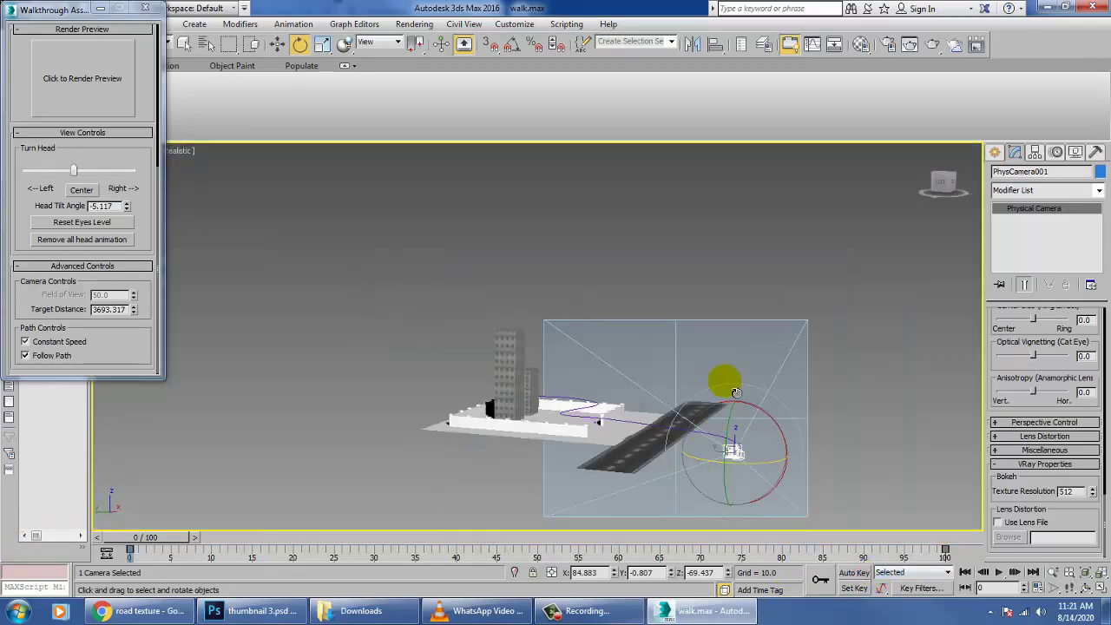
pyautogui.keyDown('alt'); pyautogui.moveTo(734, 389); pyautogui.dragTo(634, 352, button='middle'); pyautogui.keyUp('alt')
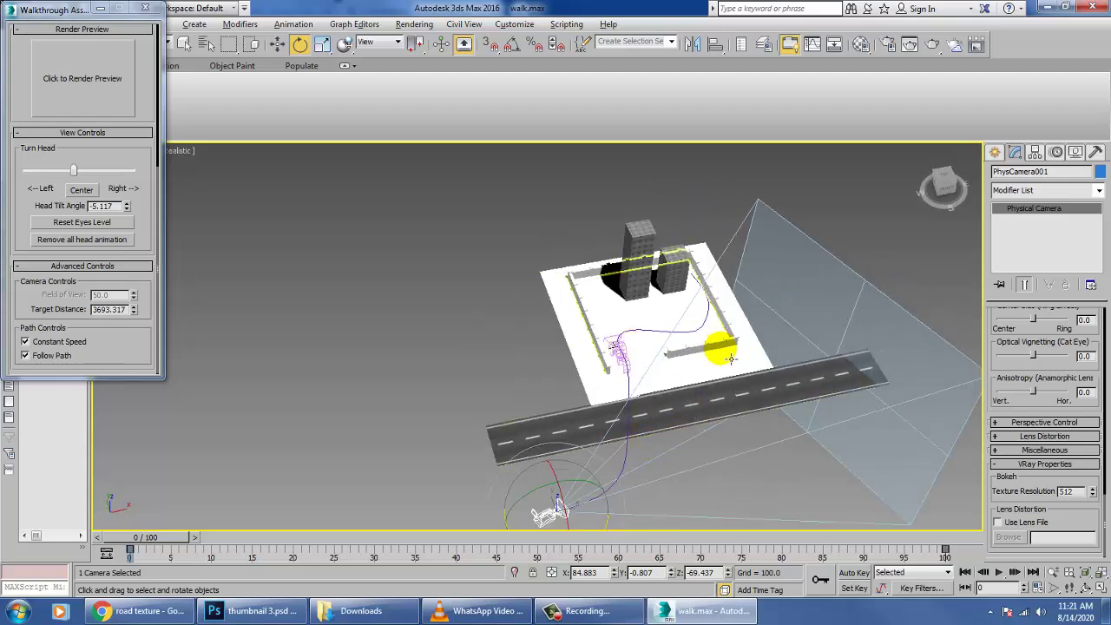
pyautogui.moveTo(731, 358)
pyautogui.keyDown('alt'); pyautogui.mouseDown(button='middle')
pyautogui.moveTo(698, 328)
pyautogui.moveTo(745, 363)
pyautogui.mouseUp(button='middle'); pyautogui.keyUp('alt')
pyautogui.scroll(4, 720, 416)
pyautogui.moveTo(719, 419); pyautogui.dragTo(542, 360, button='middle')
pyautogui.click(532, 337)
pyautogui.click(528, 329)
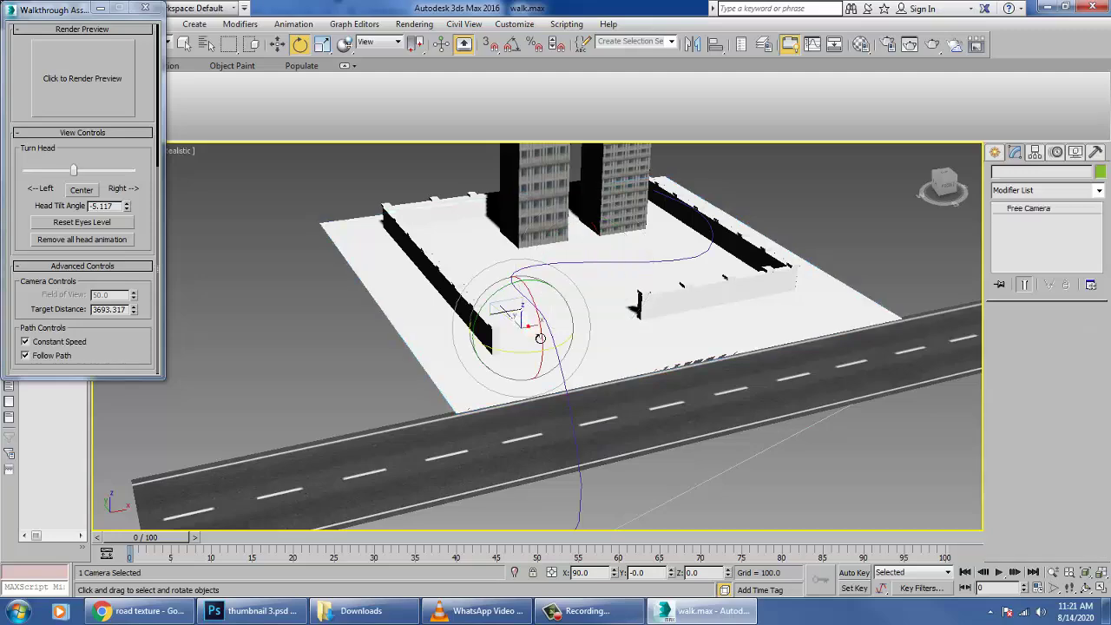
pyautogui.press('Delete')
pyautogui.moveTo(605, 429); pyautogui.dragTo(590, 303, button='middle')
pyautogui.click(307, 478)
# - Examine the buildings, walls and camera path from several angles and distances, and select the taller building
pyautogui.moveTo(708, 338); pyautogui.dragTo(703, 548, button='middle')
pyautogui.scroll(-1, 634, 414)
pyautogui.moveTo(633, 413)
pyautogui.keyDown('alt'); pyautogui.mouseDown(button='middle')
pyautogui.moveTo(675, 422)
pyautogui.moveTo(650, 318)
pyautogui.moveTo(613, 342)
pyautogui.moveTo(620, 447)
pyautogui.moveTo(646, 412)
pyautogui.mouseUp(button='middle'); pyautogui.keyUp('alt')
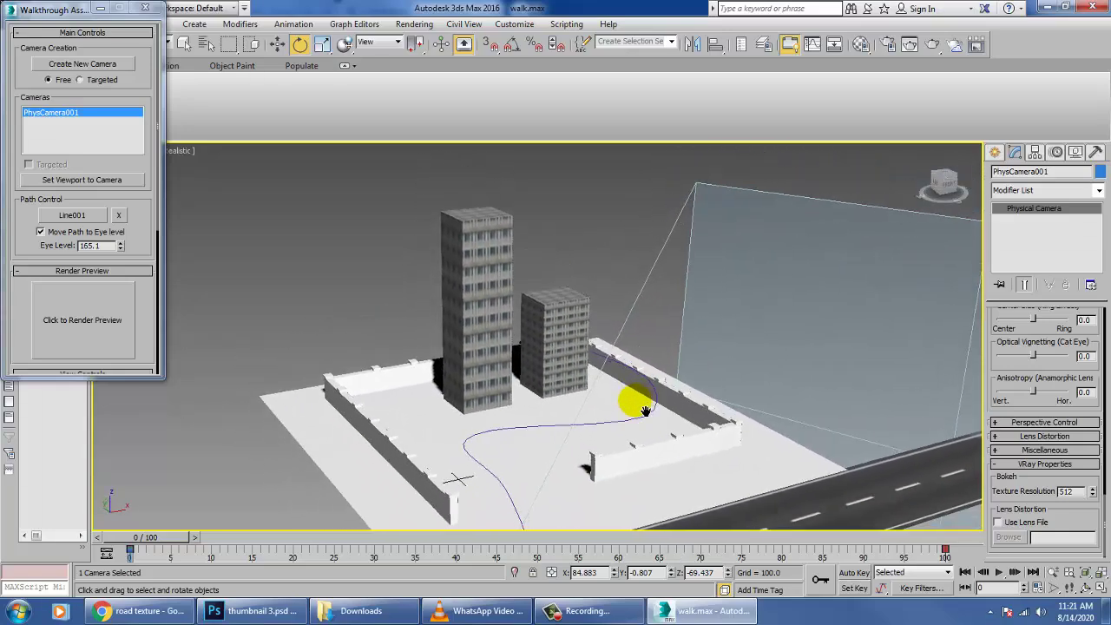
pyautogui.scroll(4, 601, 416)
pyautogui.scroll(-2, 510, 393)
pyautogui.moveTo(606, 414); pyautogui.dragTo(554, 338, button='middle')
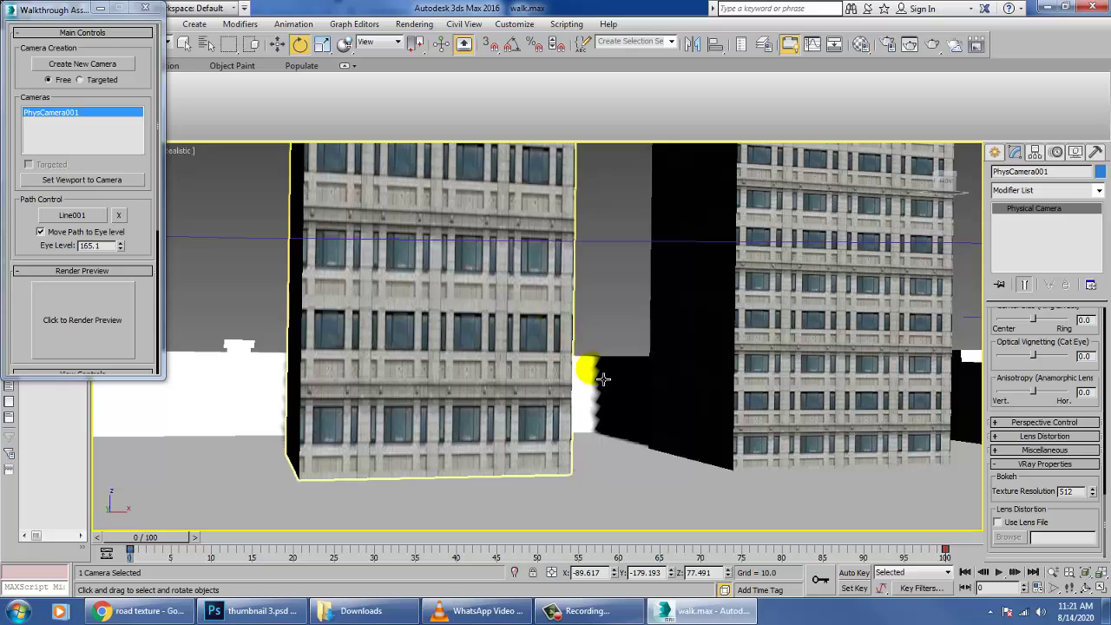
pyautogui.moveTo(603, 379); pyautogui.dragTo(778, 522, button='middle')
pyautogui.scroll(-5, 615, 468)
pyautogui.keyDown('alt'); pyautogui.moveTo(771, 477); pyautogui.dragTo(593, 376, button='middle'); pyautogui.keyUp('alt')
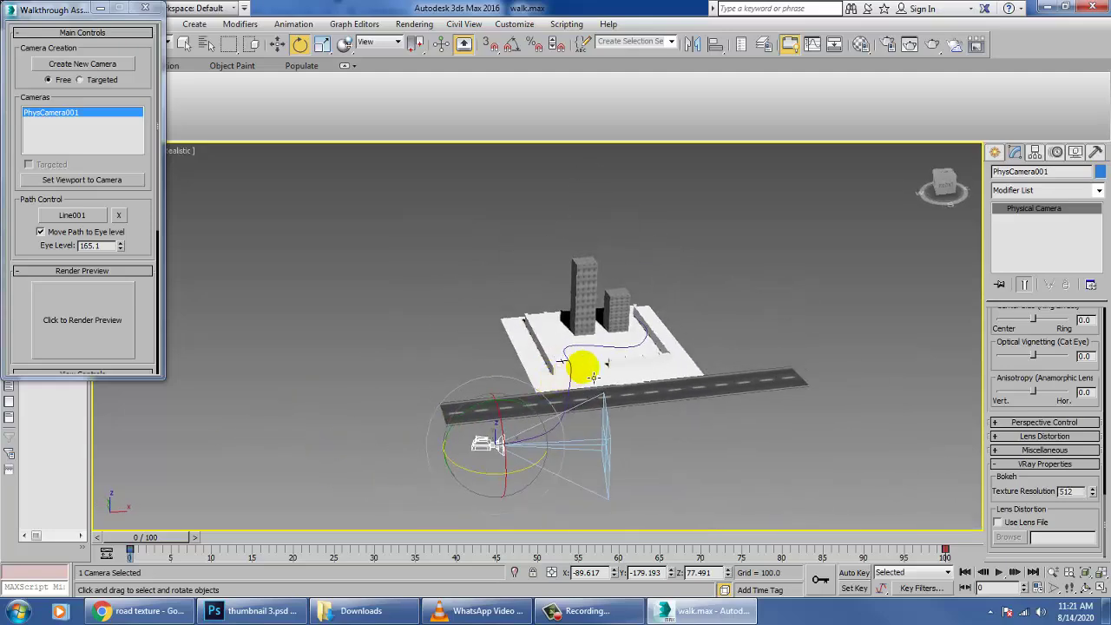
pyautogui.scroll(8, 593, 376)
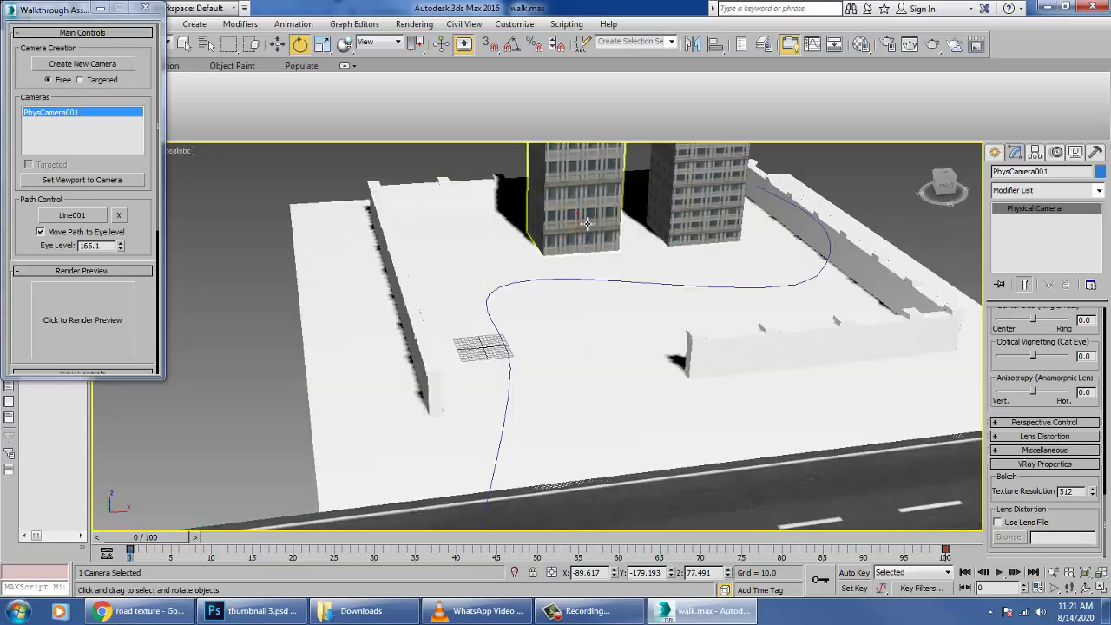
pyautogui.click(588, 224)
pyautogui.keyDown('alt'); pyautogui.moveTo(588, 224); pyautogui.dragTo(533, 422, button='middle'); pyautogui.keyUp('alt')
pyautogui.scroll(5, 532, 394)
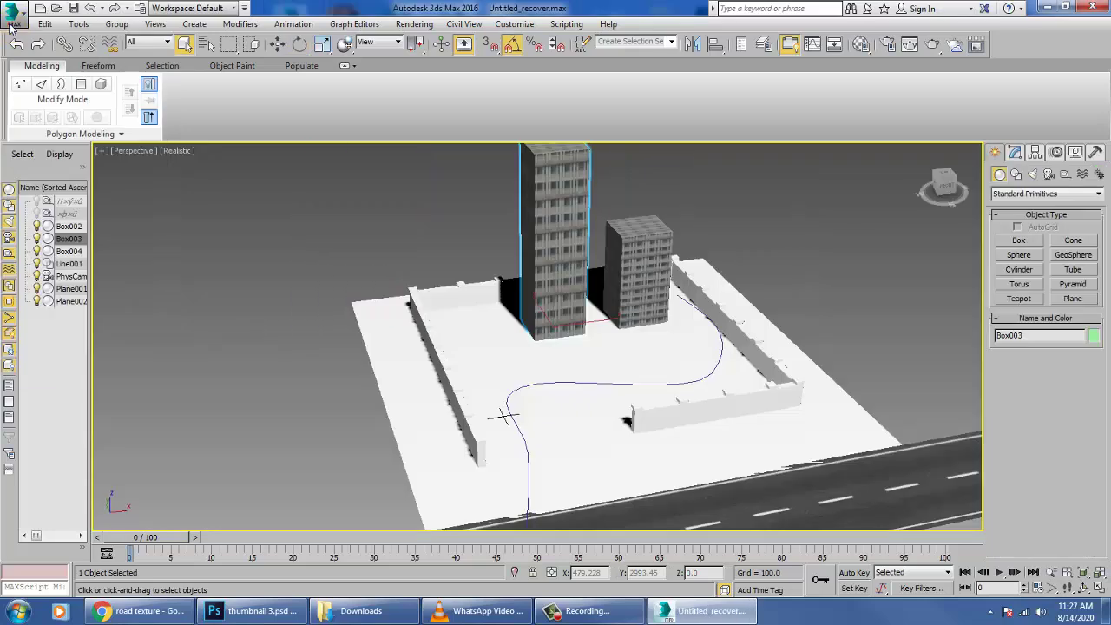
# - Open the recent scene walk.max and delete PhysCamera002 beside the compound's entrance wall
pyautogui.click(8, 23)
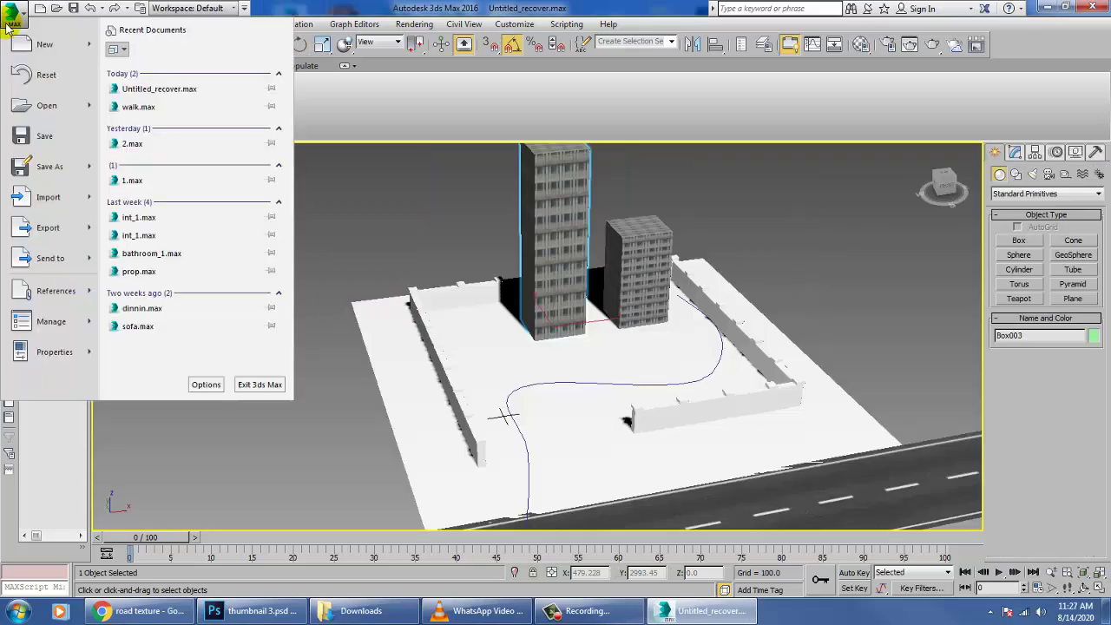
pyautogui.click(182, 107)
pyautogui.click(580, 337)
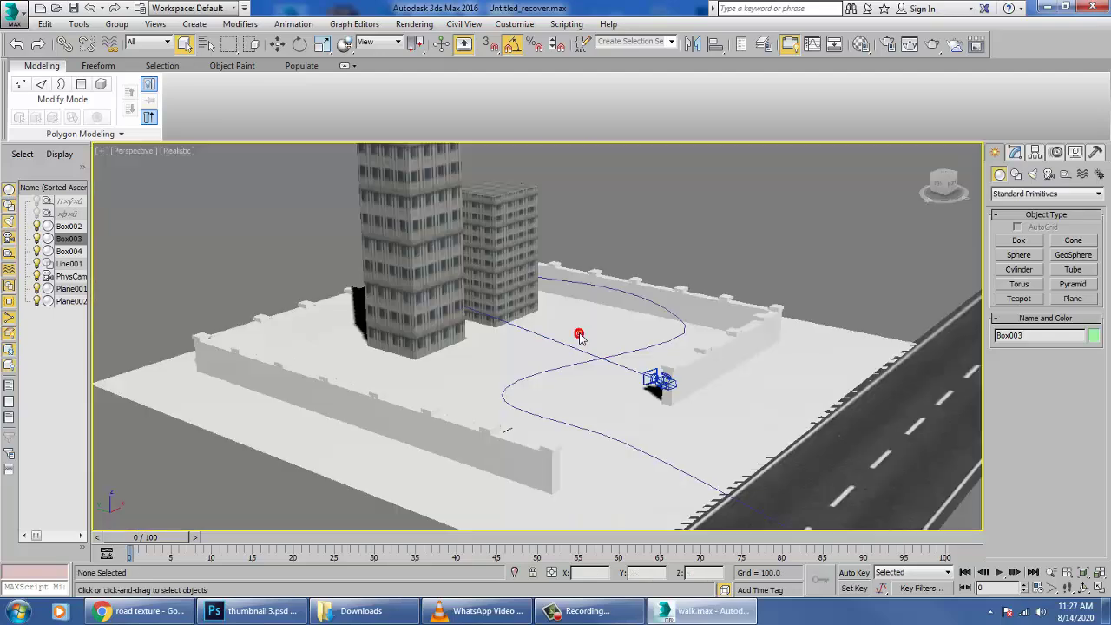
pyautogui.click(679, 394)
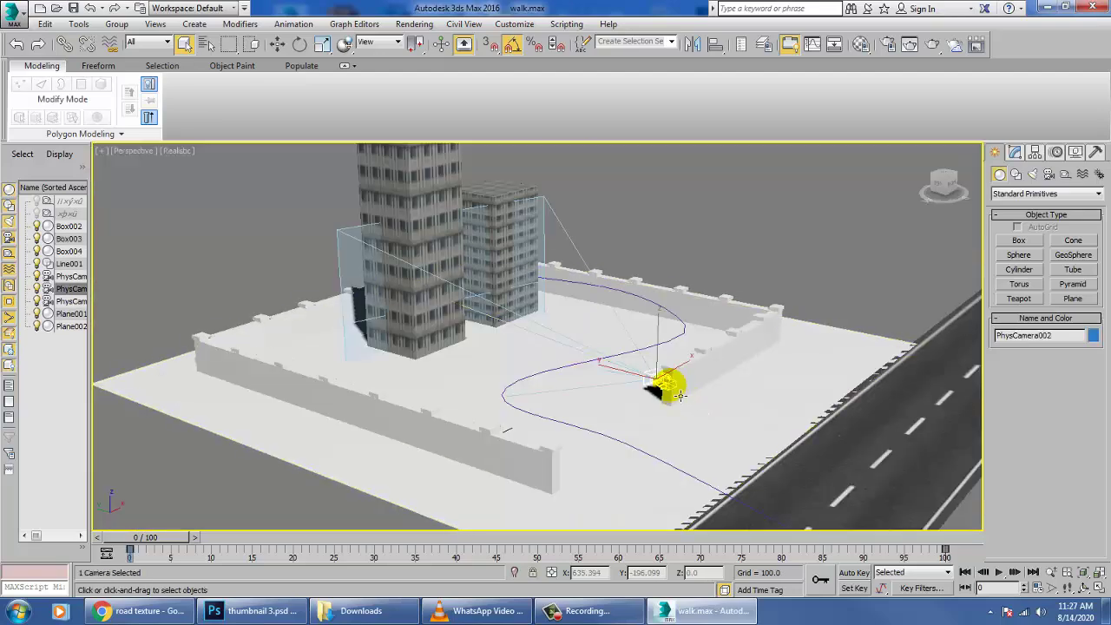
pyautogui.press('Delete')
# - Create a free camera on the compound floor beside the path, rotate it 90 degrees about X and raise it to about 65 units
pyautogui.click(1048, 175)
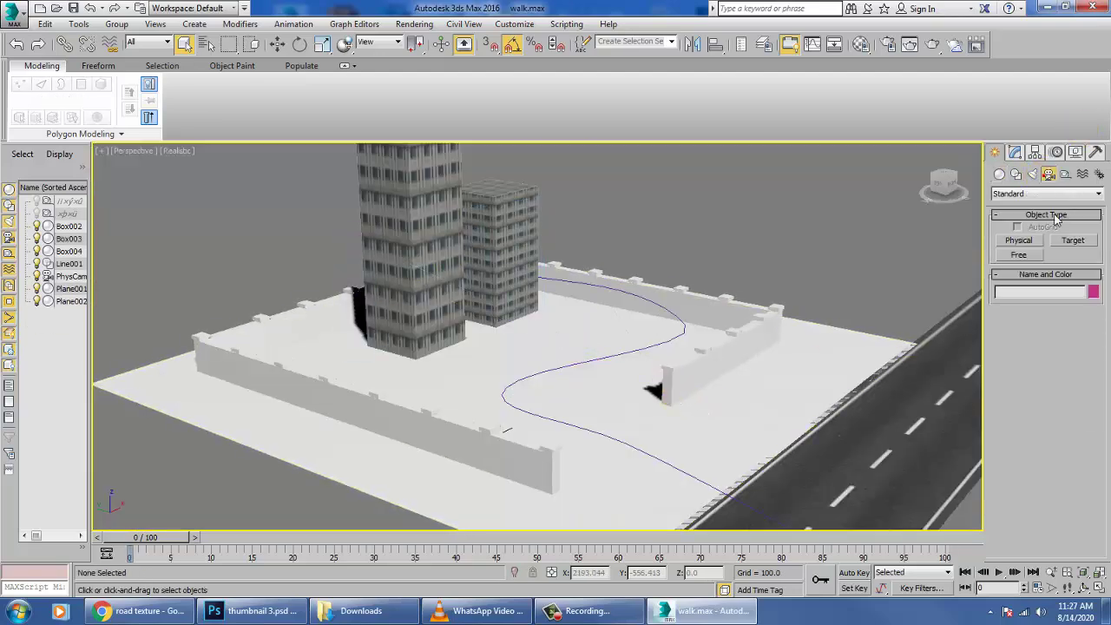
pyautogui.click(1036, 254)
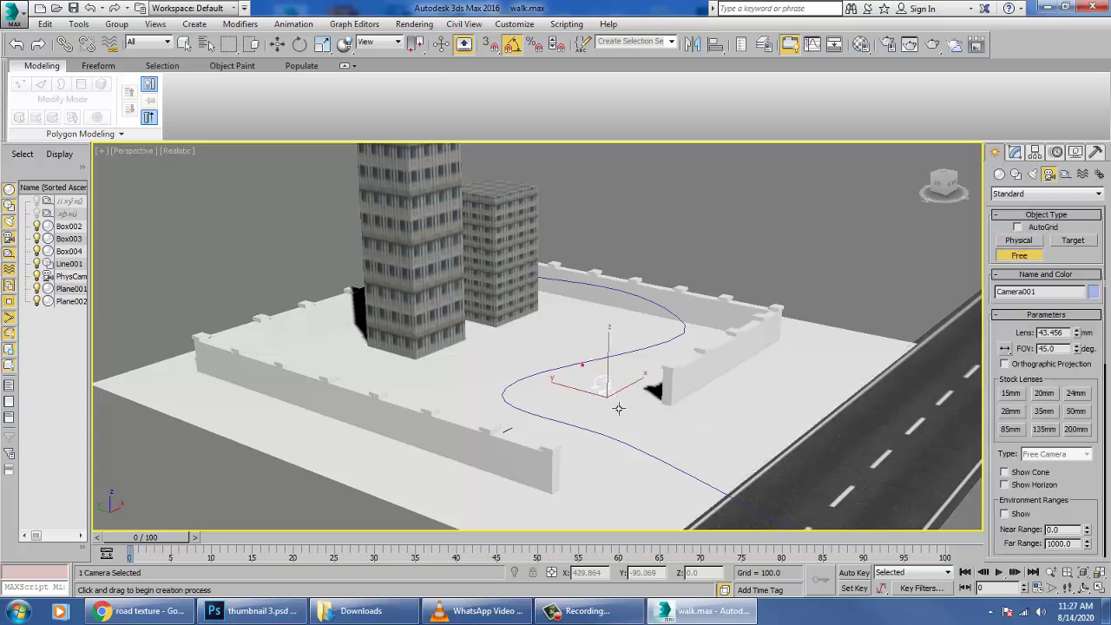
pyautogui.click(603, 368)
pyautogui.press('e')
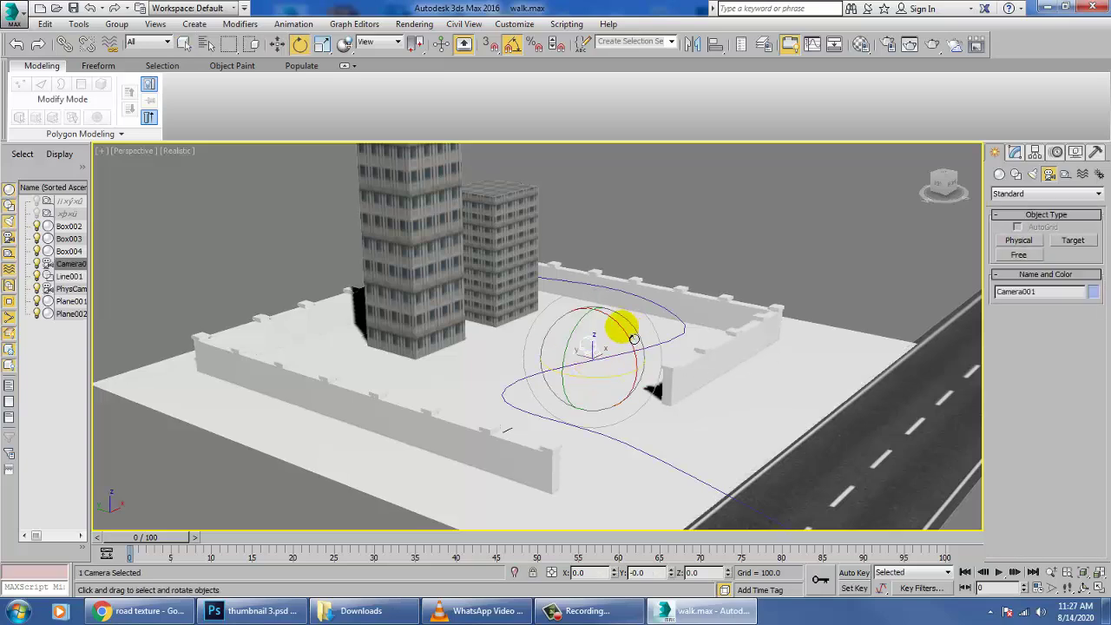
pyautogui.moveTo(636, 343); pyautogui.dragTo(662, 379)
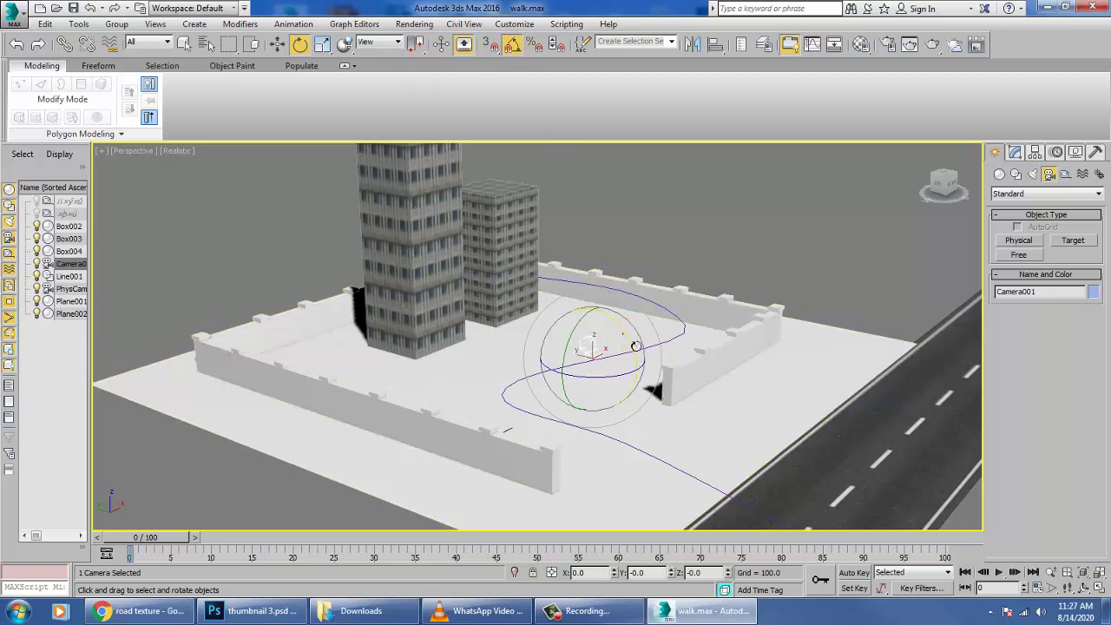
pyautogui.click(637, 346)
pyautogui.press('w')
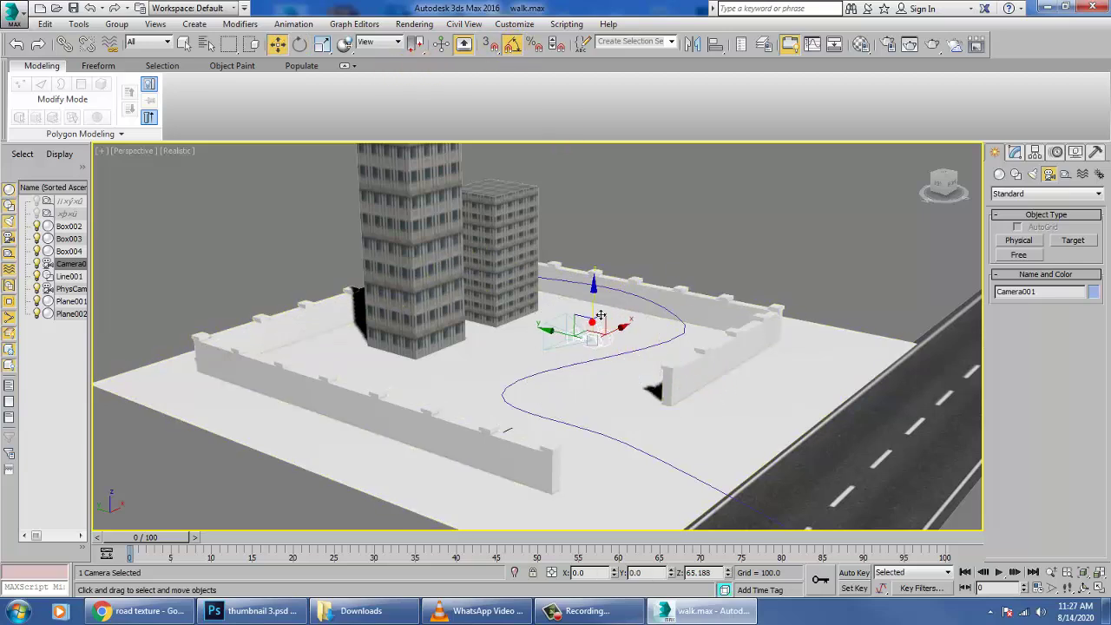
# - Set up the four-viewport layout with the free camera's view next to a perspective view of the compound
pyautogui.press('c')
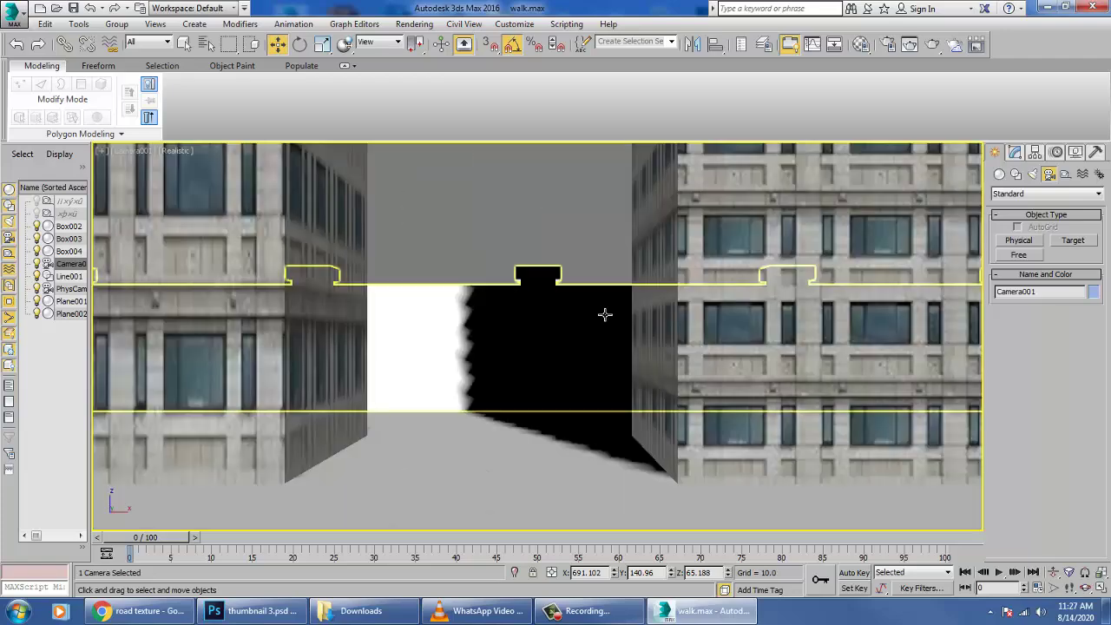
pyautogui.hotkey('alt', 'w')
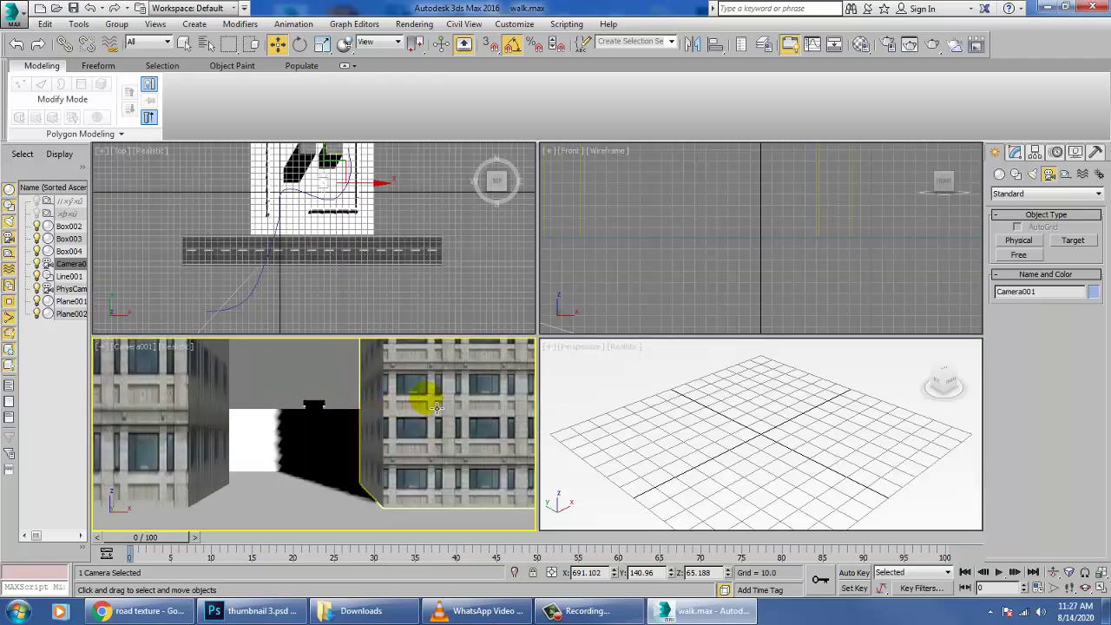
pyautogui.middleClick(803, 440)
pyautogui.press('c')
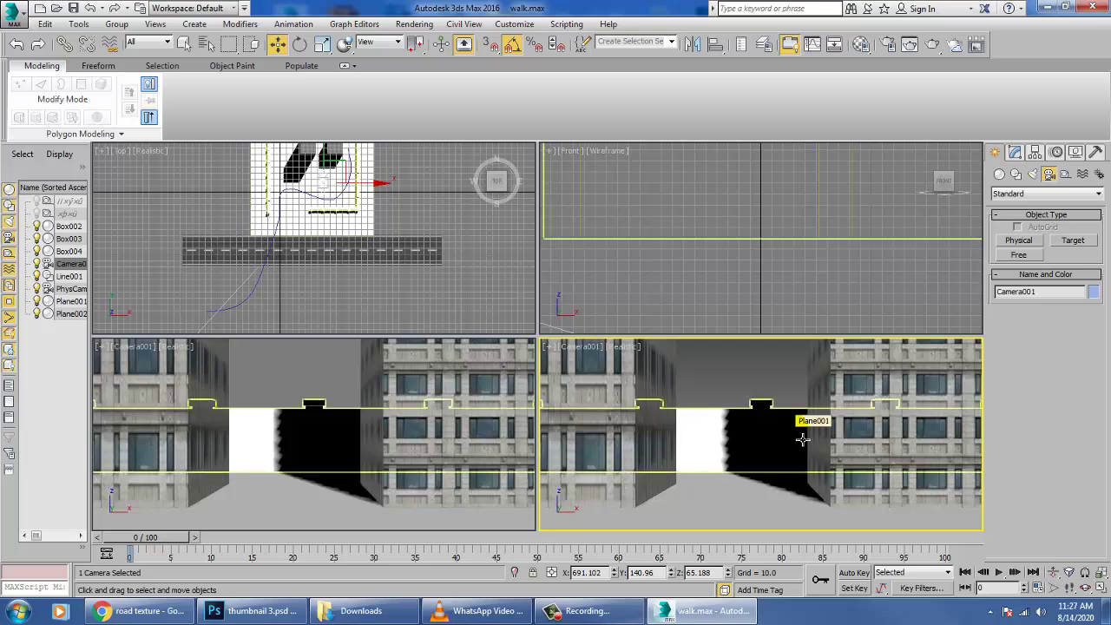
pyautogui.moveTo(375, 409); pyautogui.dragTo(449, 442, button='middle')
pyautogui.scroll(-5, 407, 422)
pyautogui.hotkey('alt', 'w')
pyautogui.scroll(-5, 456, 439)
pyautogui.moveTo(512, 426); pyautogui.dragTo(518, 404, button='middle')
pyautogui.hotkey('alt', 'w')
# - Move the free camera beside the end of the entrance wall at about X 474, Y -238 and turn it about -6.5 degrees around Z
pyautogui.moveTo(306, 434); pyautogui.dragTo(361, 502)
pyautogui.press('e')
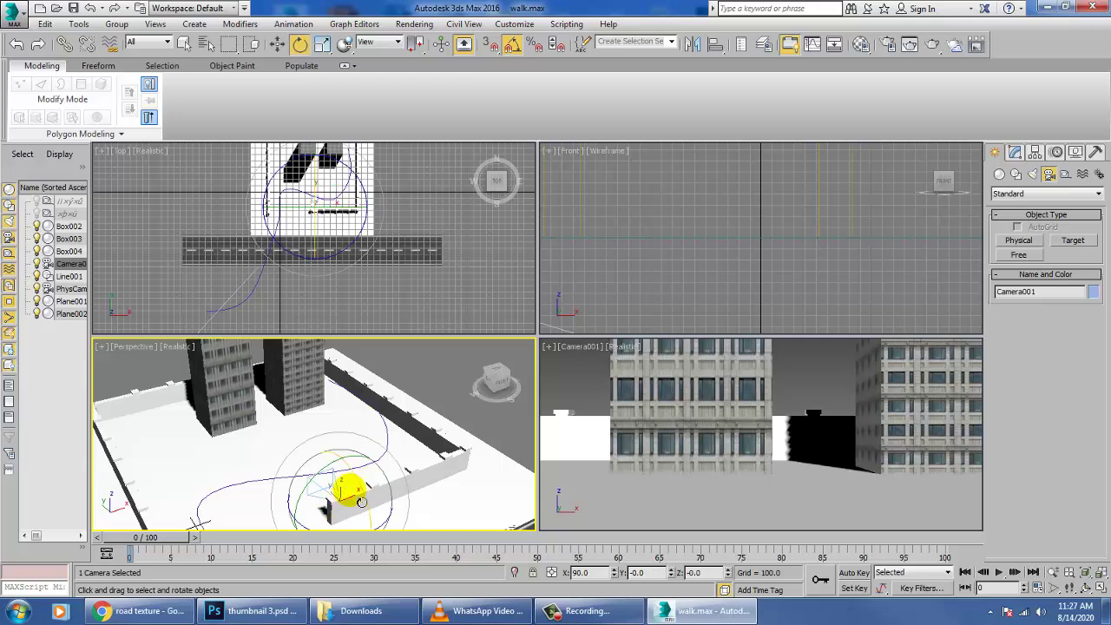
pyautogui.keyDown('alt'); pyautogui.moveTo(397, 495); pyautogui.dragTo(373, 445, button='middle'); pyautogui.keyUp('alt')
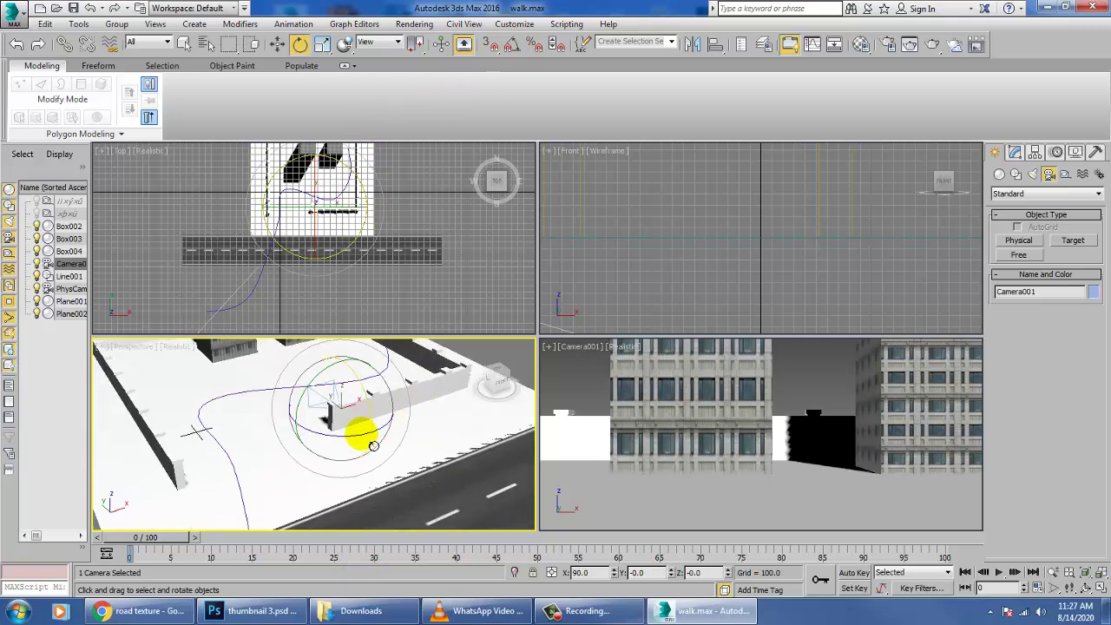
pyautogui.moveTo(348, 444); pyautogui.dragTo(344, 442)
pyautogui.press('w')
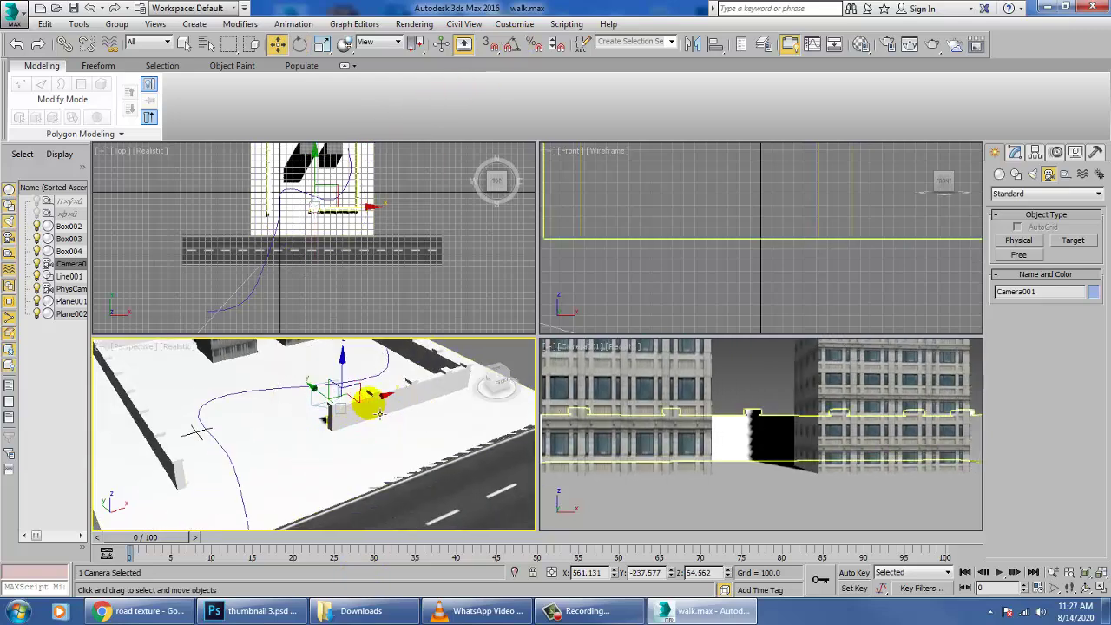
pyautogui.moveTo(375, 404)
pyautogui.mouseDown()
pyautogui.moveTo(362, 393)
pyautogui.moveTo(369, 403)
pyautogui.mouseUp()
# - Turn on Auto Key and, at frame 100, raise the free camera vertically to about Z 868
pyautogui.click(854, 573)
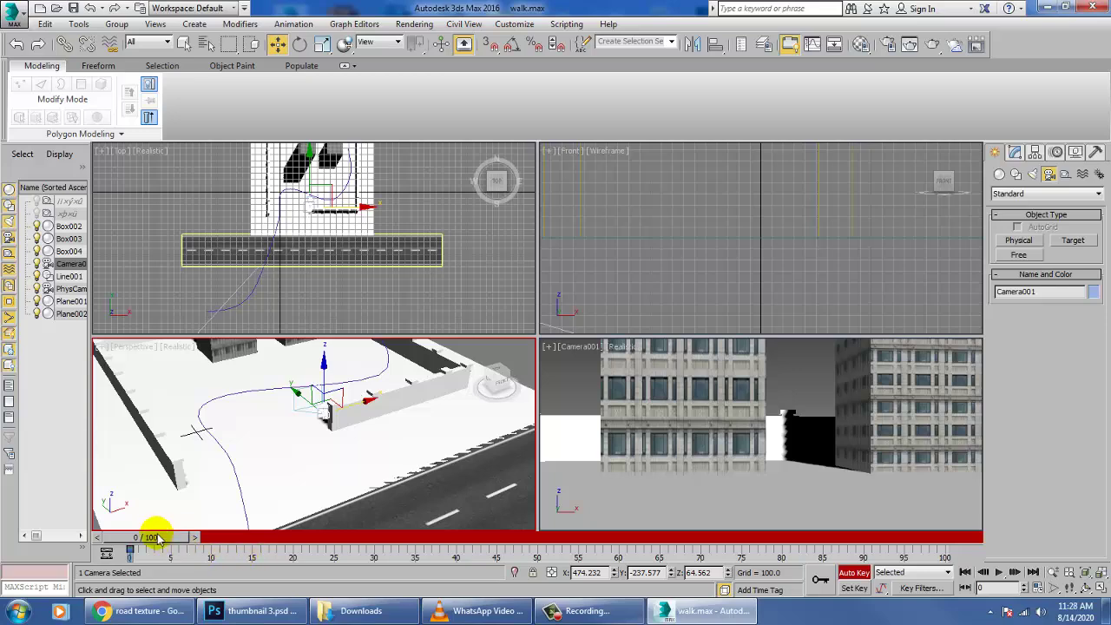
pyautogui.moveTo(156, 538); pyautogui.dragTo(987, 531)
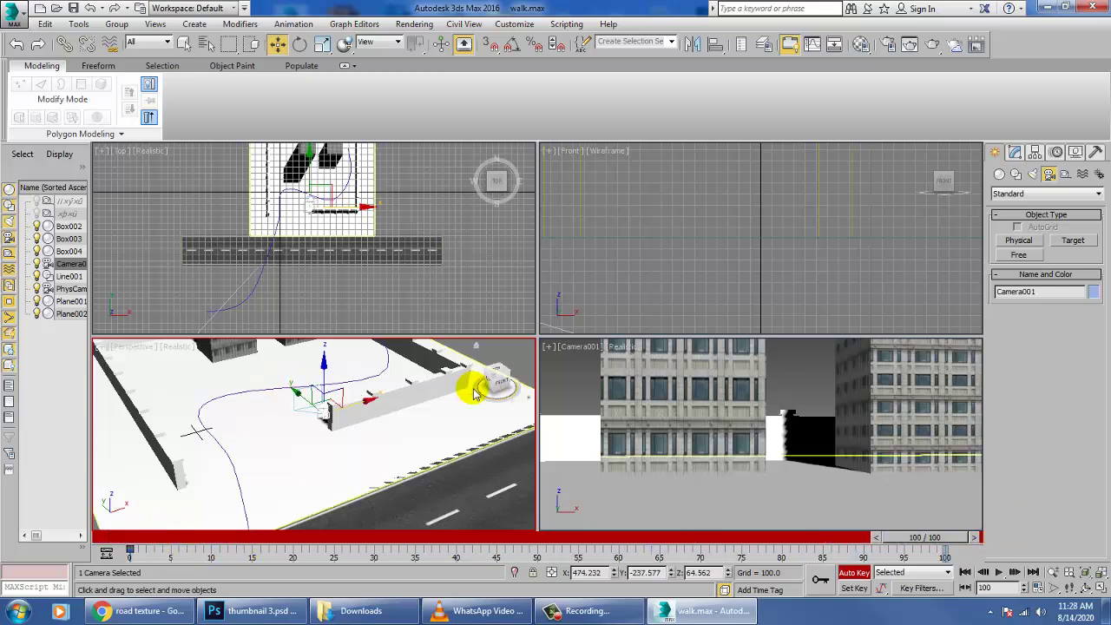
pyautogui.scroll(-4, 474, 393)
pyautogui.moveTo(475, 394); pyautogui.dragTo(435, 423, button='middle')
pyautogui.scroll(-3, 436, 423)
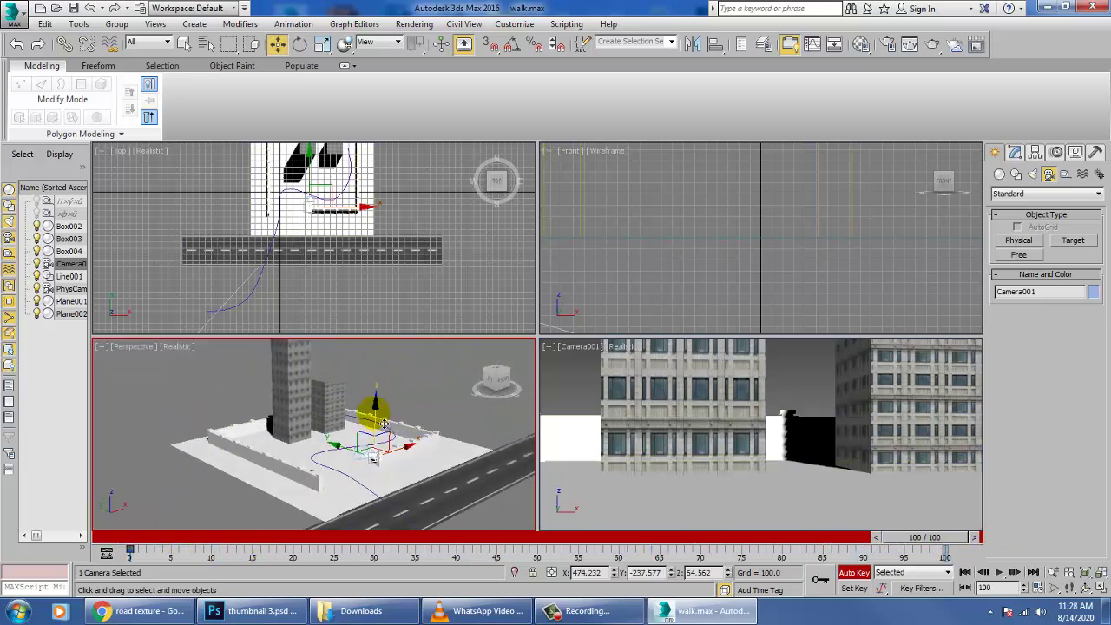
pyautogui.moveTo(383, 423); pyautogui.dragTo(398, 322)
# - Play the rising camera animation from frame 0 in the camera view and return to the first frame
pyautogui.moveTo(925, 539); pyautogui.dragTo(13, 556)
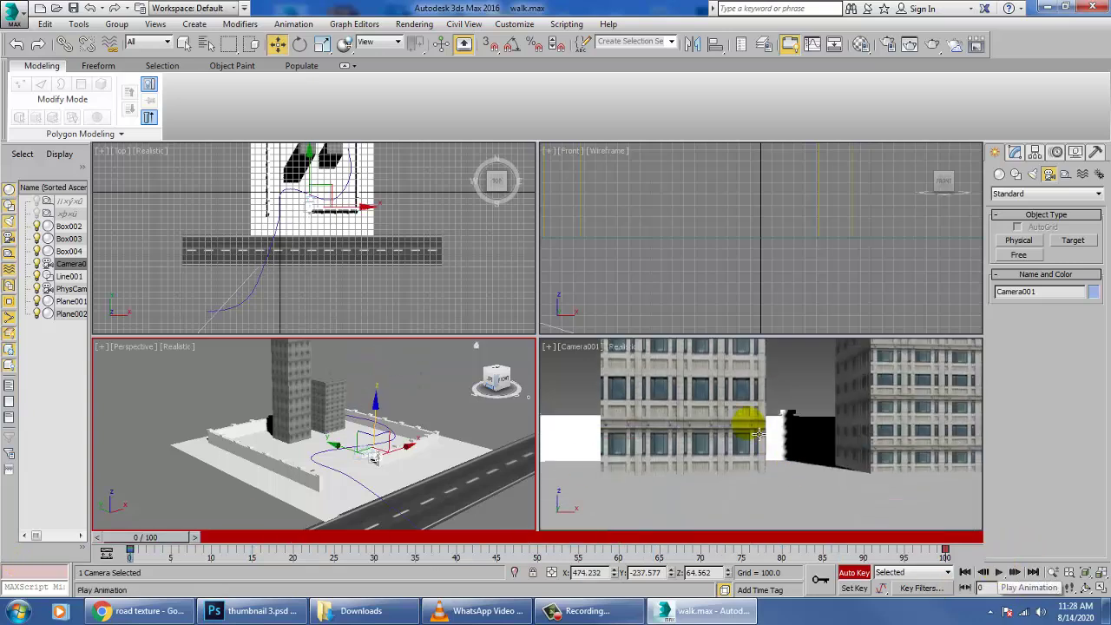
pyautogui.click(758, 431)
pyautogui.click(1001, 572)
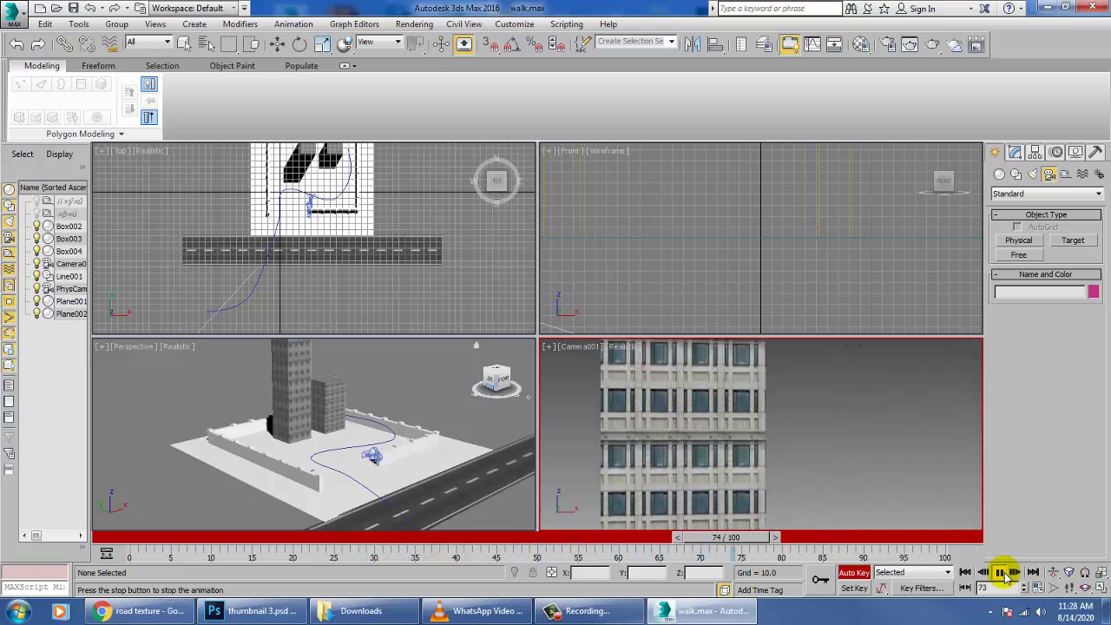
pyautogui.click(1001, 572)
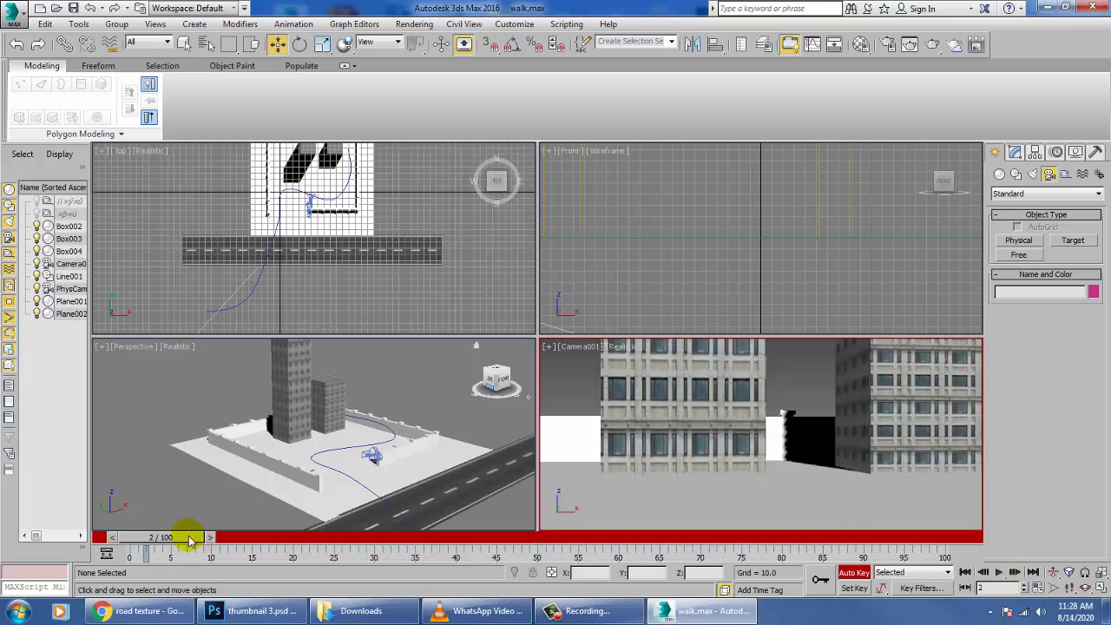
pyautogui.moveTo(191, 539); pyautogui.dragTo(54, 556)
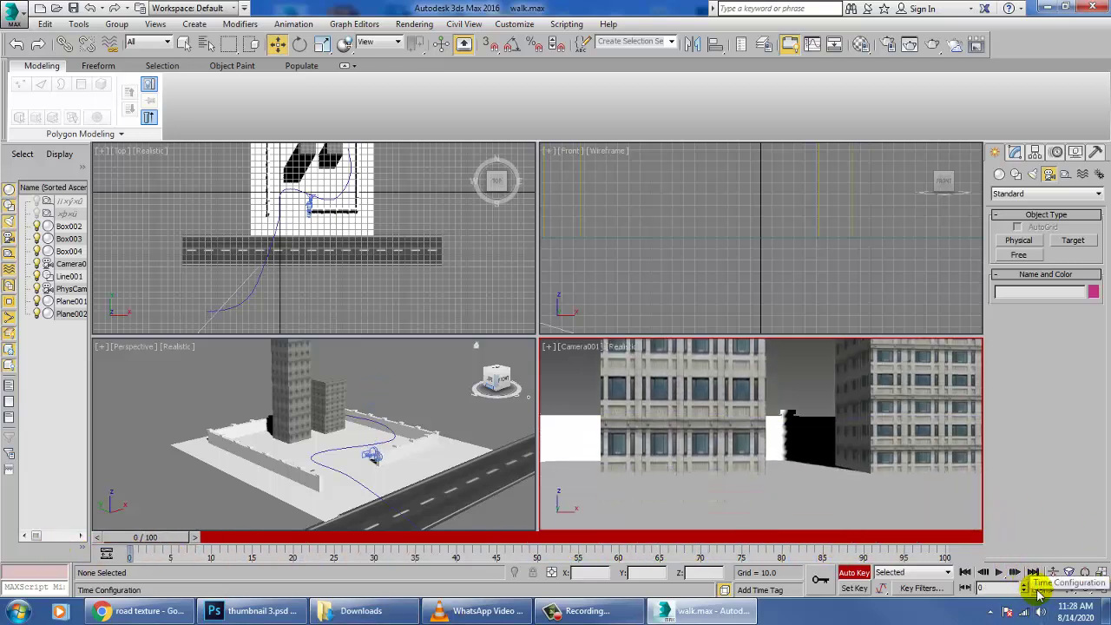
# - Set the animation's end time to 200 frames in the time configuration
pyautogui.click(1039, 590)
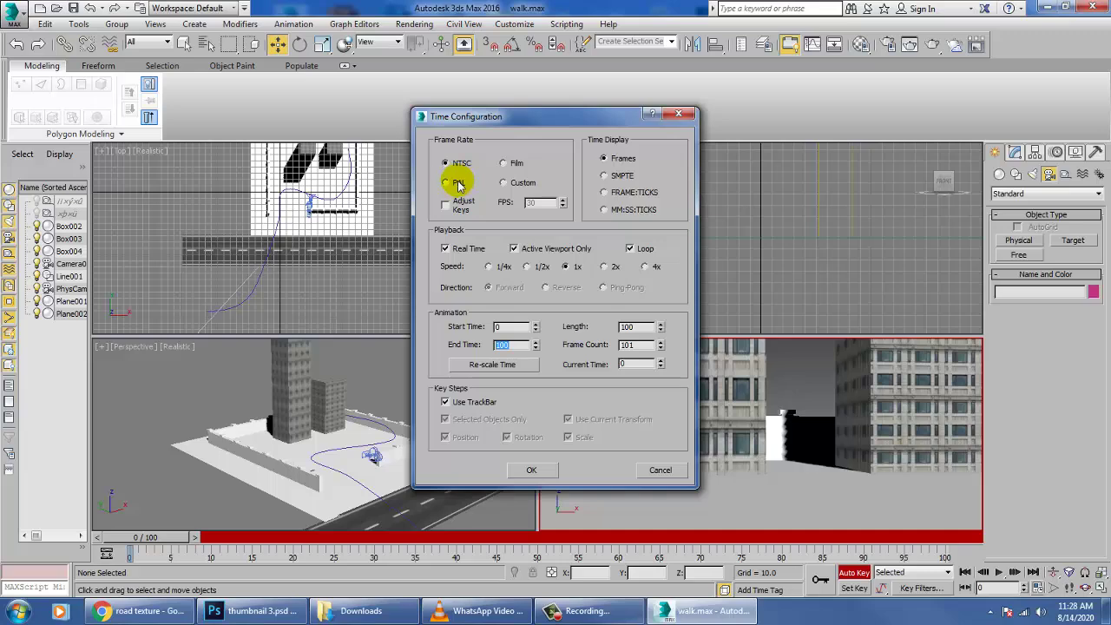
pyautogui.write('200')
pyautogui.press('Return')
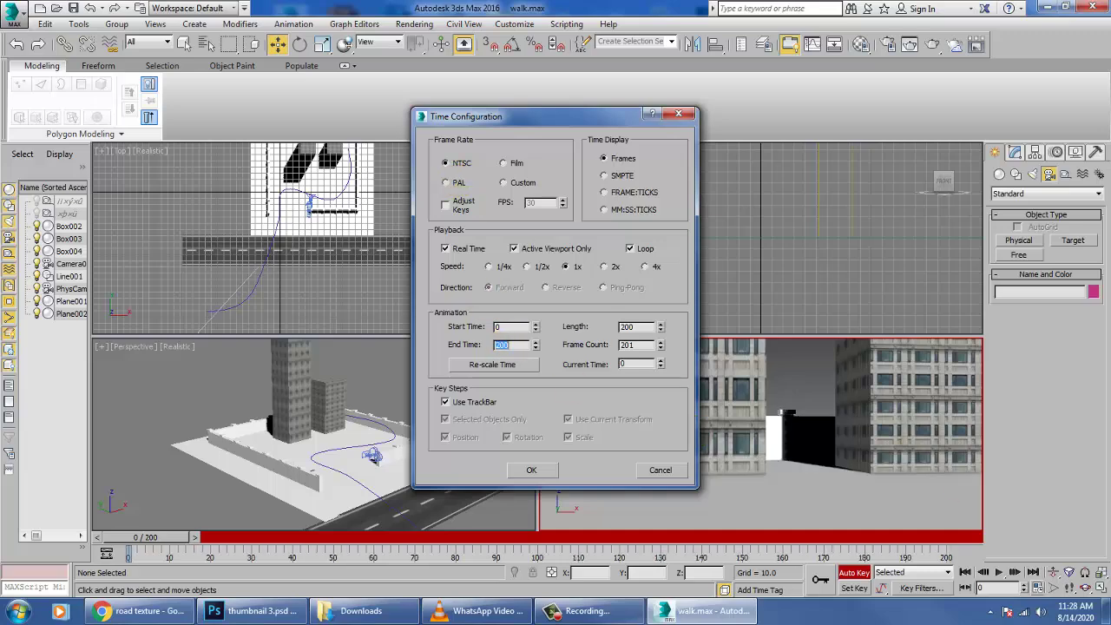
pyautogui.click(532, 470)
# - Select the free camera beside the entrance wall and shift its last key from frame 100 to frame 200
pyautogui.click(372, 460)
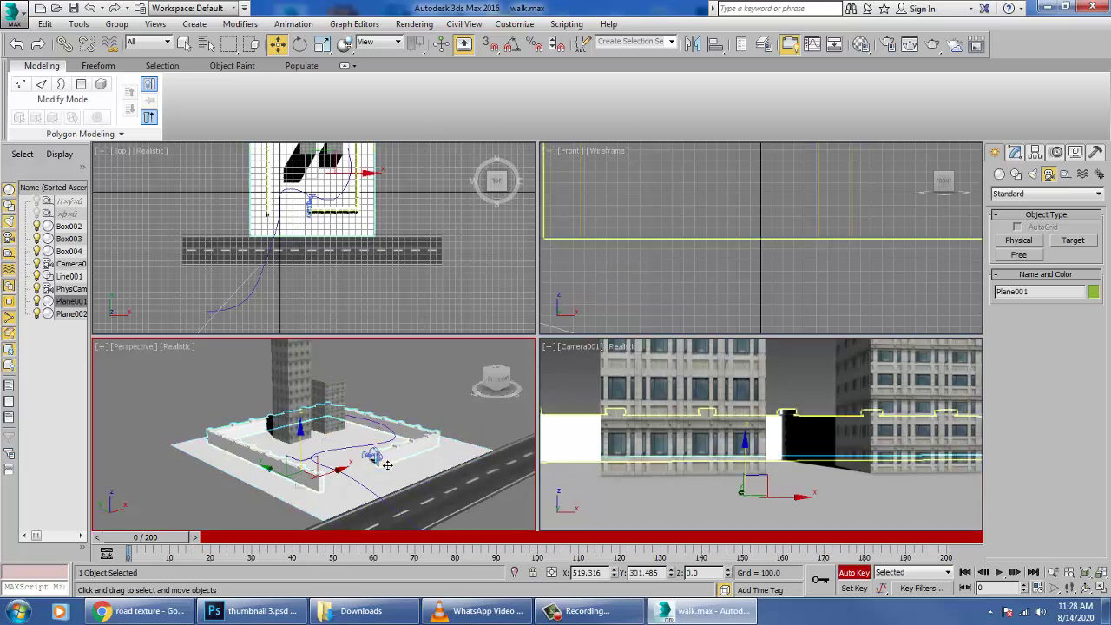
pyautogui.click(372, 456)
pyautogui.click(385, 462)
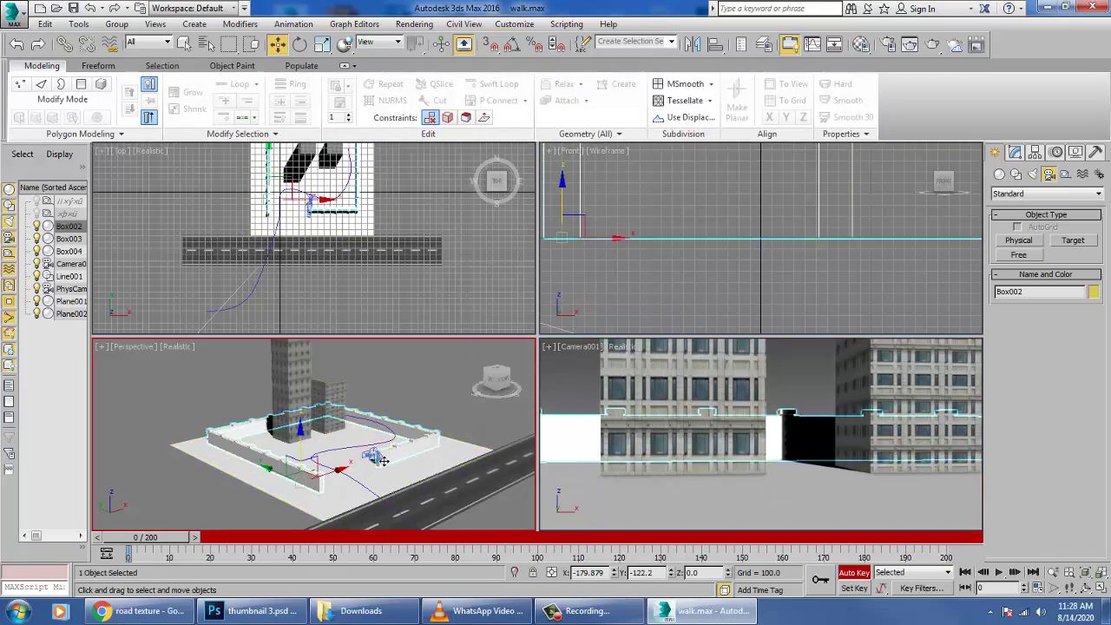
pyautogui.click(378, 462)
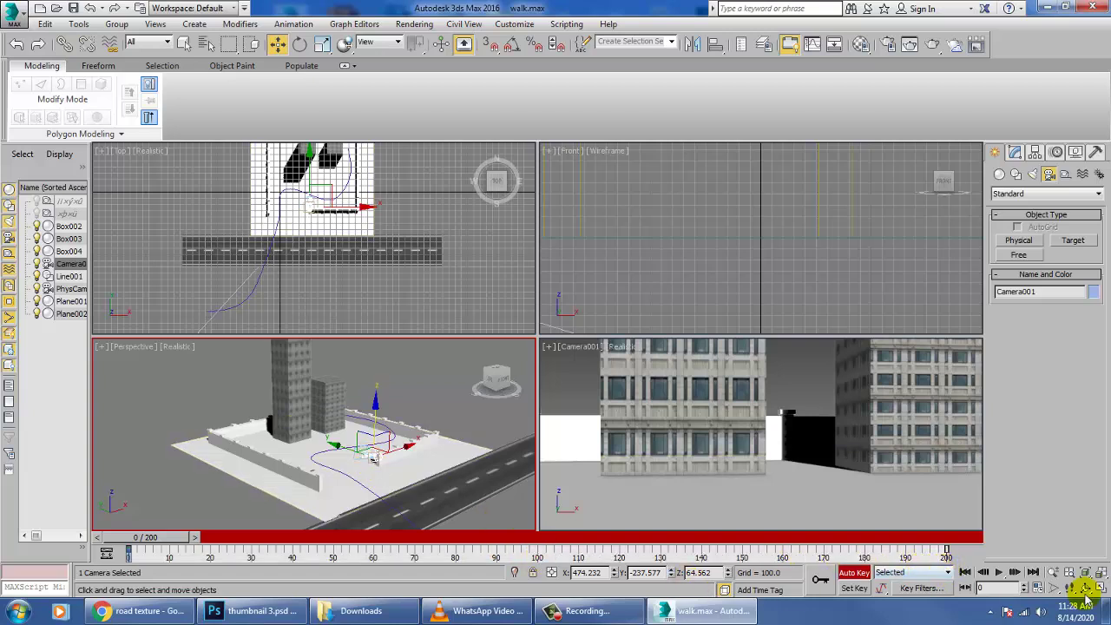
# - Play the slower rising camera animation in the maximized camera view up to its final frames
pyautogui.click(1000, 572)
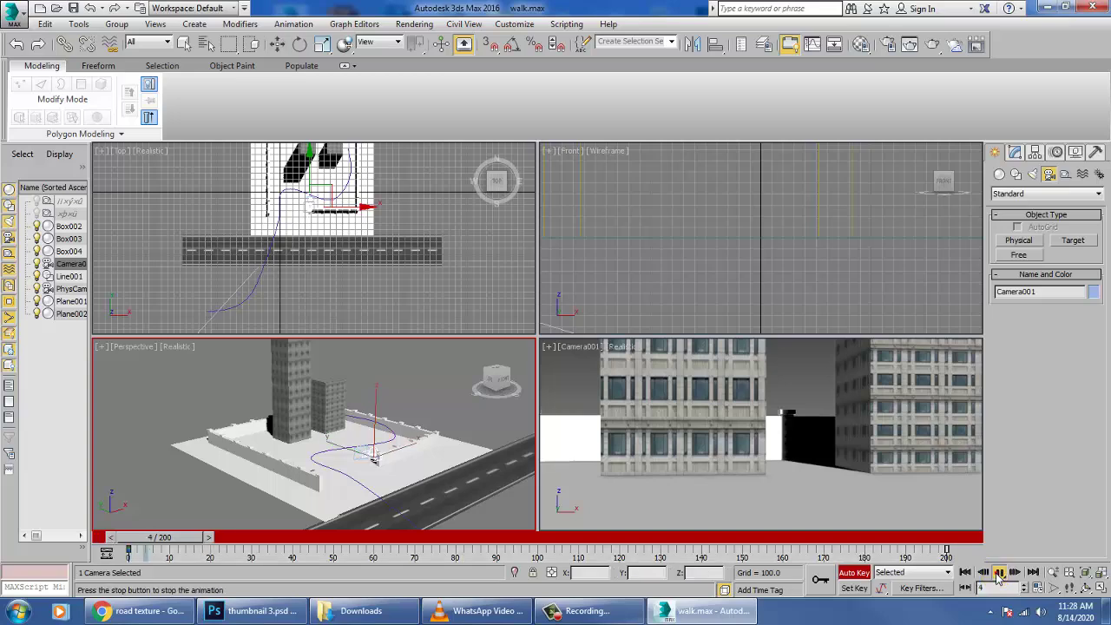
pyautogui.click(797, 382)
pyautogui.hotkey('alt', 'w')
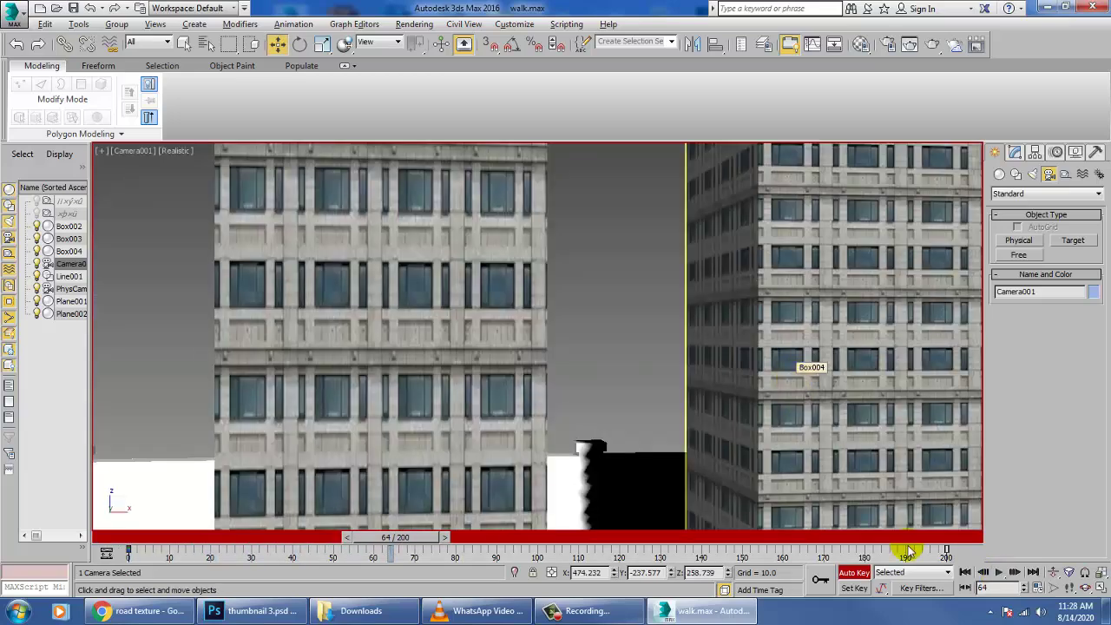
pyautogui.click(1000, 572)
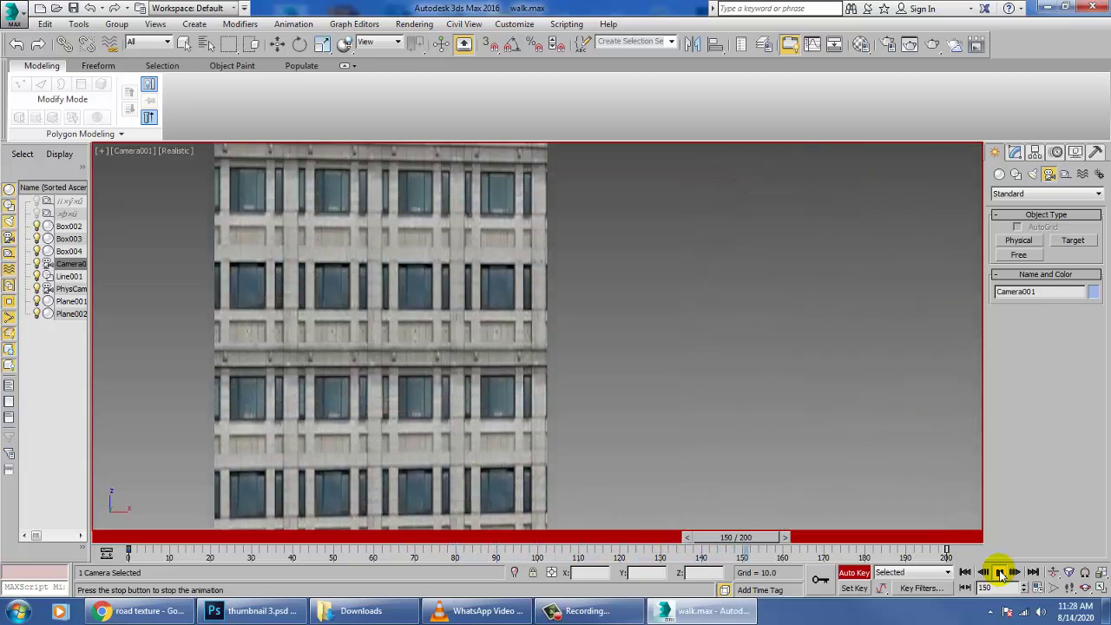
pyautogui.click(1001, 572)
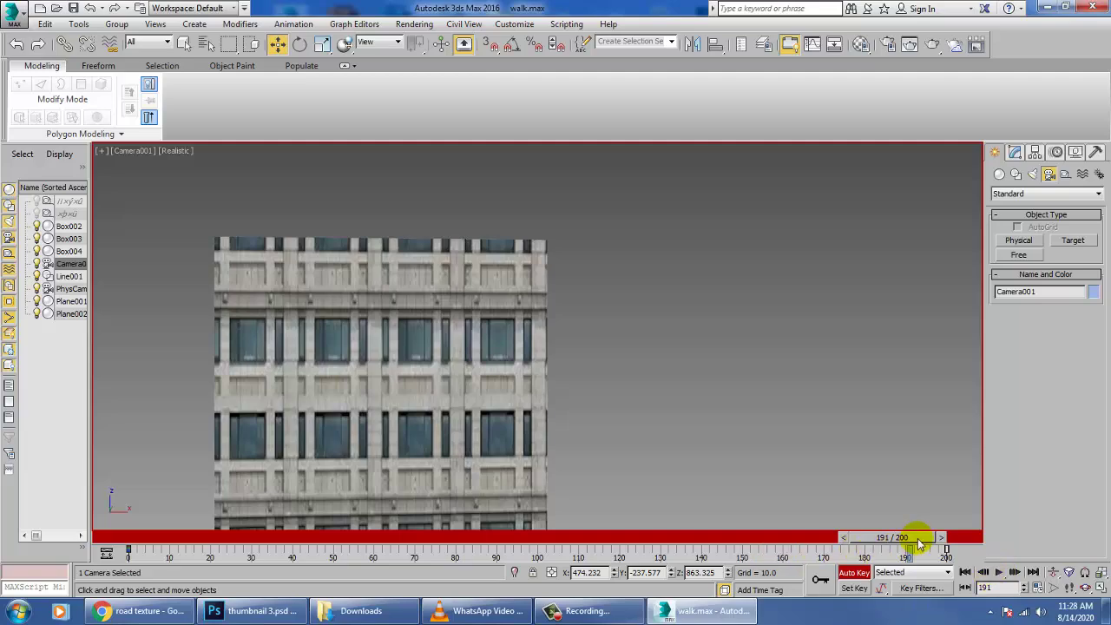
# - Extend the animation's end time to 350 frames in the time configuration
pyautogui.click(1038, 588)
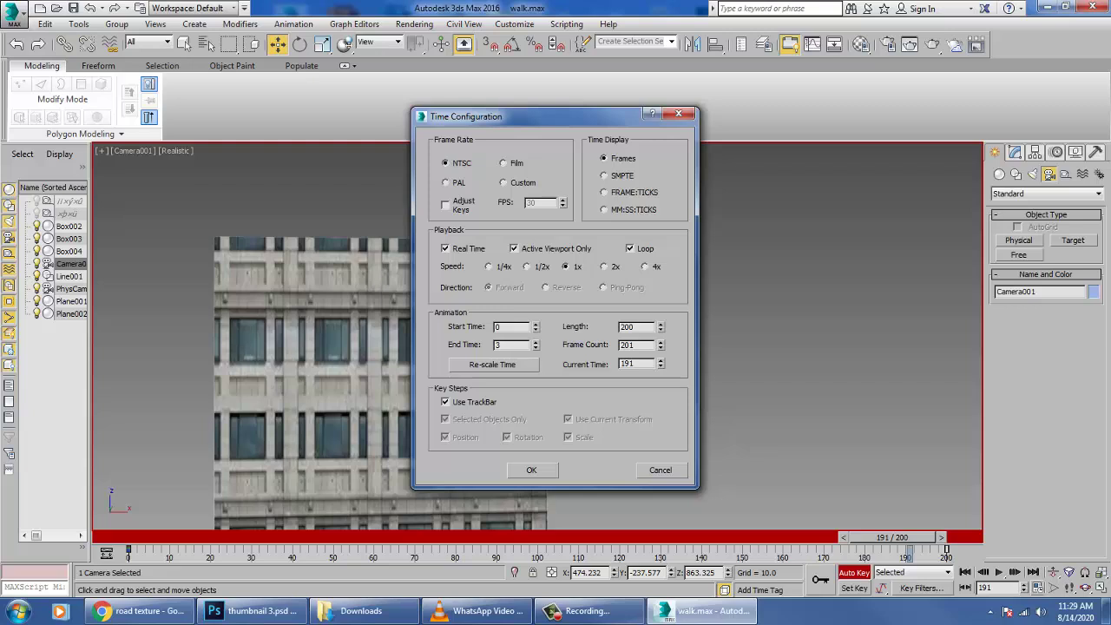
pyautogui.write('350')
pyautogui.press('Return')
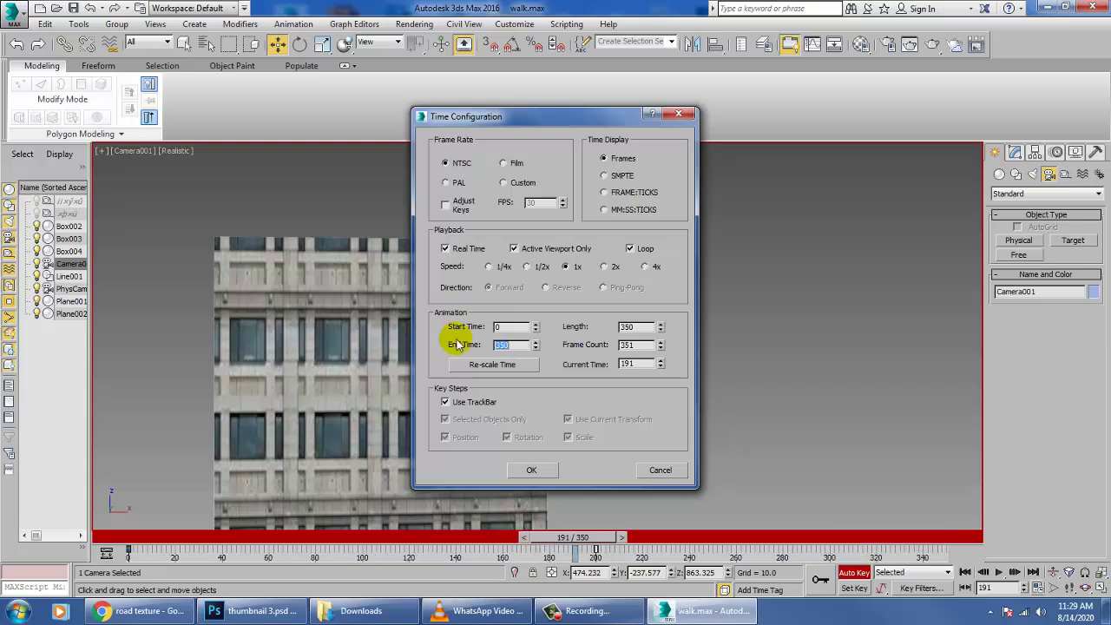
pyautogui.click(529, 471)
# - At frame 350, pull the raised free camera back away from the compound, past the road, to key the retreat
pyautogui.moveTo(580, 542); pyautogui.dragTo(968, 556)
pyautogui.press('w')
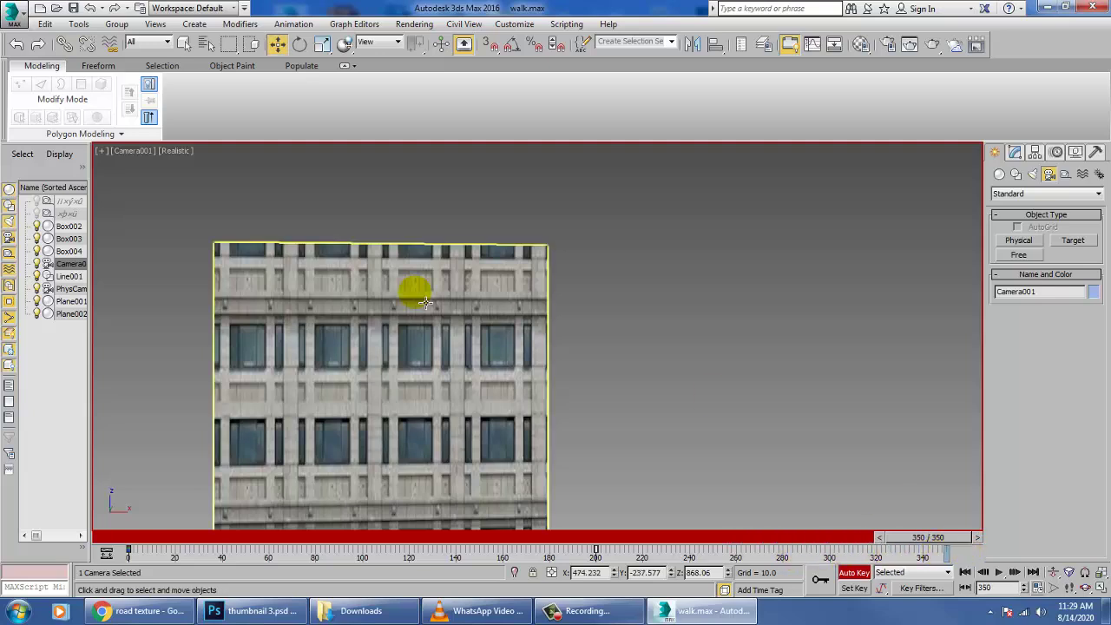
pyautogui.hotkey('alt', 'w')
pyautogui.moveTo(397, 420); pyautogui.dragTo(413, 471, button='middle')
pyautogui.moveTo(360, 420); pyautogui.dragTo(532, 496)
pyautogui.moveTo(471, 453); pyautogui.dragTo(408, 428, button='middle')
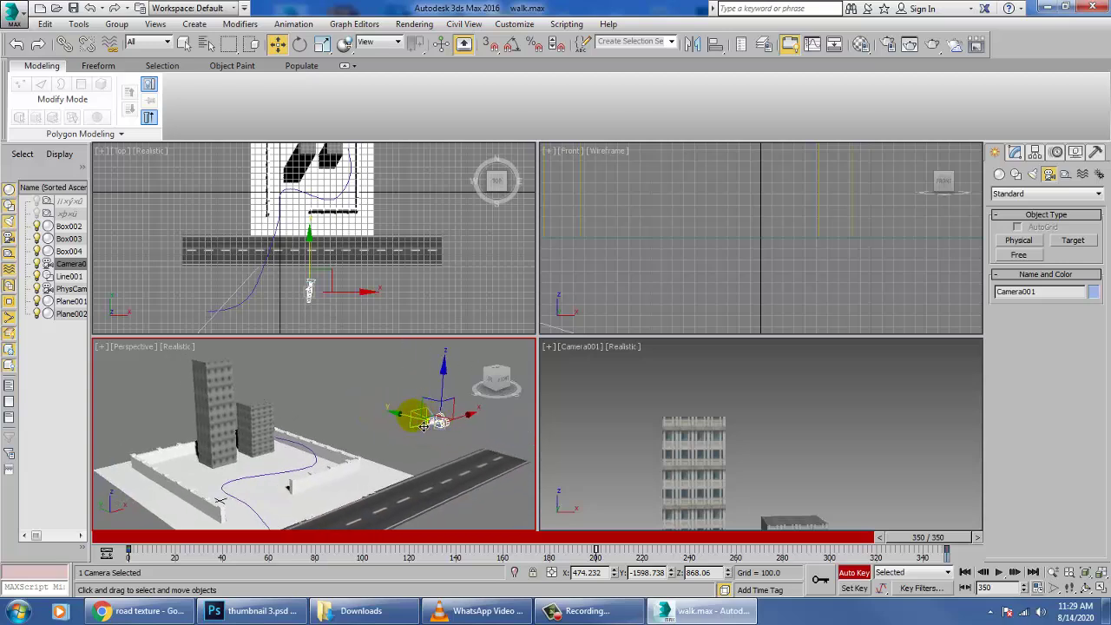
pyautogui.moveTo(432, 427); pyautogui.dragTo(507, 413)
# - Play the 350-frame animation from frame 0 in the maximized camera view to check the rise and pull-back
pyautogui.press('e')
pyautogui.moveTo(922, 538); pyautogui.dragTo(113, 608)
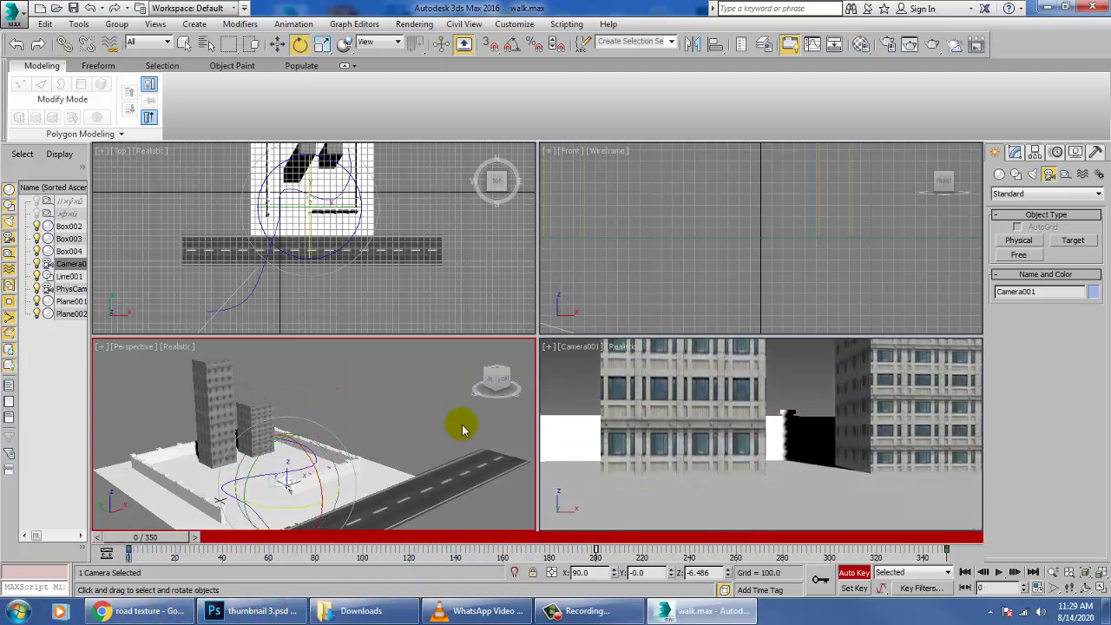
pyautogui.click(586, 380)
pyautogui.hotkey('alt', 'w')
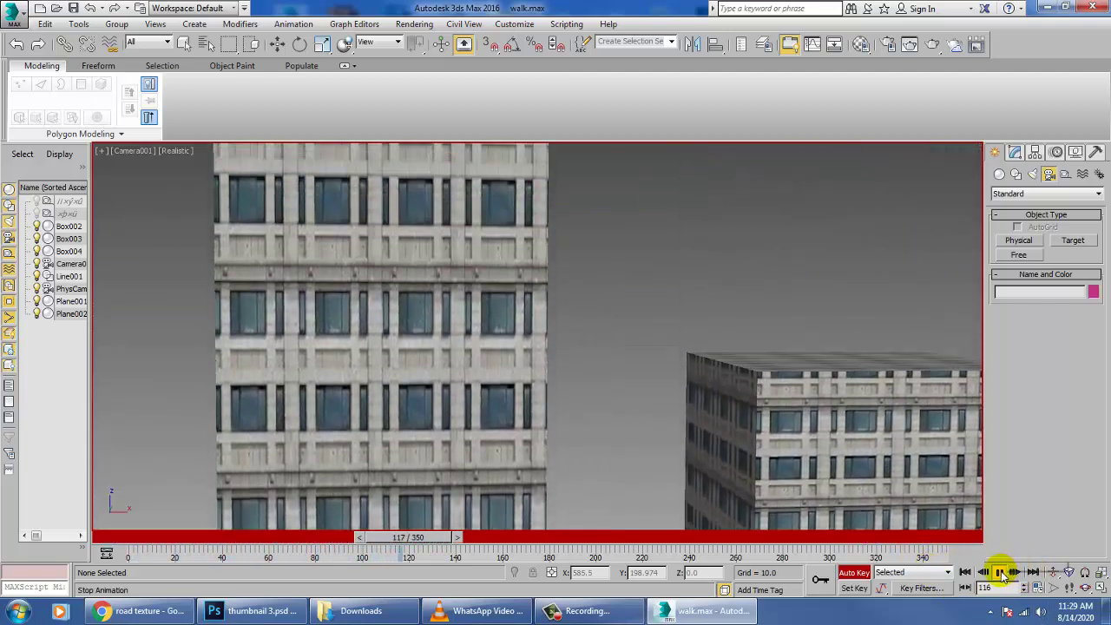
pyautogui.click(999, 572)
# - Return the animation to frame 0 and set the render's time output to Active Time Segment in Render Setup
pyautogui.moveTo(408, 541); pyautogui.dragTo(3, 513)
pyautogui.press('e')
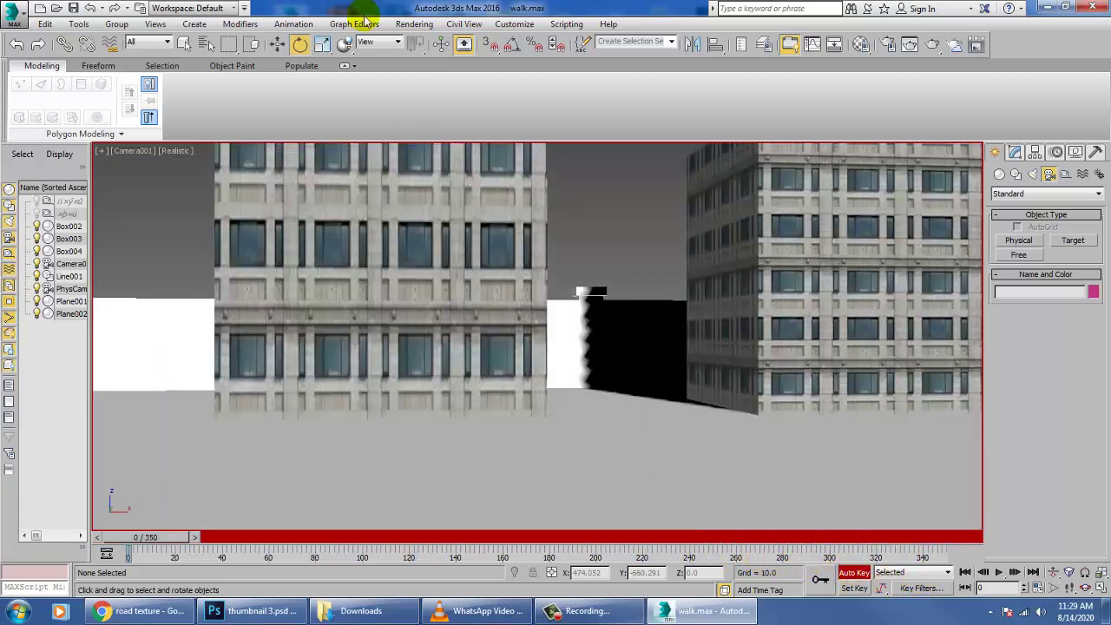
pyautogui.click(412, 24)
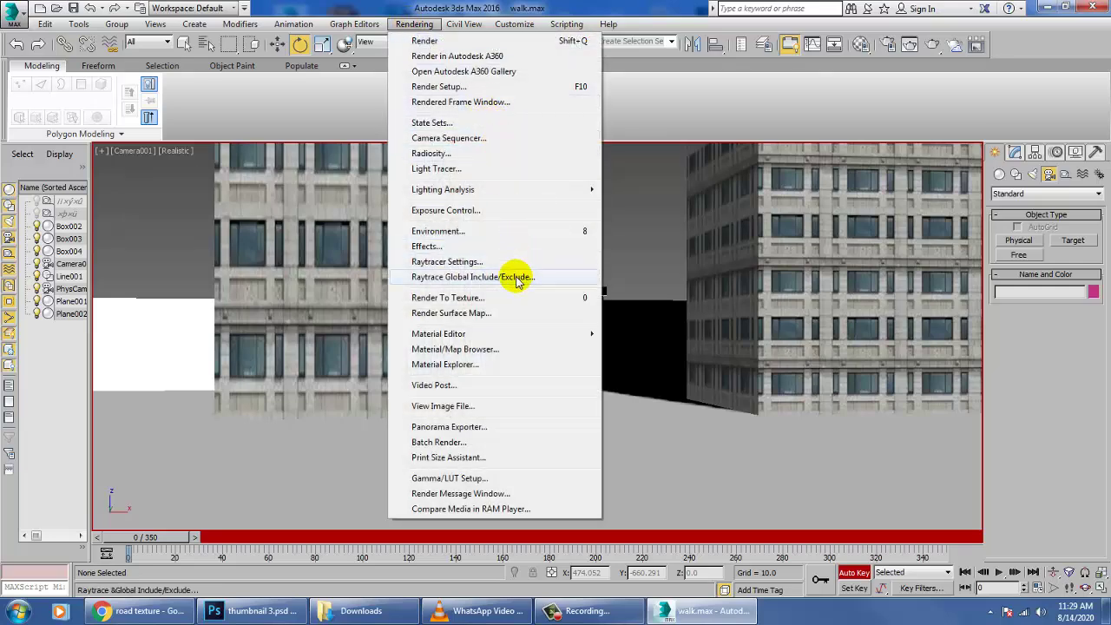
pyautogui.click(467, 85)
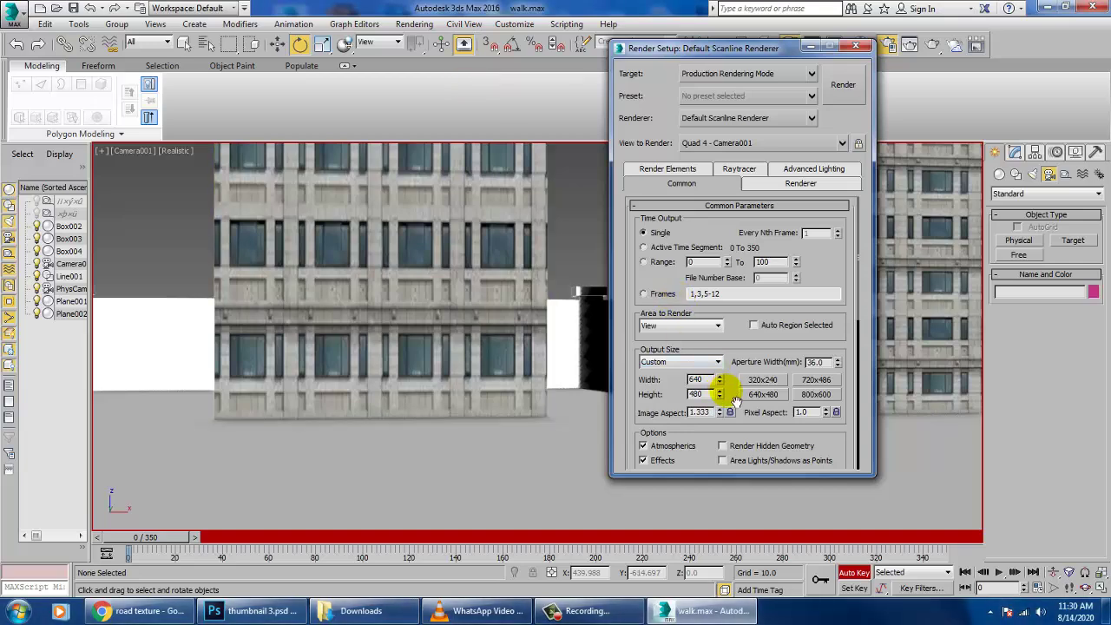
pyautogui.moveTo(845, 431); pyautogui.dragTo(843, 272)
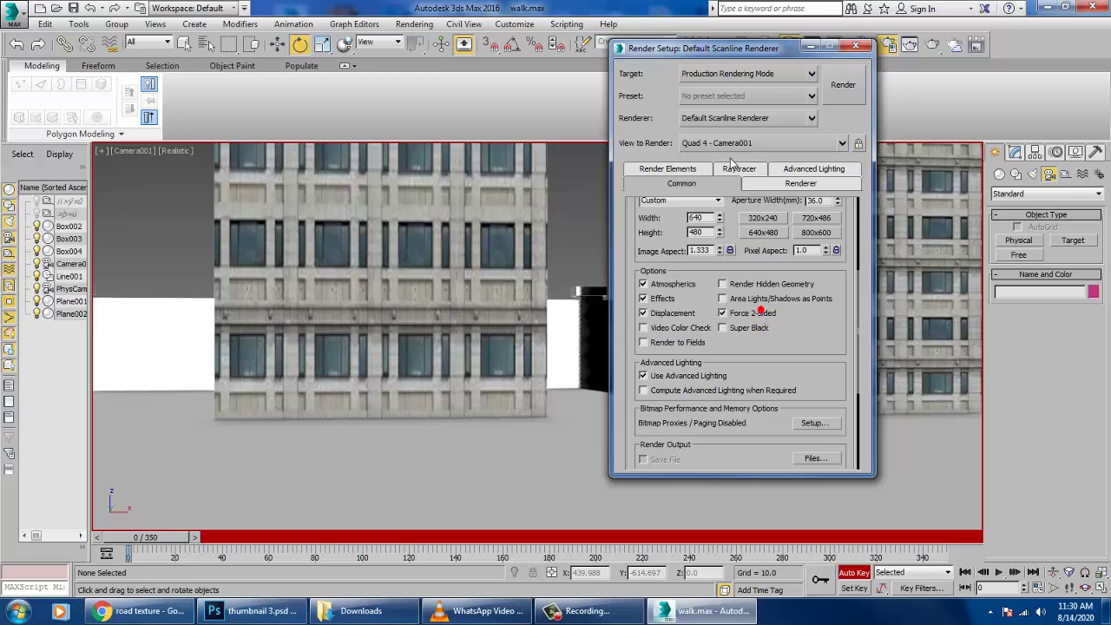
pyautogui.moveTo(809, 344); pyautogui.dragTo(827, 173)
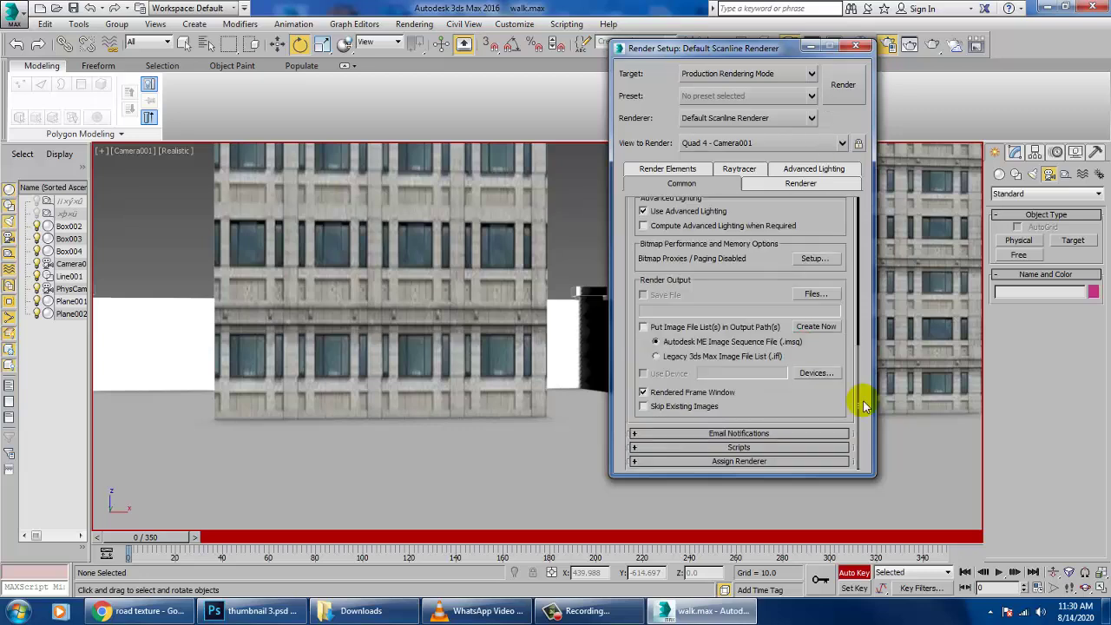
pyautogui.moveTo(767, 298); pyautogui.dragTo(775, 620)
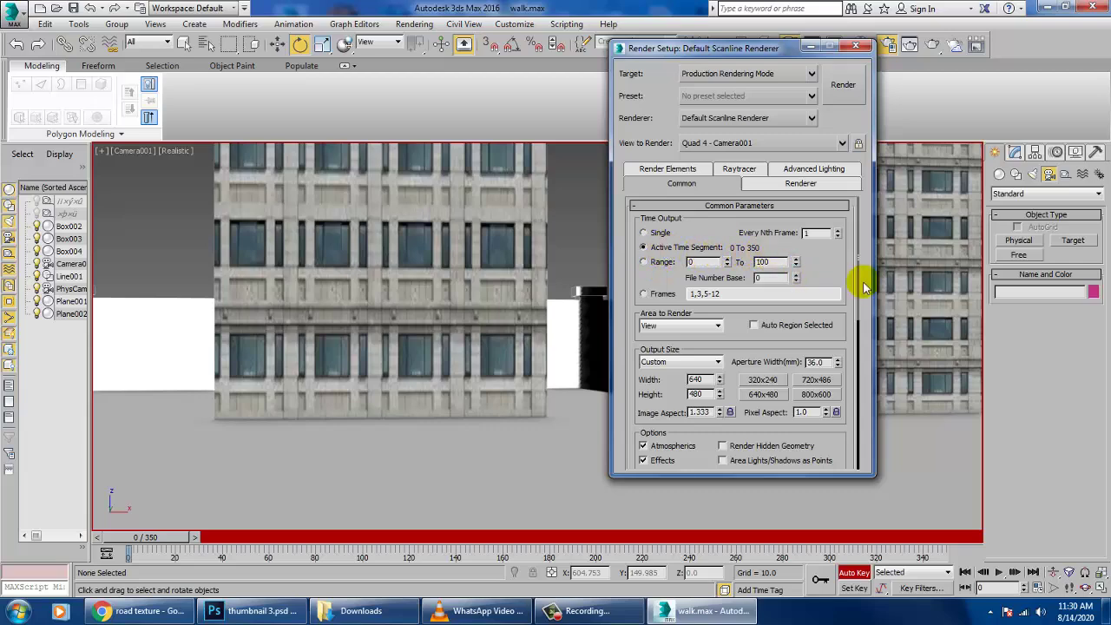
# - Name the render output file out_1 in the Desktop's render folder, with AVI as the file type
pyautogui.moveTo(847, 272); pyautogui.dragTo(815, 46)
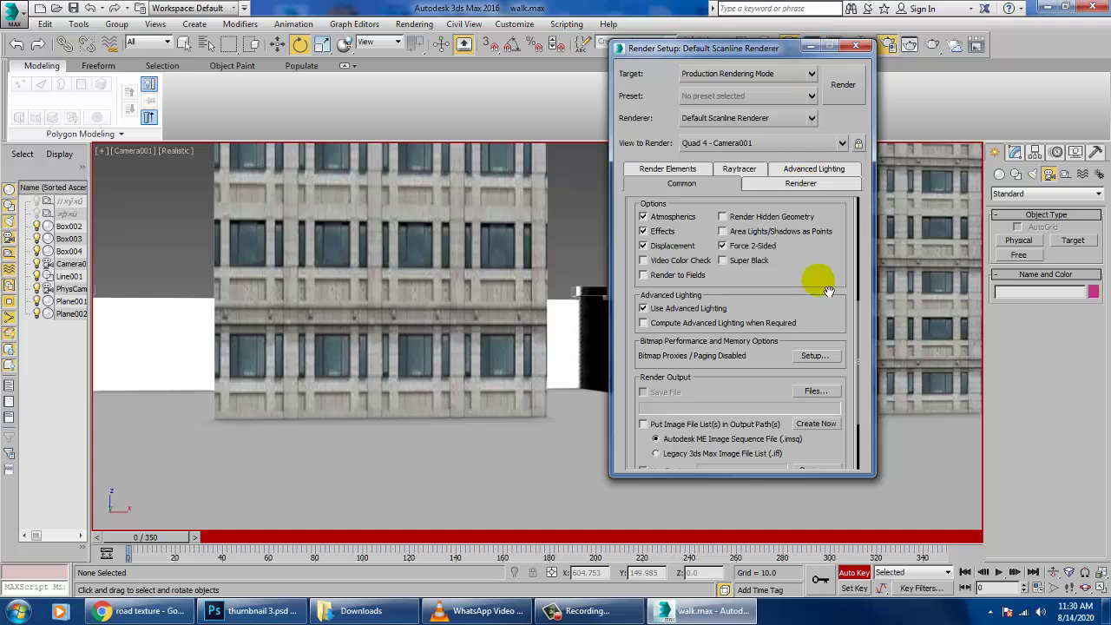
pyautogui.click(825, 394)
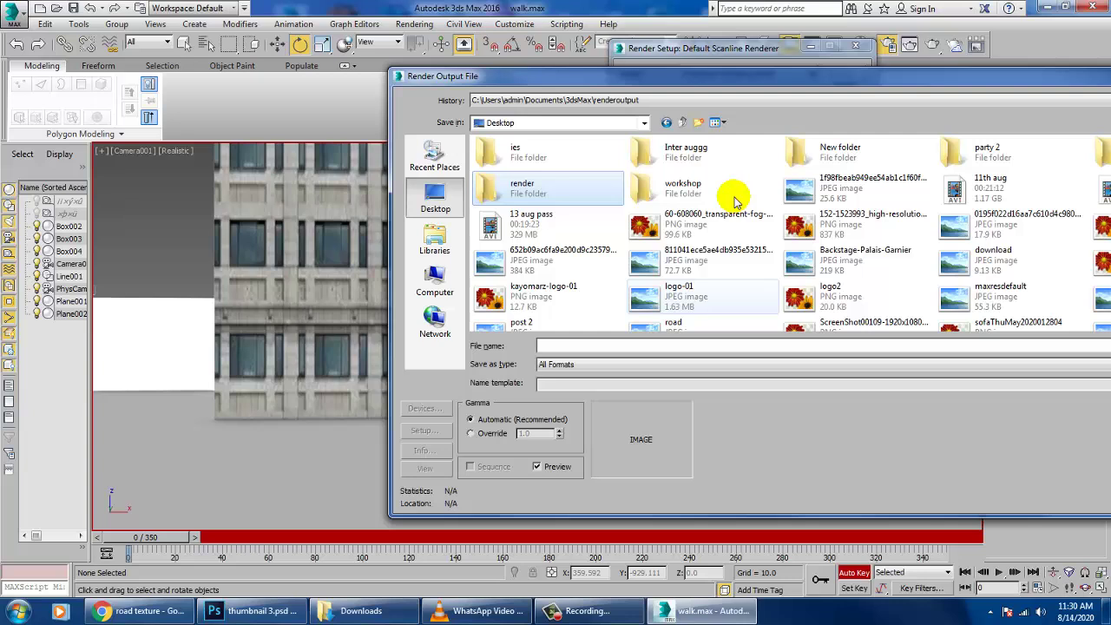
pyautogui.press('Return')
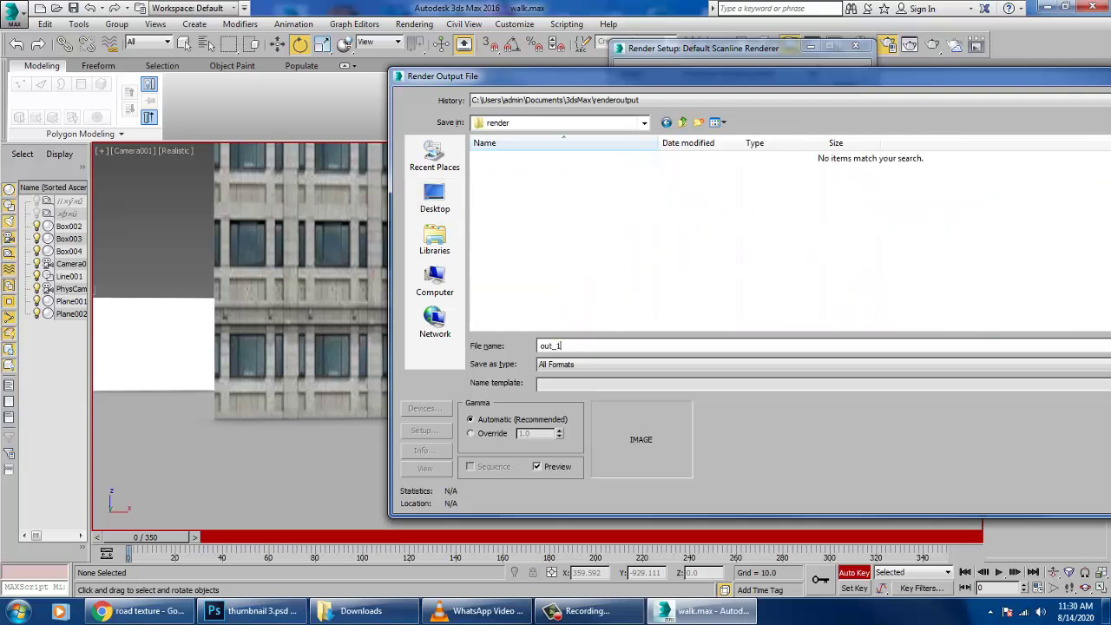
pyautogui.click(612, 368)
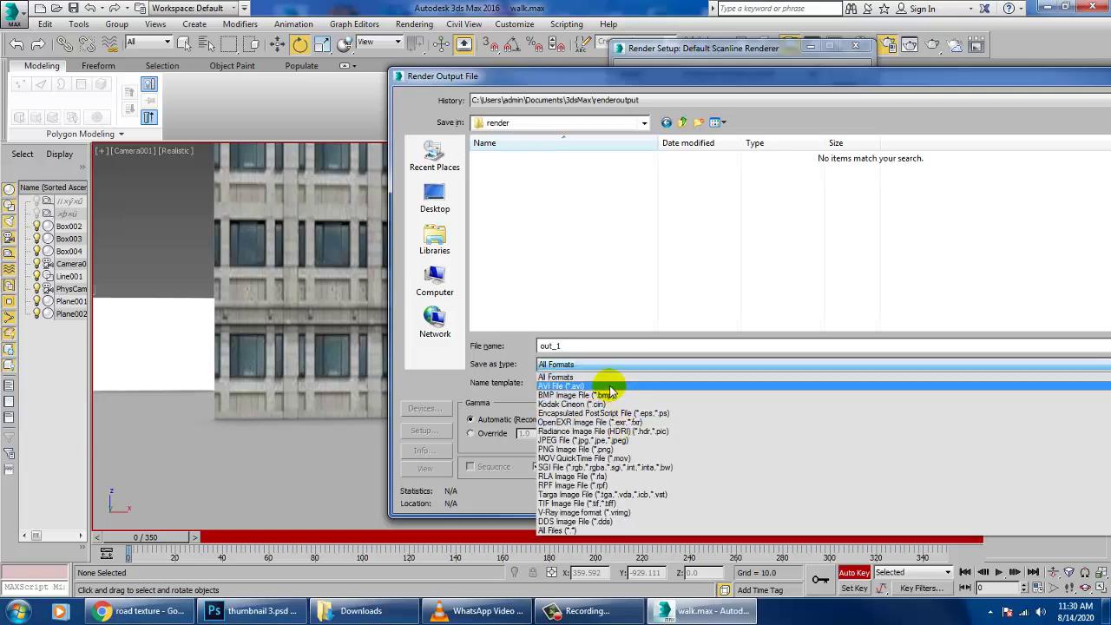
pyautogui.click(610, 387)
pyautogui.moveTo(646, 87); pyautogui.dragTo(360, 85)
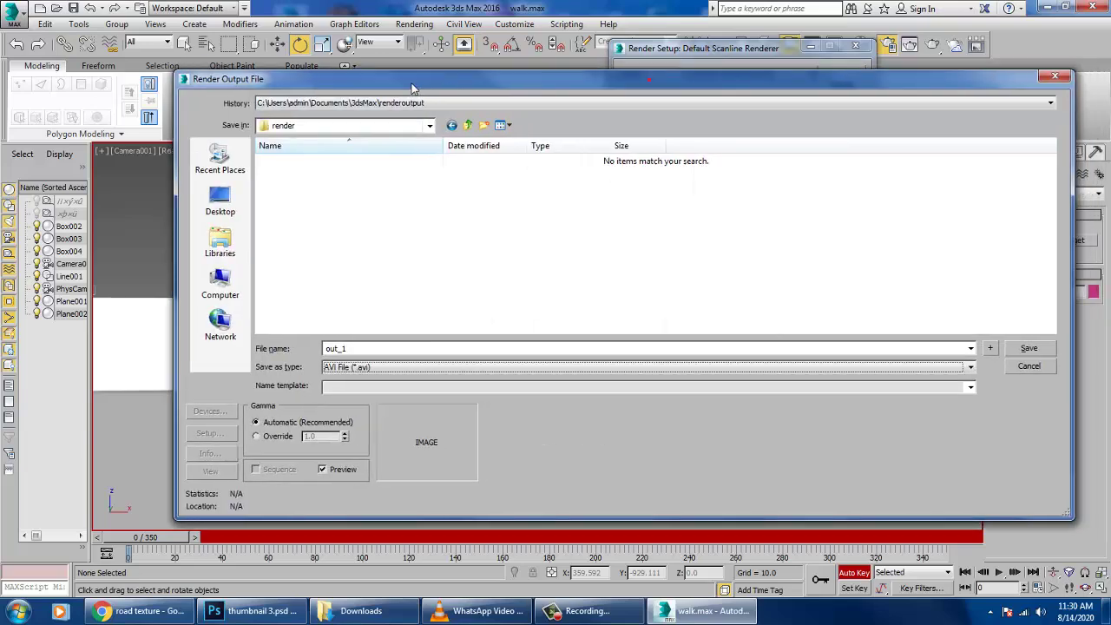
# - Save the AVI output with the MJPEG Compressor at quality 100 and start rendering the Camera001 animation
pyautogui.click(968, 346)
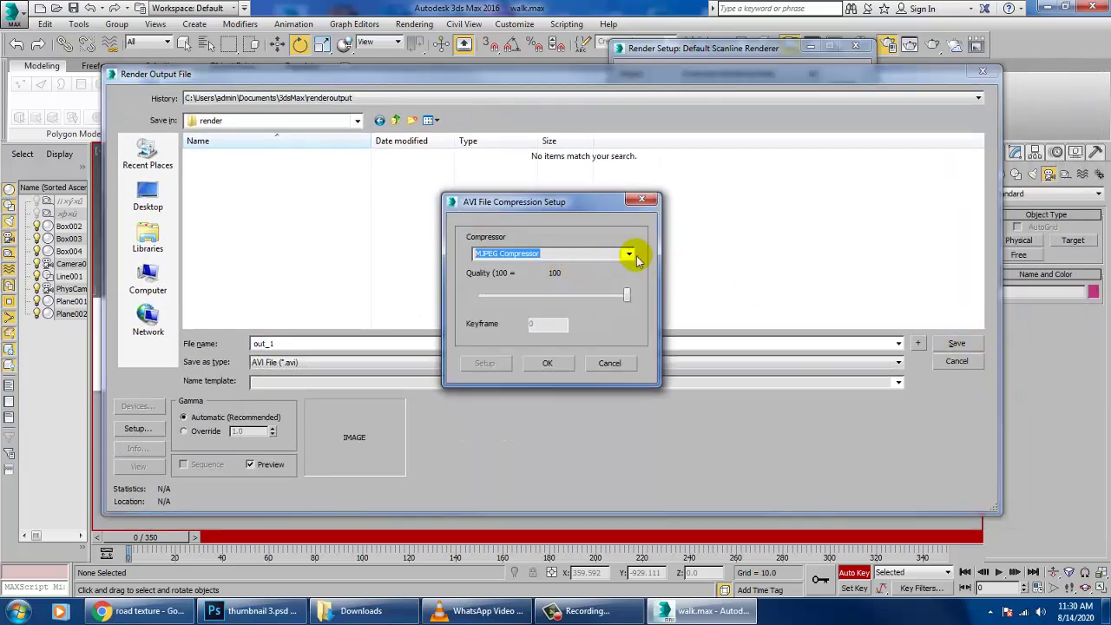
pyautogui.click(549, 363)
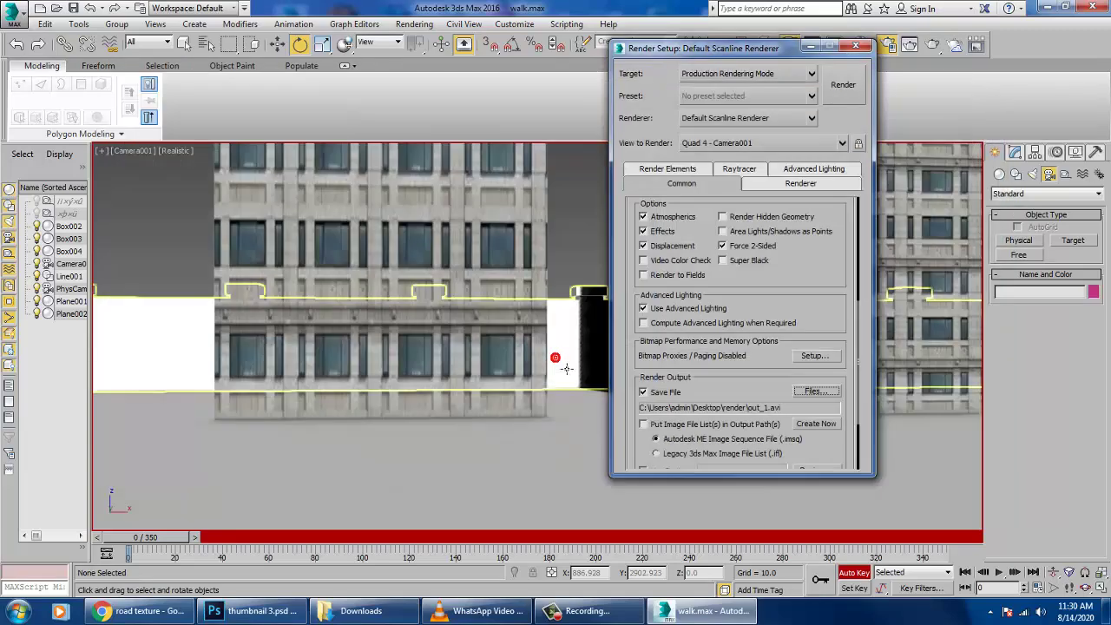
pyautogui.click(844, 91)
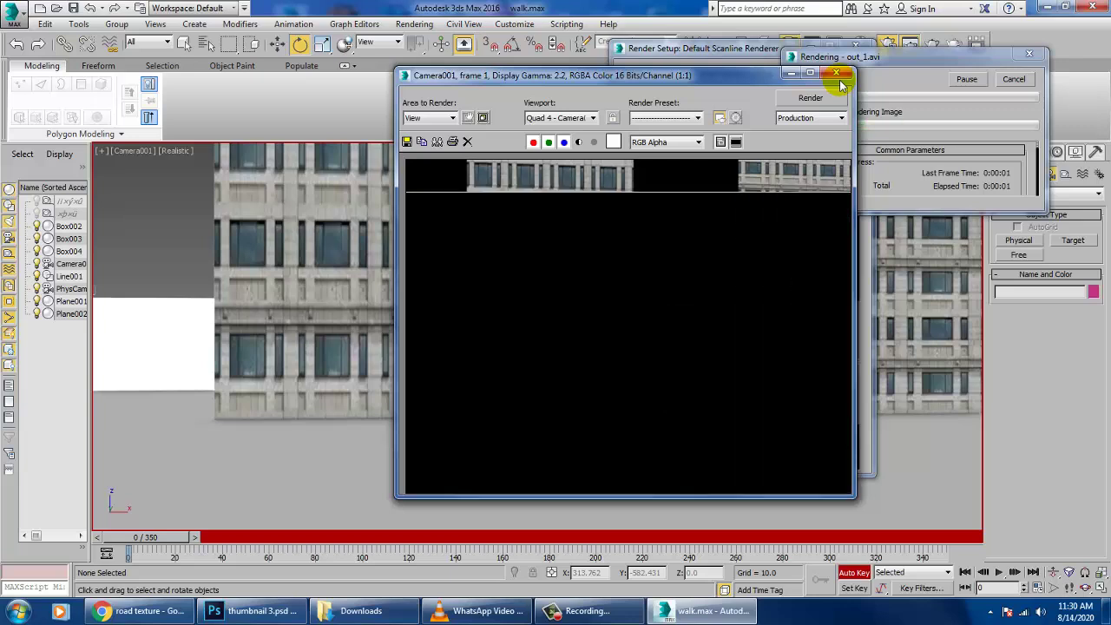